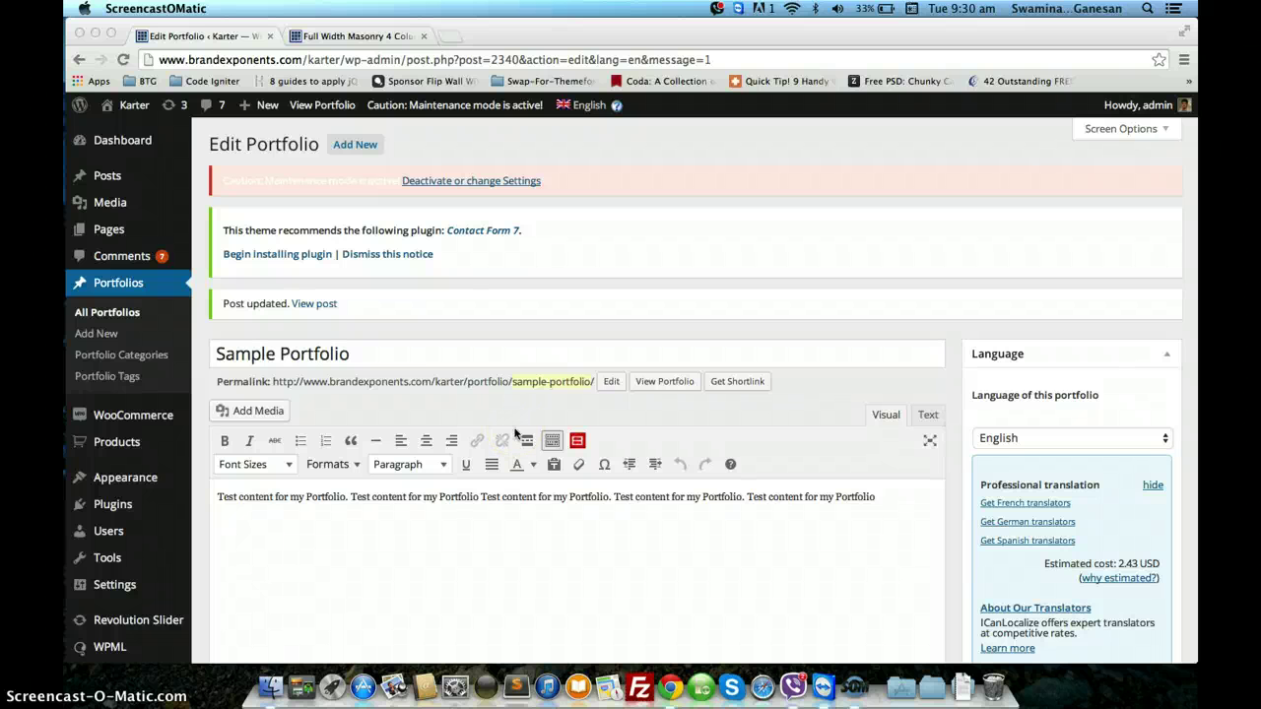
Choose Single Page - Page Builder as the Sample Portfolio's single page style in the Portfolio Post Type settings
{"action": "scroll", "coordinate": [514, 432], "scroll_direction": "down", "scroll_amount": 10}
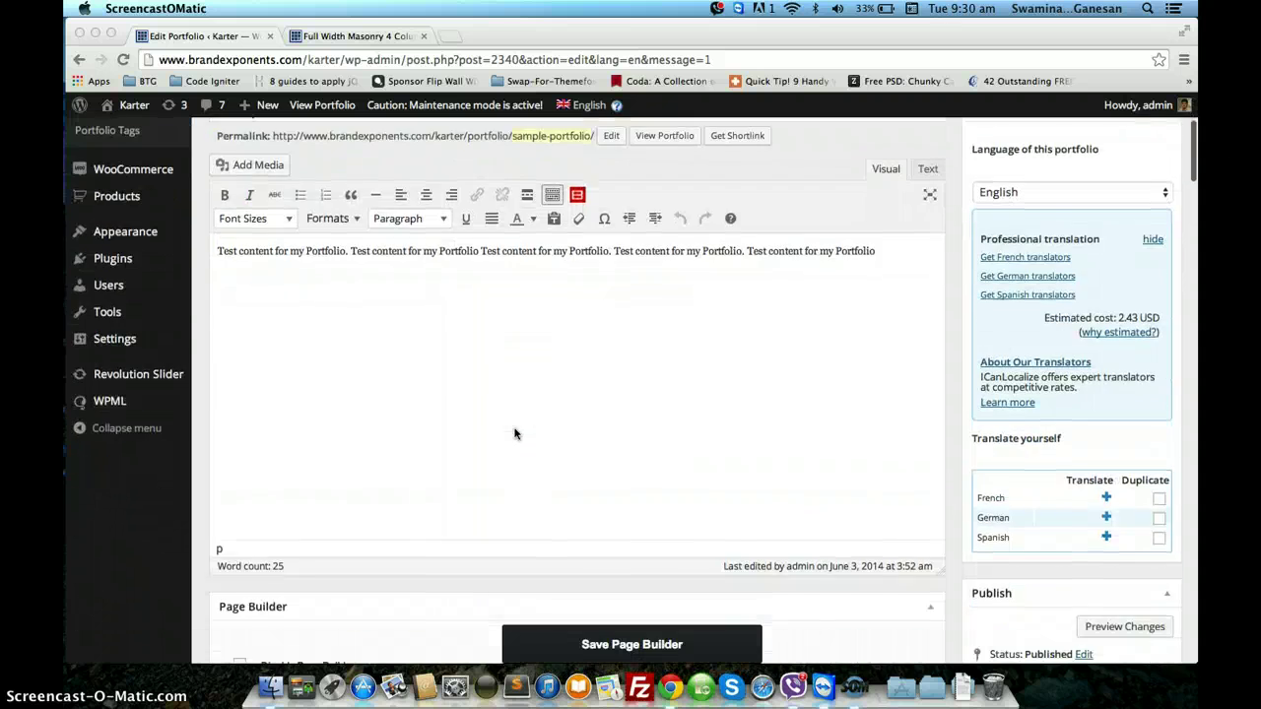
{"action": "scroll", "coordinate": [515, 432], "scroll_direction": "down", "scroll_amount": 8}
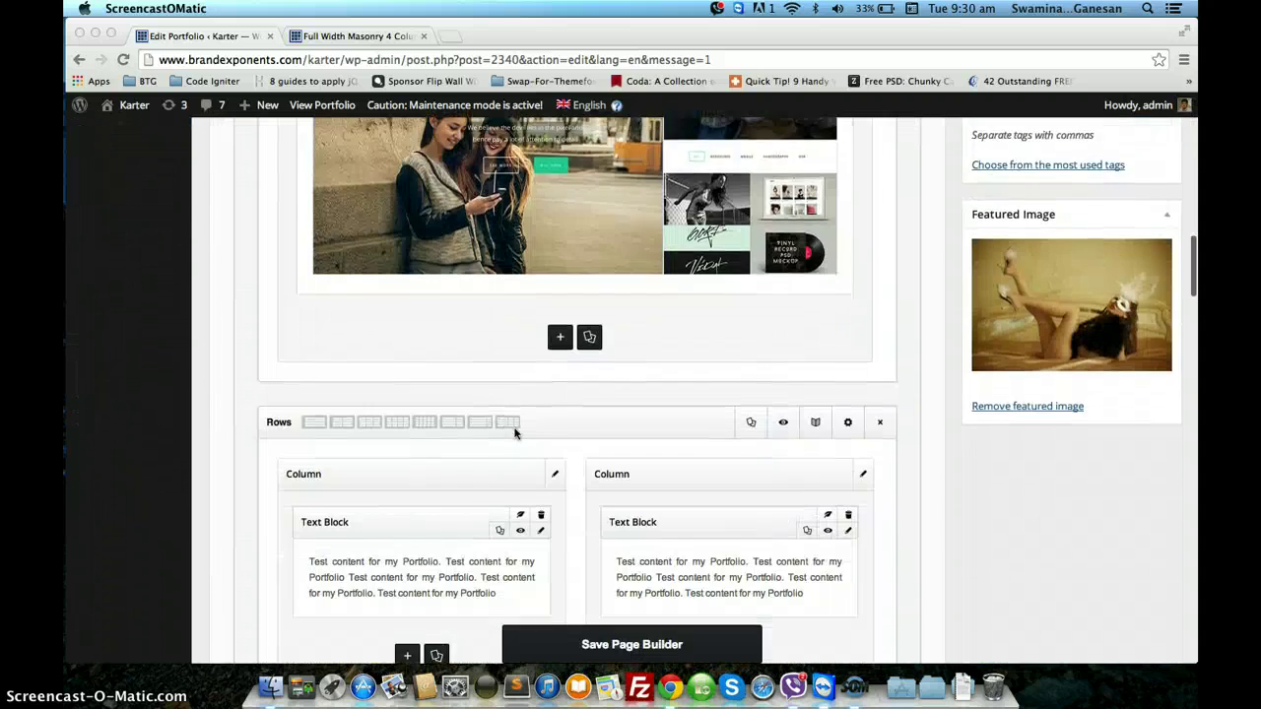
{"action": "scroll", "coordinate": [515, 433], "scroll_direction": "up", "scroll_amount": 3}
{"action": "scroll", "coordinate": [515, 433], "scroll_direction": "up", "scroll_amount": 15}
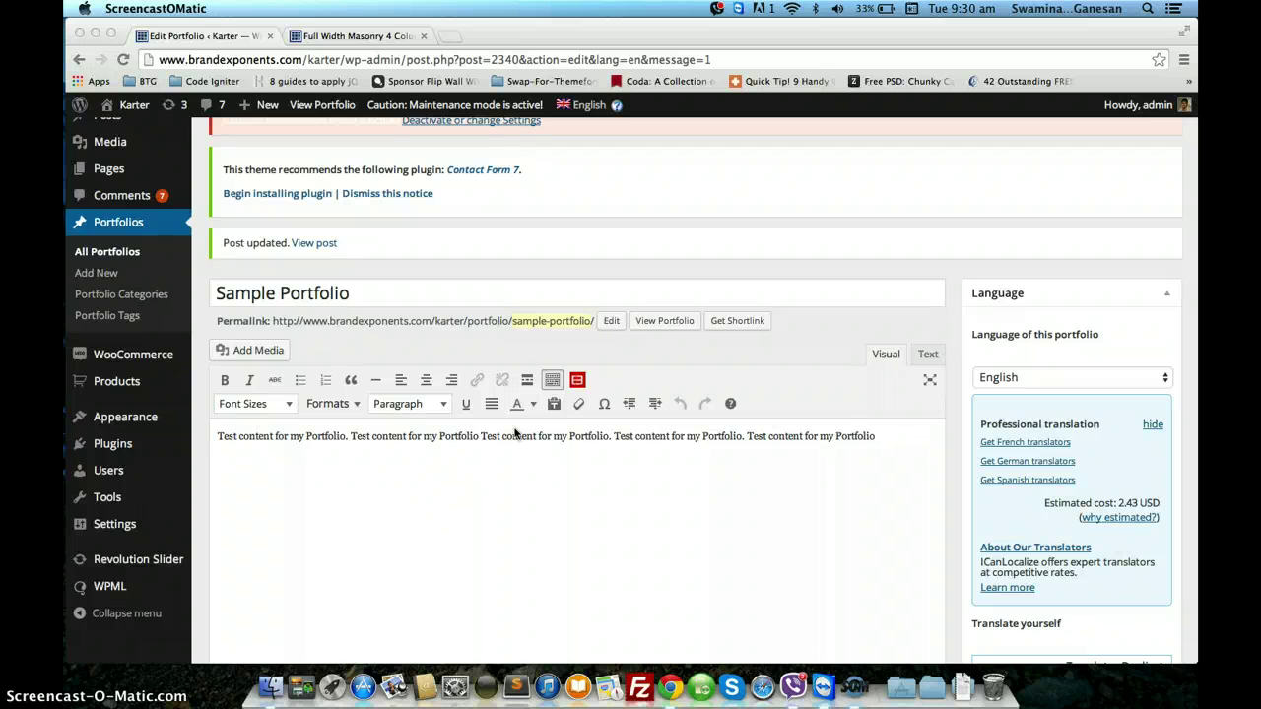
{"action": "scroll", "coordinate": [514, 433], "scroll_direction": "down", "scroll_amount": 10}
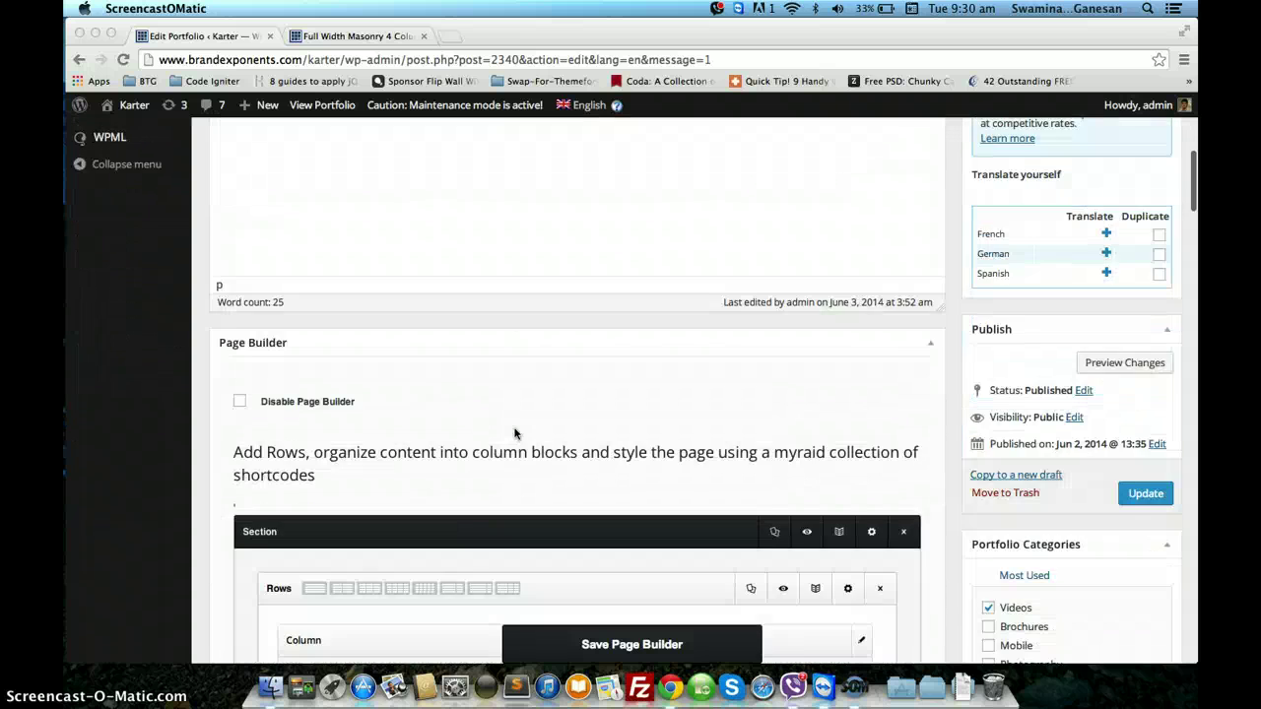
{"action": "scroll", "coordinate": [515, 433], "scroll_direction": "down", "scroll_amount": 12}
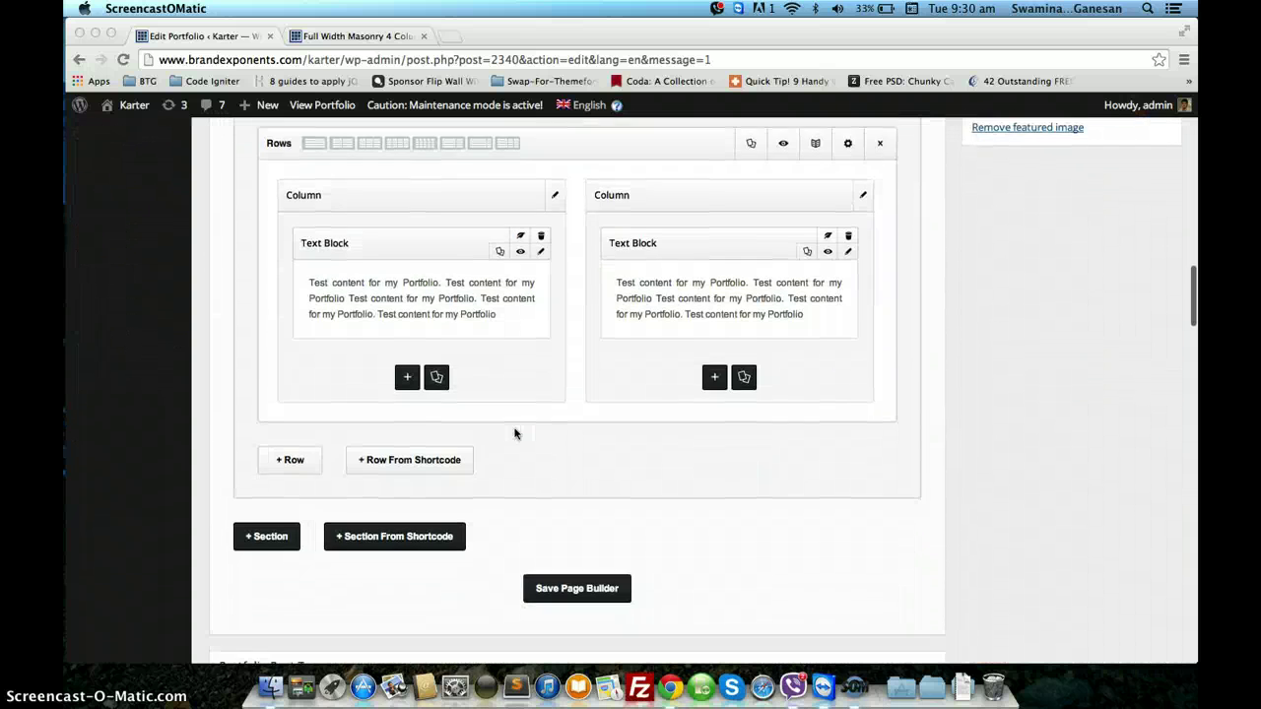
{"action": "scroll", "coordinate": [515, 432], "scroll_direction": "down", "scroll_amount": 5}
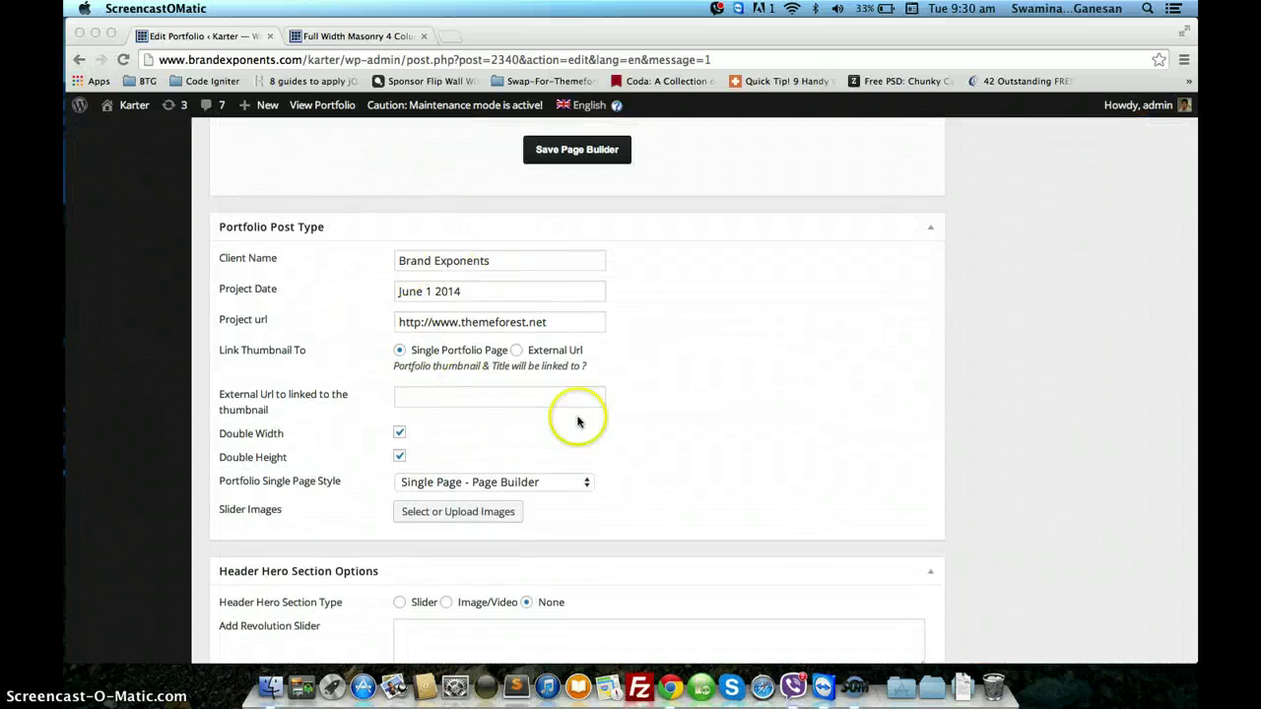
{"action": "left_click", "coordinate": [342, 486]}
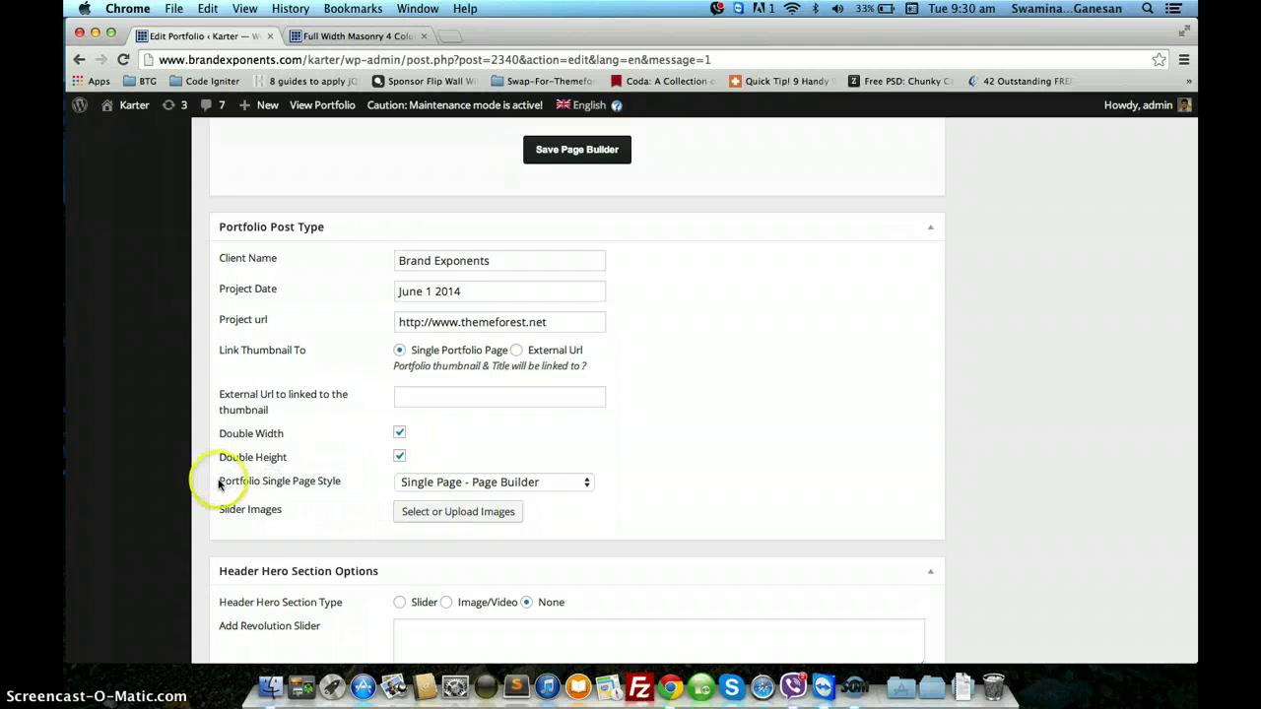
{"action": "left_click", "coordinate": [416, 483]}
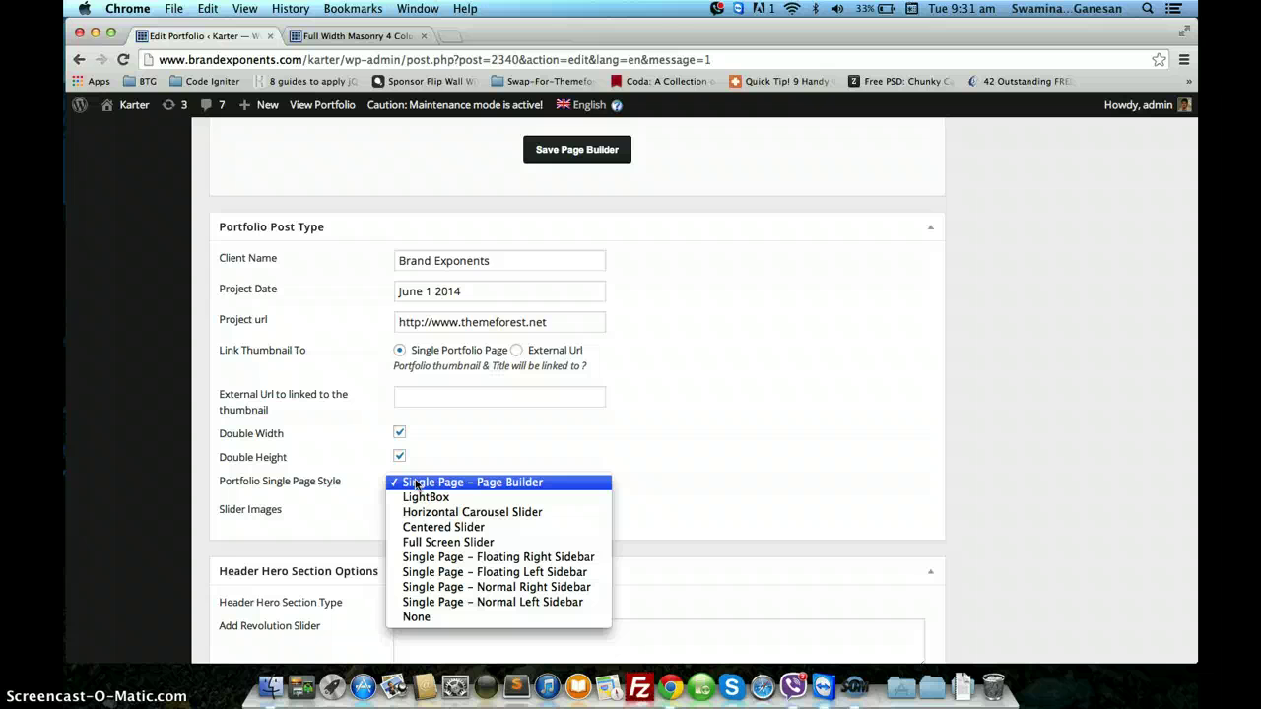
{"action": "left_click", "coordinate": [454, 483]}
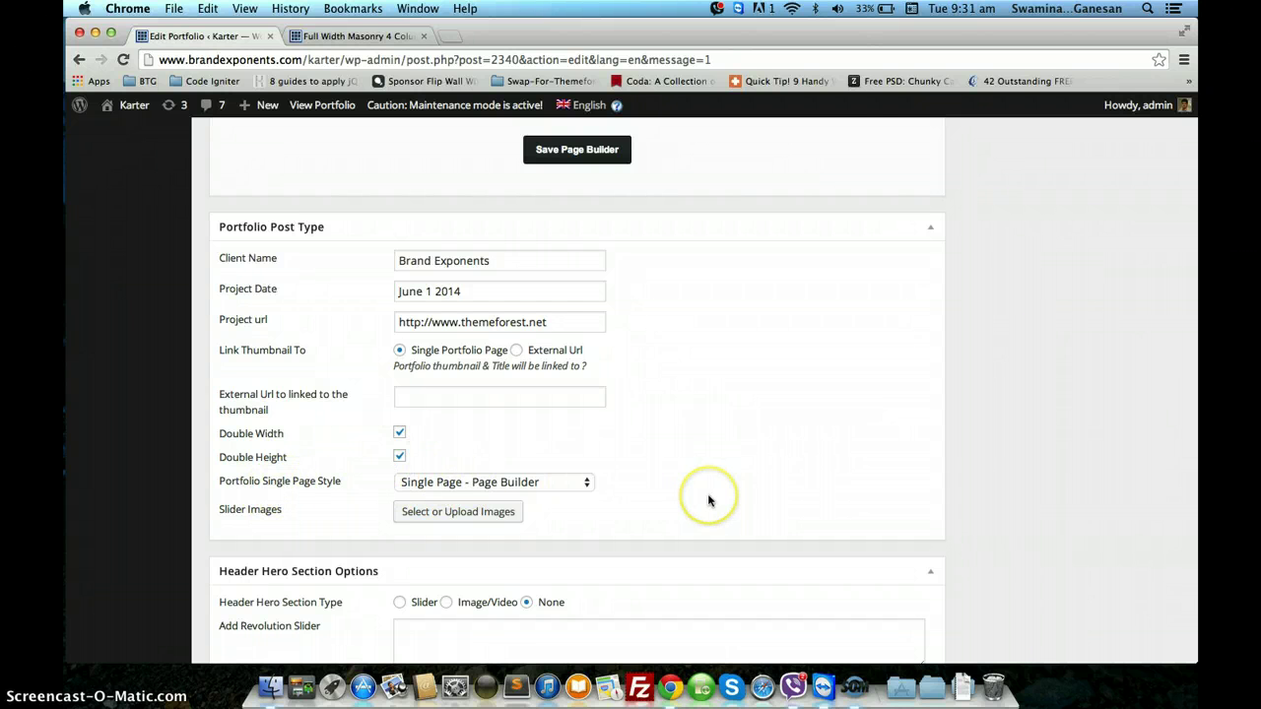
Update the published Sample Portfolio entry to save its settings
{"action": "scroll", "coordinate": [708, 500], "scroll_direction": "up", "scroll_amount": 5}
{"action": "scroll", "coordinate": [708, 501], "scroll_direction": "up", "scroll_amount": 5}
{"action": "left_click", "coordinate": [1147, 226]}
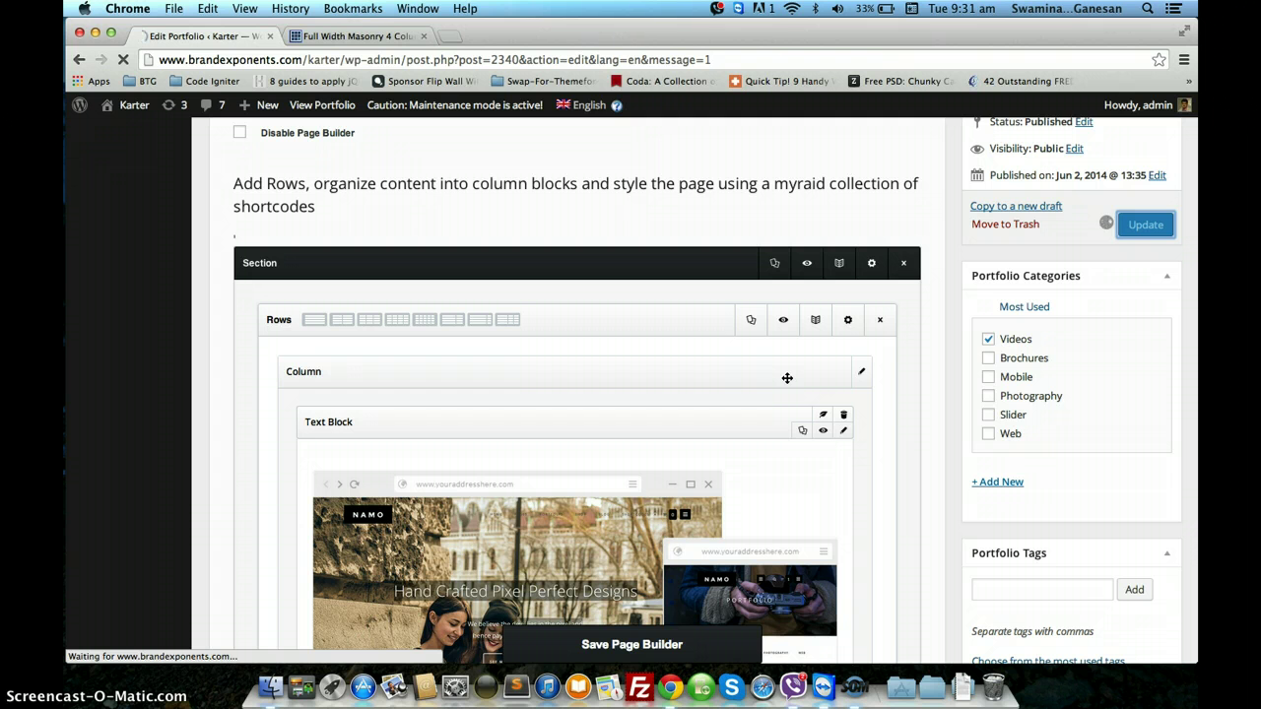
{"action": "scroll", "coordinate": [787, 378], "scroll_direction": "up", "scroll_amount": 7}
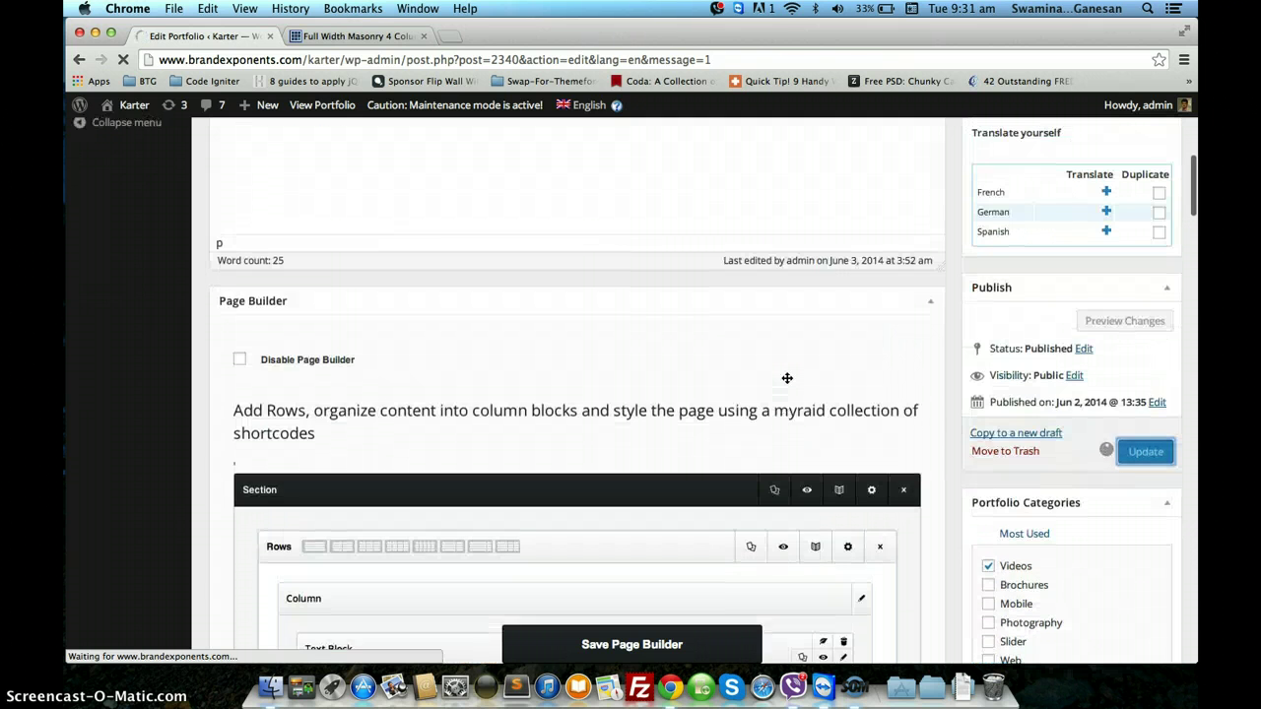
{"action": "scroll", "coordinate": [787, 379], "scroll_direction": "down", "scroll_amount": 2}
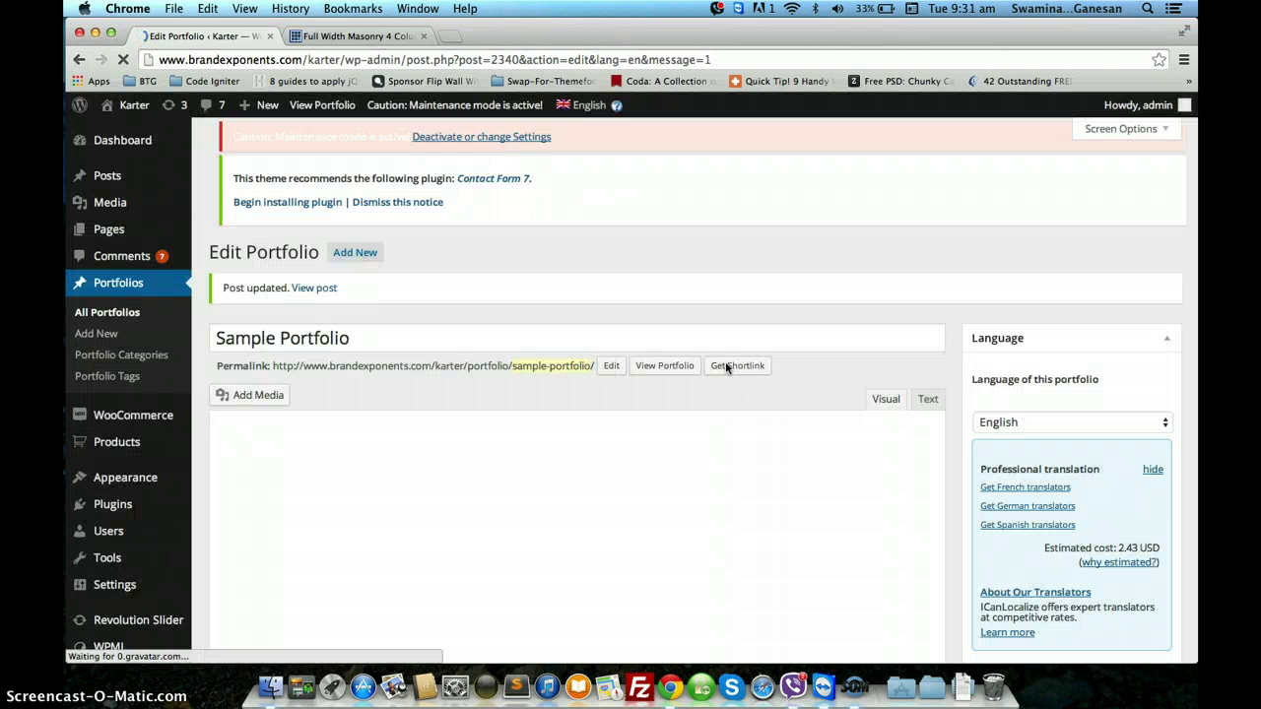
Examine the Page Builder layout of the Sample Portfolio, including its image row and two-column text row
{"action": "scroll", "coordinate": [726, 367], "scroll_direction": "down", "scroll_amount": 10}
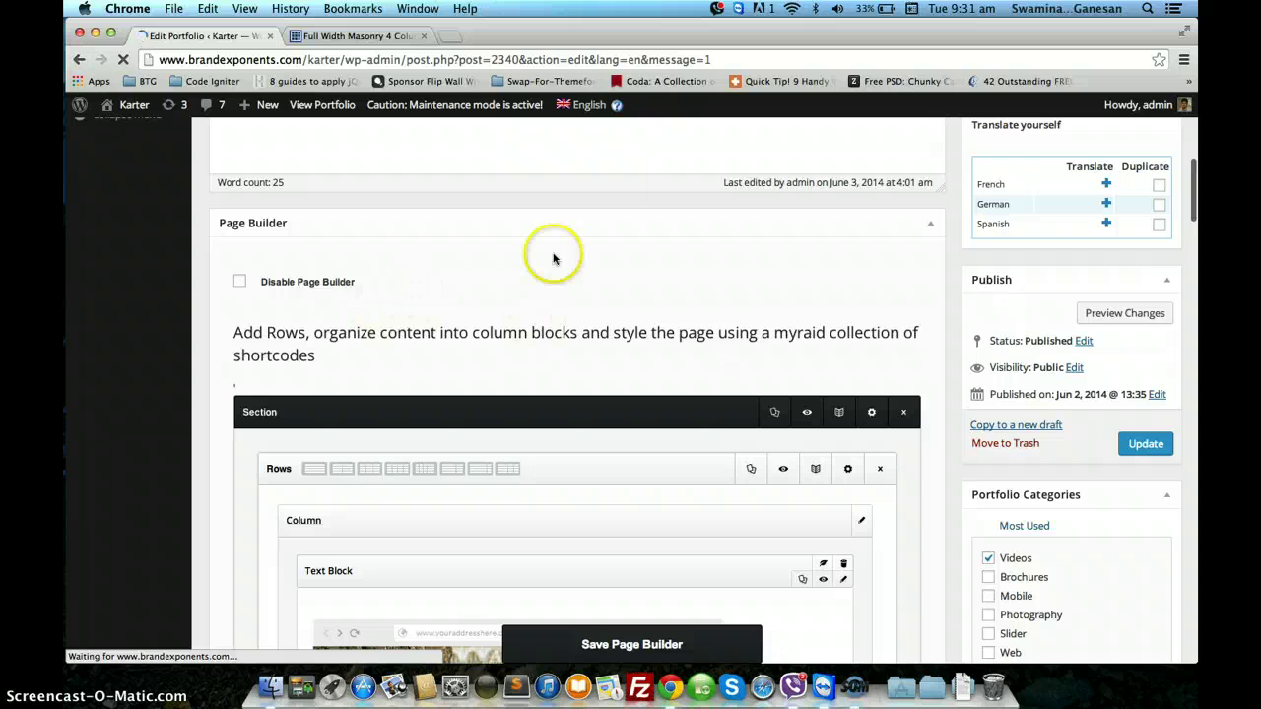
{"action": "scroll", "coordinate": [631, 332], "scroll_direction": "down", "scroll_amount": 3}
{"action": "scroll", "coordinate": [627, 334], "scroll_direction": "down", "scroll_amount": 5}
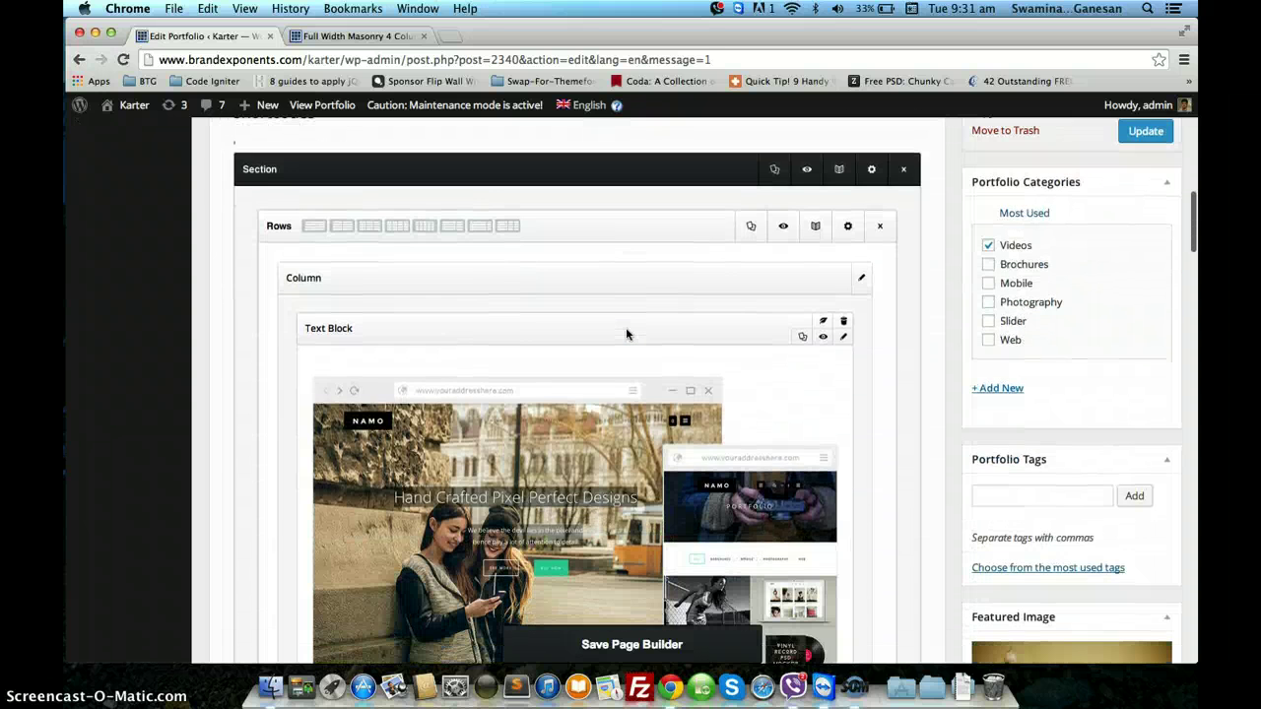
{"action": "scroll", "coordinate": [626, 334], "scroll_direction": "down", "scroll_amount": 6}
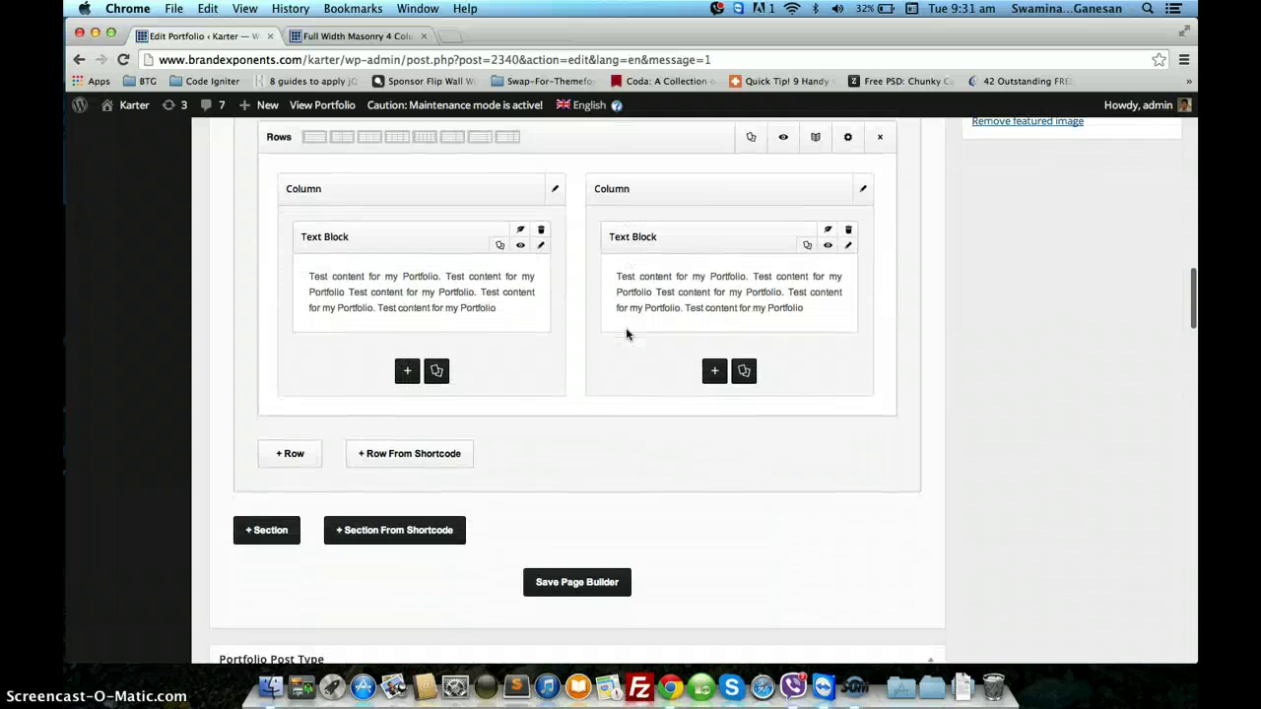
{"action": "scroll", "coordinate": [627, 330], "scroll_direction": "up", "scroll_amount": 8}
{"action": "scroll", "coordinate": [628, 334], "scroll_direction": "up", "scroll_amount": 3}
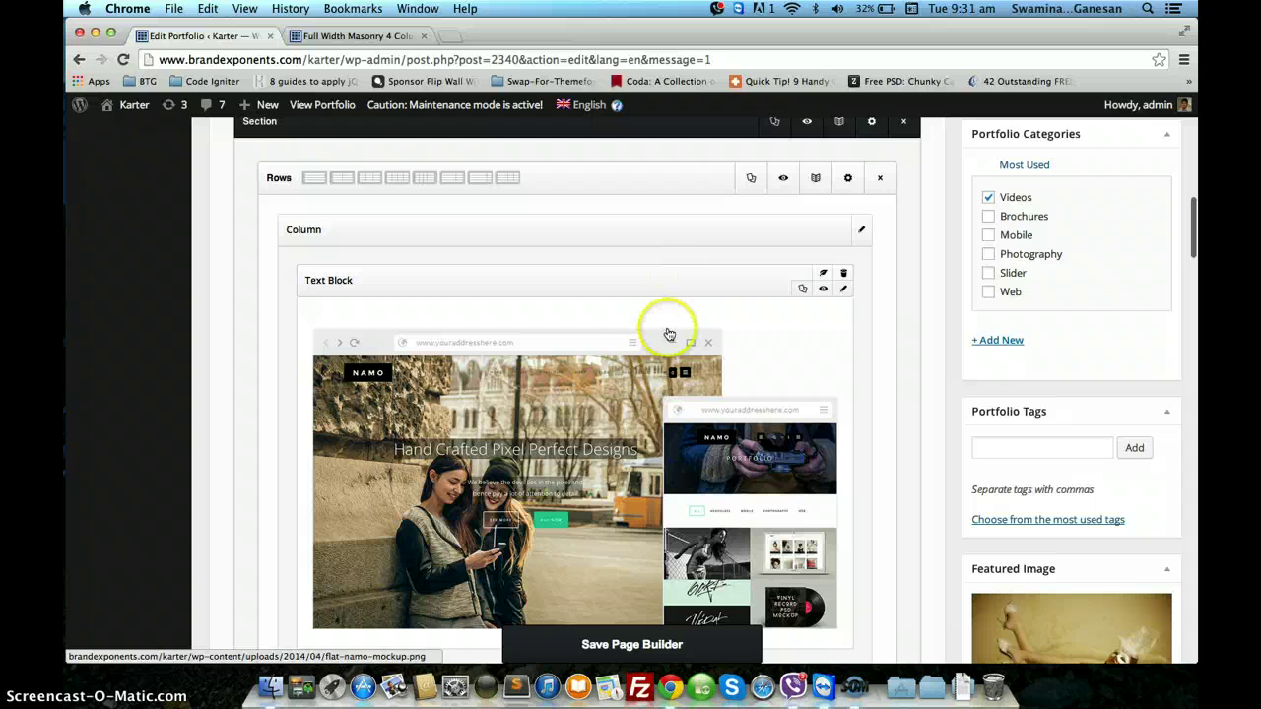
{"action": "scroll", "coordinate": [614, 338], "scroll_direction": "down", "scroll_amount": 5}
{"action": "scroll", "coordinate": [614, 338], "scroll_direction": "down", "scroll_amount": 2}
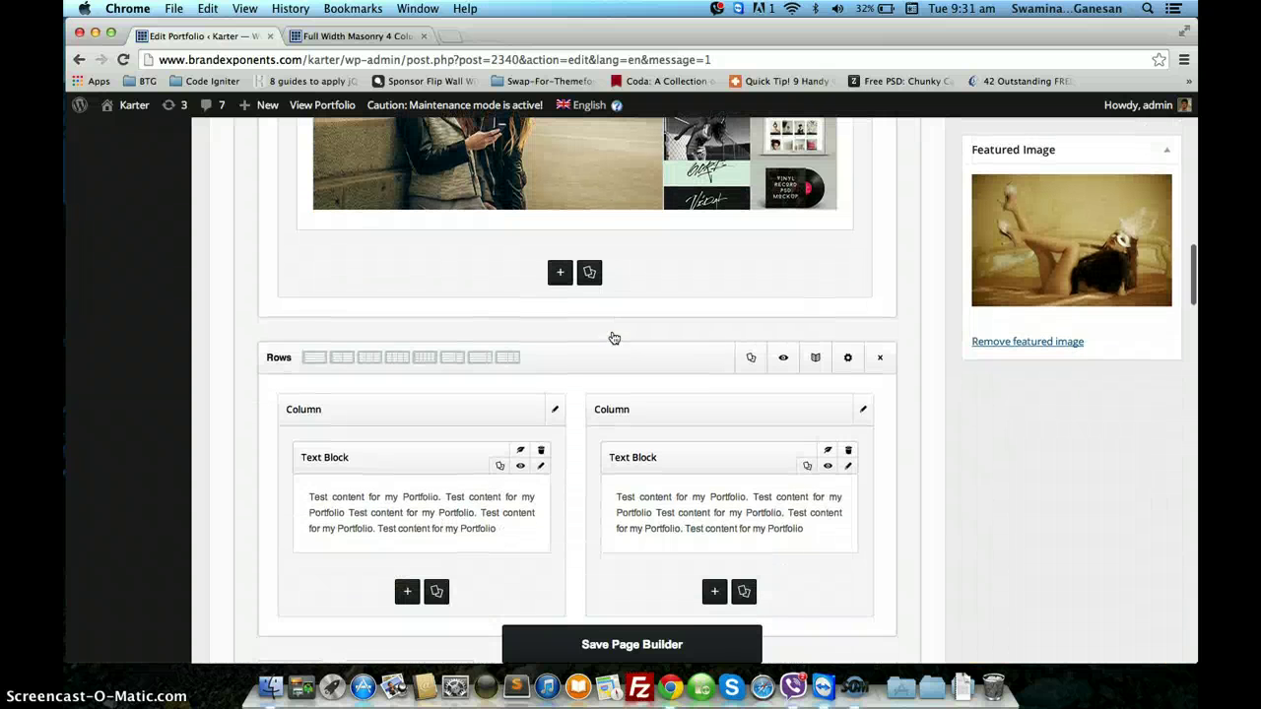
{"action": "scroll", "coordinate": [666, 525], "scroll_direction": "down", "scroll_amount": 2}
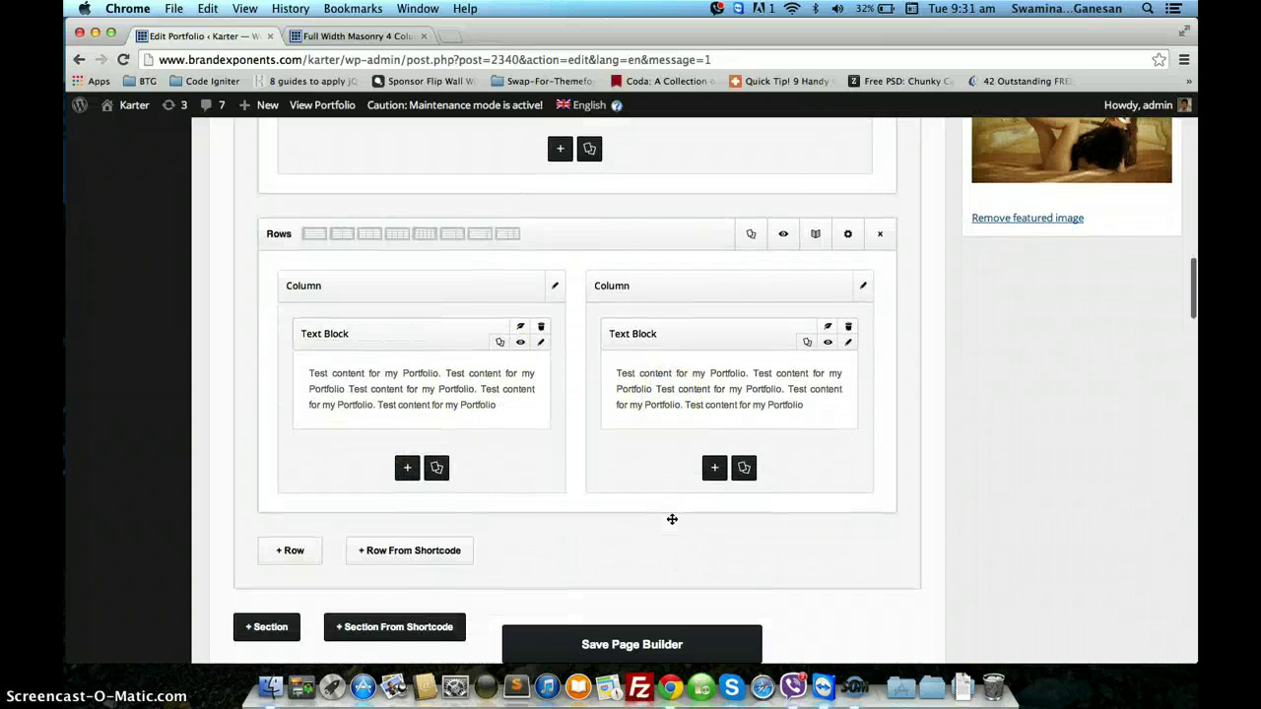
{"action": "scroll", "coordinate": [672, 520], "scroll_direction": "down", "scroll_amount": 2}
{"action": "scroll", "coordinate": [672, 520], "scroll_direction": "up", "scroll_amount": 15}
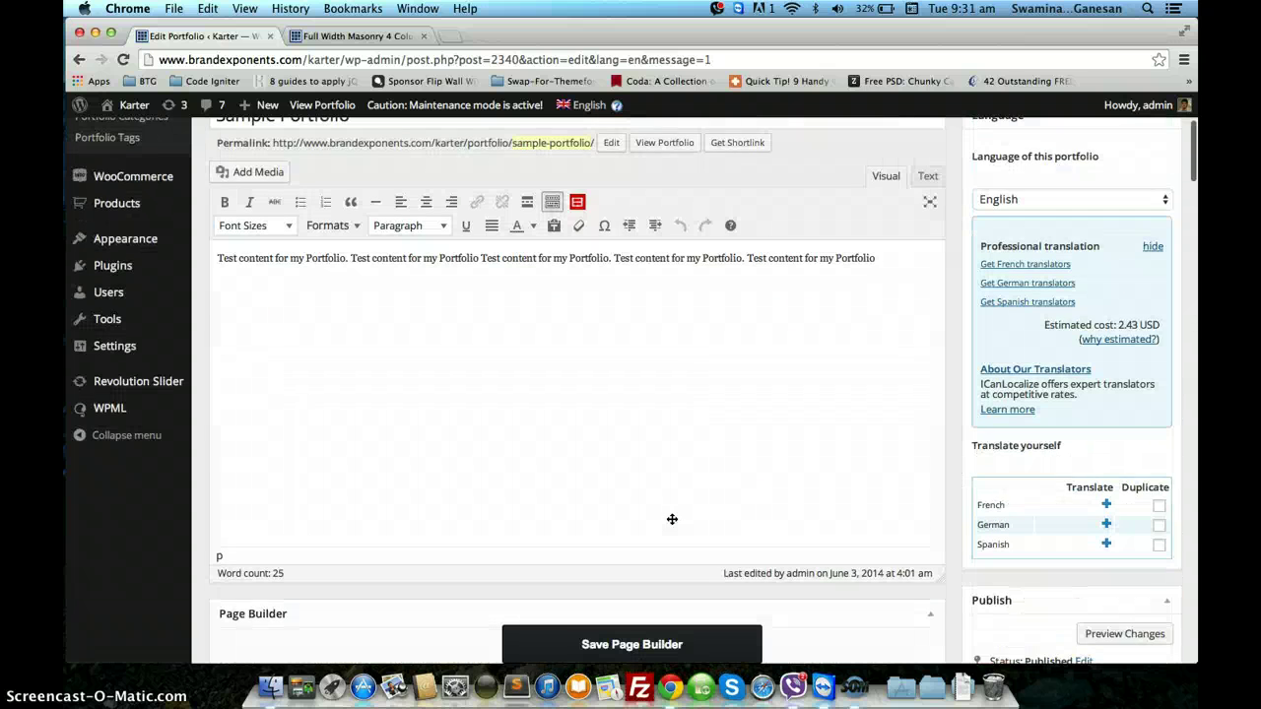
Return to the Full Width Masonry 4 Column page, close the open carousel slider and reload the page
{"action": "left_click", "coordinate": [313, 39]}
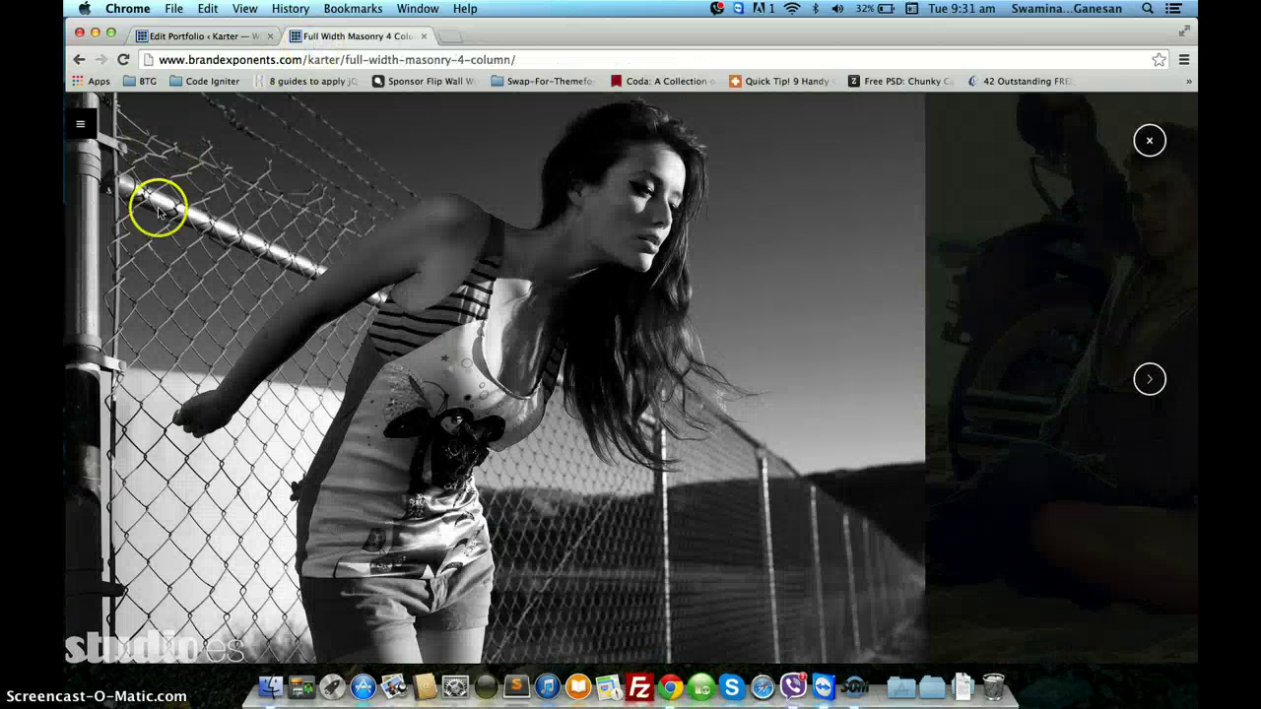
{"action": "left_click", "coordinate": [1150, 140]}
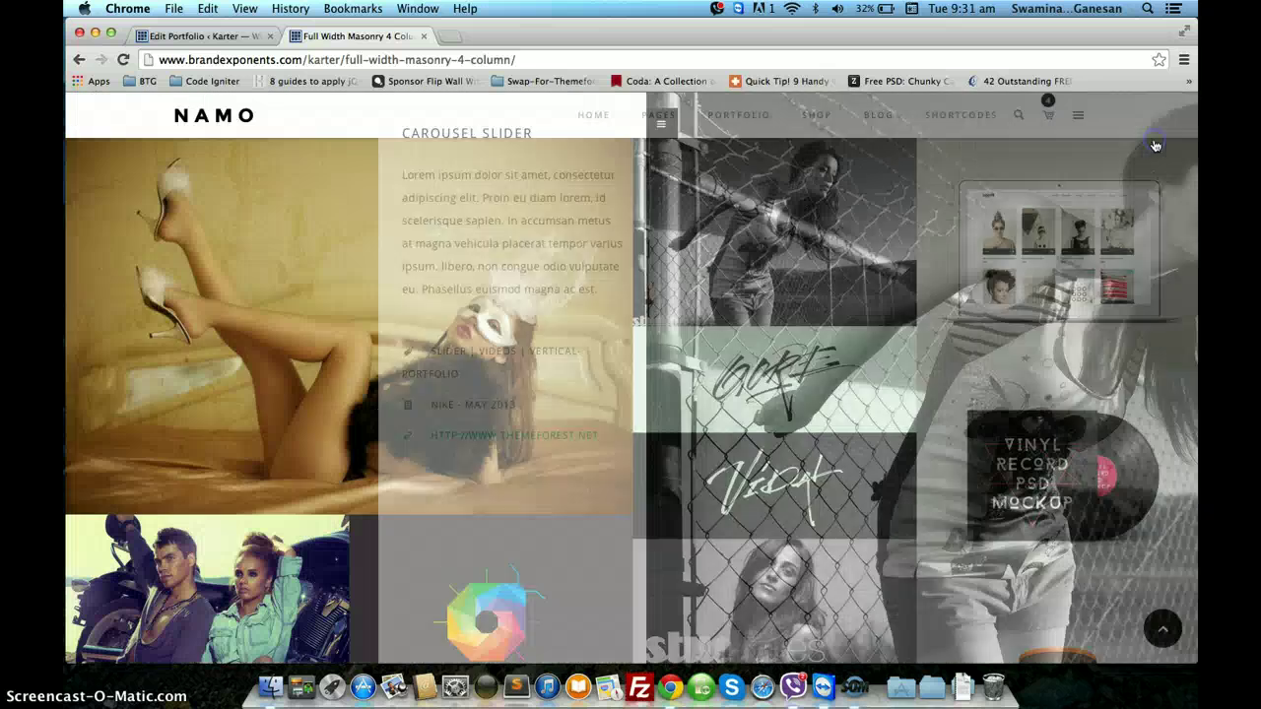
{"action": "left_click", "coordinate": [123, 59]}
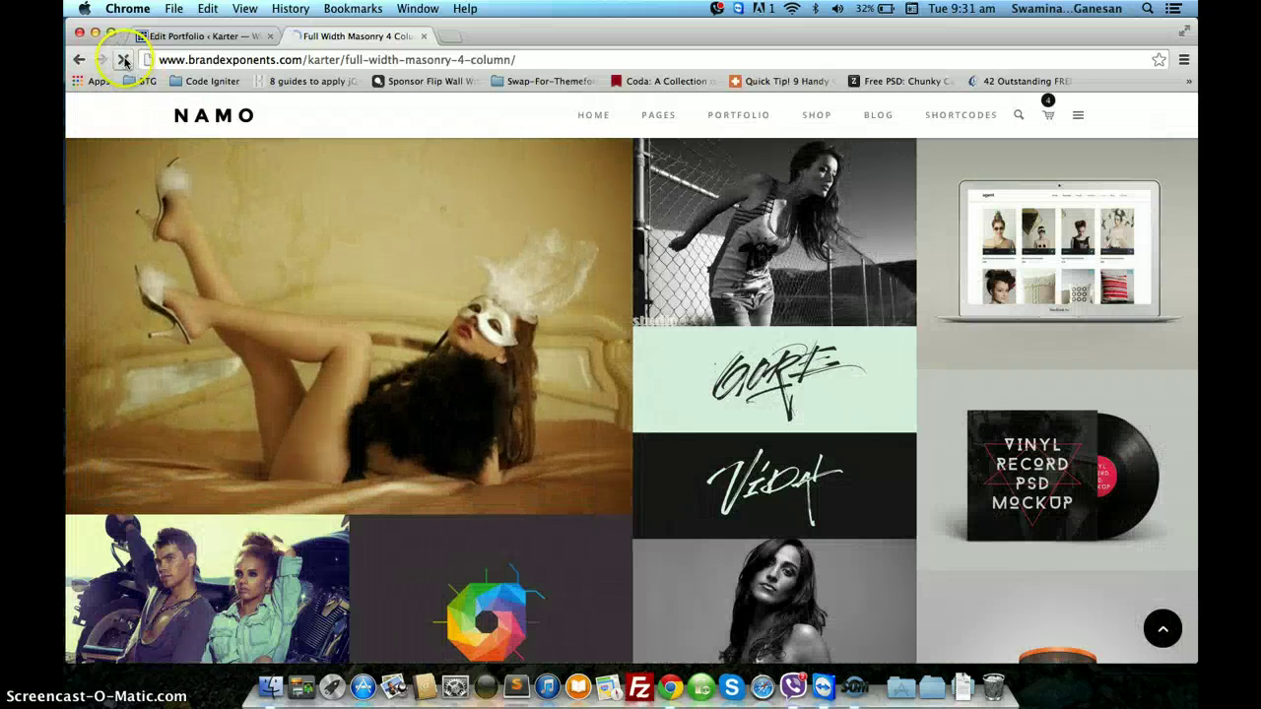
{"action": "left_click", "coordinate": [202, 36]}
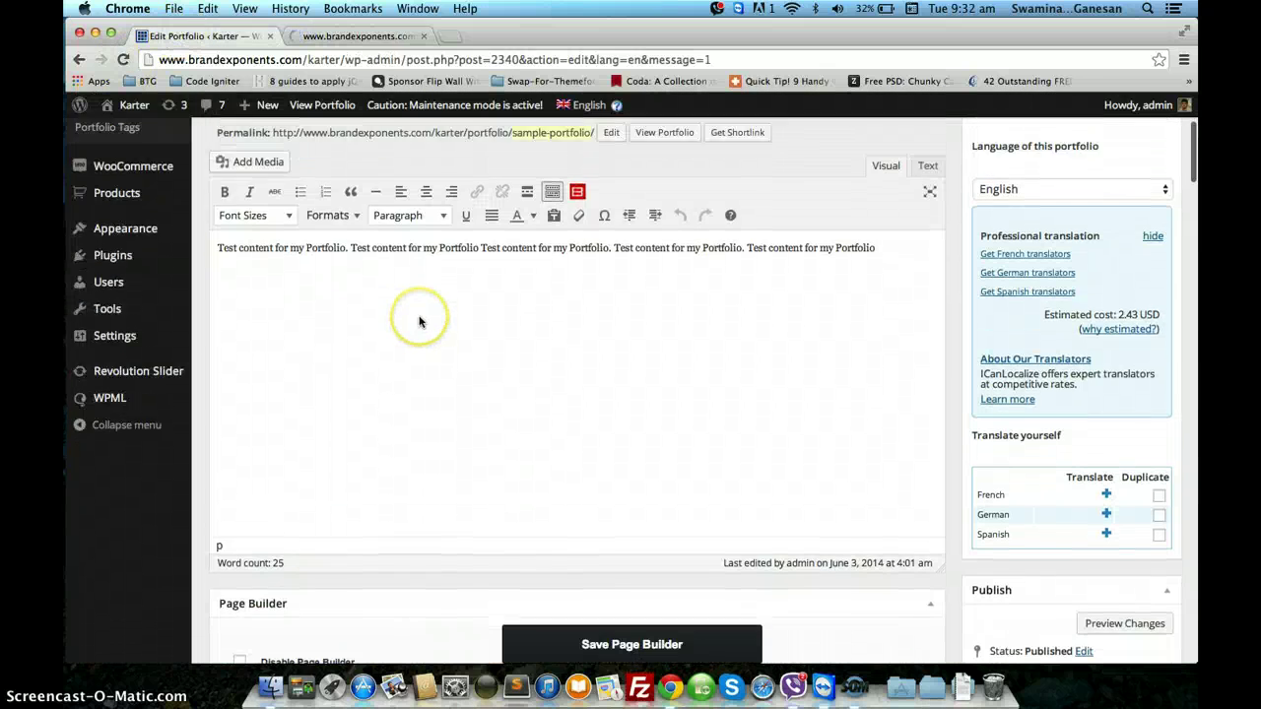
{"action": "scroll", "coordinate": [417, 316], "scroll_direction": "up", "scroll_amount": 5}
{"action": "left_click", "coordinate": [322, 36]}
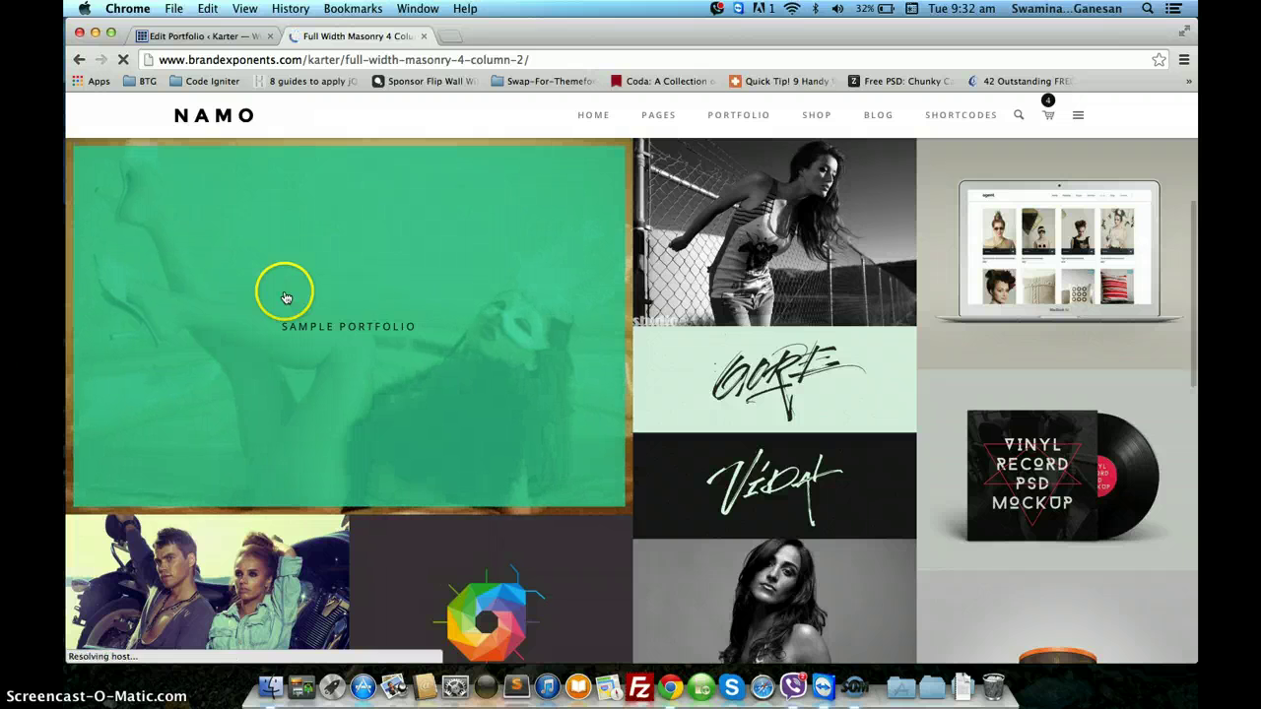
Open the Sample Portfolio item from the masonry grid in a new browser tab and review its page content
{"action": "right_click", "coordinate": [286, 297]}
{"action": "left_click", "coordinate": [330, 293]}
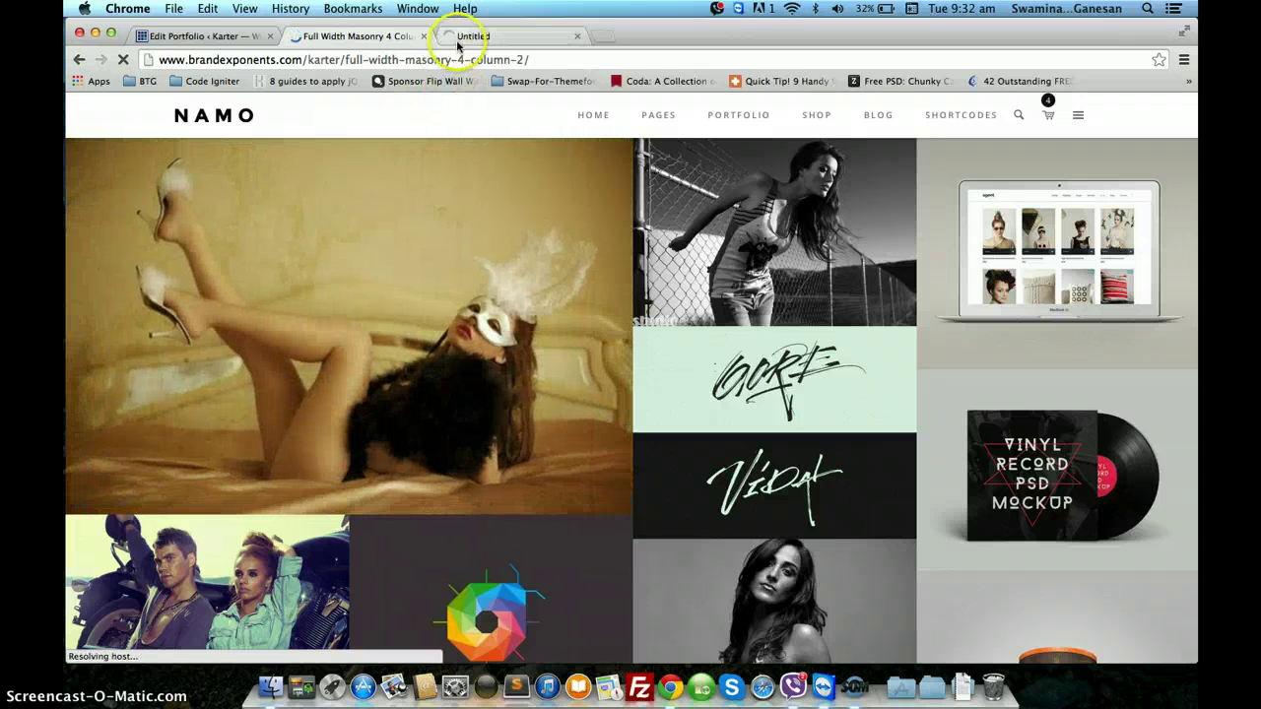
{"action": "left_click", "coordinate": [457, 43]}
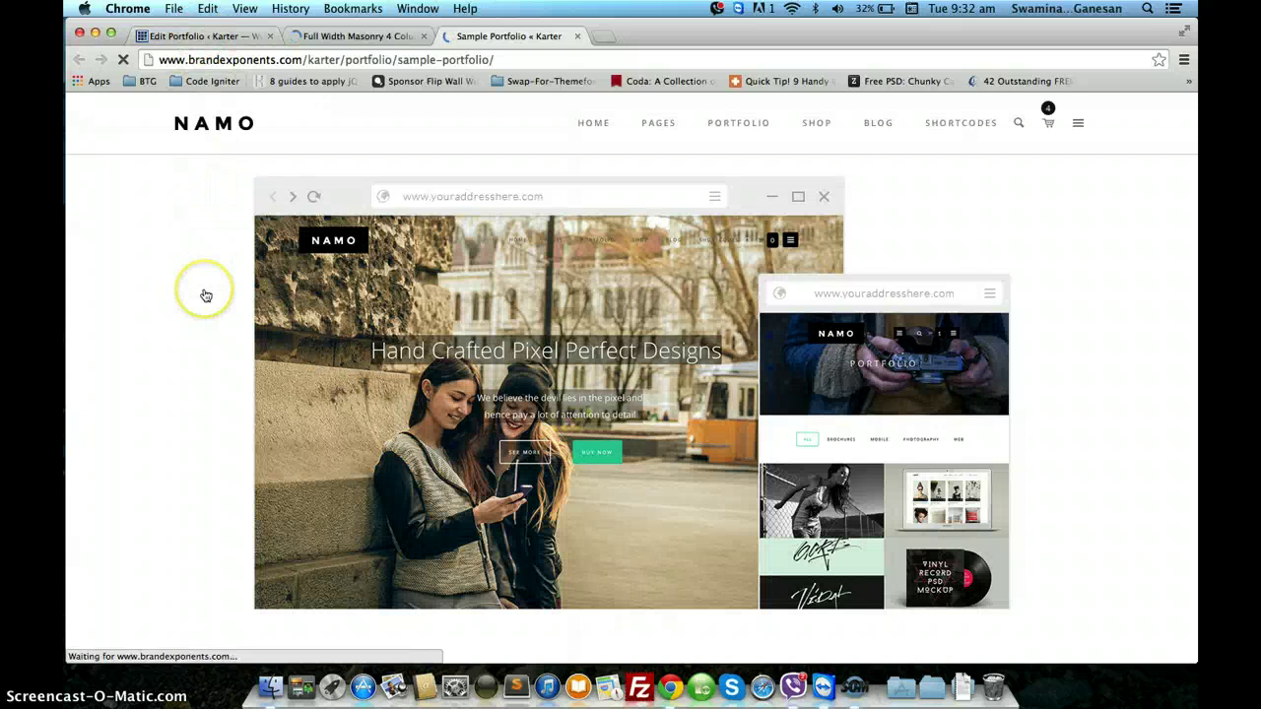
{"action": "scroll", "coordinate": [206, 295], "scroll_direction": "down", "scroll_amount": 5}
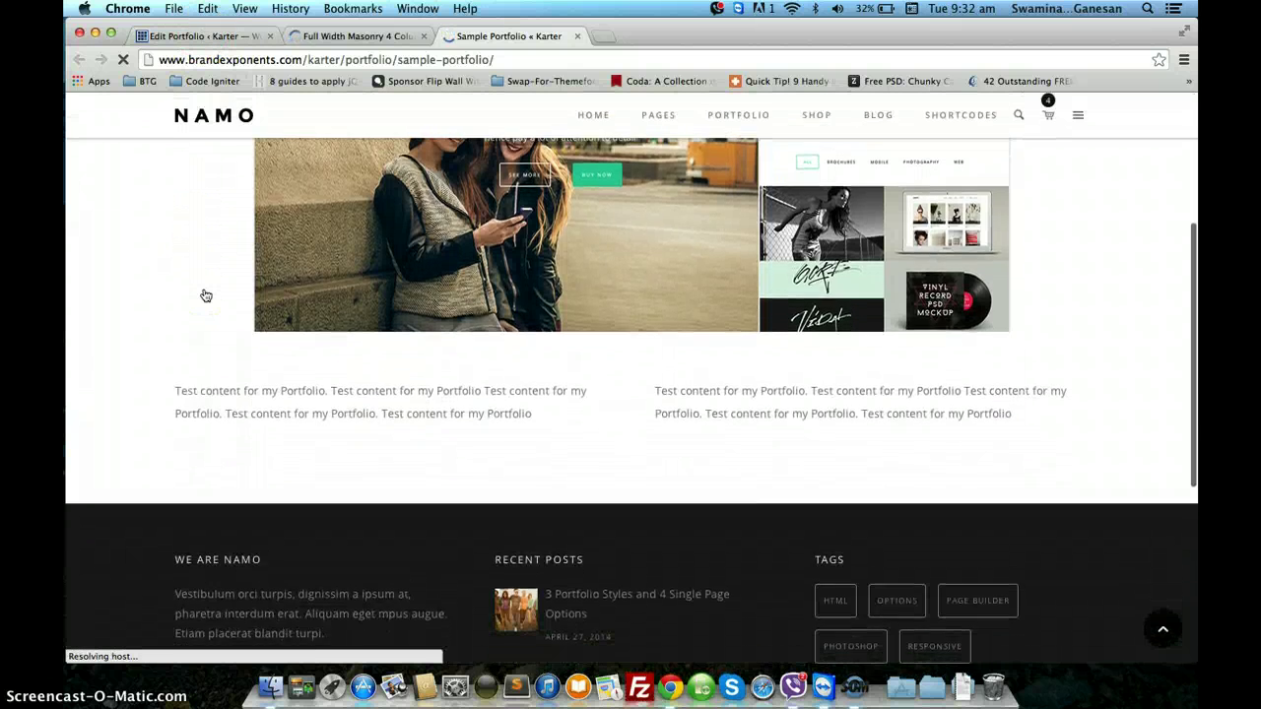
{"action": "scroll", "coordinate": [205, 296], "scroll_direction": "up", "scroll_amount": 5}
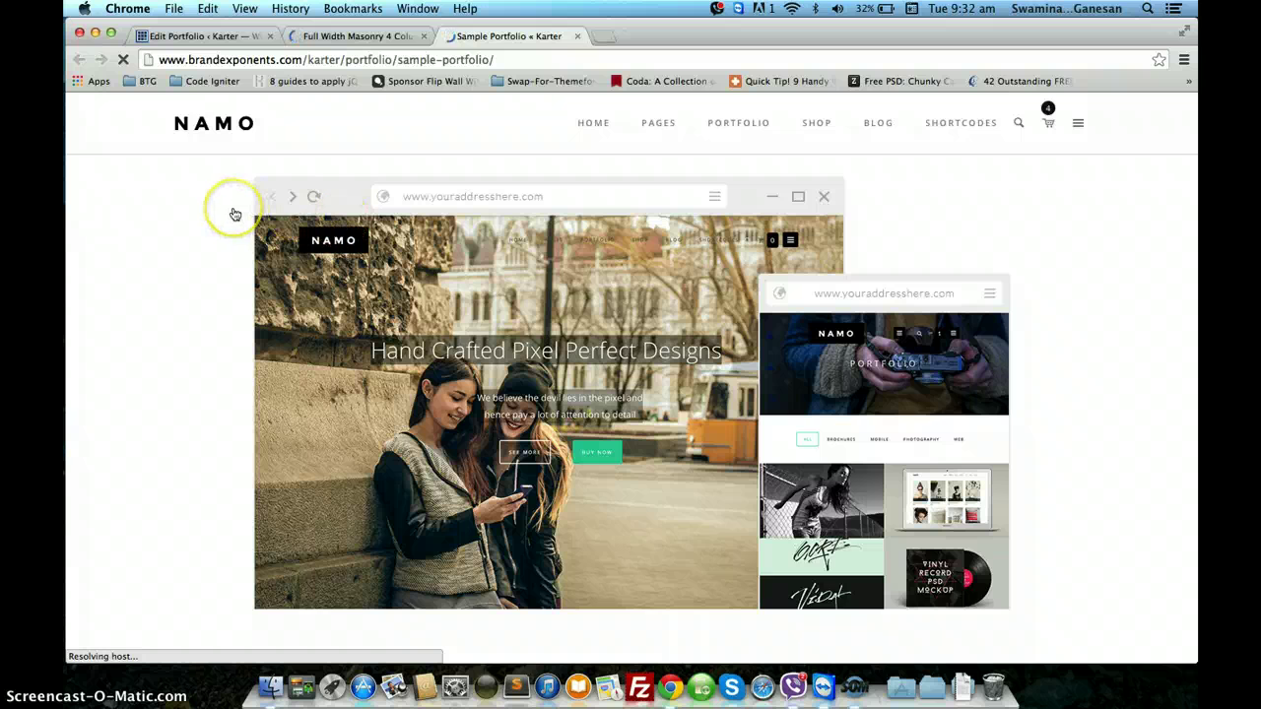
{"action": "scroll", "coordinate": [231, 210], "scroll_direction": "down", "scroll_amount": 4}
{"action": "scroll", "coordinate": [235, 214], "scroll_direction": "down", "scroll_amount": 3}
{"action": "scroll", "coordinate": [234, 211], "scroll_direction": "up", "scroll_amount": 7}
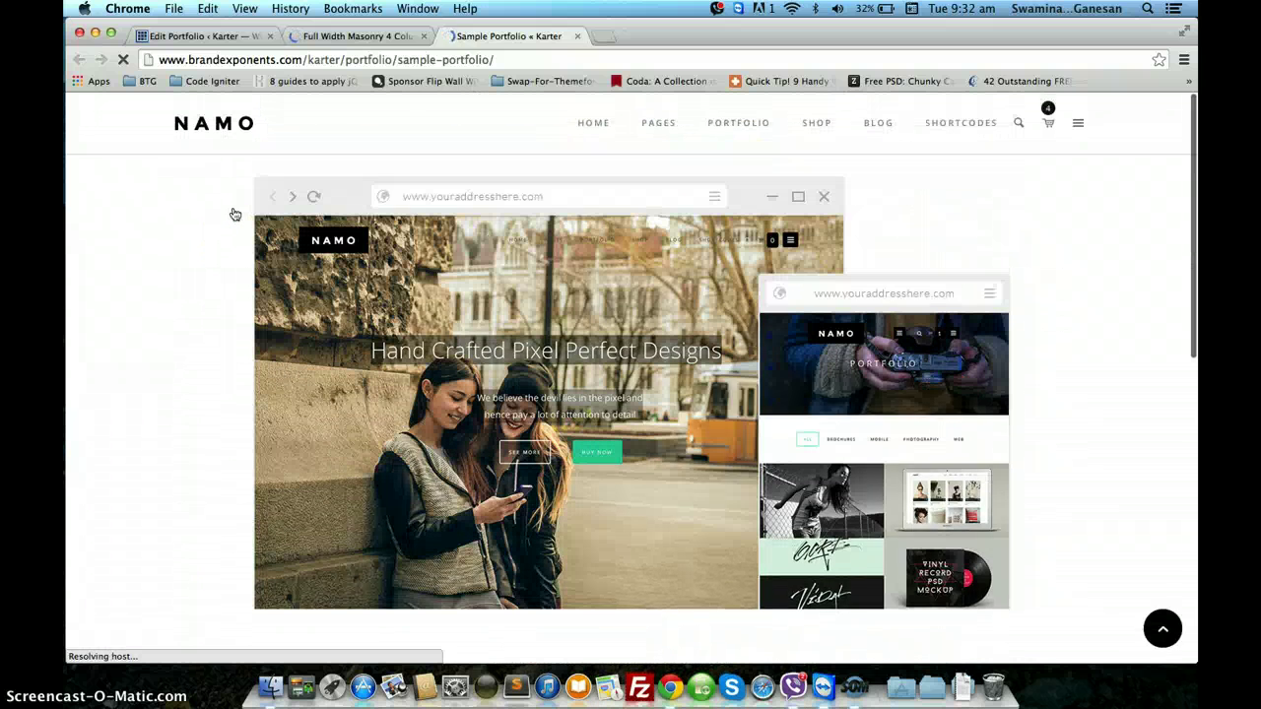
Return to editing the Sample Portfolio entry and enable its hero section's transparent header with the Light Scheme color scheme
{"action": "left_click", "coordinate": [226, 37]}
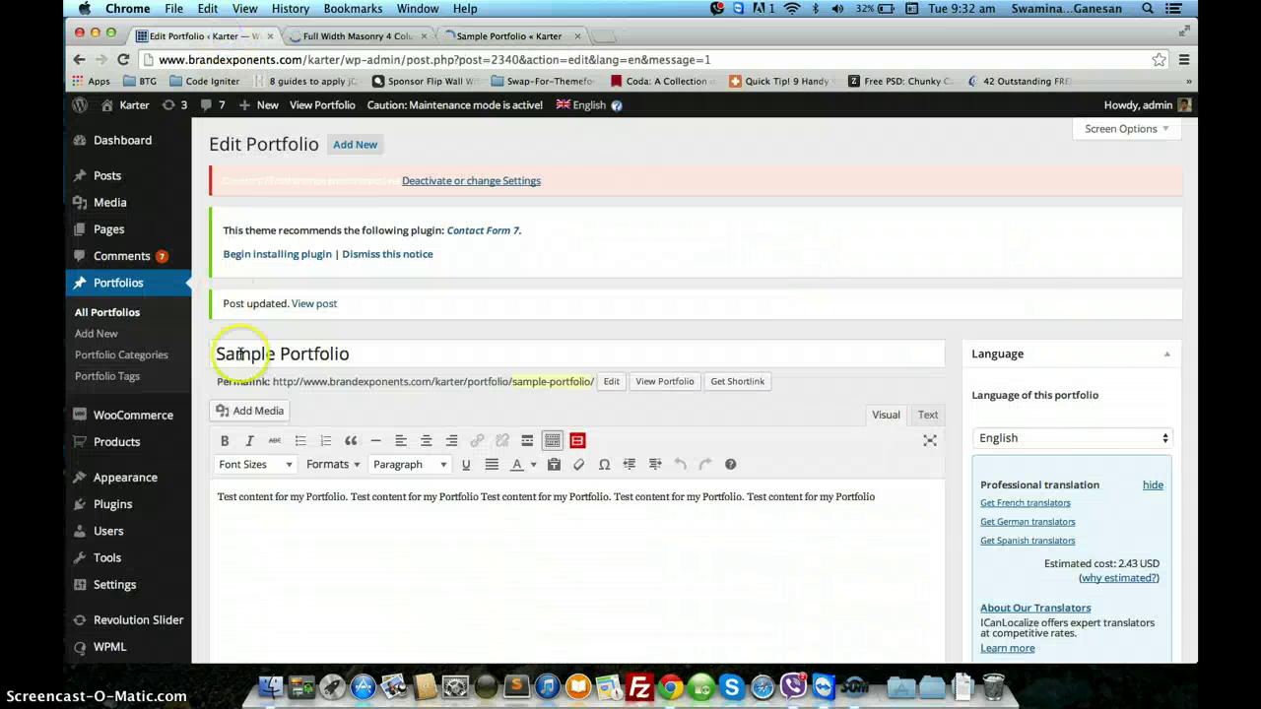
{"action": "scroll", "coordinate": [240, 354], "scroll_direction": "down", "scroll_amount": 10}
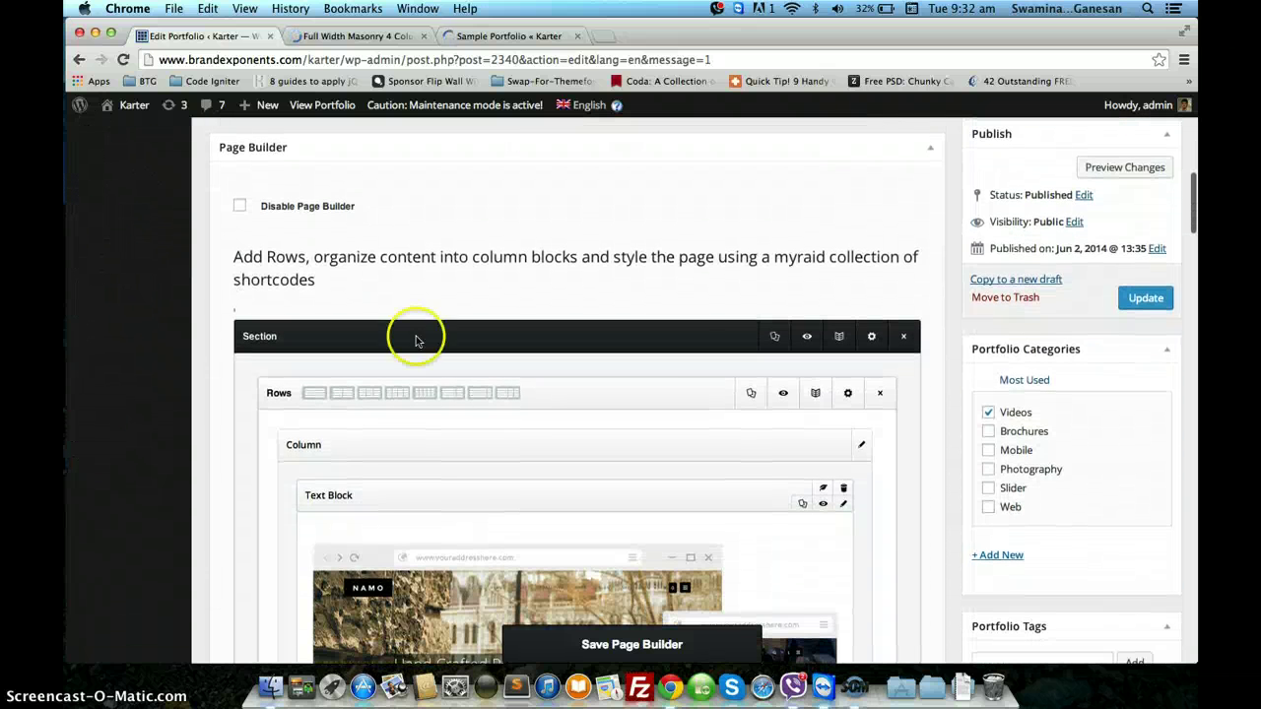
{"action": "scroll", "coordinate": [876, 343], "scroll_direction": "down", "scroll_amount": 10}
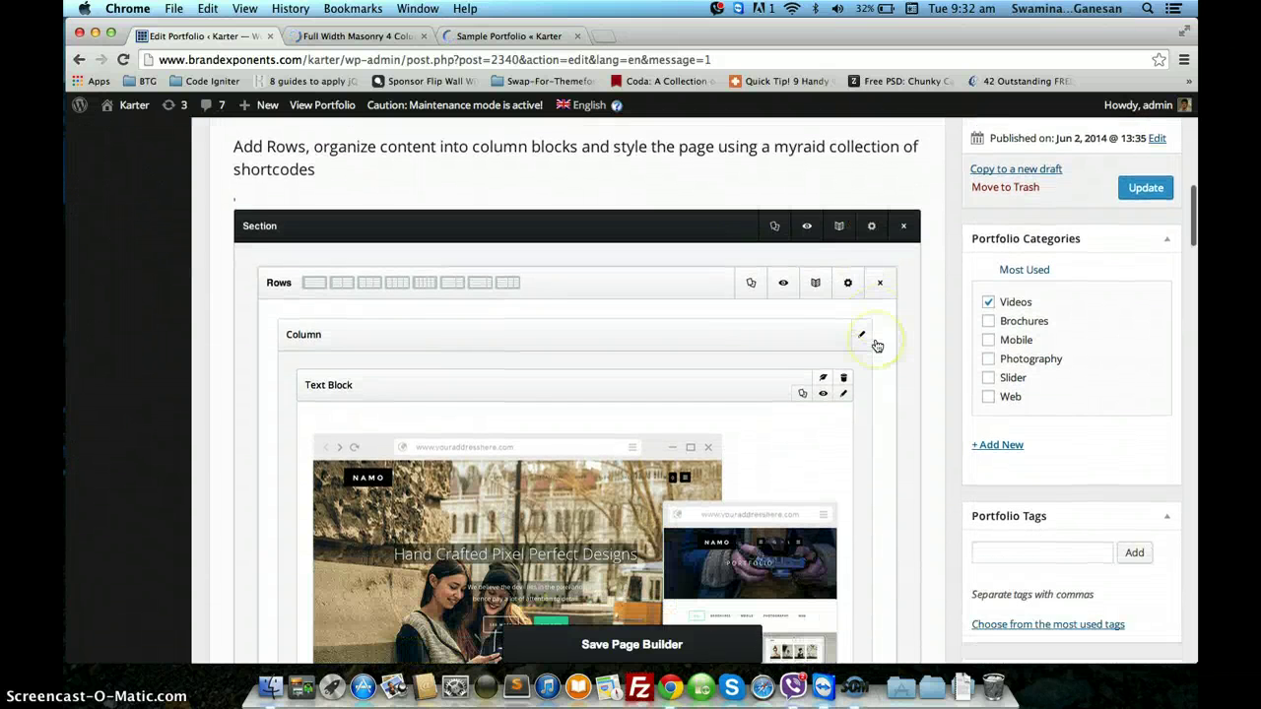
{"action": "scroll", "coordinate": [877, 346], "scroll_direction": "down", "scroll_amount": 15}
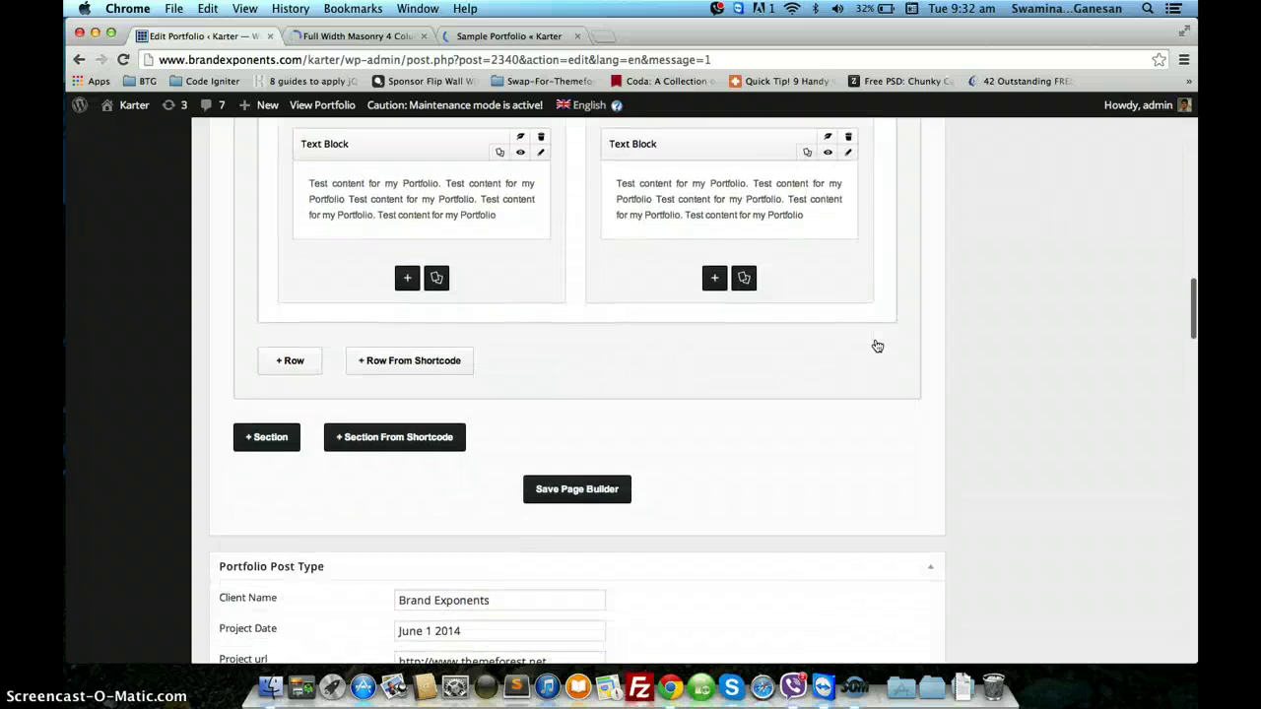
{"action": "scroll", "coordinate": [877, 346], "scroll_direction": "down", "scroll_amount": 3}
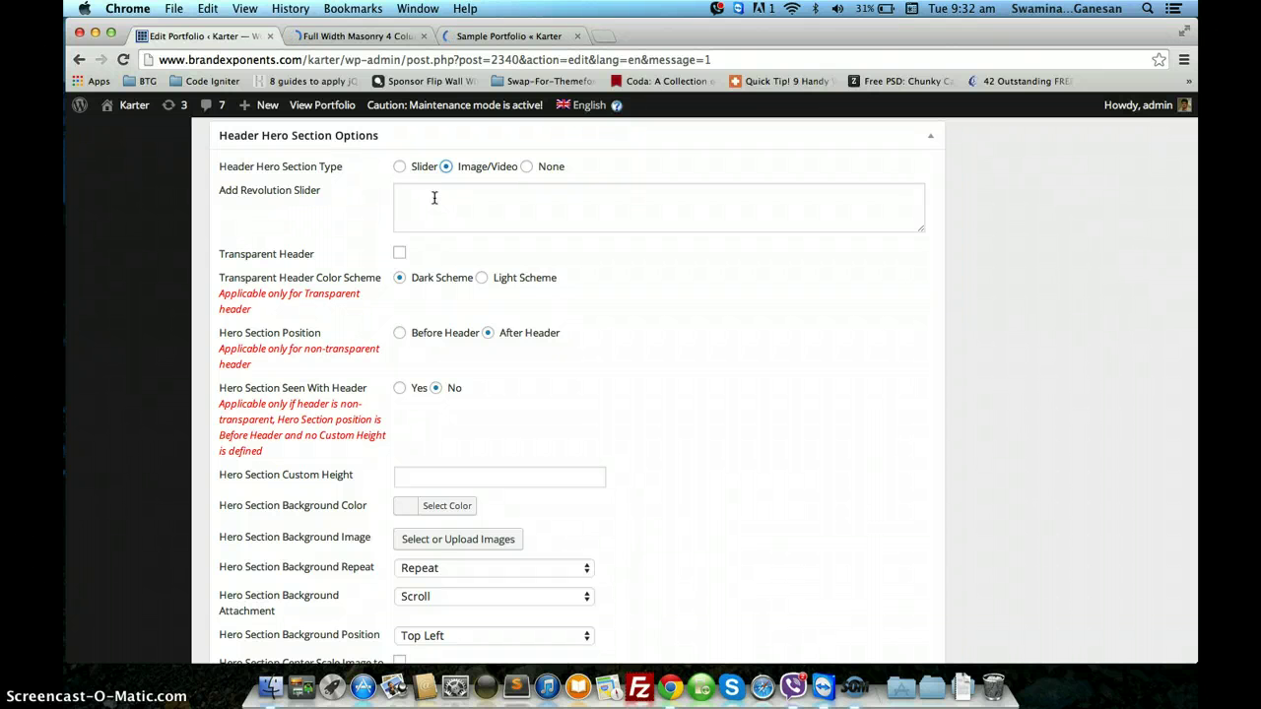
{"action": "left_click", "coordinate": [423, 204]}
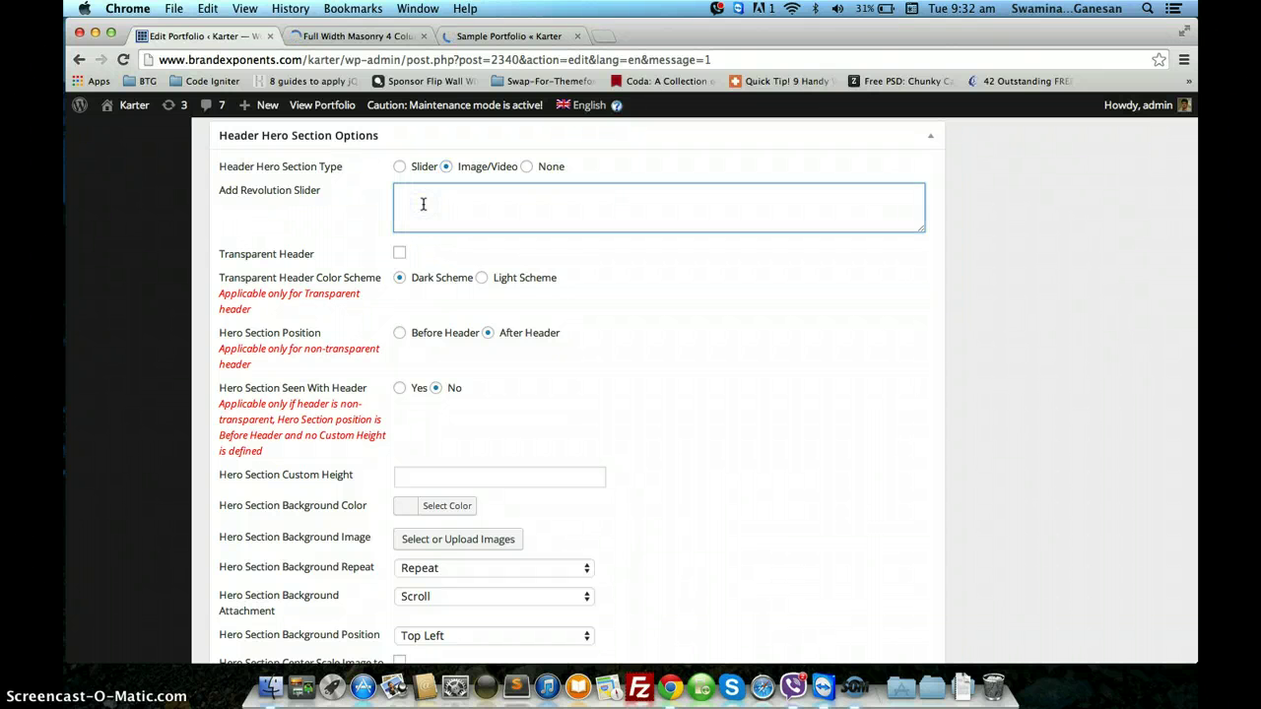
{"action": "left_click", "coordinate": [399, 253]}
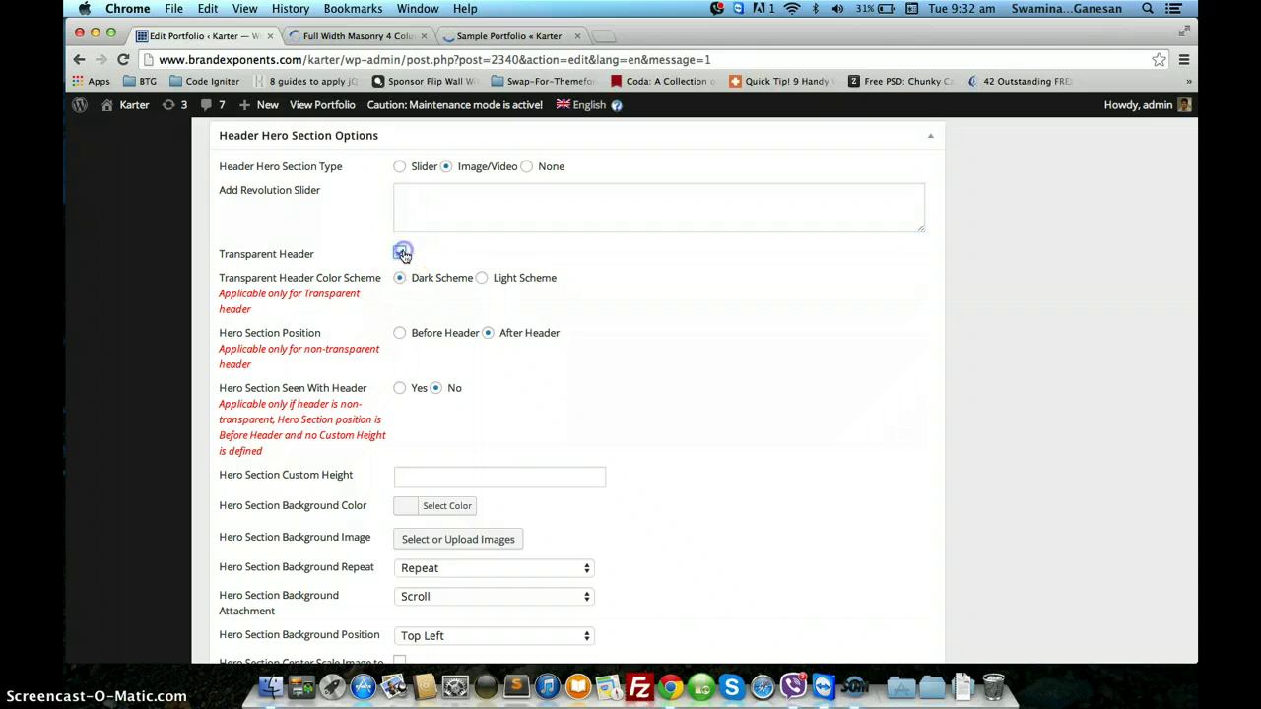
{"action": "left_click", "coordinate": [483, 280]}
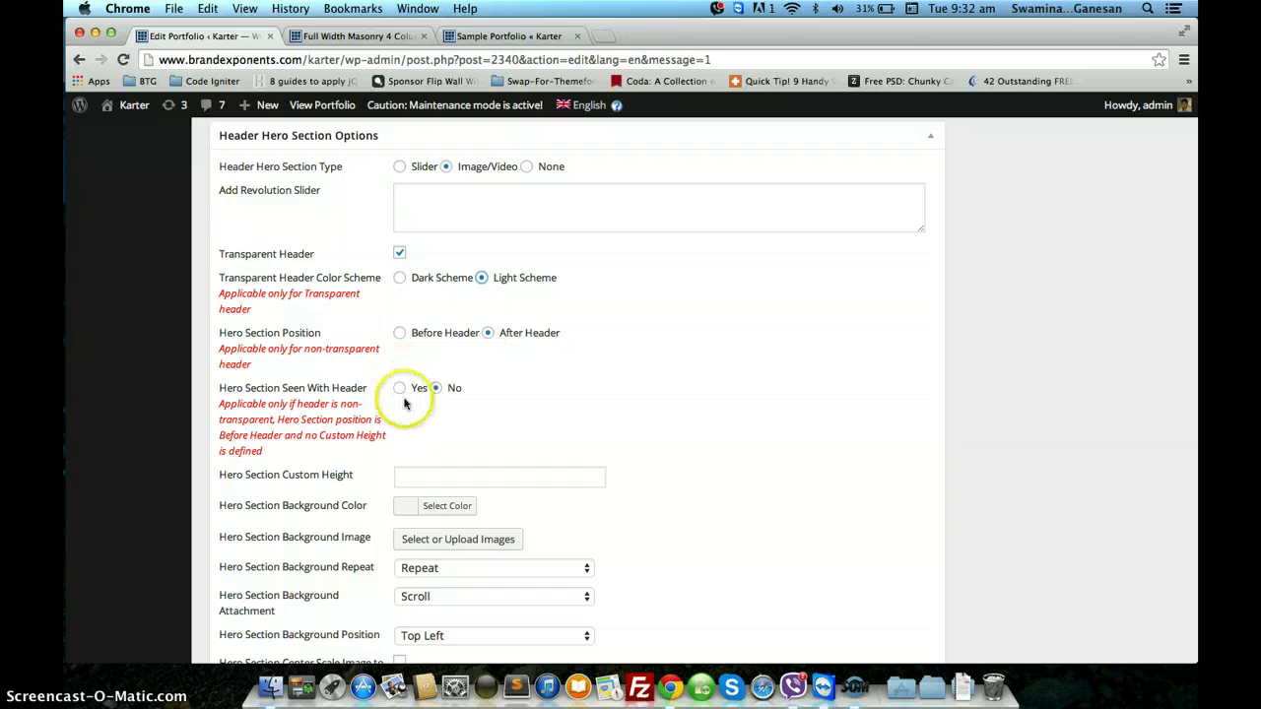
Set the hero section background image to iphone-namo-bg.jpg from the media library
{"action": "scroll", "coordinate": [403, 399], "scroll_direction": "down", "scroll_amount": 3}
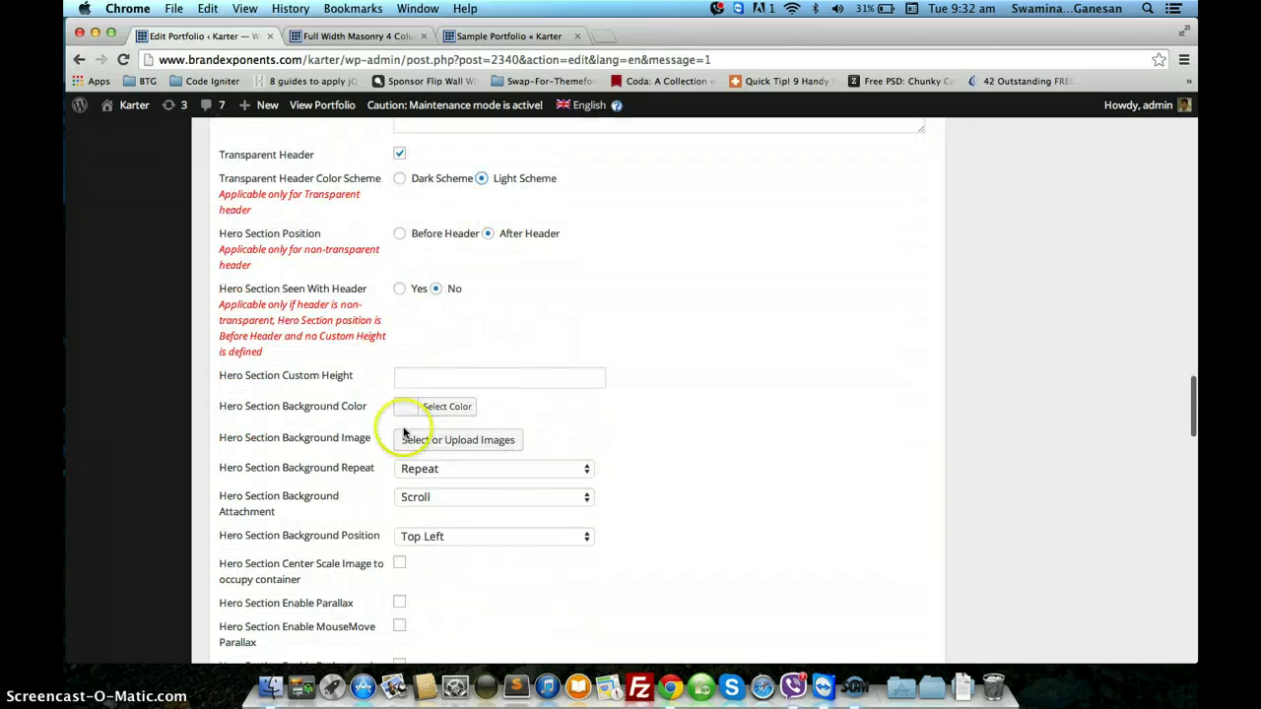
{"action": "left_click", "coordinate": [404, 433]}
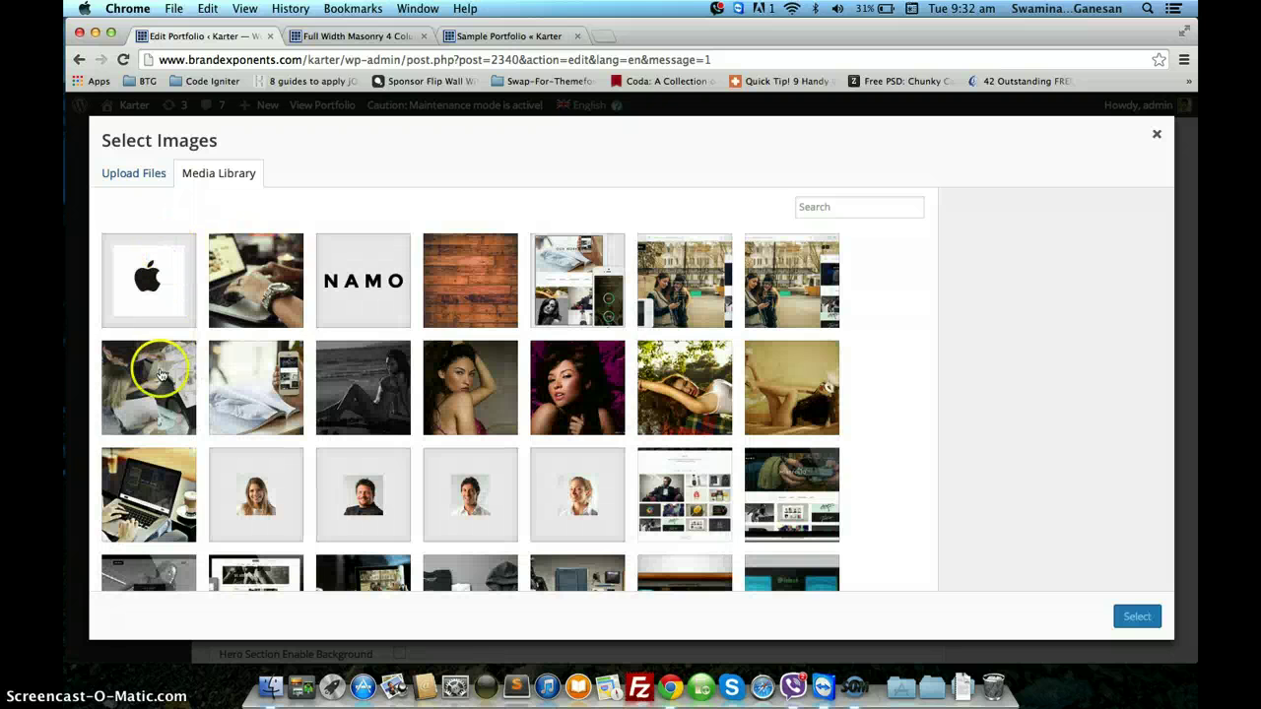
{"action": "left_click", "coordinate": [245, 367]}
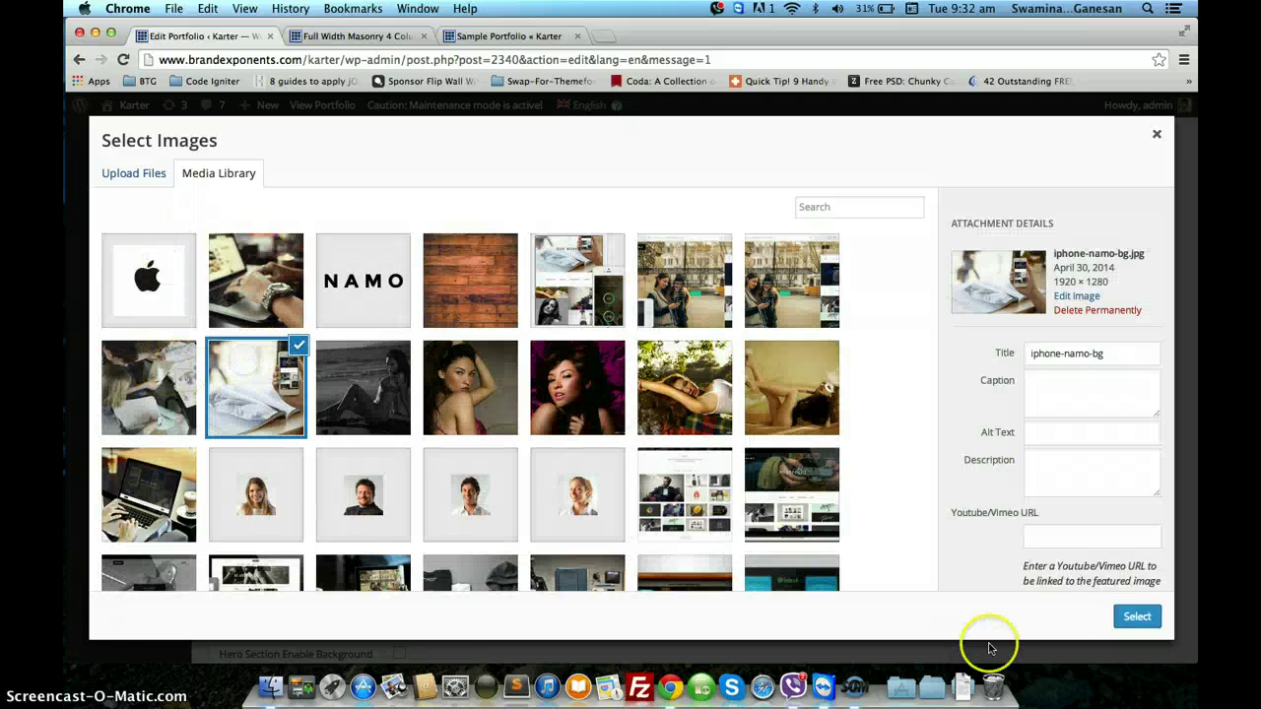
{"action": "left_click", "coordinate": [1137, 616]}
Set the hero section background to No Repeat and enable center scaling of the image to occupy its container
{"action": "scroll", "coordinate": [687, 462], "scroll_direction": "down", "scroll_amount": 4}
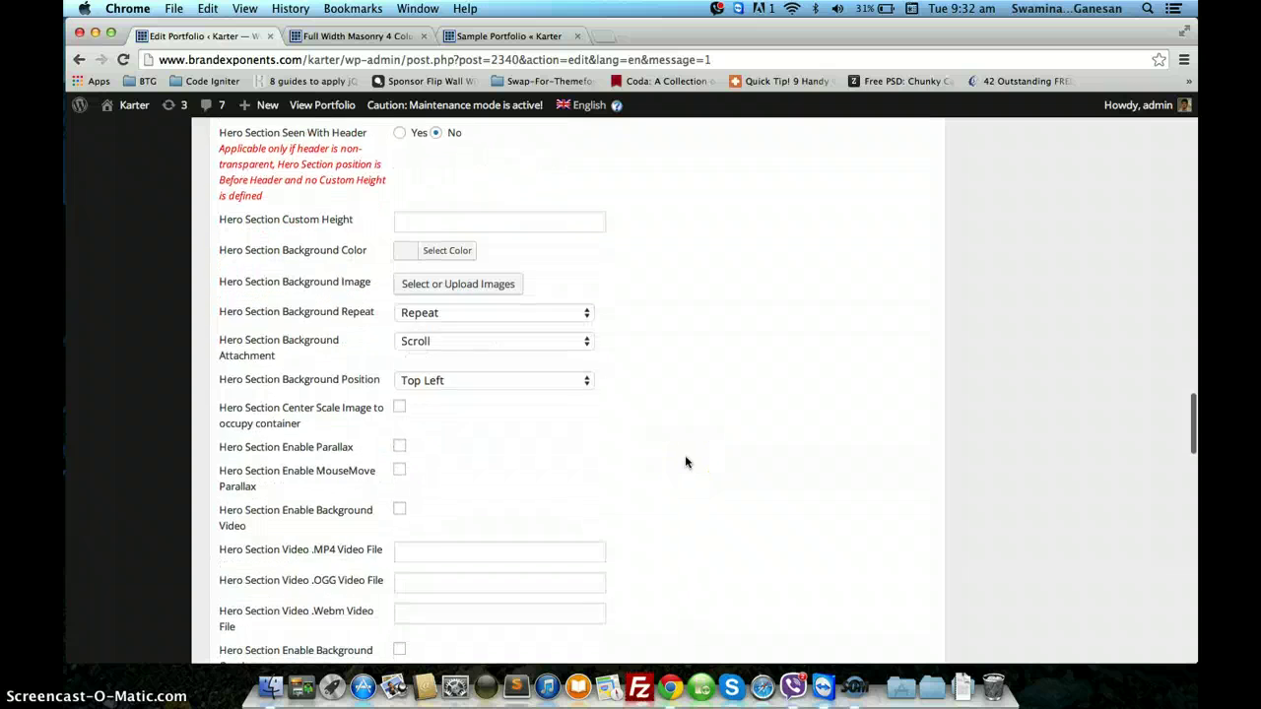
{"action": "left_click", "coordinate": [508, 375]}
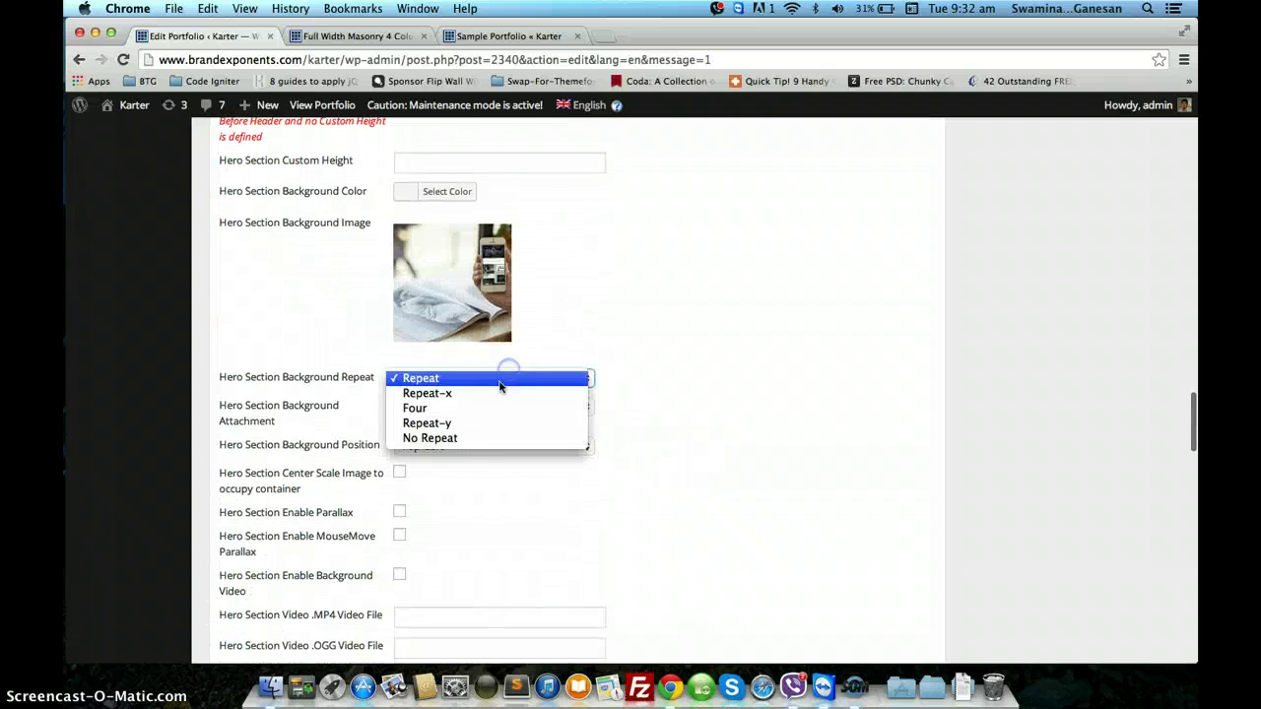
{"action": "left_click", "coordinate": [492, 436]}
{"action": "scroll", "coordinate": [660, 441], "scroll_direction": "down", "scroll_amount": 2}
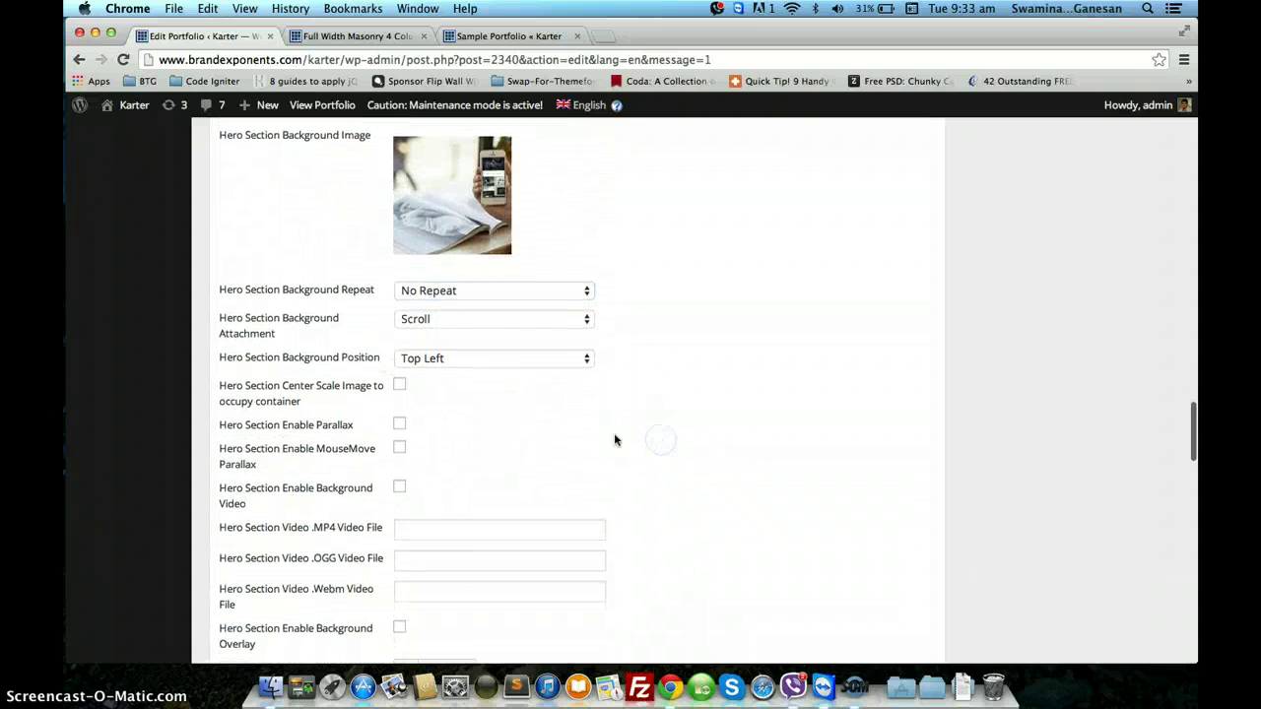
{"action": "left_click", "coordinate": [405, 399]}
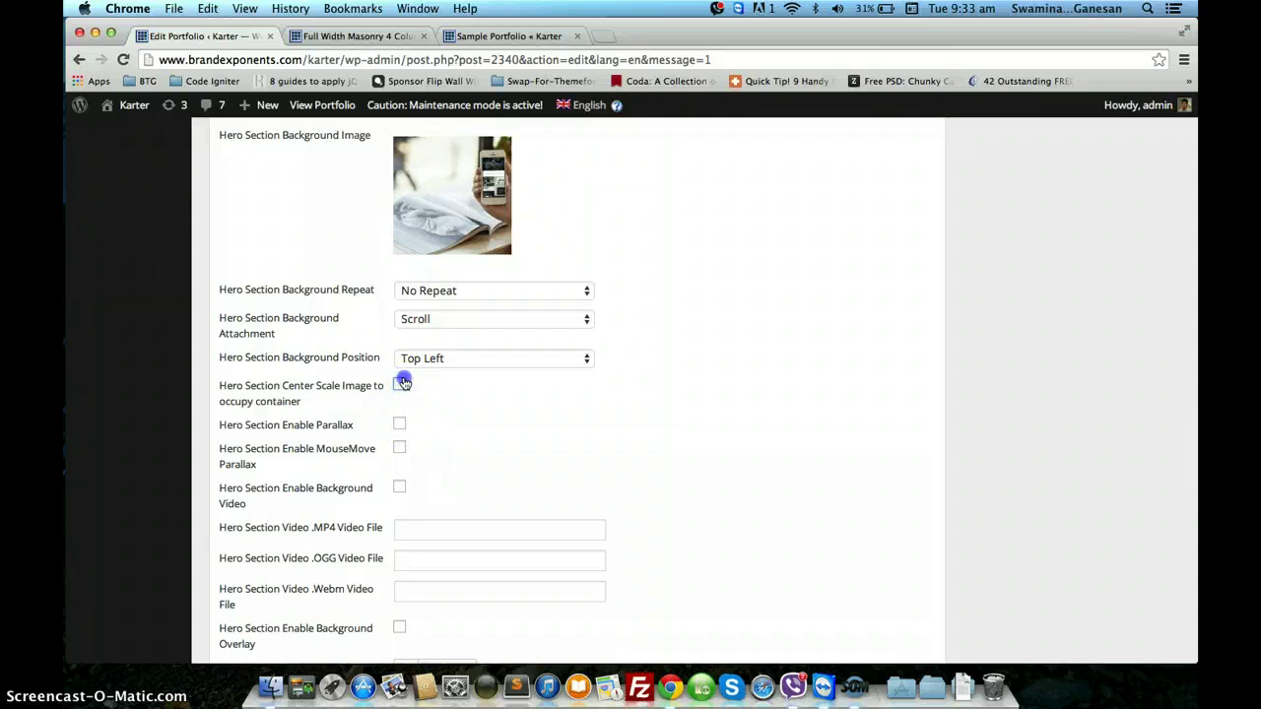
Look through the remaining hero section options and update the Sample Portfolio entry
{"action": "scroll", "coordinate": [452, 408], "scroll_direction": "down", "scroll_amount": 10}
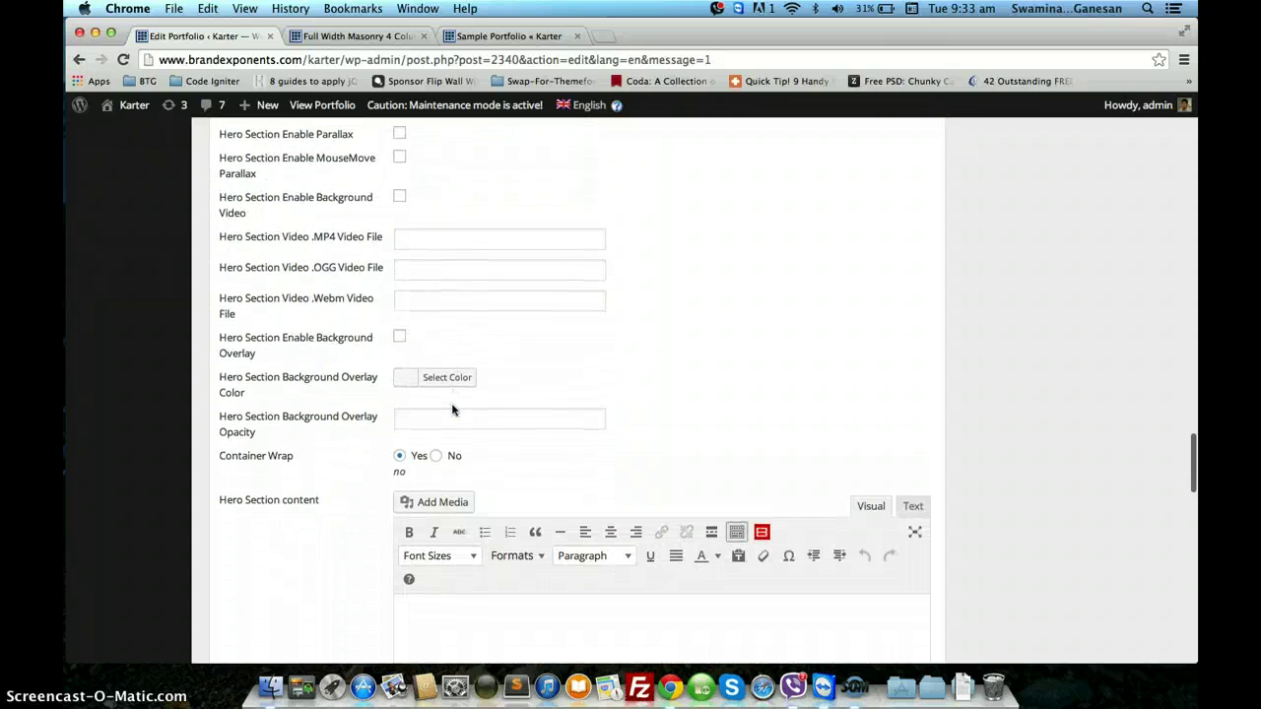
{"action": "scroll", "coordinate": [451, 403], "scroll_direction": "down", "scroll_amount": 5}
{"action": "scroll", "coordinate": [451, 403], "scroll_direction": "up", "scroll_amount": 15}
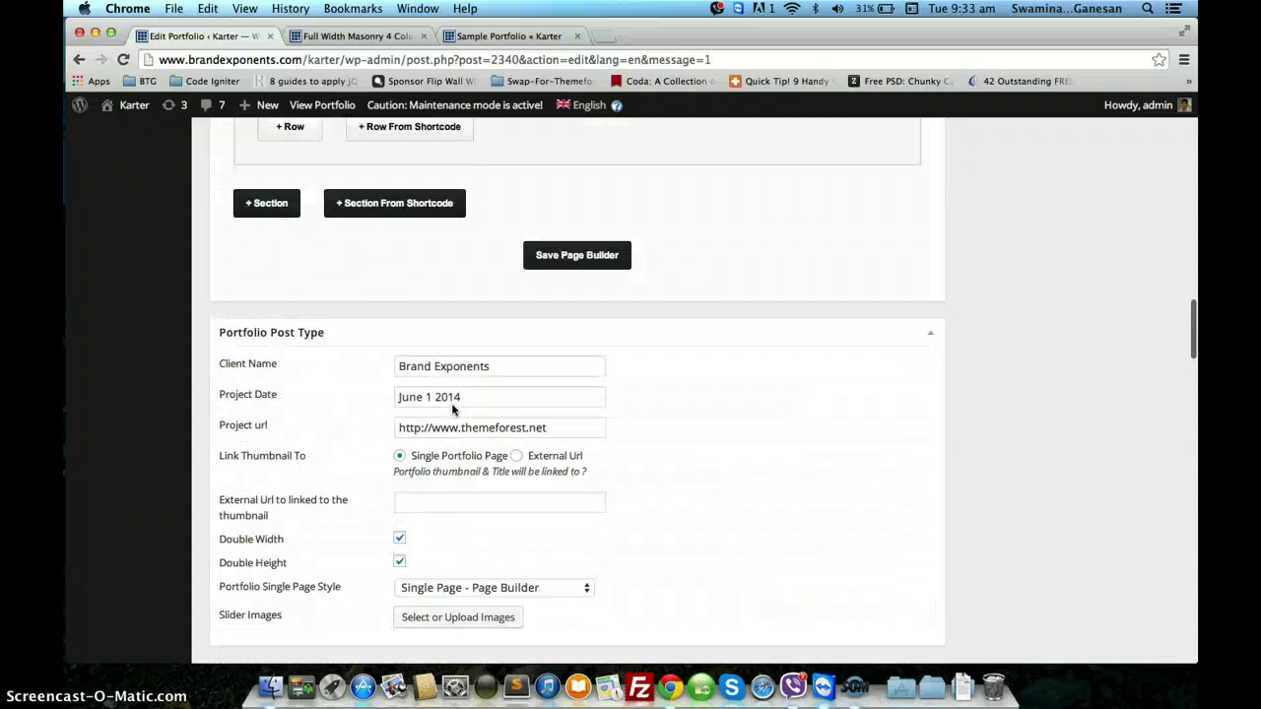
{"action": "left_click", "coordinate": [971, 363]}
{"action": "scroll", "coordinate": [1053, 372], "scroll_direction": "up", "scroll_amount": 15}
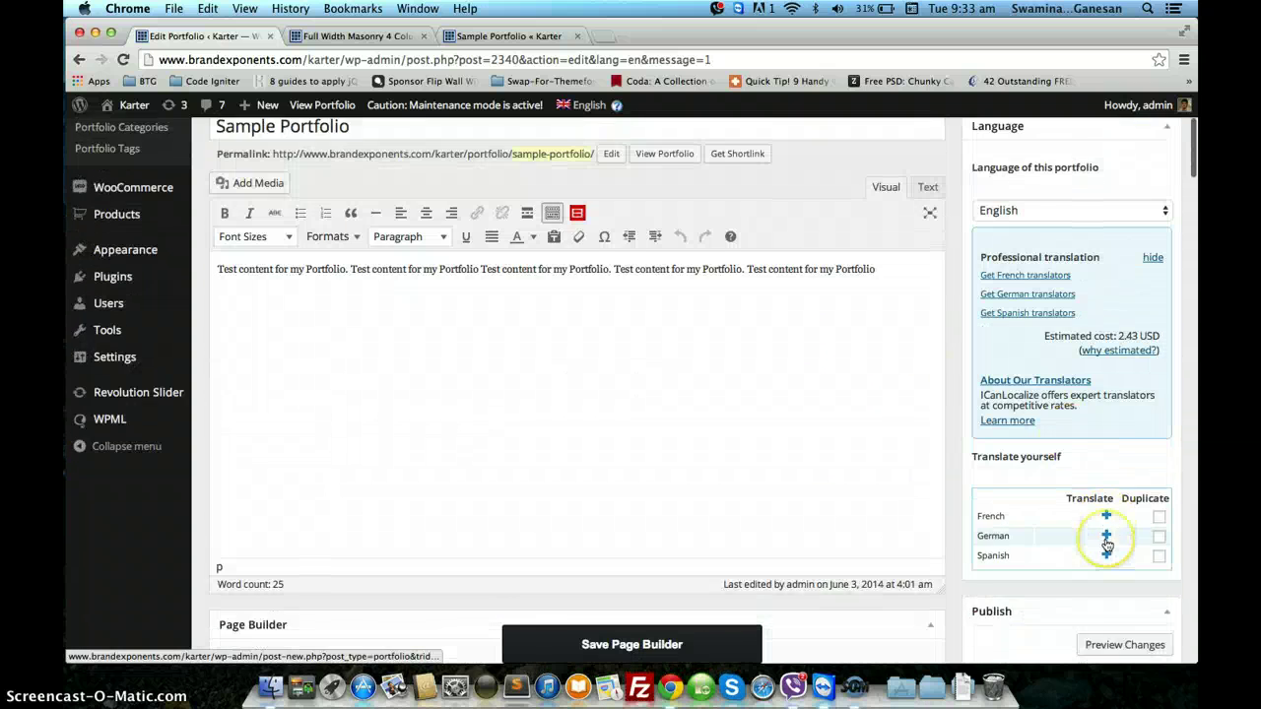
{"action": "scroll", "coordinate": [1107, 542], "scroll_direction": "down", "scroll_amount": 3}
{"action": "scroll", "coordinate": [1106, 543], "scroll_direction": "down", "scroll_amount": 2}
{"action": "left_click", "coordinate": [1133, 566]}
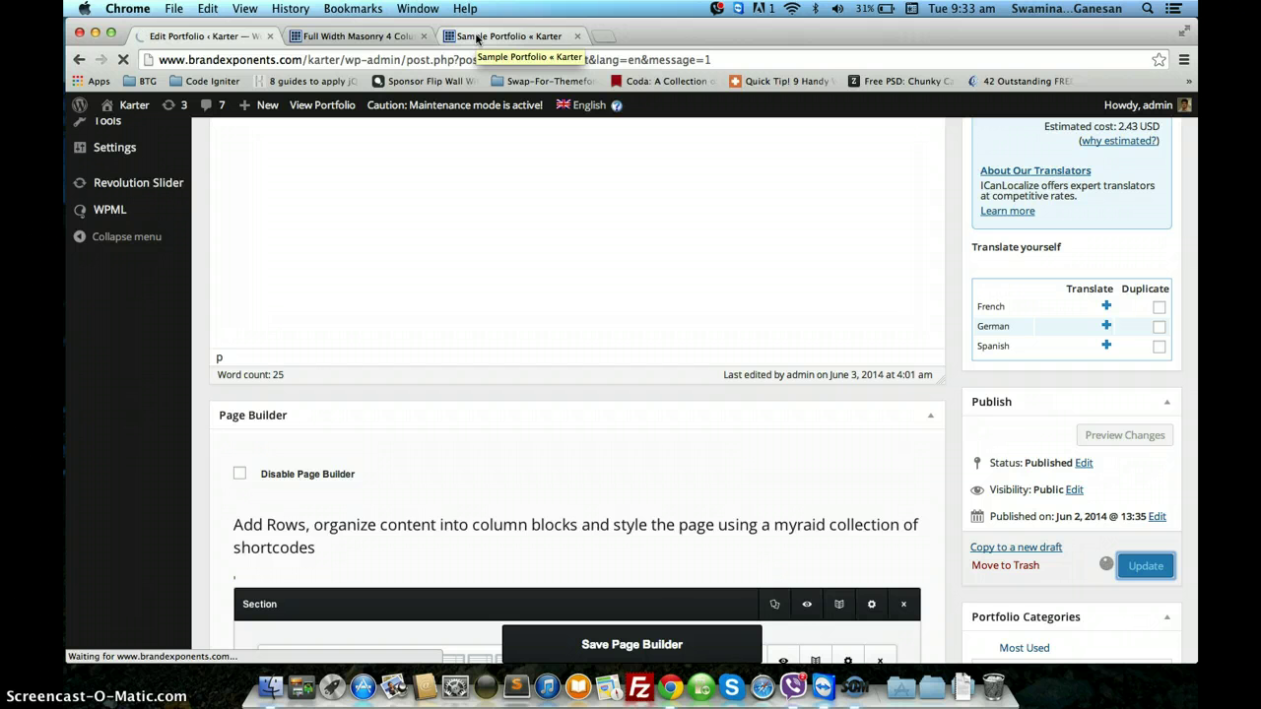
Reload the Sample Portfolio page on the site and check its hero image, transparent header and the content below
{"action": "left_click", "coordinate": [478, 37]}
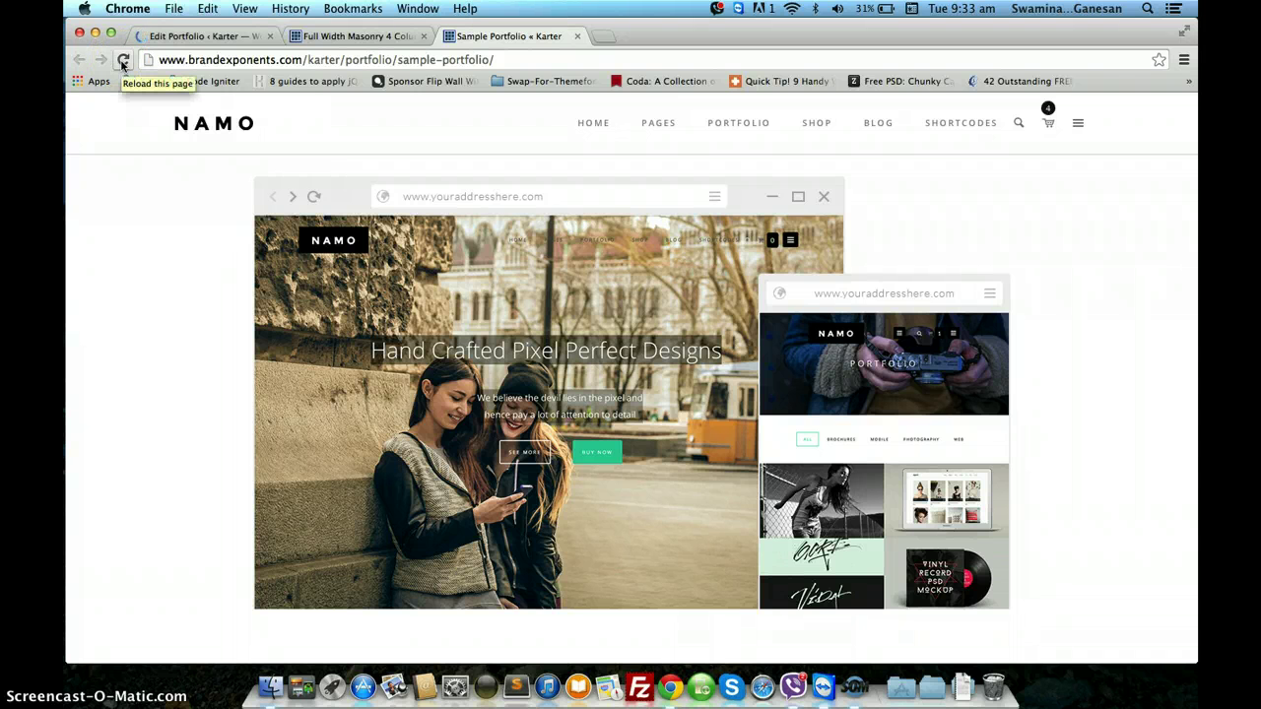
{"action": "left_click", "coordinate": [172, 32]}
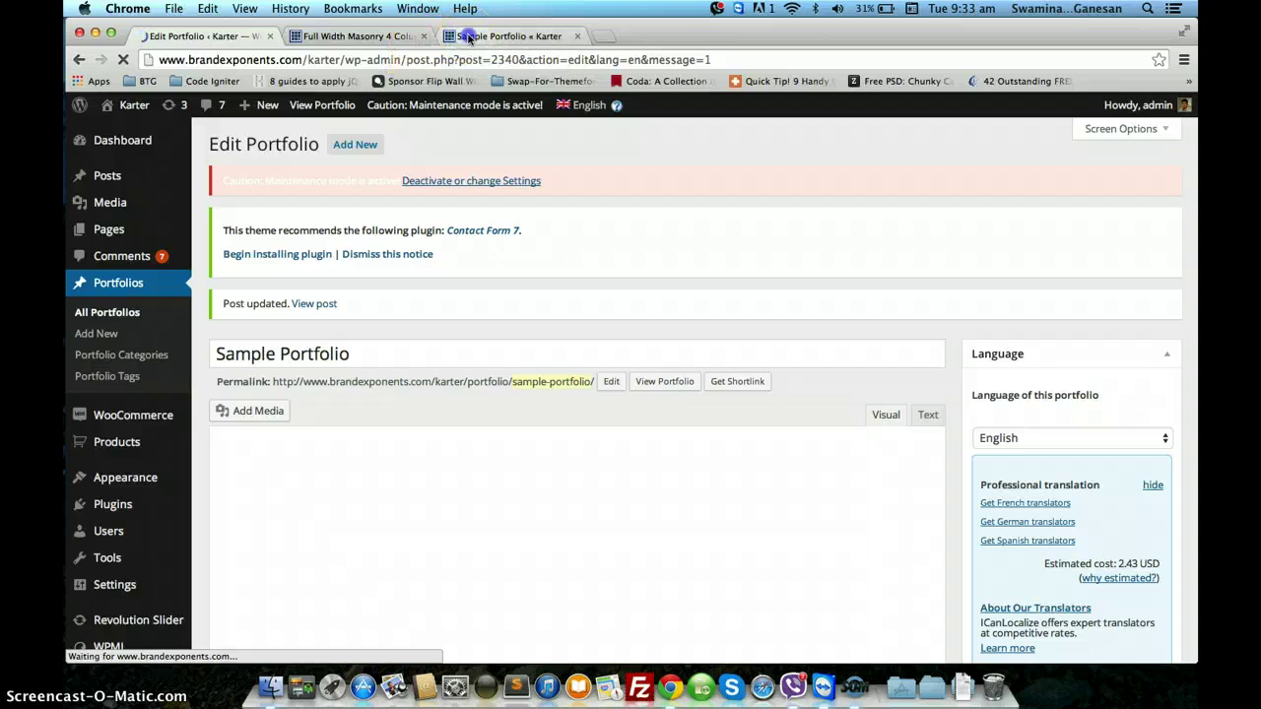
{"action": "left_click", "coordinate": [469, 37]}
{"action": "left_click", "coordinate": [124, 59]}
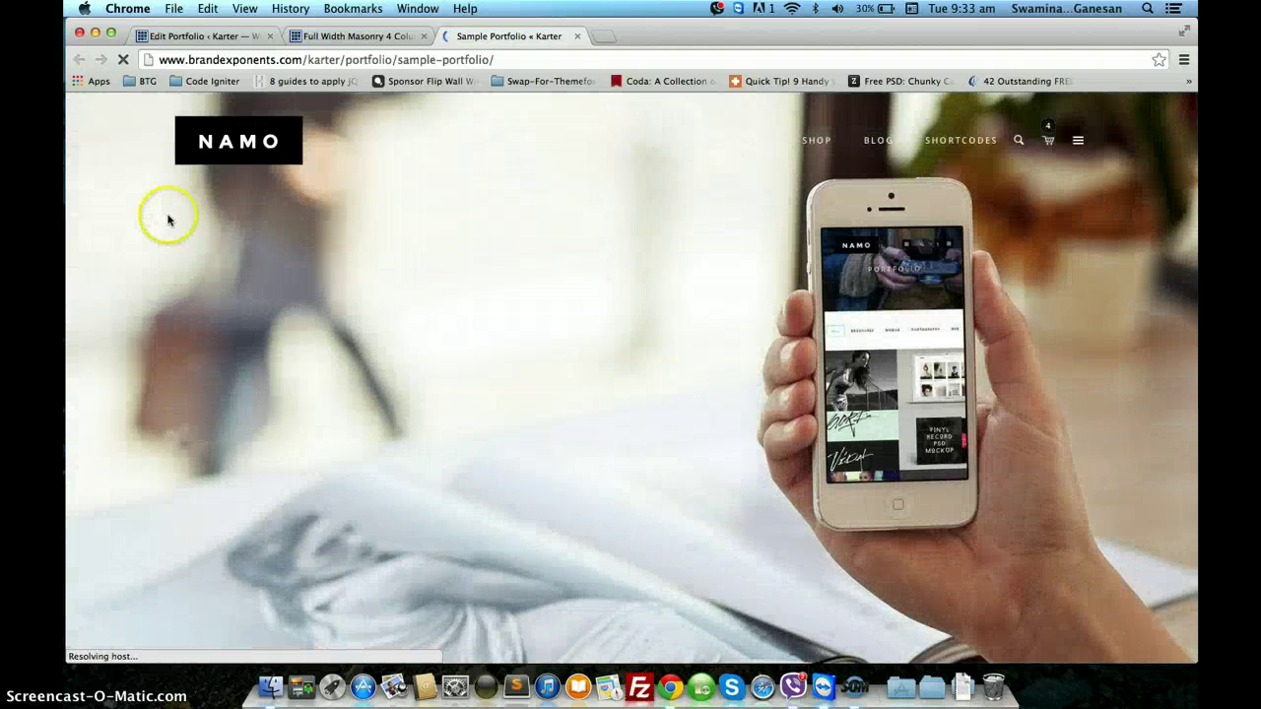
{"action": "scroll", "coordinate": [239, 231], "scroll_direction": "down", "scroll_amount": 2}
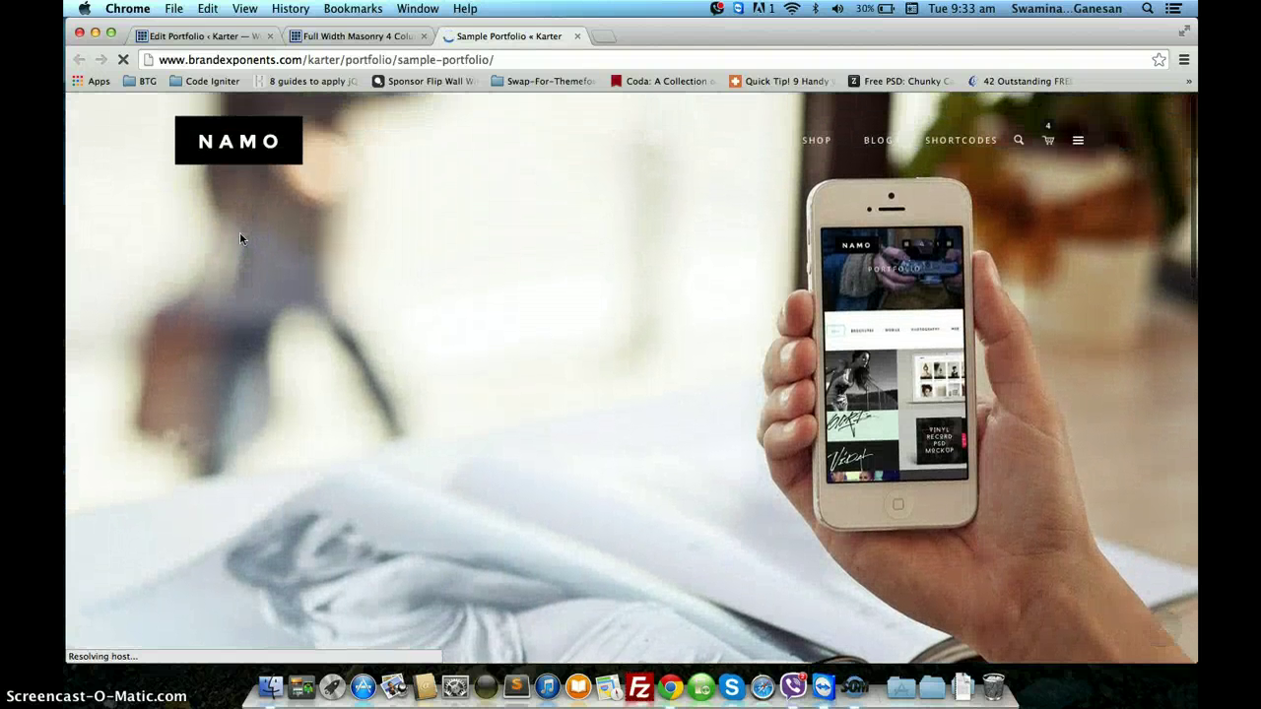
{"action": "scroll", "coordinate": [240, 231], "scroll_direction": "down", "scroll_amount": 5}
{"action": "scroll", "coordinate": [240, 232], "scroll_direction": "down", "scroll_amount": 5}
{"action": "left_click", "coordinate": [246, 190]}
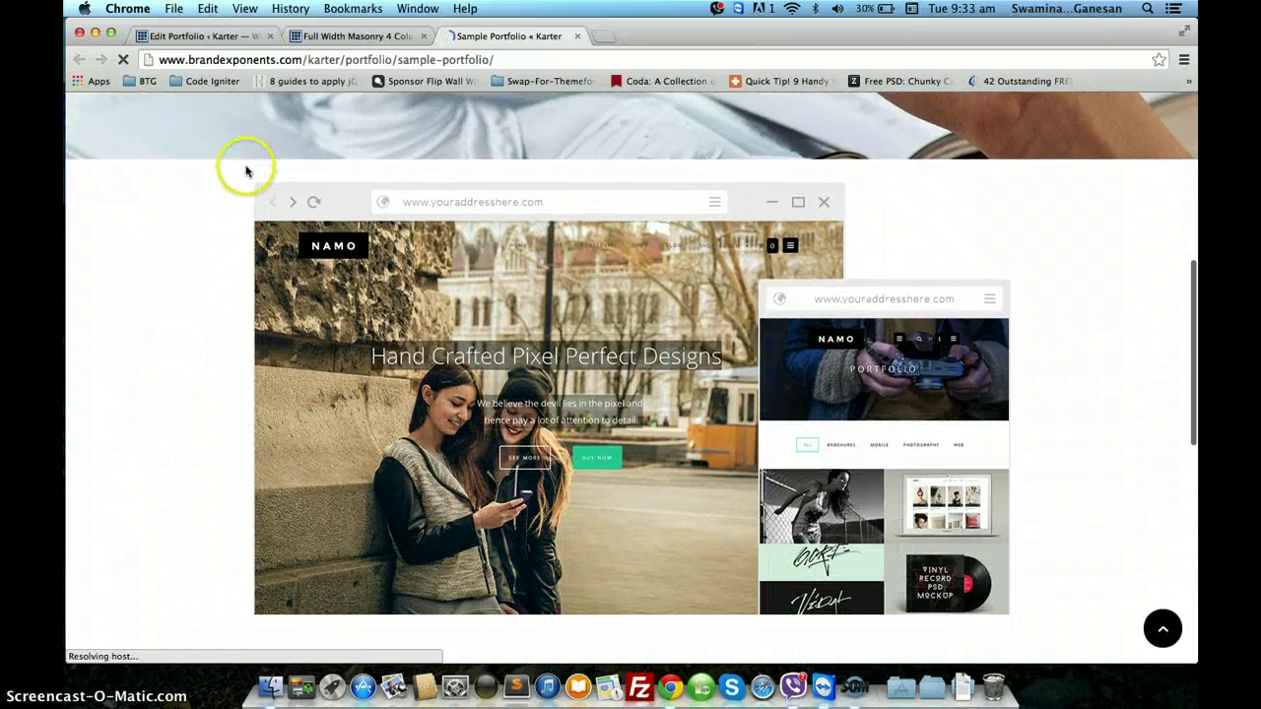
Increase the top padding of the Page Builder section in the Sample Portfolio entry and save the Page Builder
{"action": "left_click", "coordinate": [230, 46]}
{"action": "scroll", "coordinate": [276, 380], "scroll_direction": "down", "scroll_amount": 5}
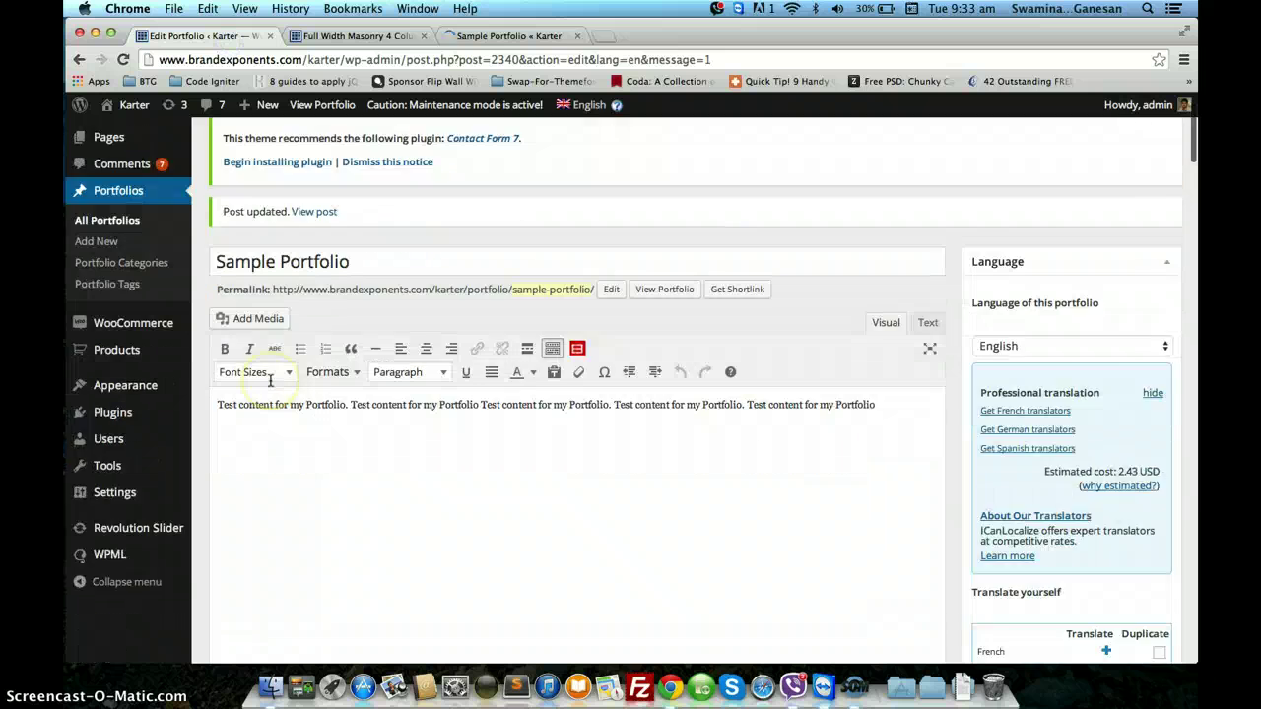
{"action": "scroll", "coordinate": [271, 382], "scroll_direction": "down", "scroll_amount": 3}
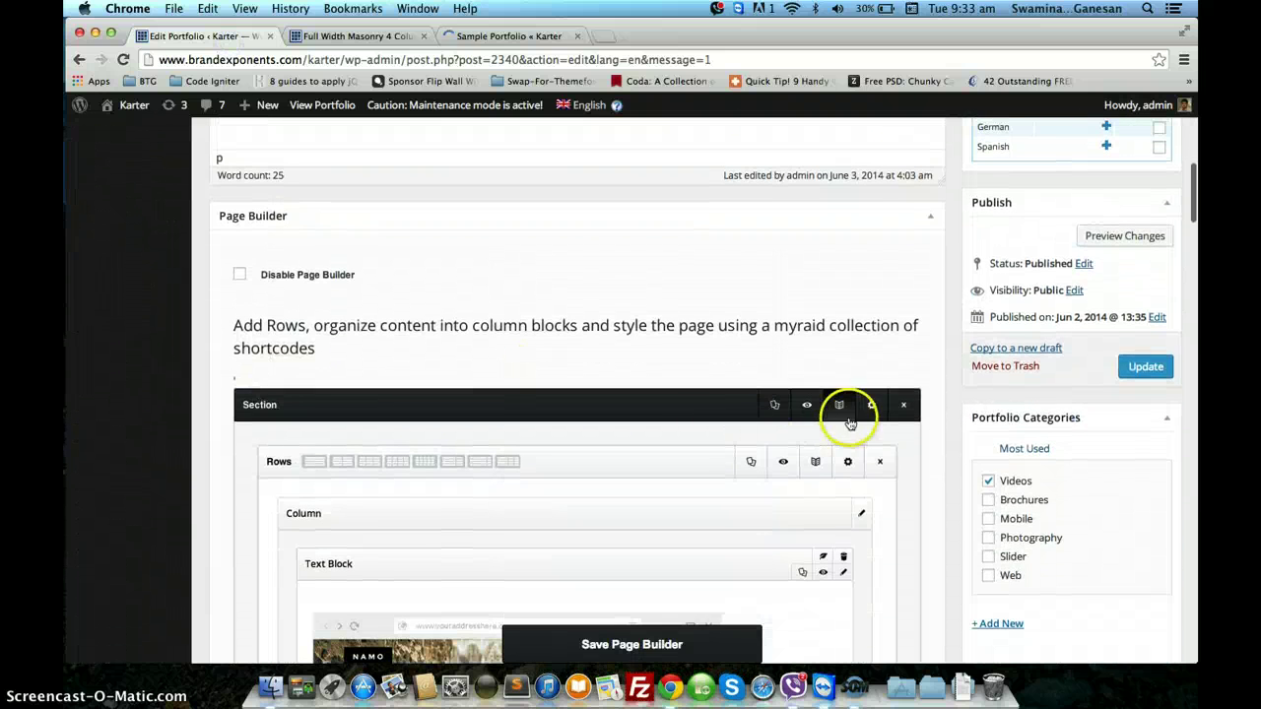
{"action": "left_click", "coordinate": [872, 406]}
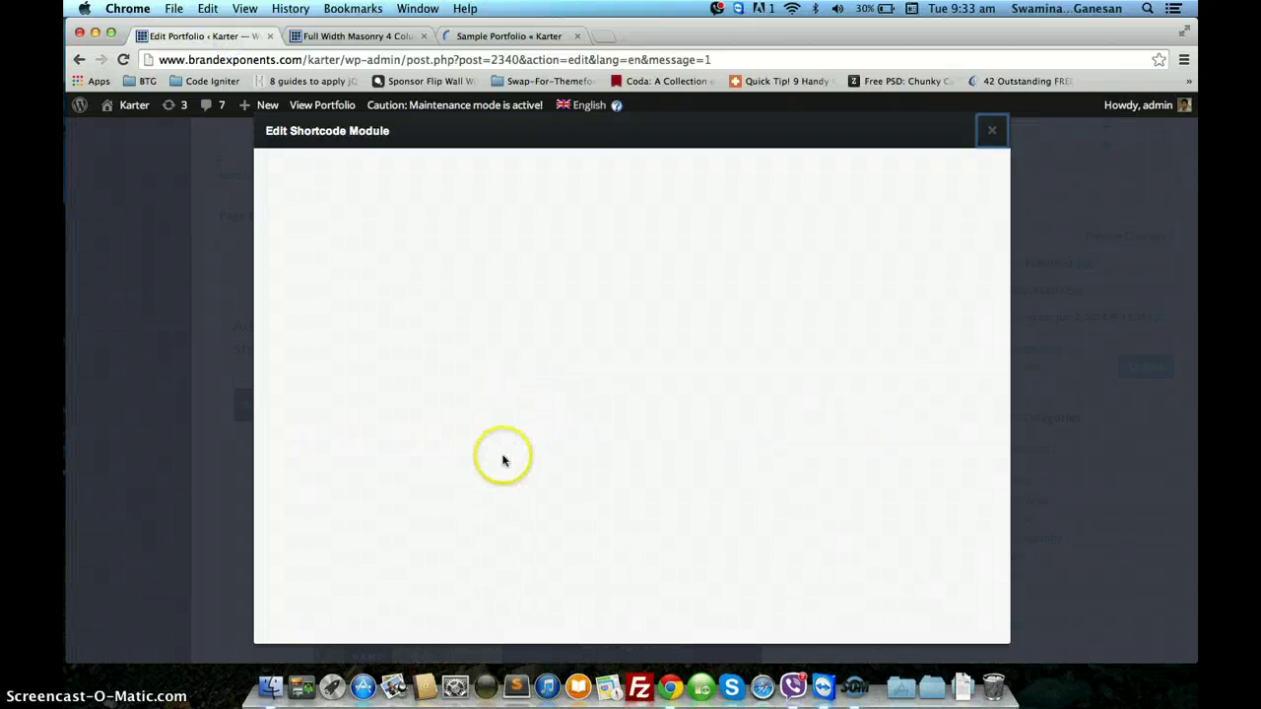
{"action": "scroll", "coordinate": [539, 489], "scroll_direction": "down", "scroll_amount": 2}
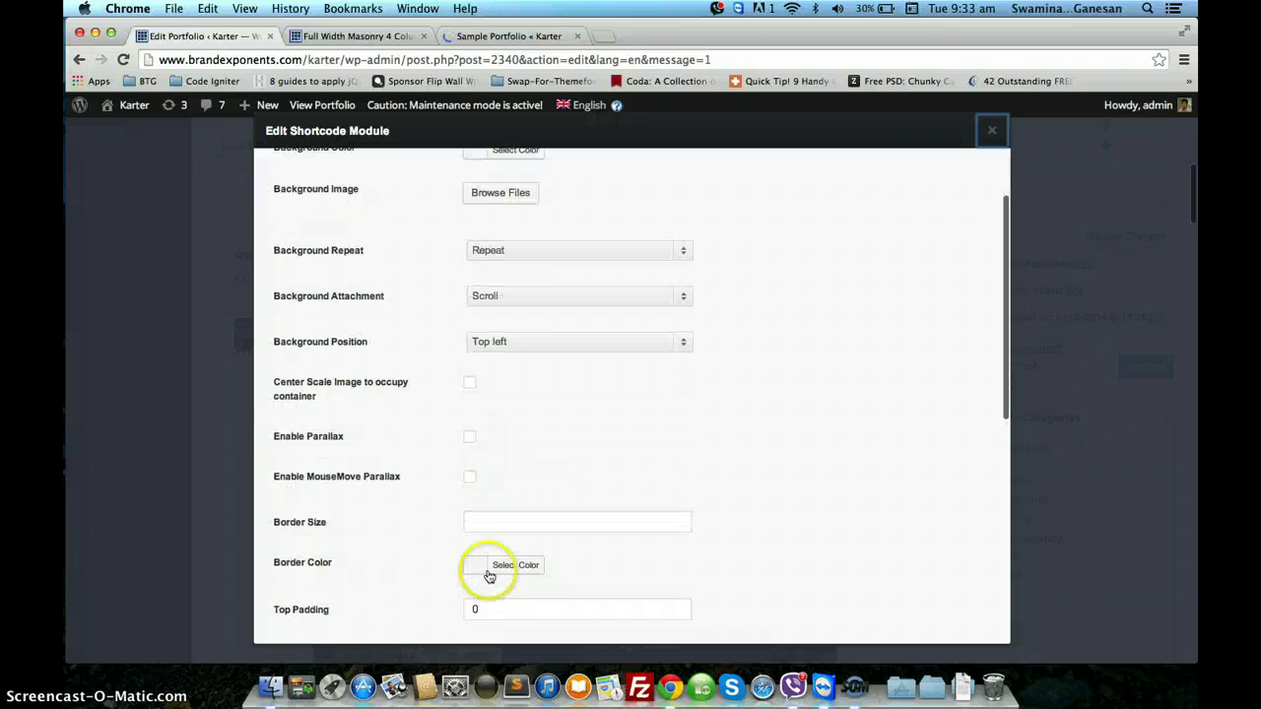
{"action": "left_click_drag", "start_coordinate": [484, 603], "coordinate": [419, 610]}
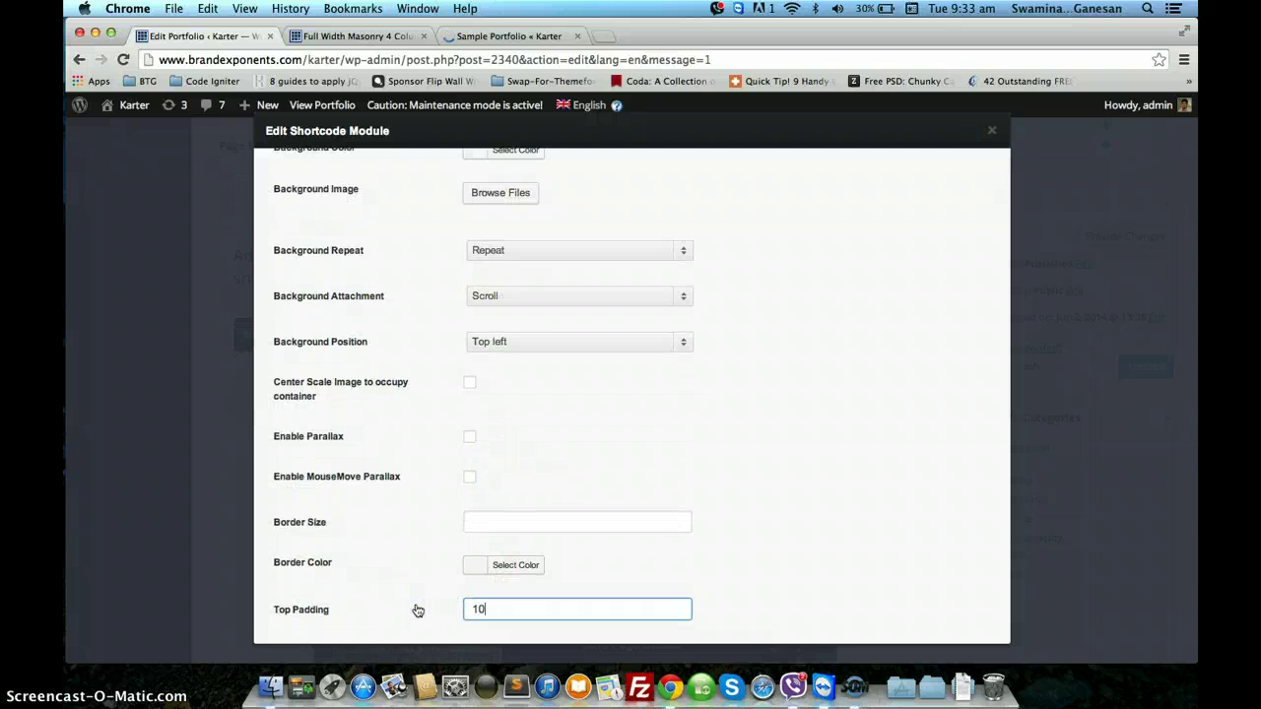
{"action": "scroll", "coordinate": [897, 461], "scroll_direction": "down", "scroll_amount": 10}
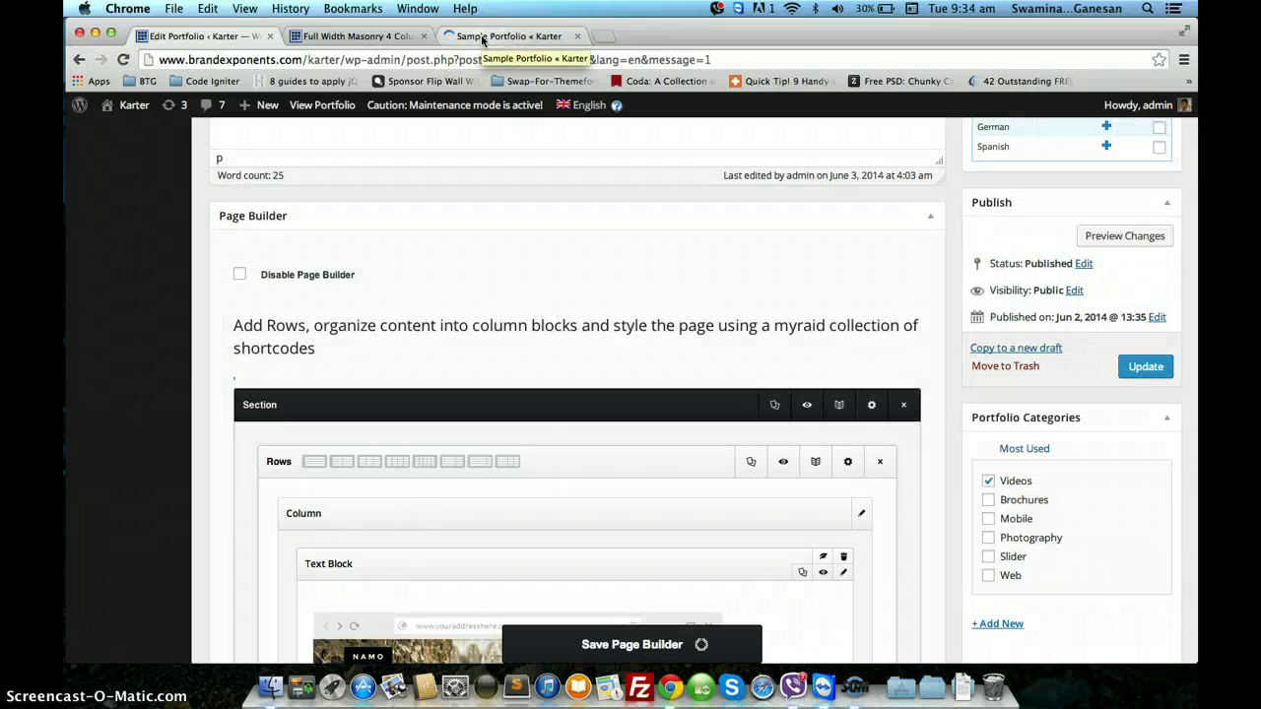
Reload the live Sample Portfolio page and check the spacing between the hero image and the section content
{"action": "left_click", "coordinate": [482, 36]}
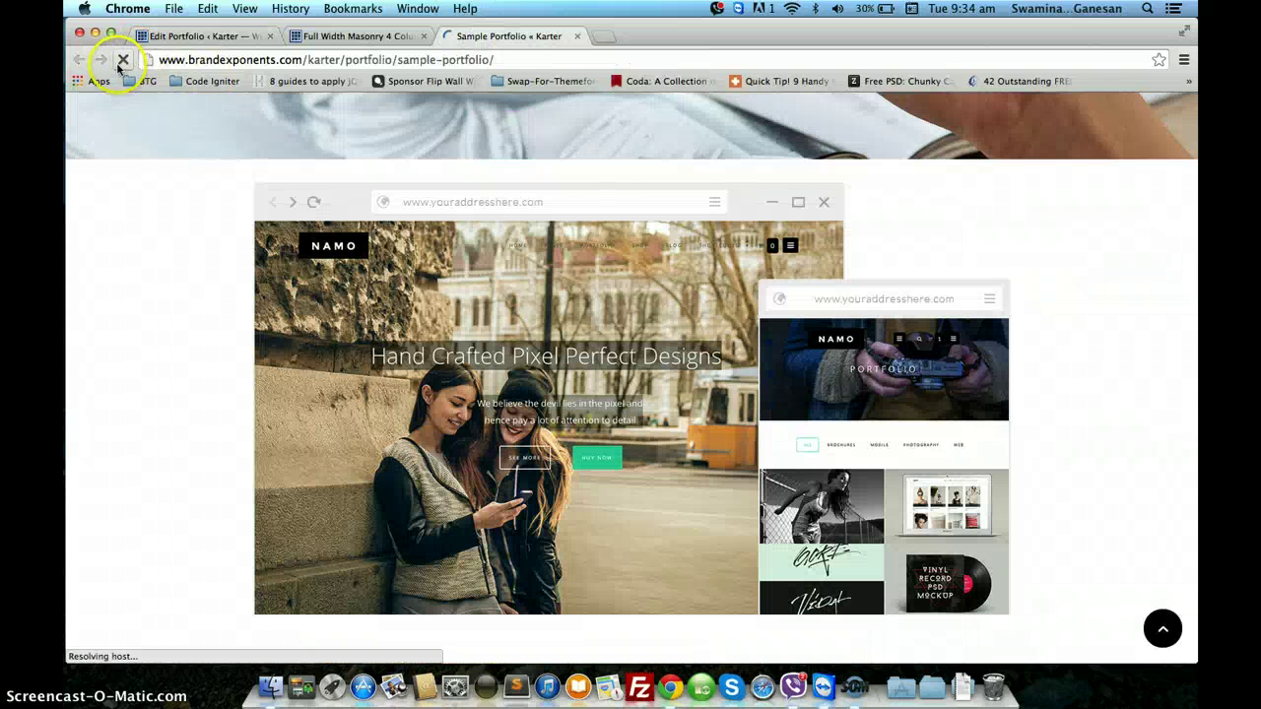
{"action": "left_click", "coordinate": [123, 60]}
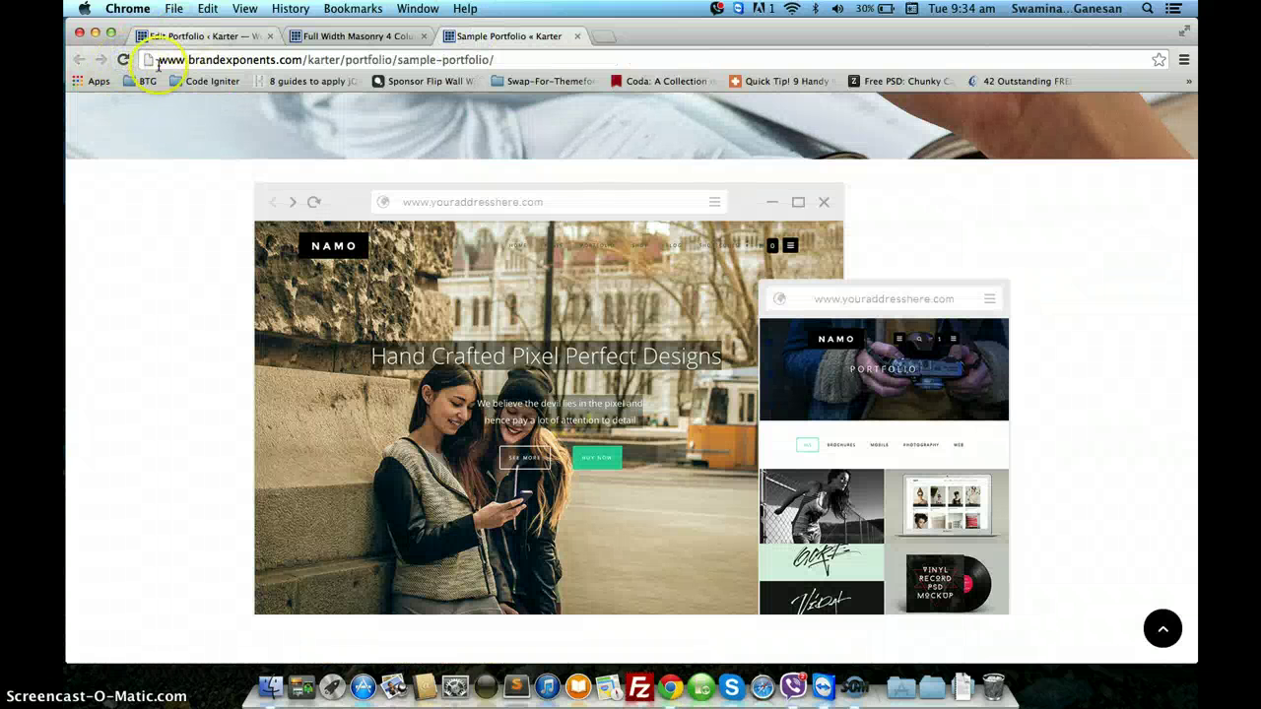
{"action": "left_click", "coordinate": [121, 61]}
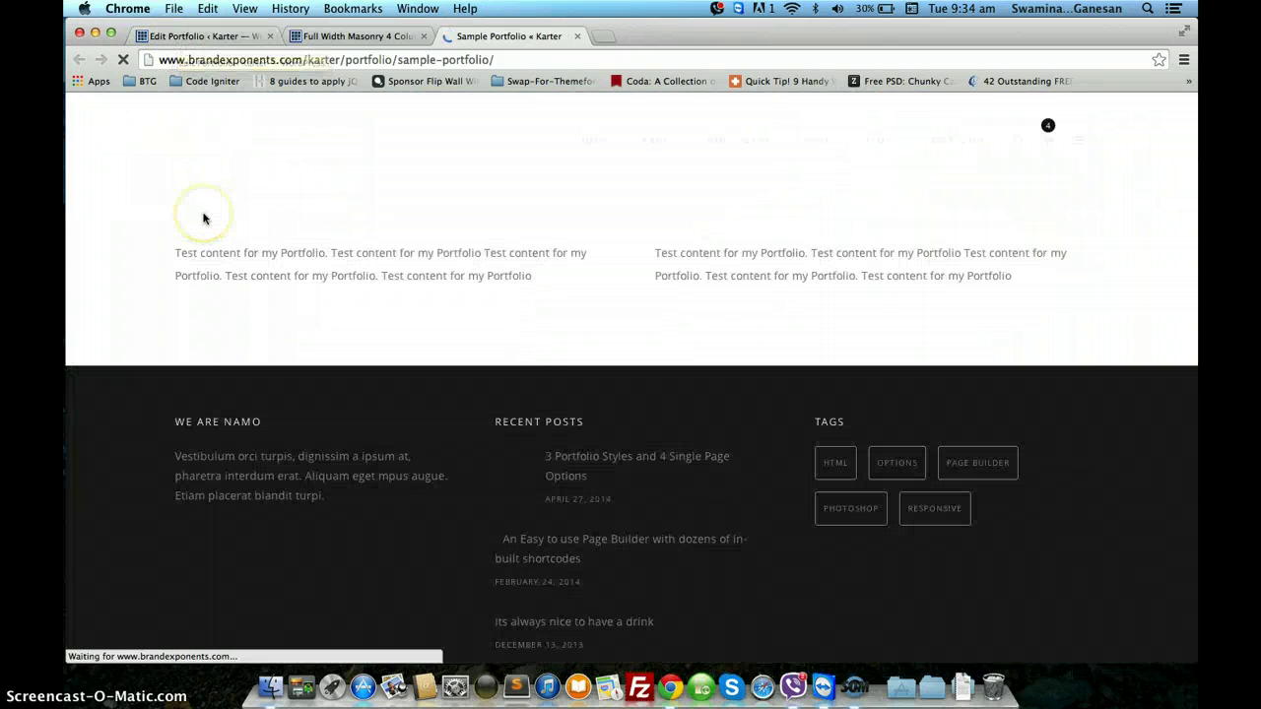
{"action": "scroll", "coordinate": [204, 219], "scroll_direction": "down", "scroll_amount": 5}
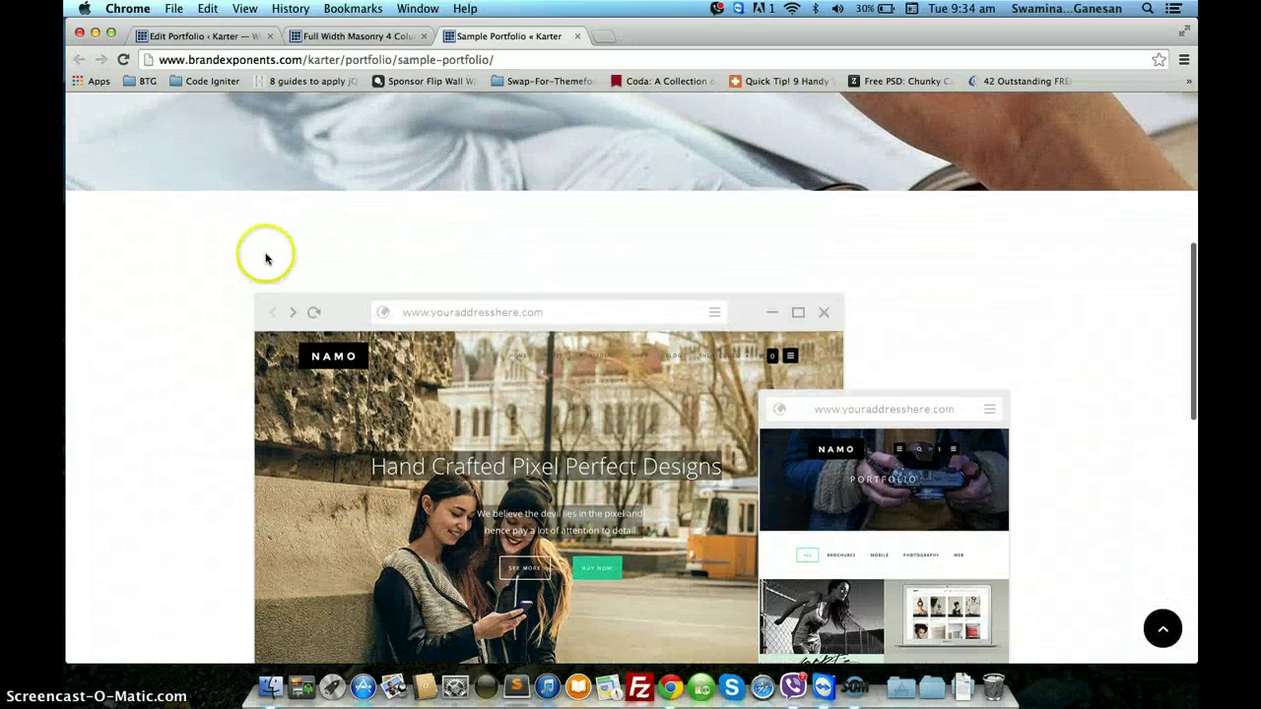
{"action": "scroll", "coordinate": [265, 258], "scroll_direction": "down", "scroll_amount": 10}
{"action": "scroll", "coordinate": [263, 250], "scroll_direction": "up", "scroll_amount": 4}
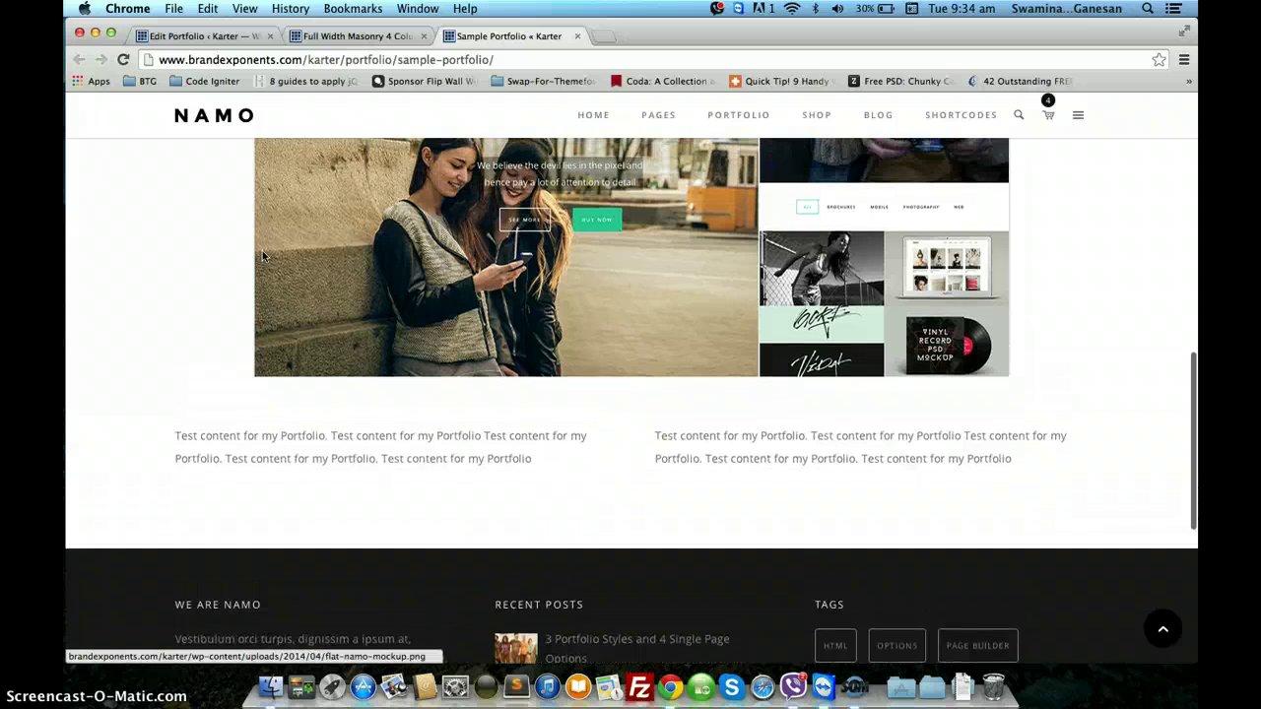
Set the Portfolio Single Page Style of the Sample Portfolio entry to Single Page - Floating Right Sidebar
{"action": "scroll", "coordinate": [262, 250], "scroll_direction": "up", "scroll_amount": 3}
{"action": "left_click", "coordinate": [205, 37]}
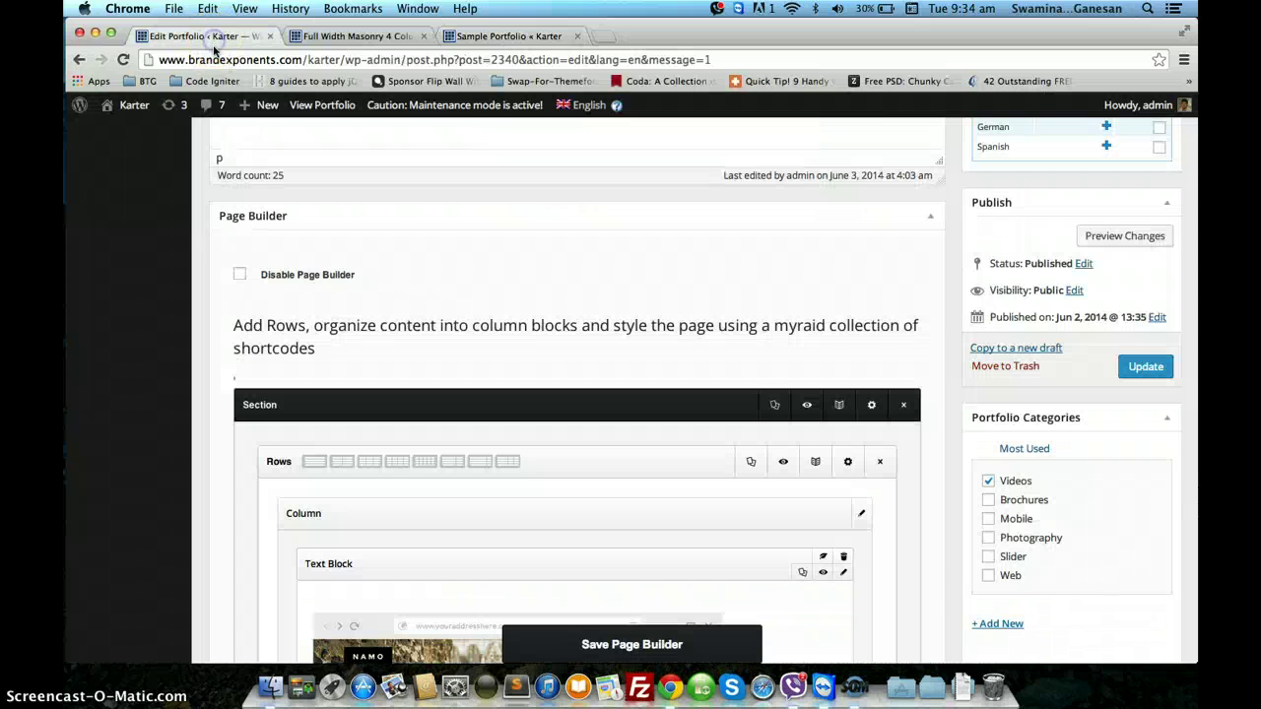
{"action": "scroll", "coordinate": [197, 372], "scroll_direction": "down", "scroll_amount": 12}
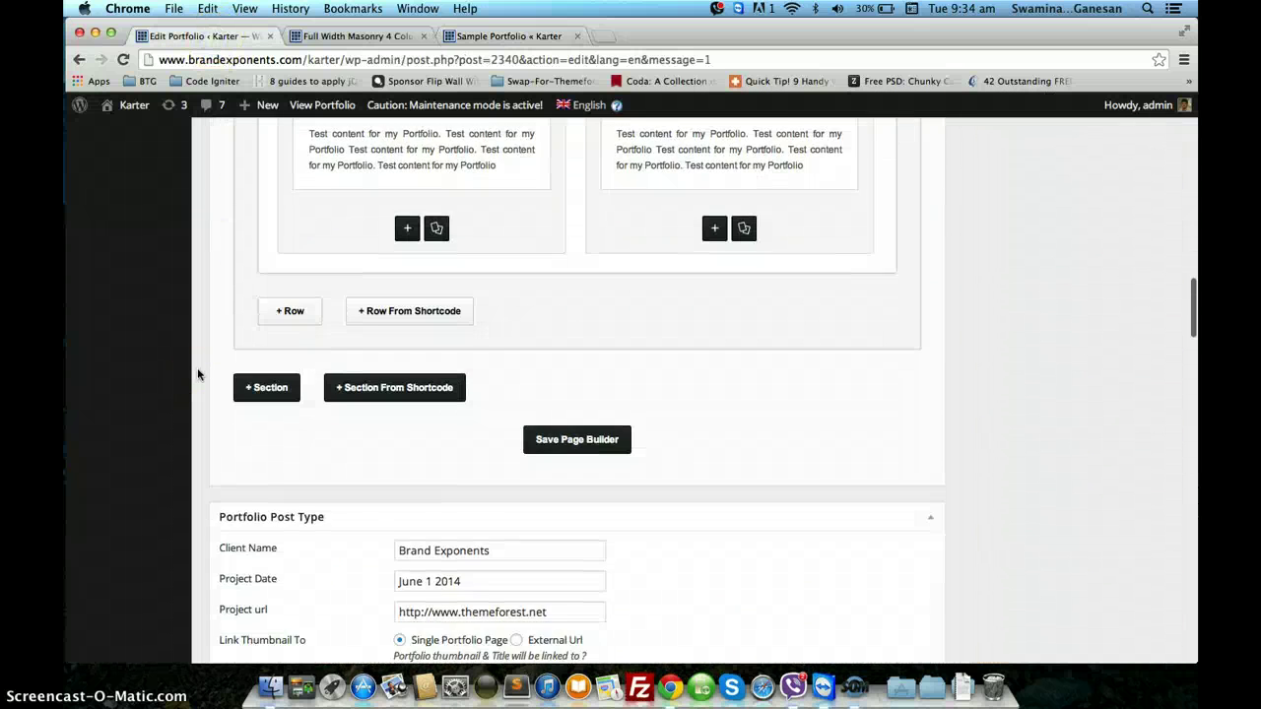
{"action": "scroll", "coordinate": [197, 374], "scroll_direction": "down", "scroll_amount": 3}
{"action": "left_click", "coordinate": [415, 340]}
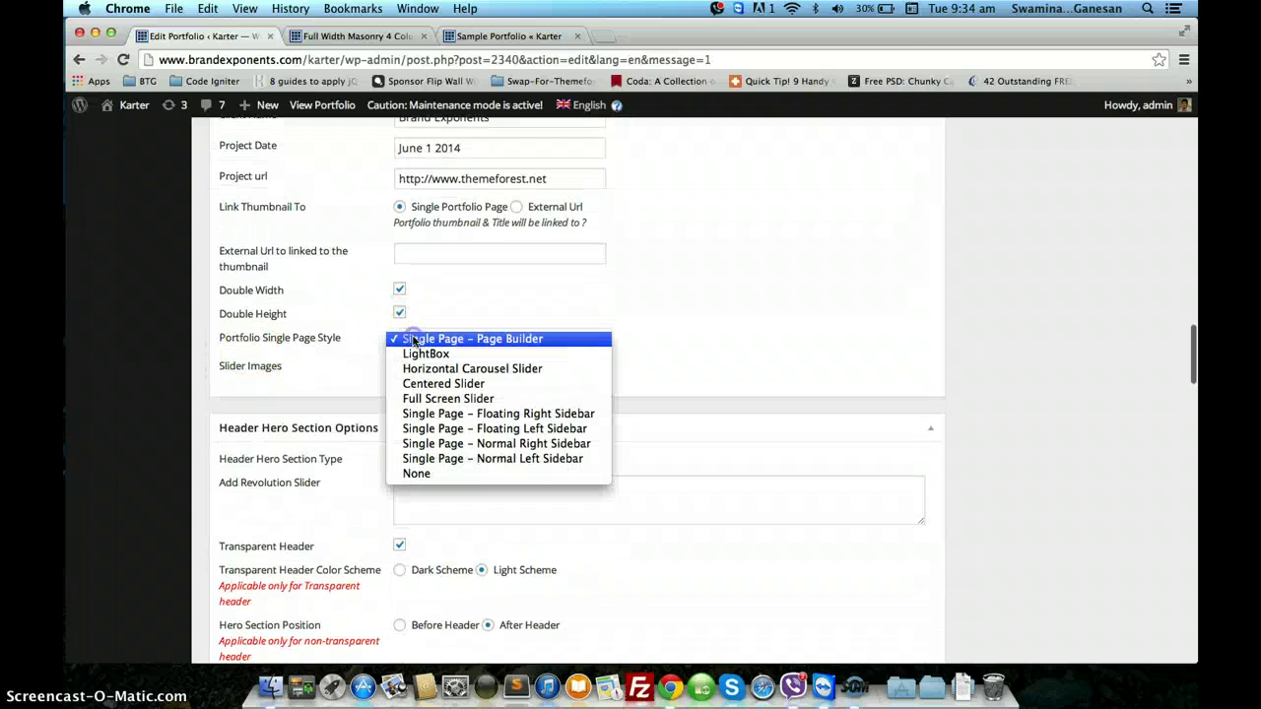
{"action": "left_click", "coordinate": [428, 417]}
Look over the entry's hero section options, excerpt, Page Builder text blocks and Portfolio Post Type details
{"action": "scroll", "coordinate": [656, 357], "scroll_direction": "up", "scroll_amount": 2}
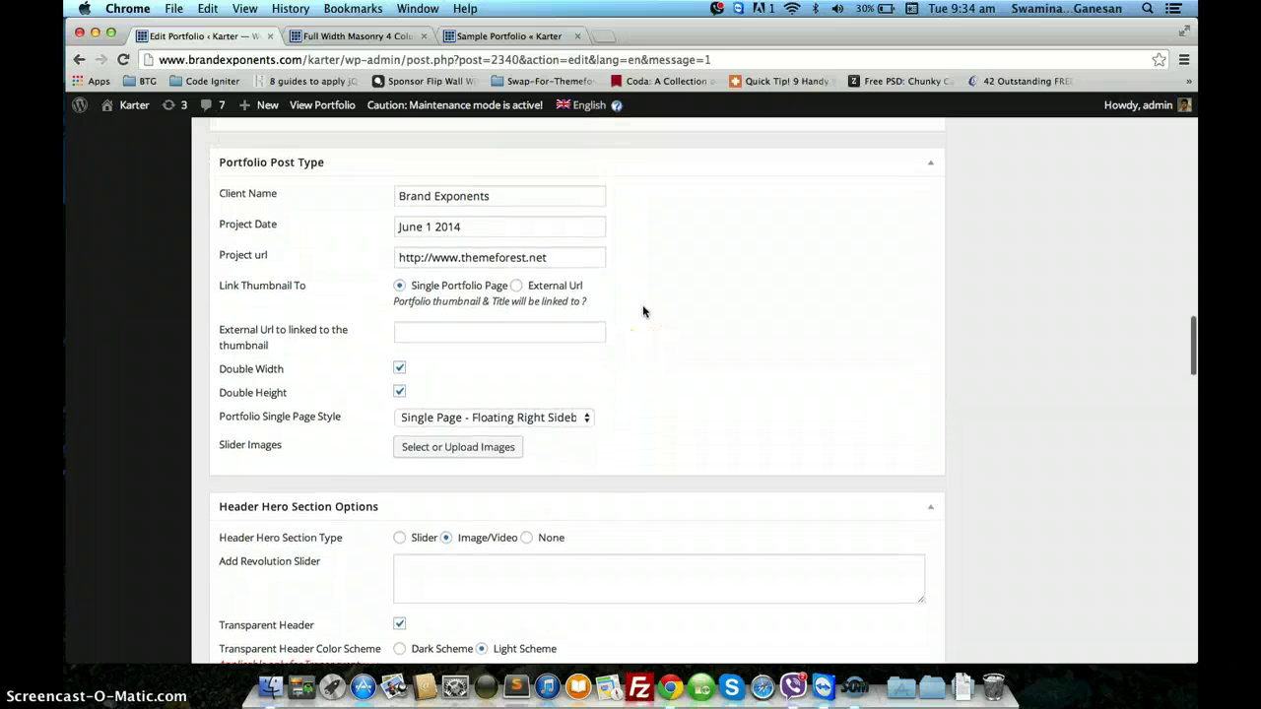
{"action": "scroll", "coordinate": [643, 311], "scroll_direction": "down", "scroll_amount": 15}
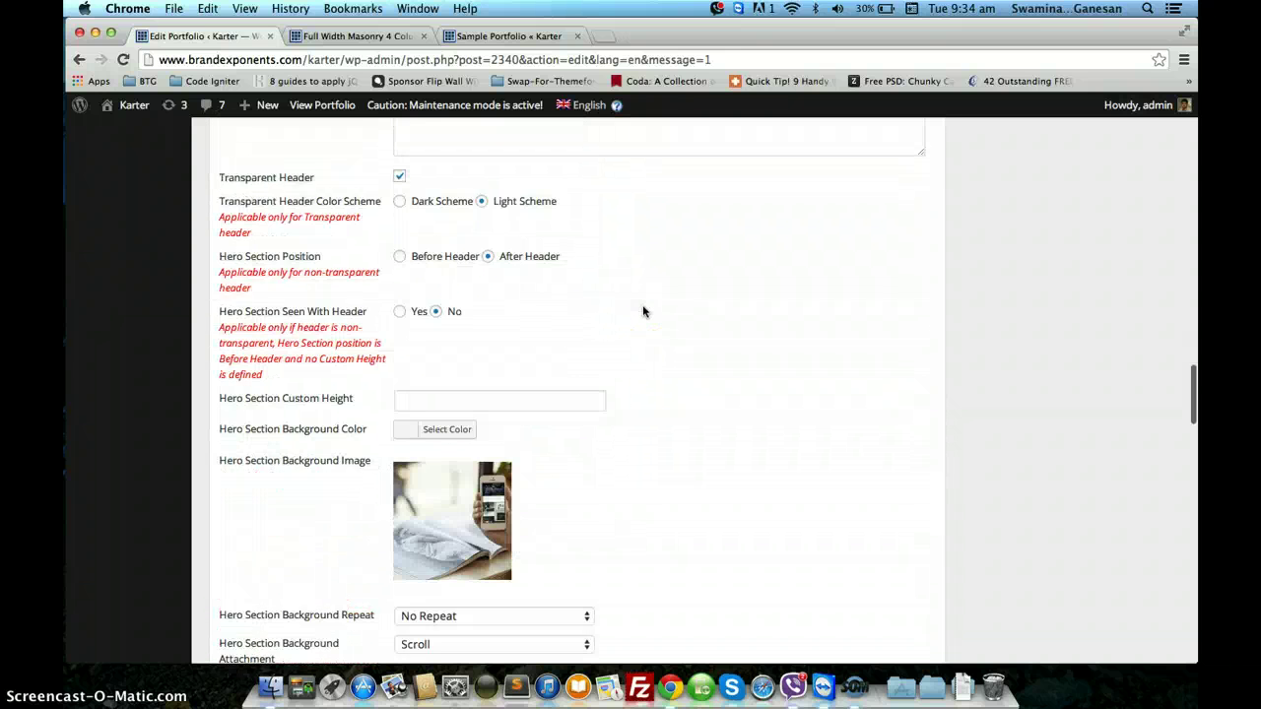
{"action": "scroll", "coordinate": [643, 312], "scroll_direction": "down", "scroll_amount": 5}
{"action": "left_click", "coordinate": [378, 251]}
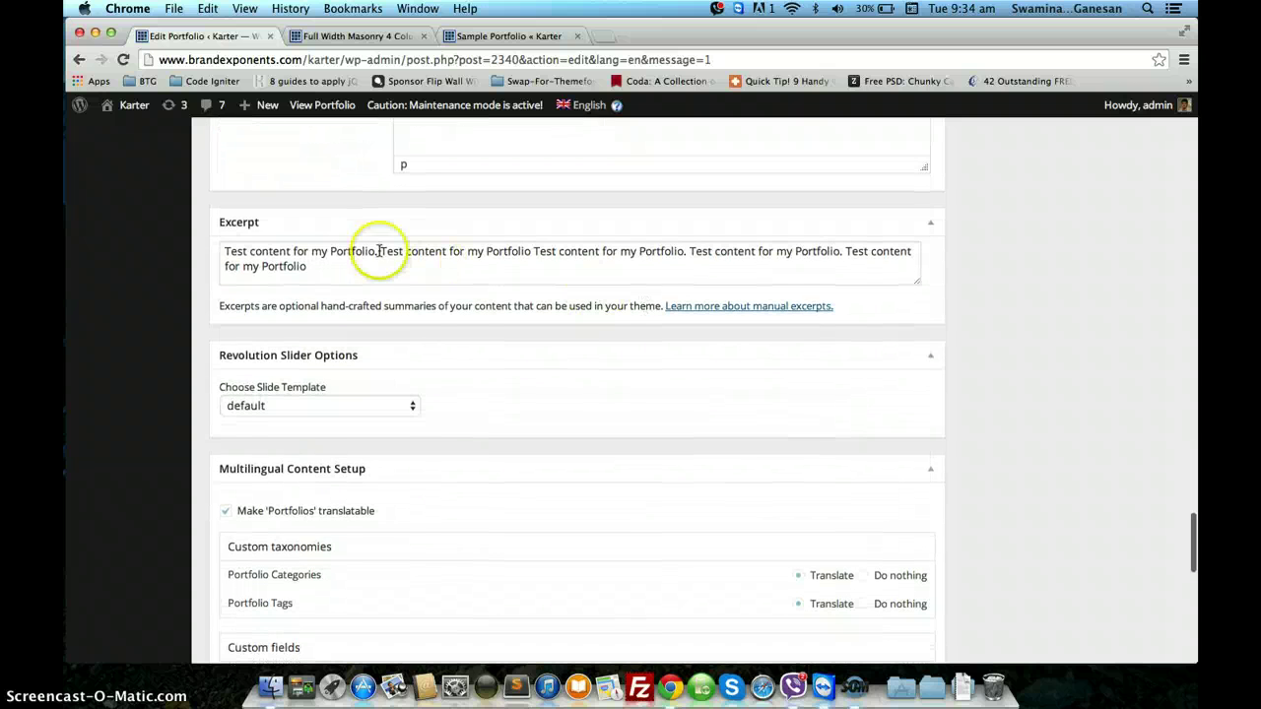
{"action": "scroll", "coordinate": [342, 266], "scroll_direction": "up", "scroll_amount": 10}
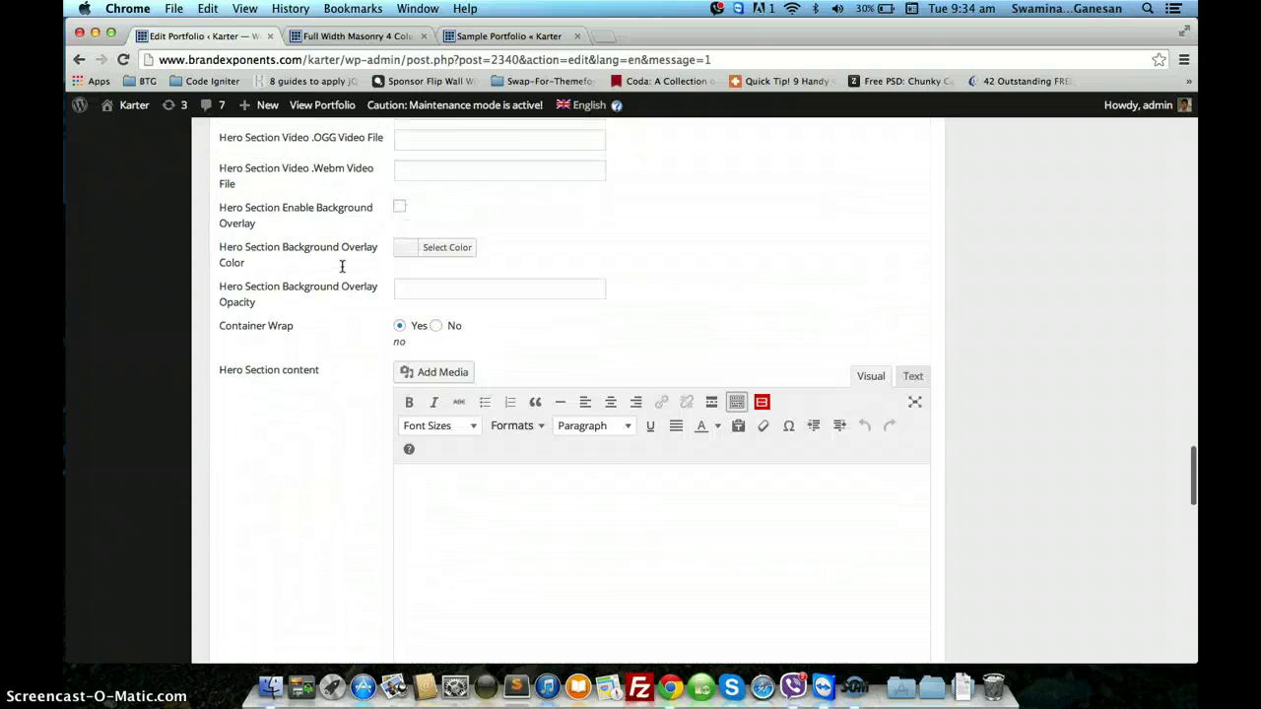
{"action": "scroll", "coordinate": [342, 266], "scroll_direction": "up", "scroll_amount": 10}
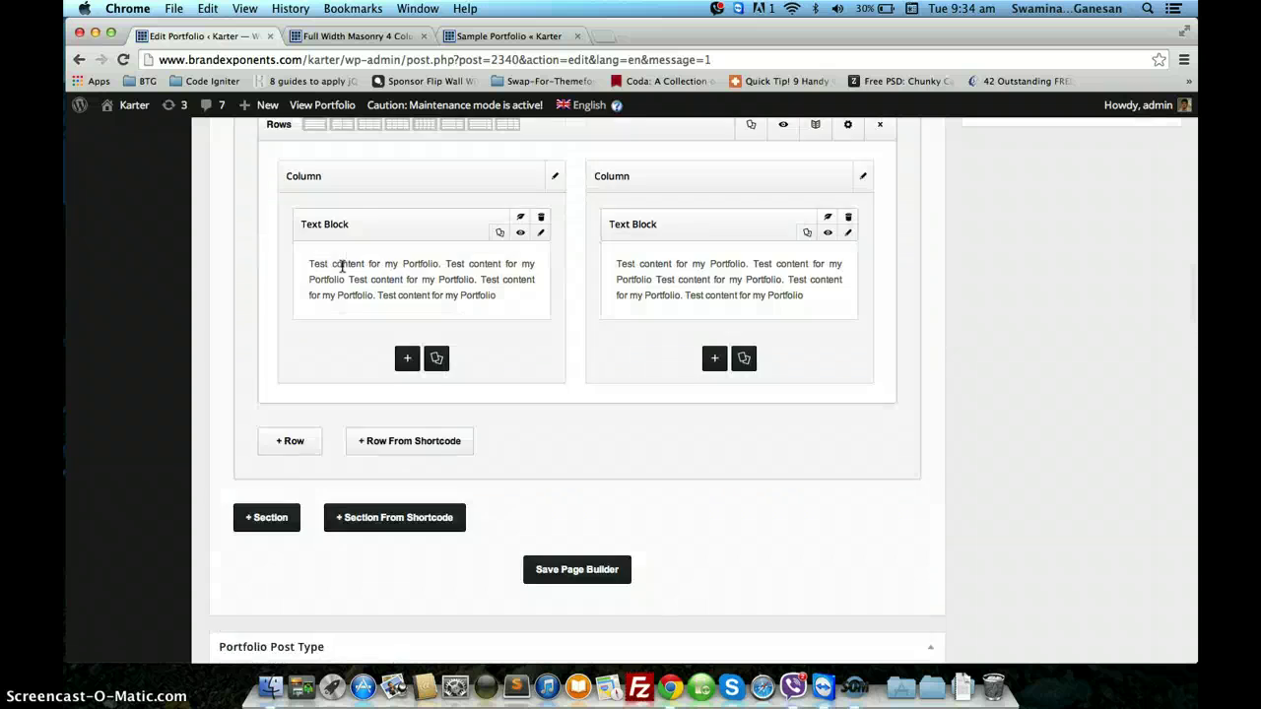
{"action": "scroll", "coordinate": [342, 266], "scroll_direction": "down", "scroll_amount": 5}
{"action": "left_click", "coordinate": [260, 223]}
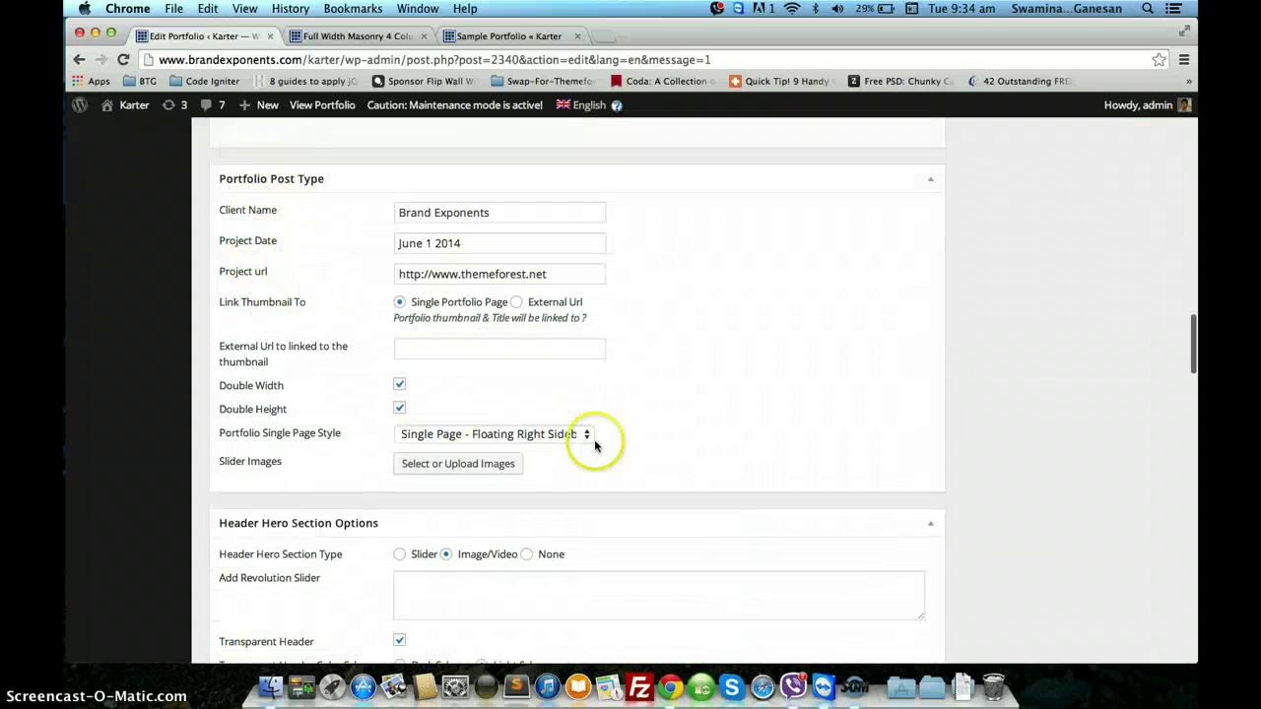
Update the Sample Portfolio entry with the new single page style
{"action": "scroll", "coordinate": [701, 427], "scroll_direction": "up", "scroll_amount": 15}
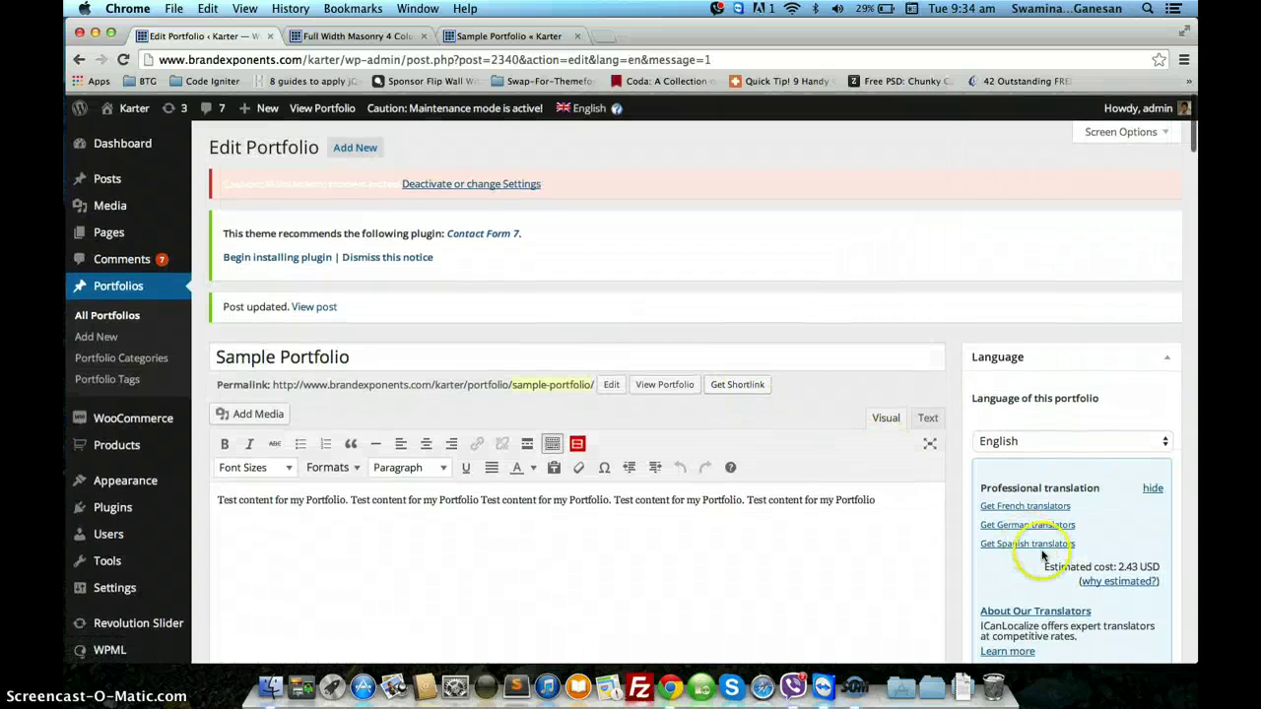
{"action": "scroll", "coordinate": [1176, 640], "scroll_direction": "down", "scroll_amount": 5}
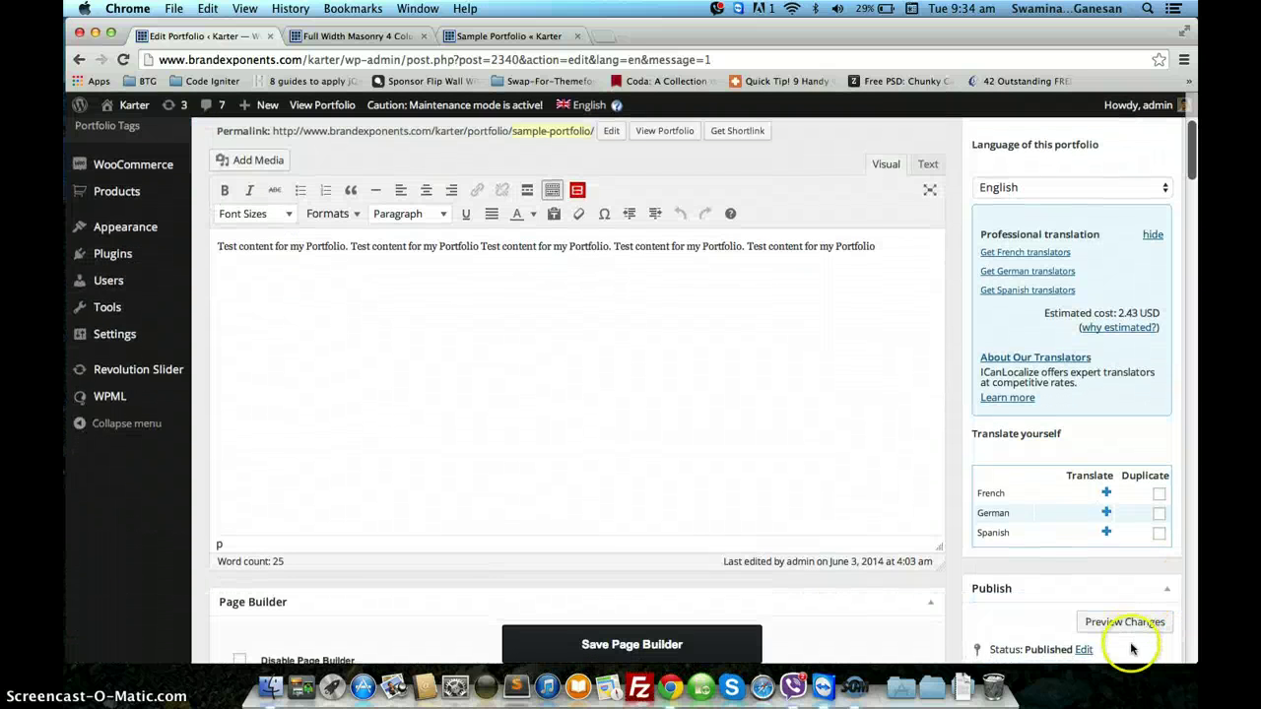
{"action": "left_click", "coordinate": [1141, 575]}
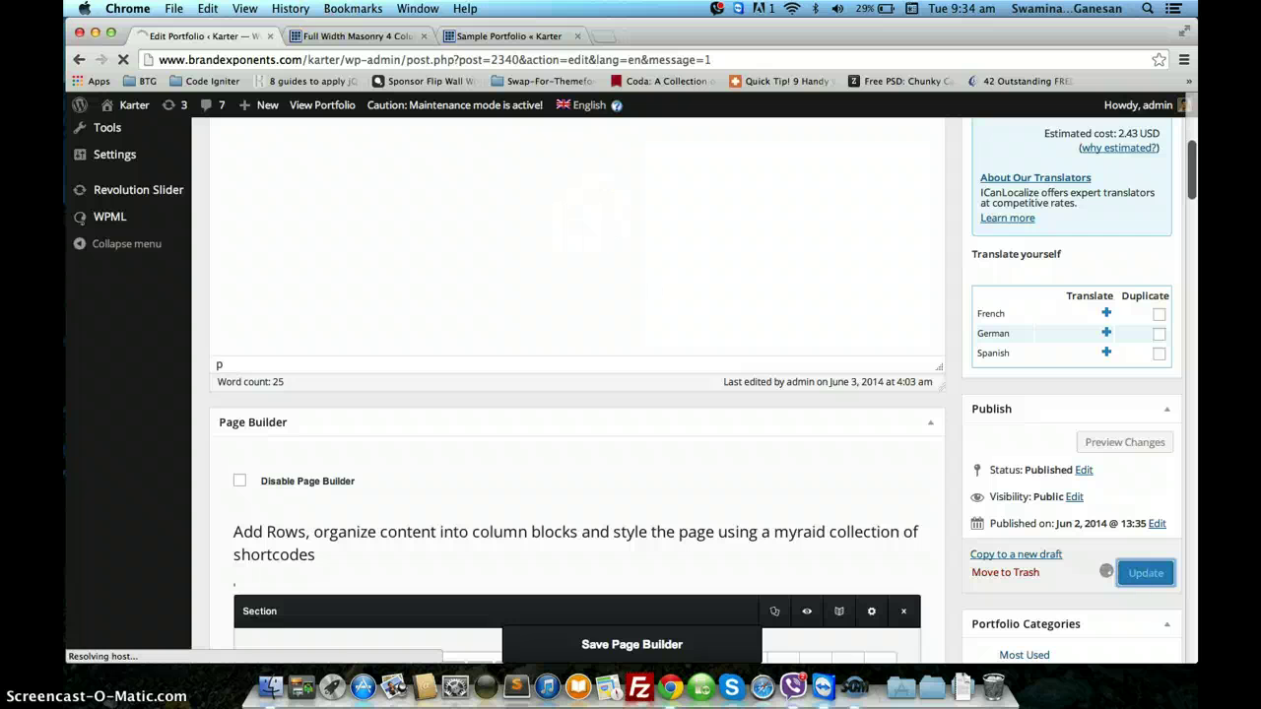
Open the Sample Portfolio item from the Full Width Masonry 4 Column page in a new tab and switch to it
{"action": "left_click", "coordinate": [303, 36]}
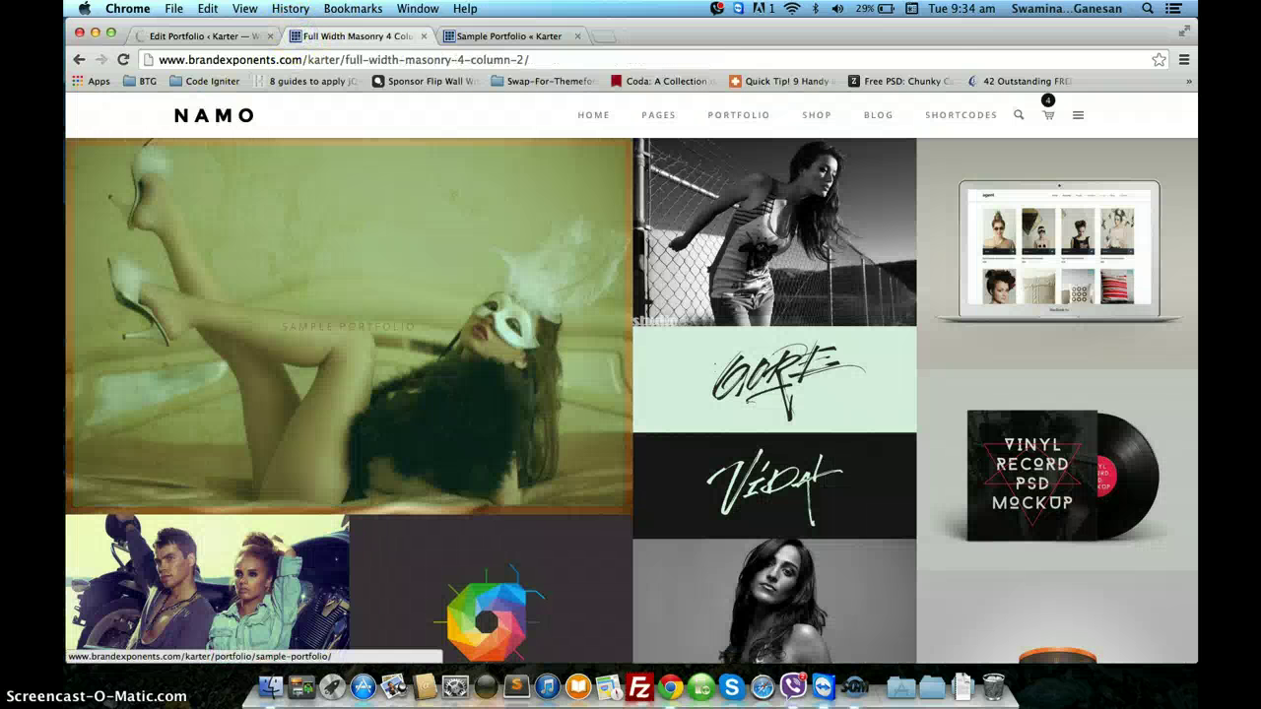
{"action": "left_click", "coordinate": [210, 36]}
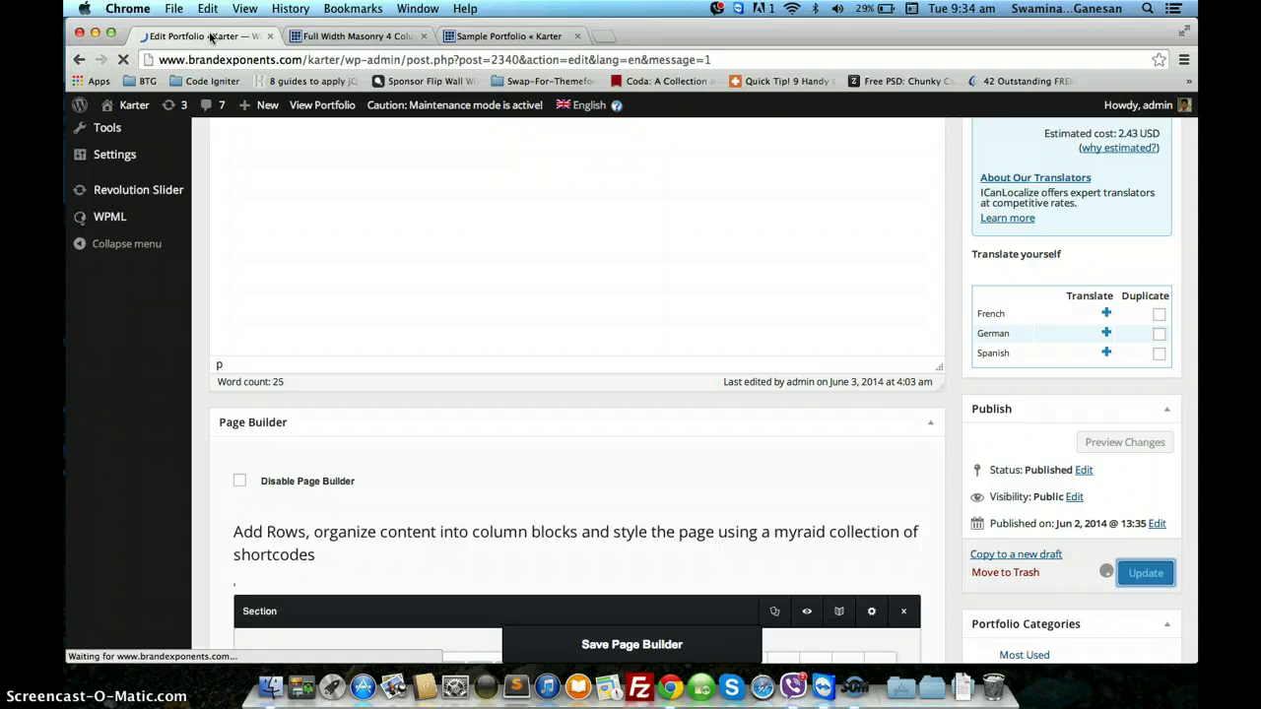
{"action": "left_click", "coordinate": [320, 39]}
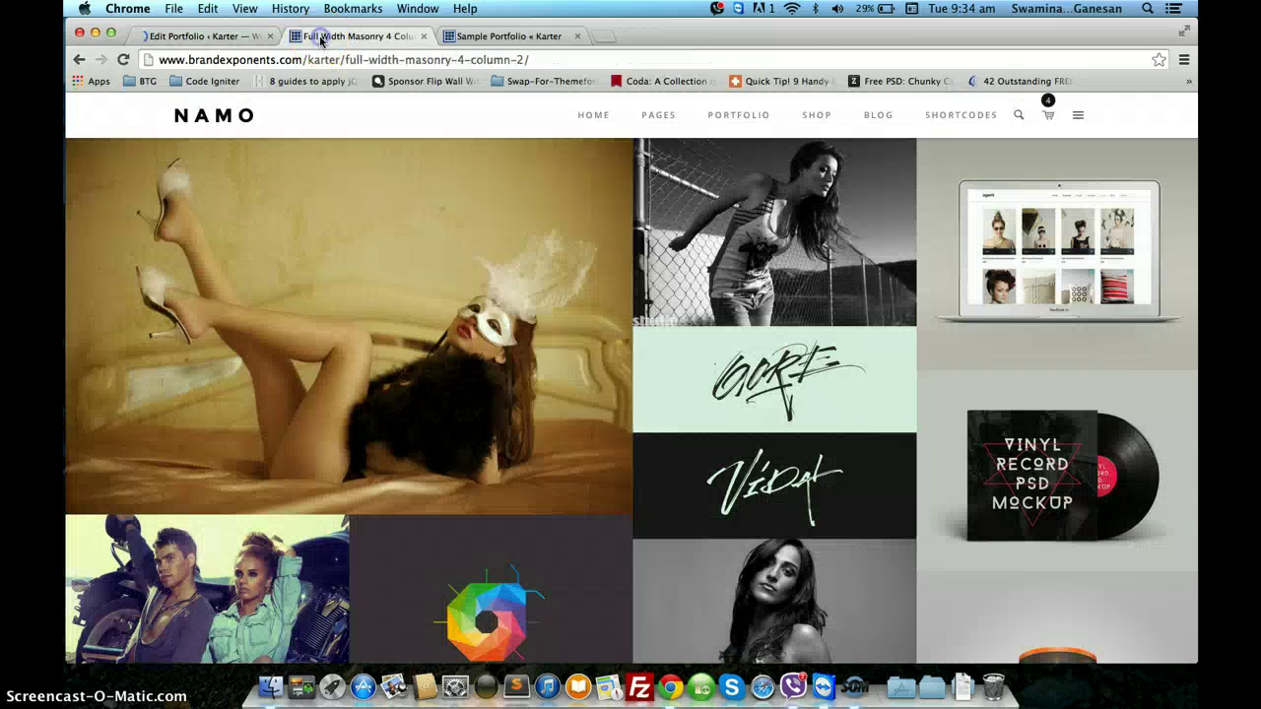
{"action": "right_click", "coordinate": [251, 246]}
{"action": "left_click", "coordinate": [264, 253]}
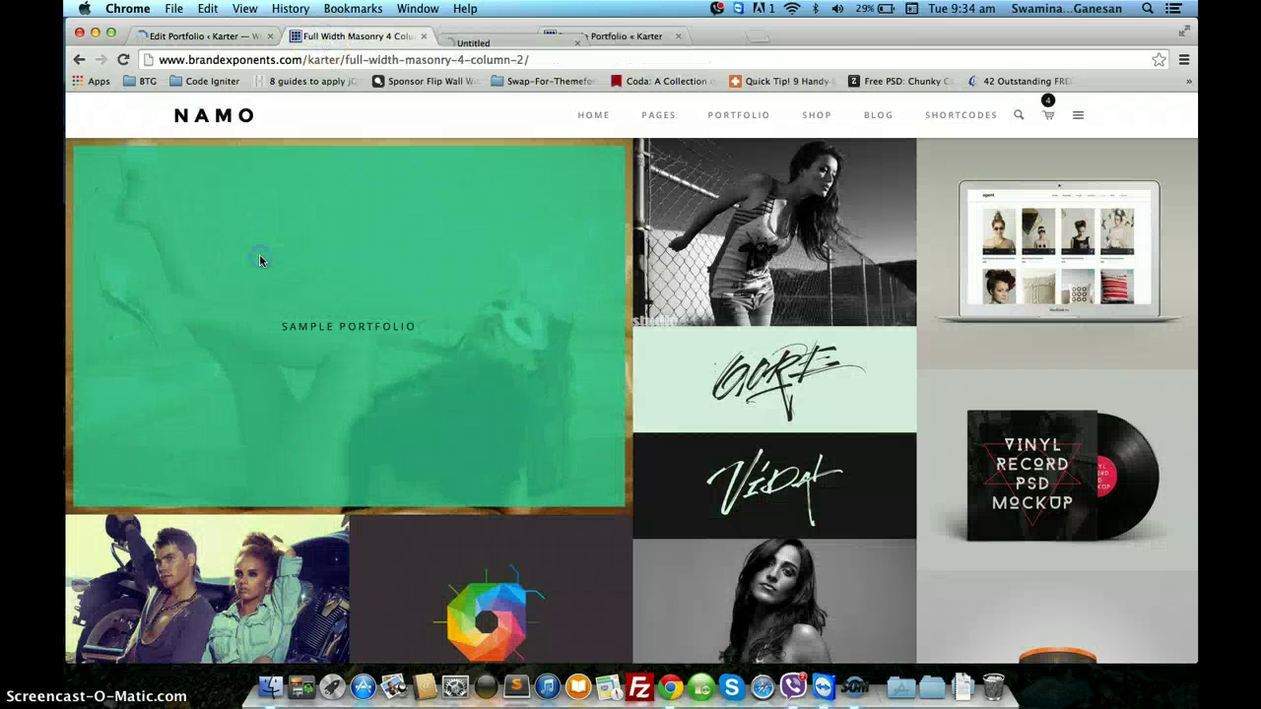
{"action": "left_click", "coordinate": [515, 40]}
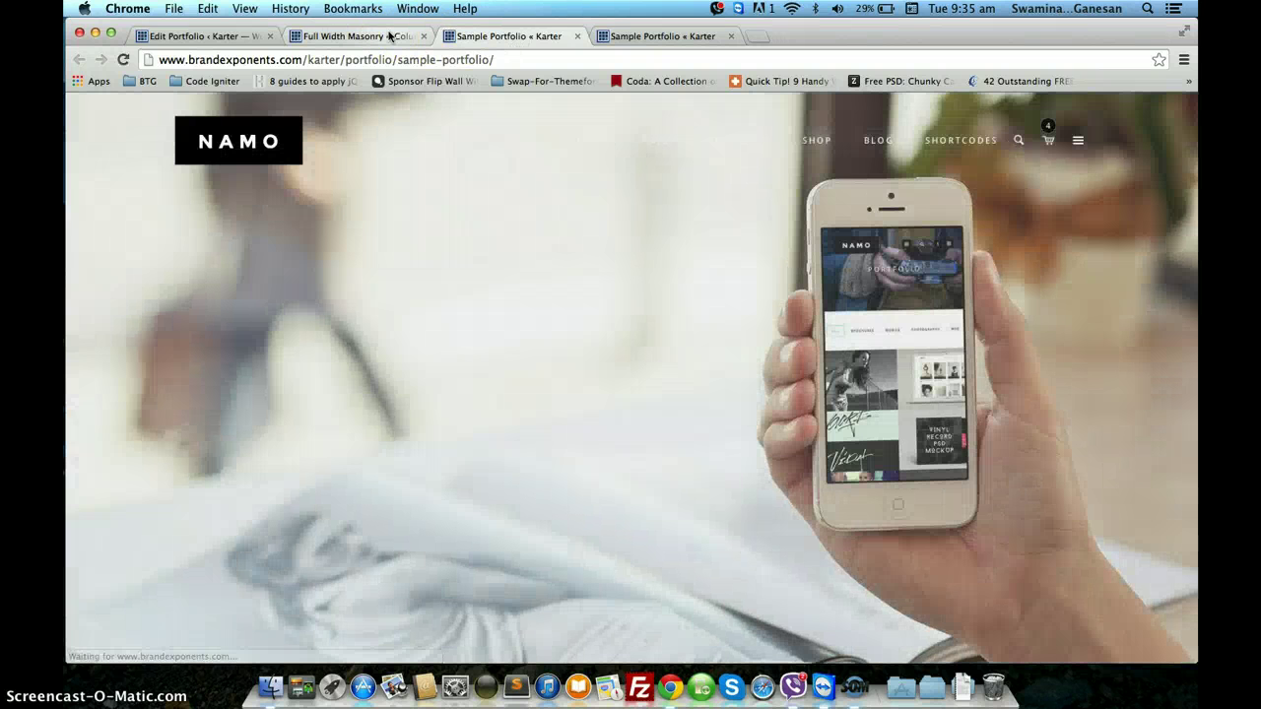
Check the floating right sidebar, its portfolio details and the spacing below the hero image on the live Sample Portfolio page
{"action": "scroll", "coordinate": [401, 240], "scroll_direction": "down", "scroll_amount": 2}
{"action": "scroll", "coordinate": [401, 239], "scroll_direction": "down", "scroll_amount": 5}
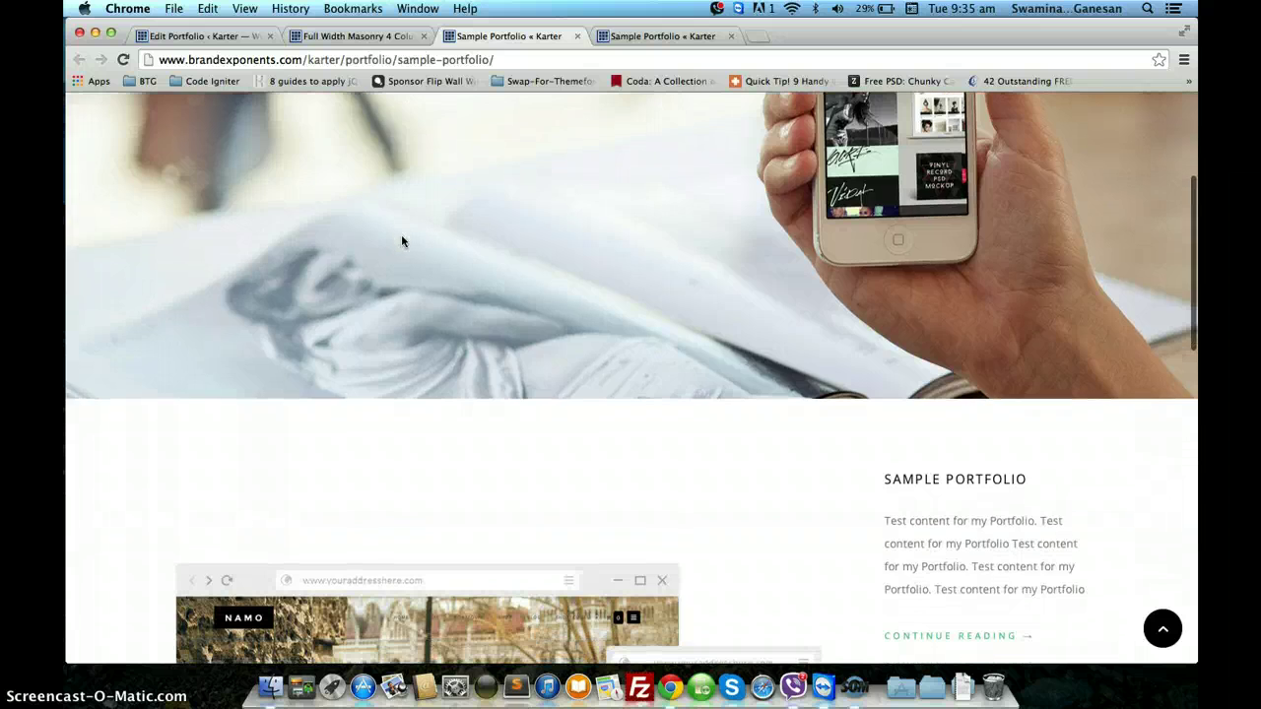
{"action": "scroll", "coordinate": [401, 241], "scroll_direction": "down", "scroll_amount": 4}
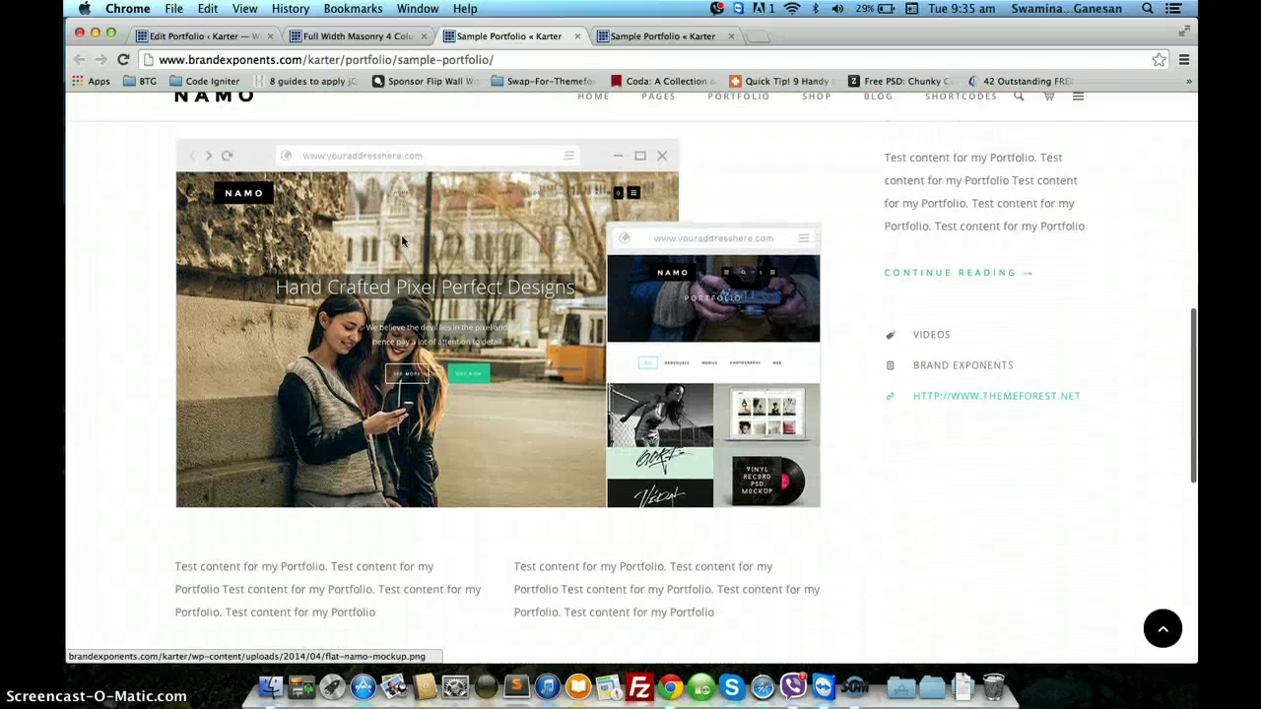
{"action": "scroll", "coordinate": [401, 239], "scroll_direction": "down", "scroll_amount": 3}
{"action": "scroll", "coordinate": [401, 240], "scroll_direction": "up", "scroll_amount": 3}
{"action": "scroll", "coordinate": [401, 240], "scroll_direction": "up", "scroll_amount": 6}
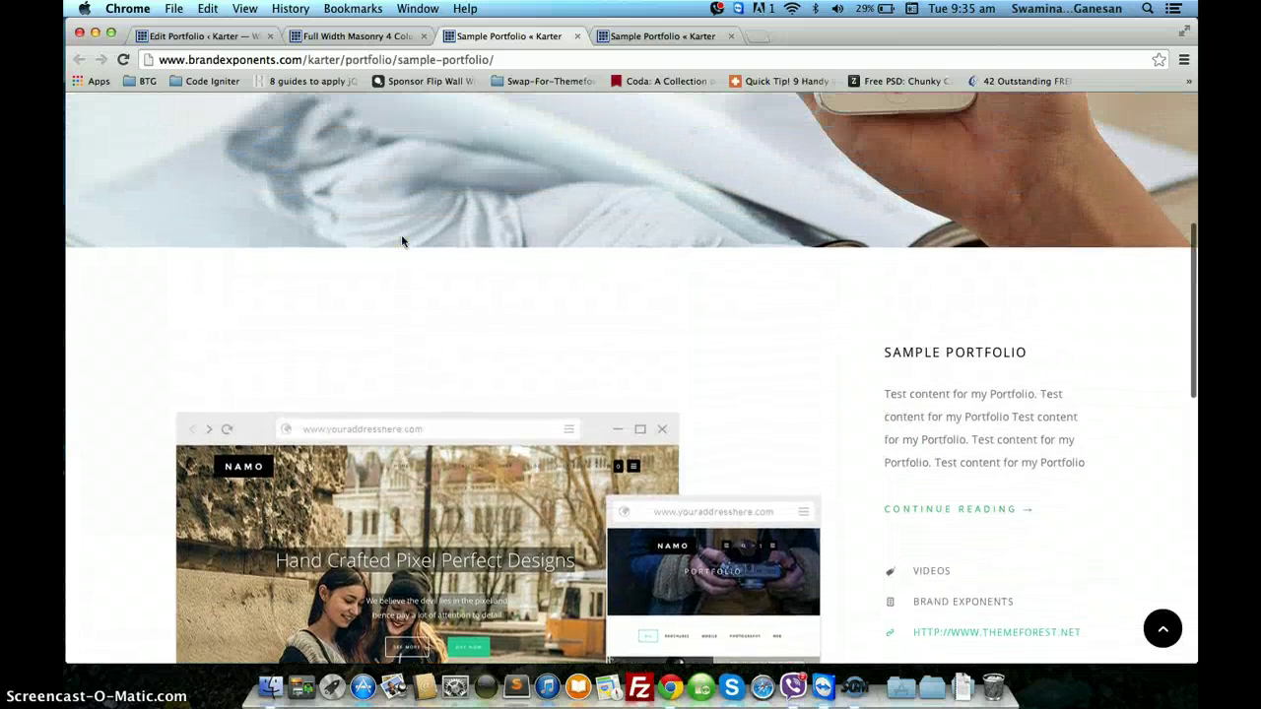
{"action": "scroll", "coordinate": [401, 242], "scroll_direction": "up", "scroll_amount": 1}
{"action": "scroll", "coordinate": [401, 241], "scroll_direction": "down", "scroll_amount": 2}
{"action": "left_click_drag", "start_coordinate": [408, 345], "coordinate": [541, 368]}
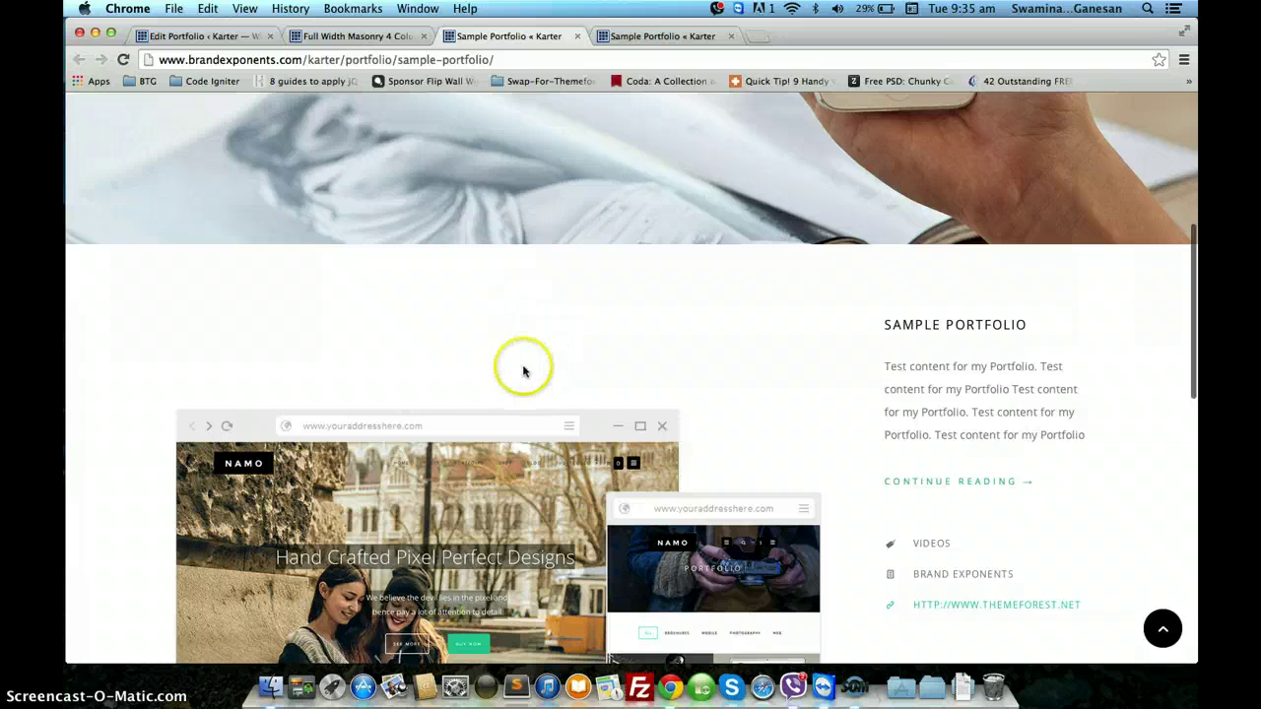
{"action": "left_click_drag", "start_coordinate": [744, 360], "coordinate": [850, 338]}
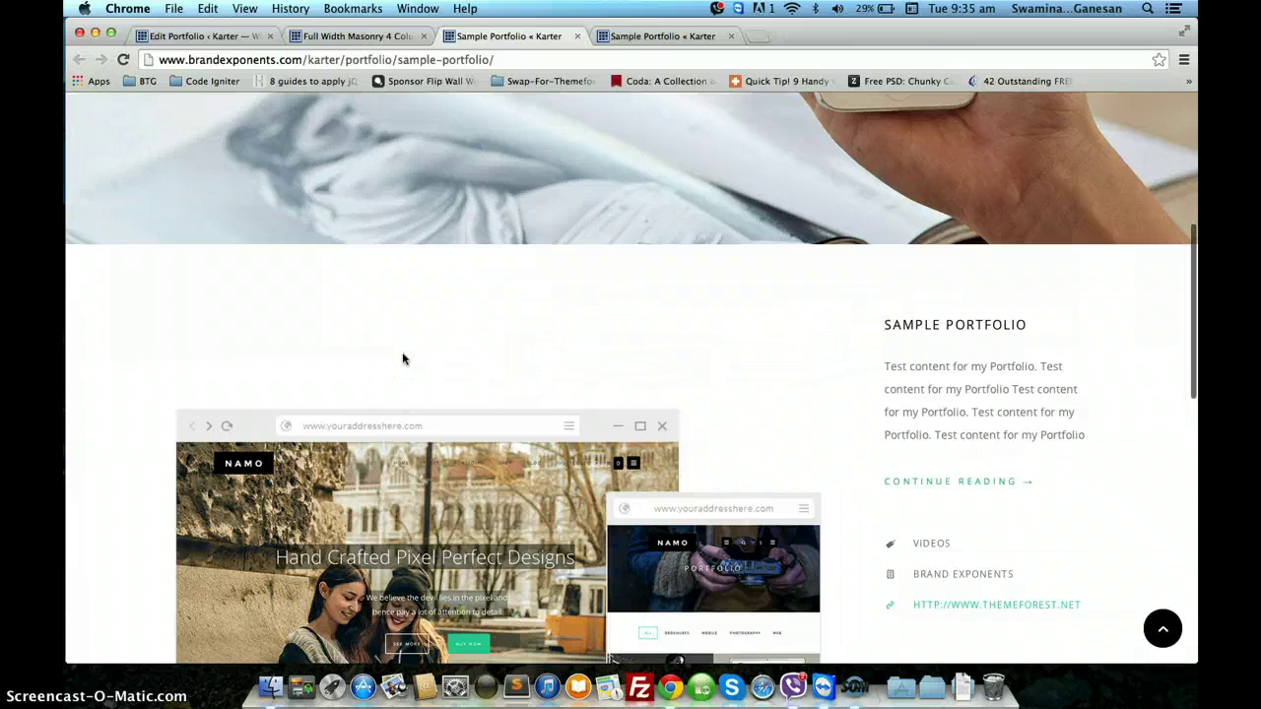
{"action": "scroll", "coordinate": [402, 359], "scroll_direction": "down", "scroll_amount": 5}
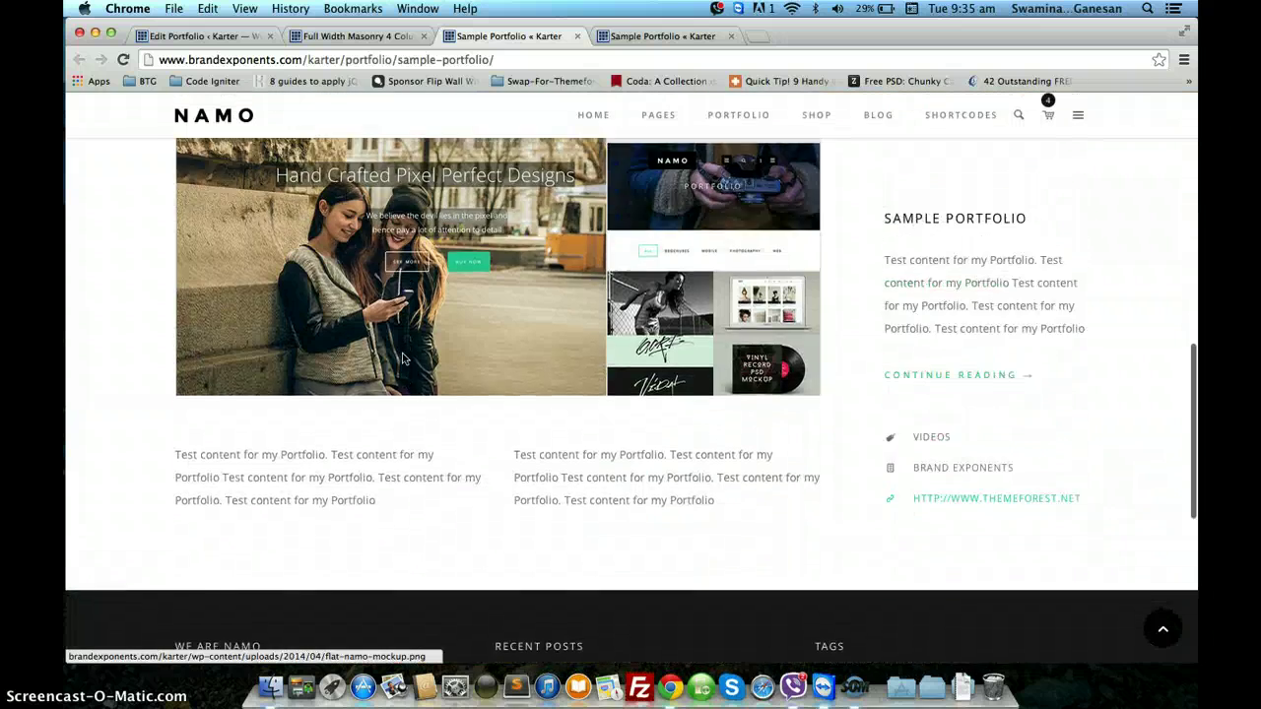
{"action": "scroll", "coordinate": [402, 359], "scroll_direction": "up", "scroll_amount": 10}
Change the top padding in the Page Builder section's settings, submit it and save the Page Builder
{"action": "left_click", "coordinate": [202, 36]}
{"action": "scroll", "coordinate": [360, 409], "scroll_direction": "down", "scroll_amount": 3}
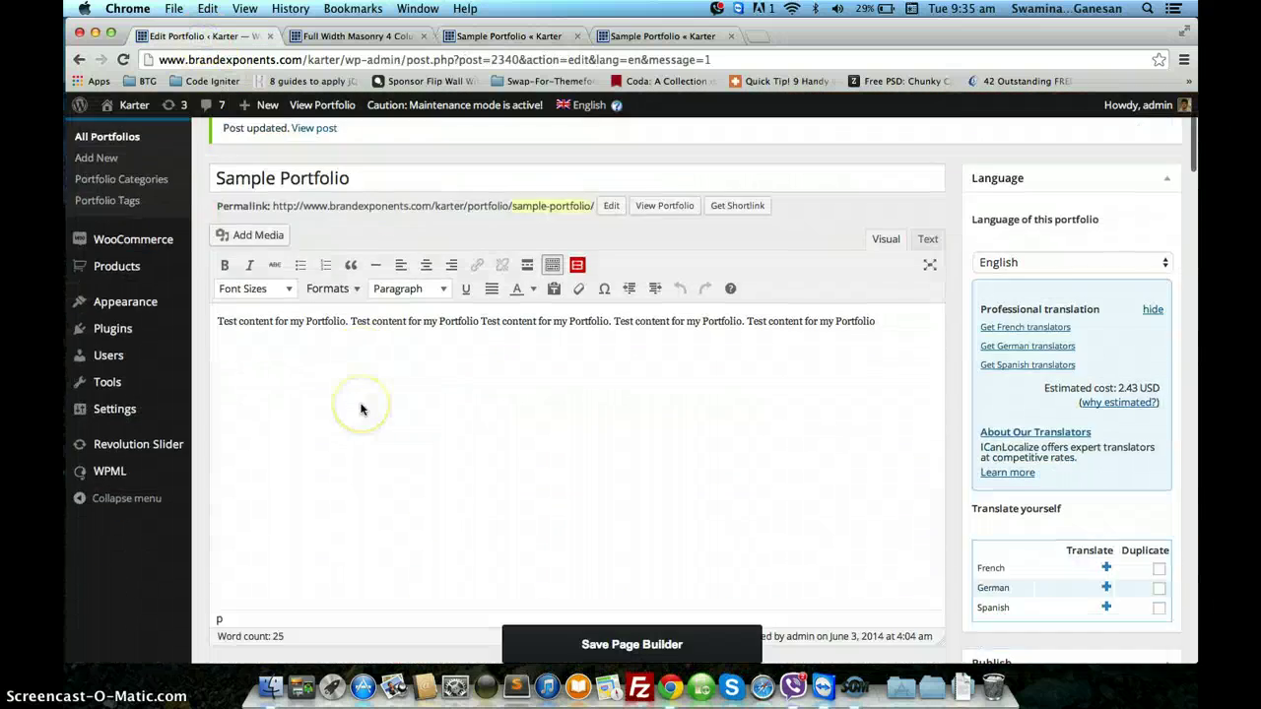
{"action": "scroll", "coordinate": [360, 409], "scroll_direction": "down", "scroll_amount": 5}
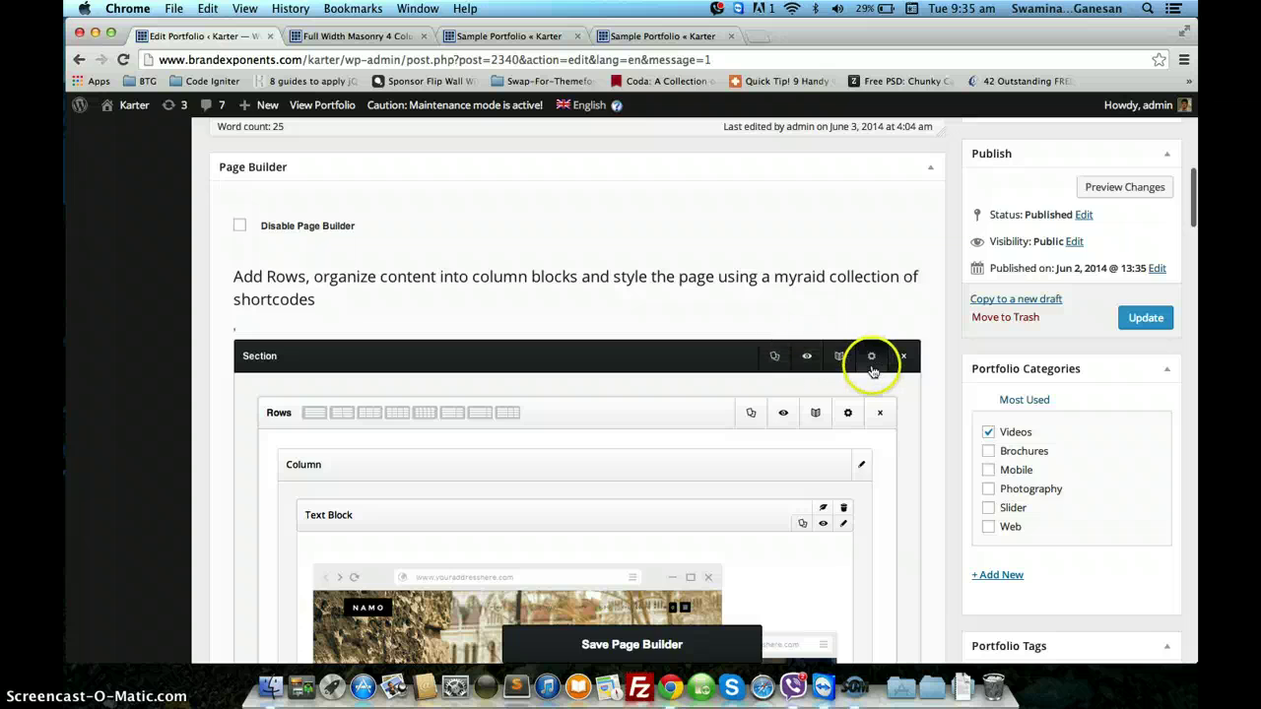
{"action": "left_click", "coordinate": [872, 358]}
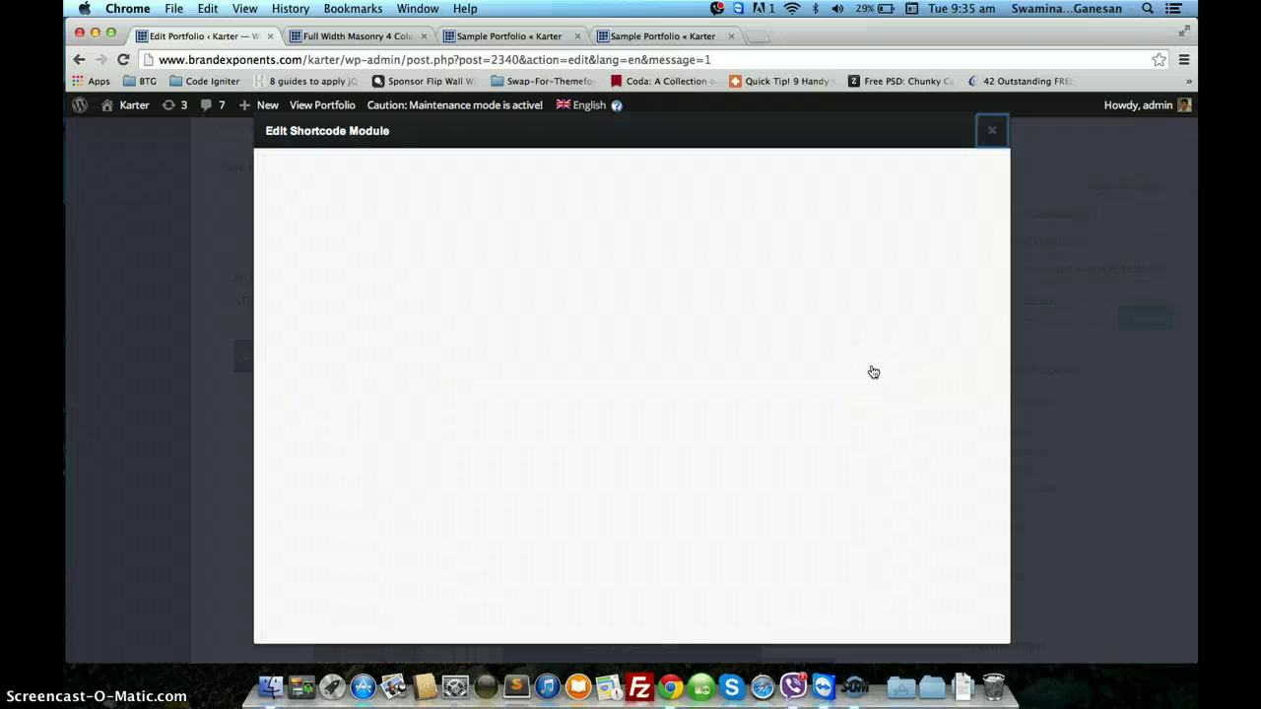
{"action": "scroll", "coordinate": [507, 450], "scroll_direction": "down", "scroll_amount": 4}
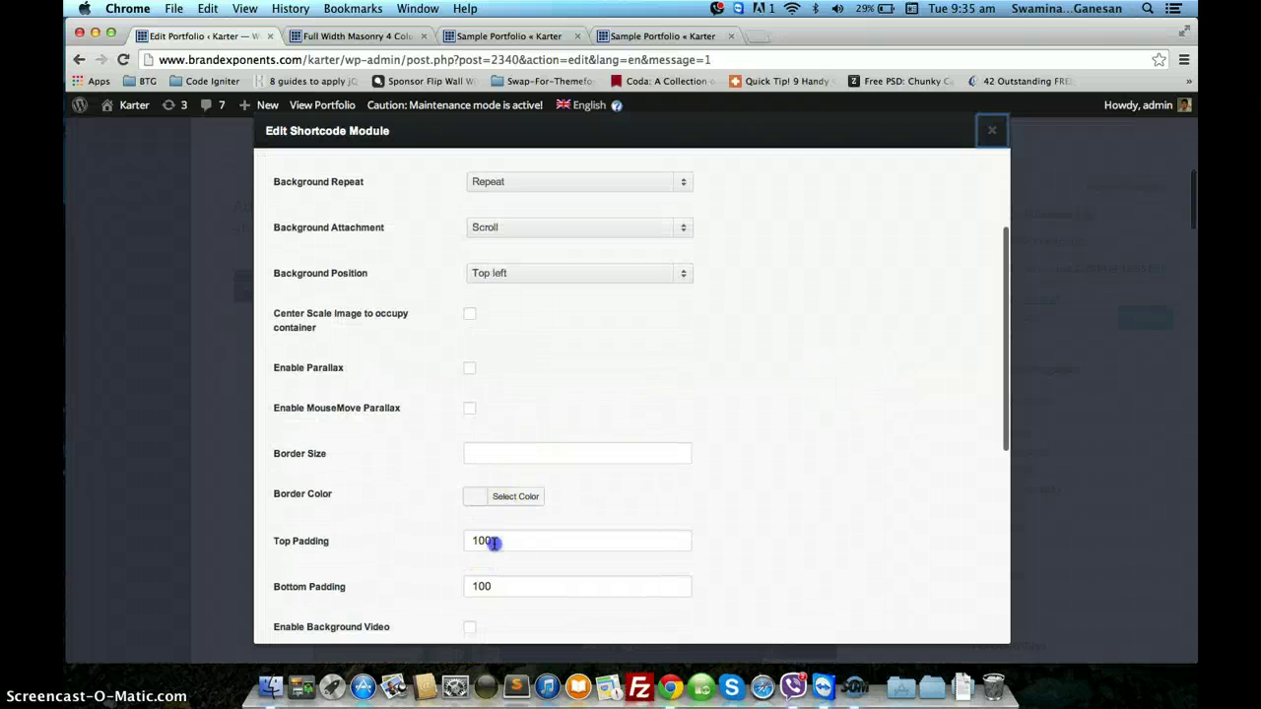
{"action": "scroll", "coordinate": [386, 522], "scroll_direction": "down", "scroll_amount": 10}
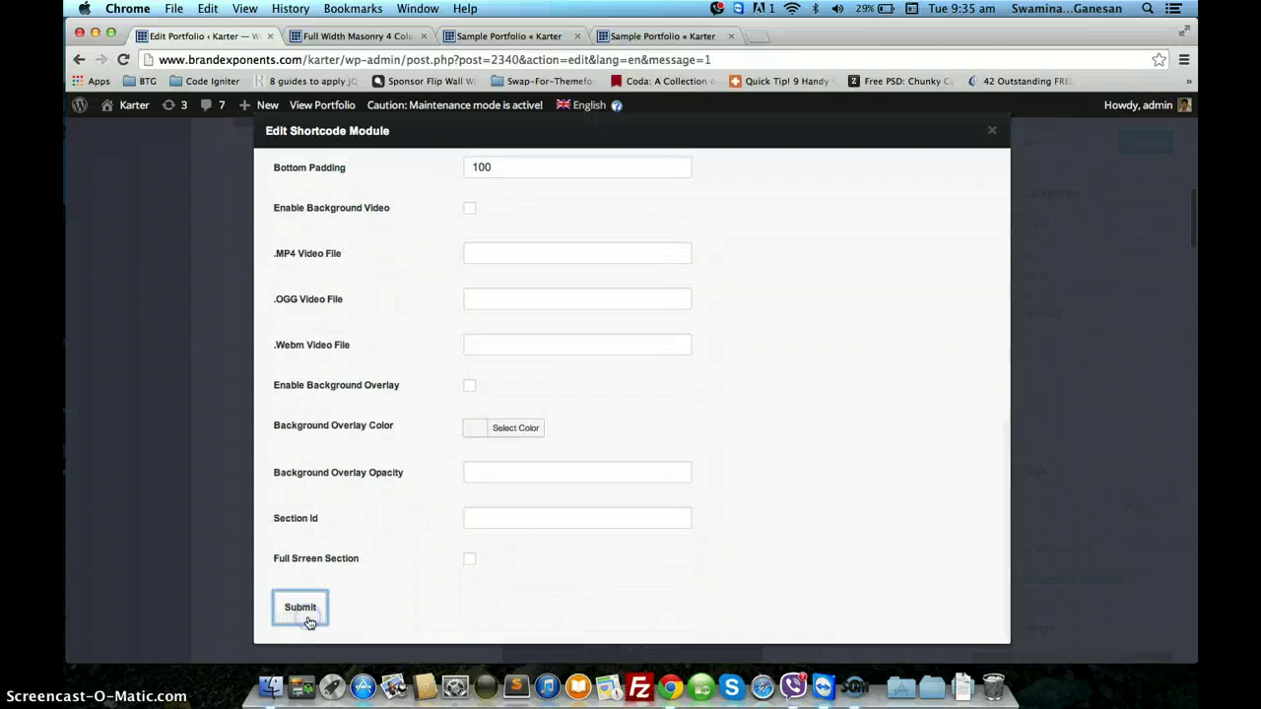
{"action": "left_click", "coordinate": [301, 608]}
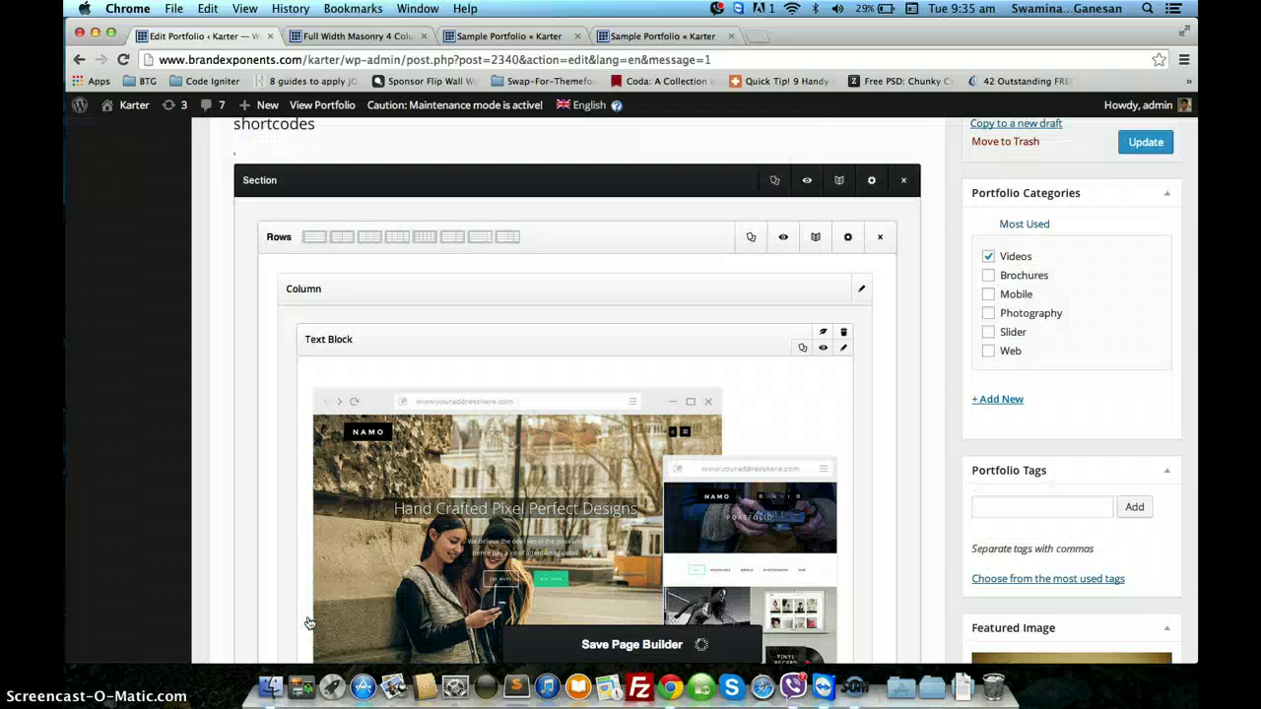
{"action": "left_click", "coordinate": [593, 291]}
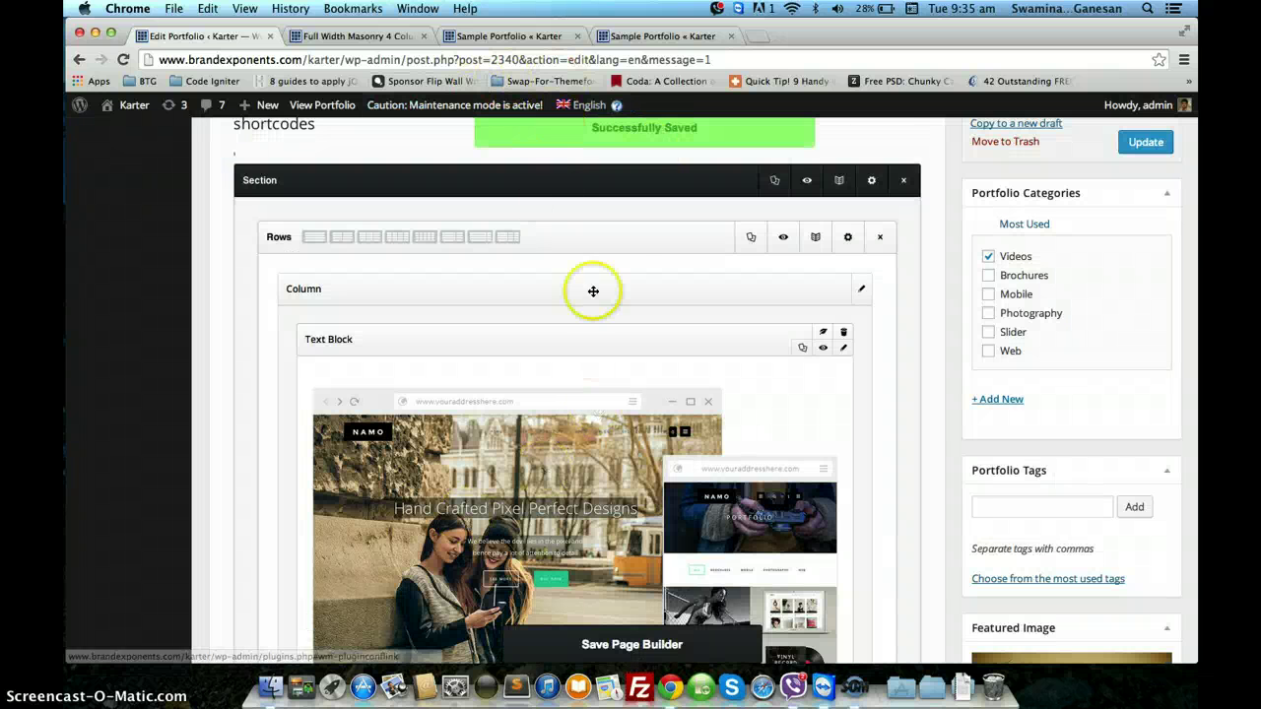
Reload the live Sample Portfolio page to apply the changed section padding
{"action": "left_click", "coordinate": [520, 36]}
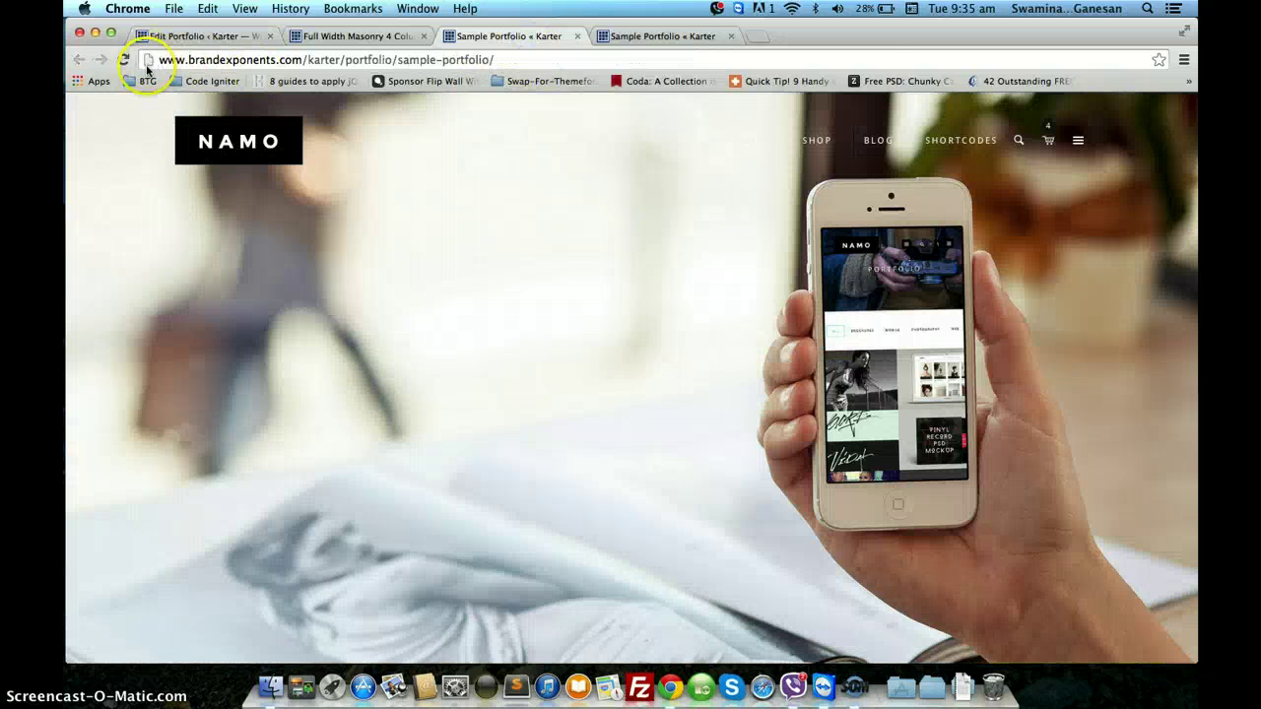
{"action": "scroll", "coordinate": [168, 224], "scroll_direction": "down", "scroll_amount": 3}
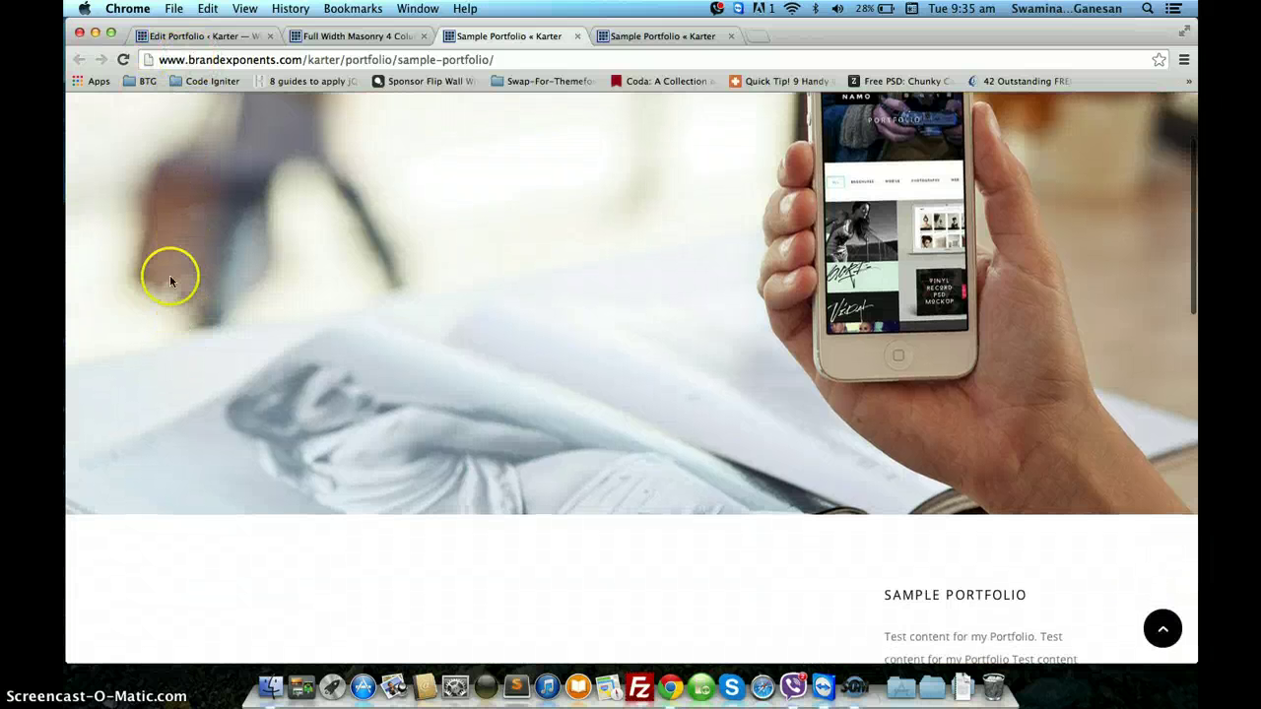
{"action": "left_click", "coordinate": [122, 61]}
Look over the image row and the two-column text row in the entry's Page Builder section
{"action": "left_click", "coordinate": [158, 36]}
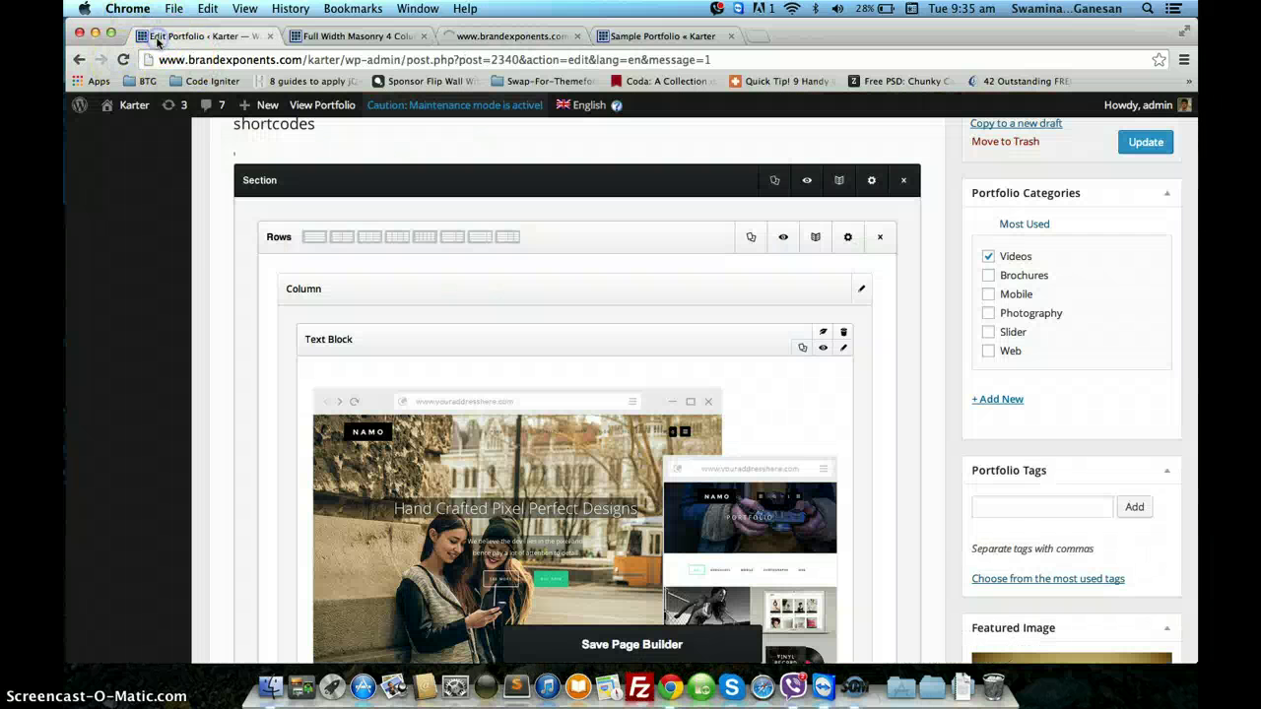
{"action": "scroll", "coordinate": [191, 239], "scroll_direction": "down", "scroll_amount": 10}
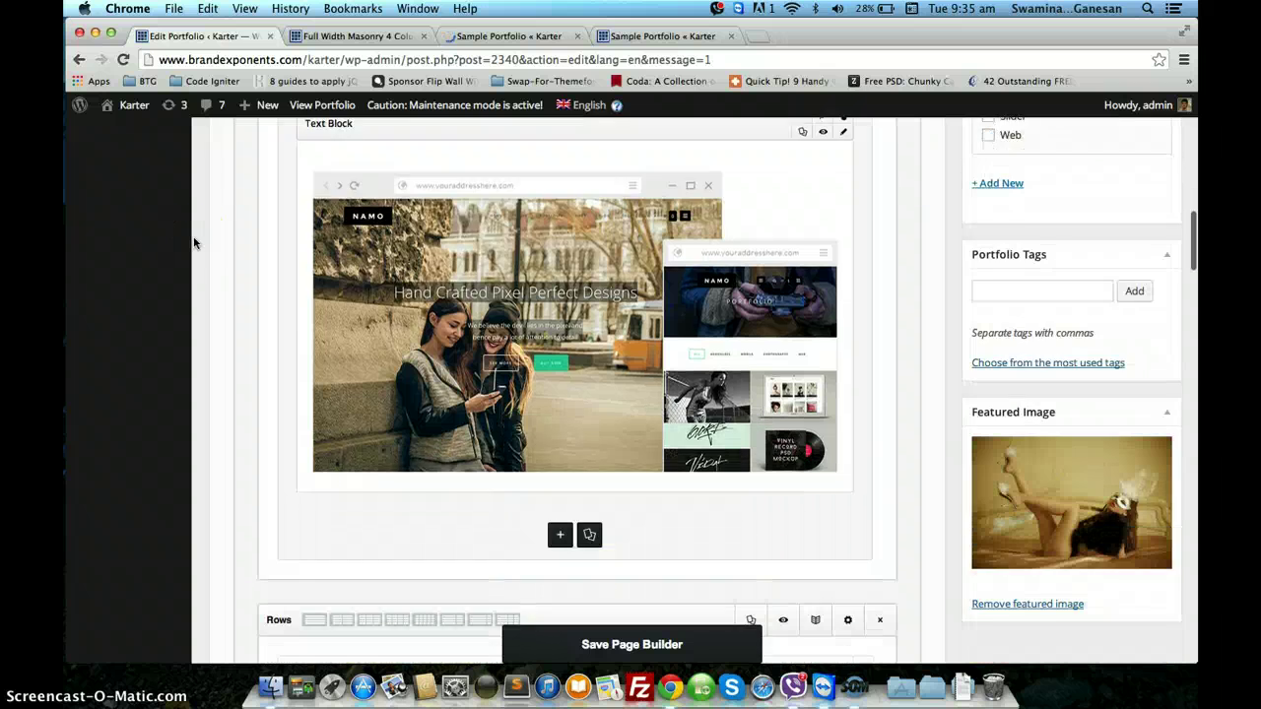
{"action": "scroll", "coordinate": [196, 241], "scroll_direction": "down", "scroll_amount": 2}
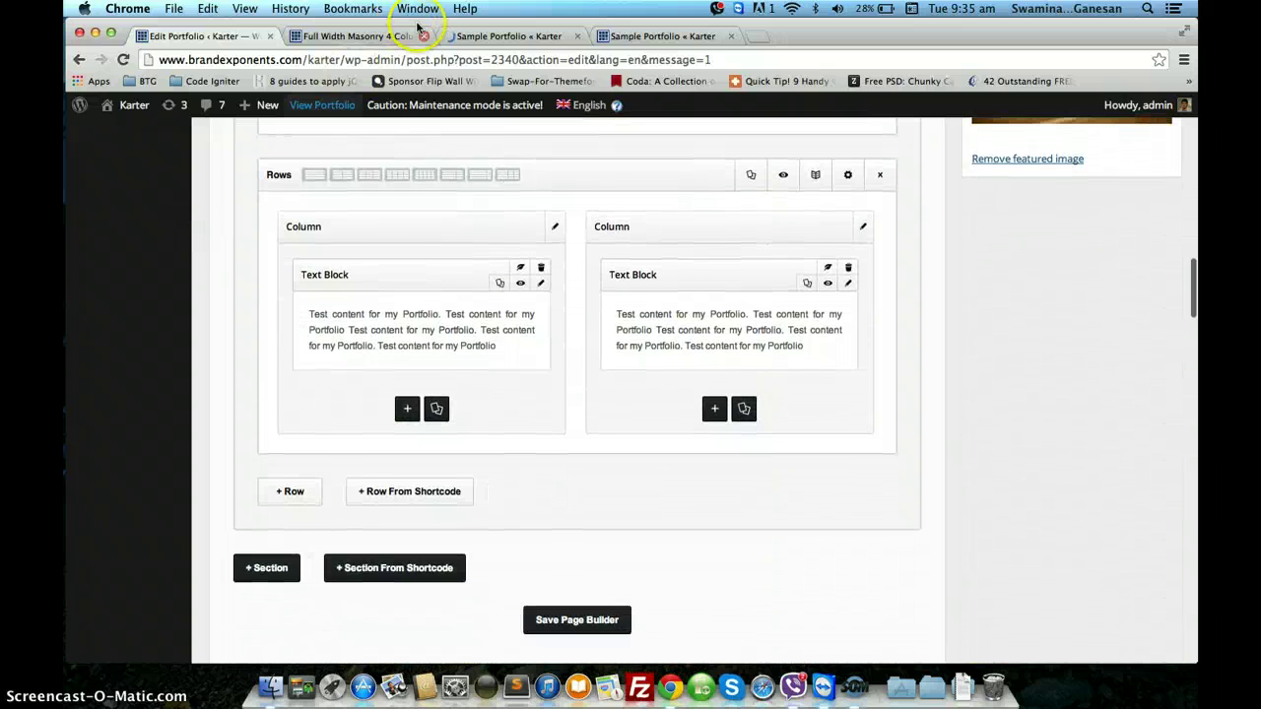
Check the section spacing, image, text columns and right sidebar on the reloaded live Sample Portfolio page
{"action": "left_click", "coordinate": [453, 39]}
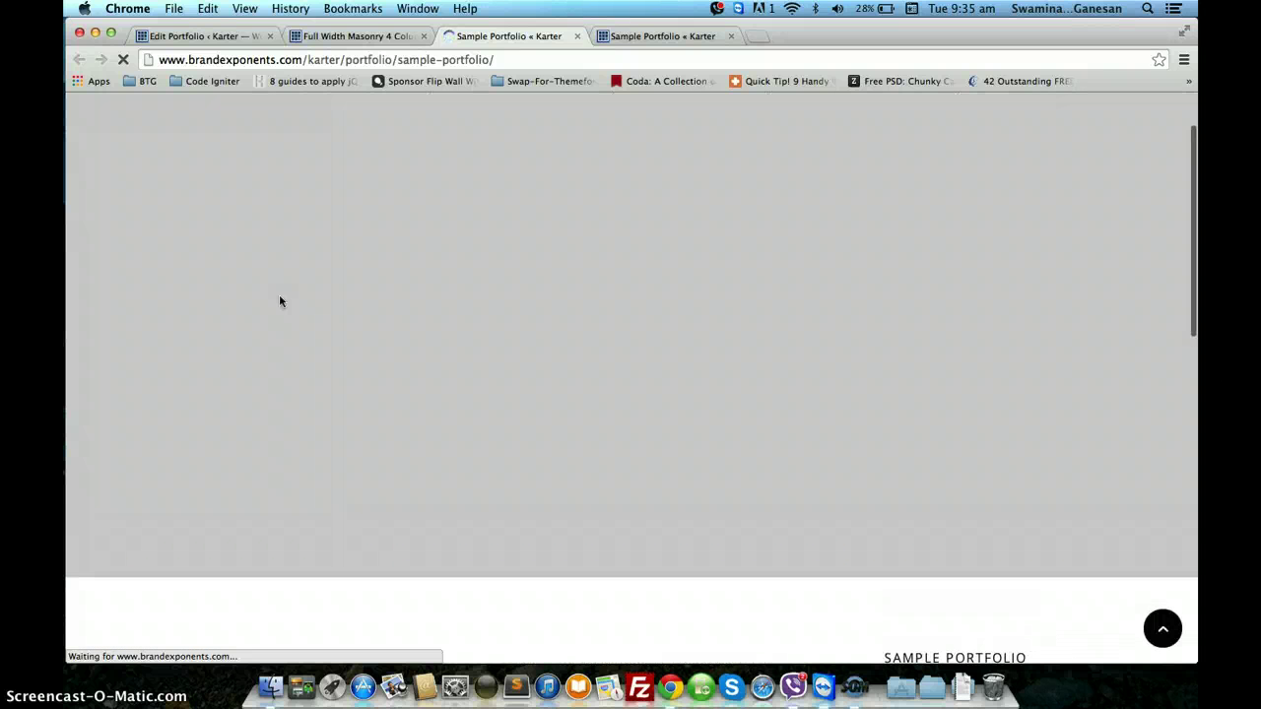
{"action": "scroll", "coordinate": [280, 300], "scroll_direction": "down", "scroll_amount": 4}
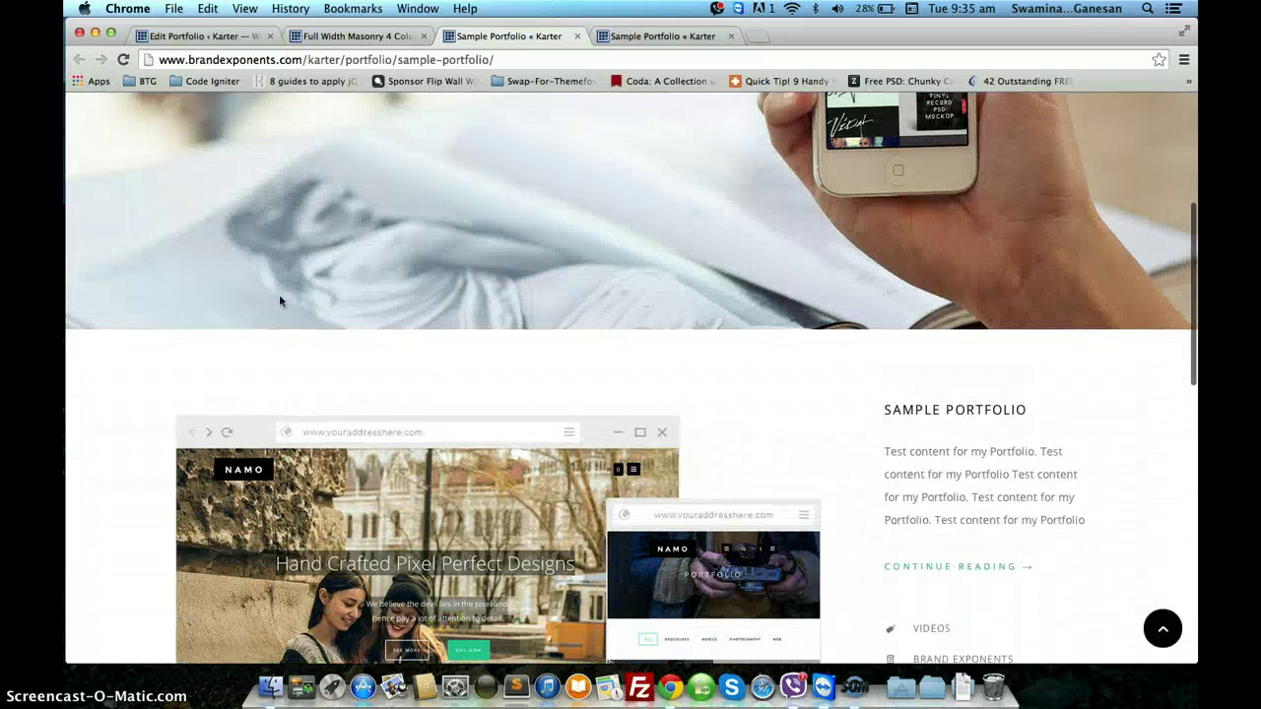
{"action": "left_click", "coordinate": [509, 328]}
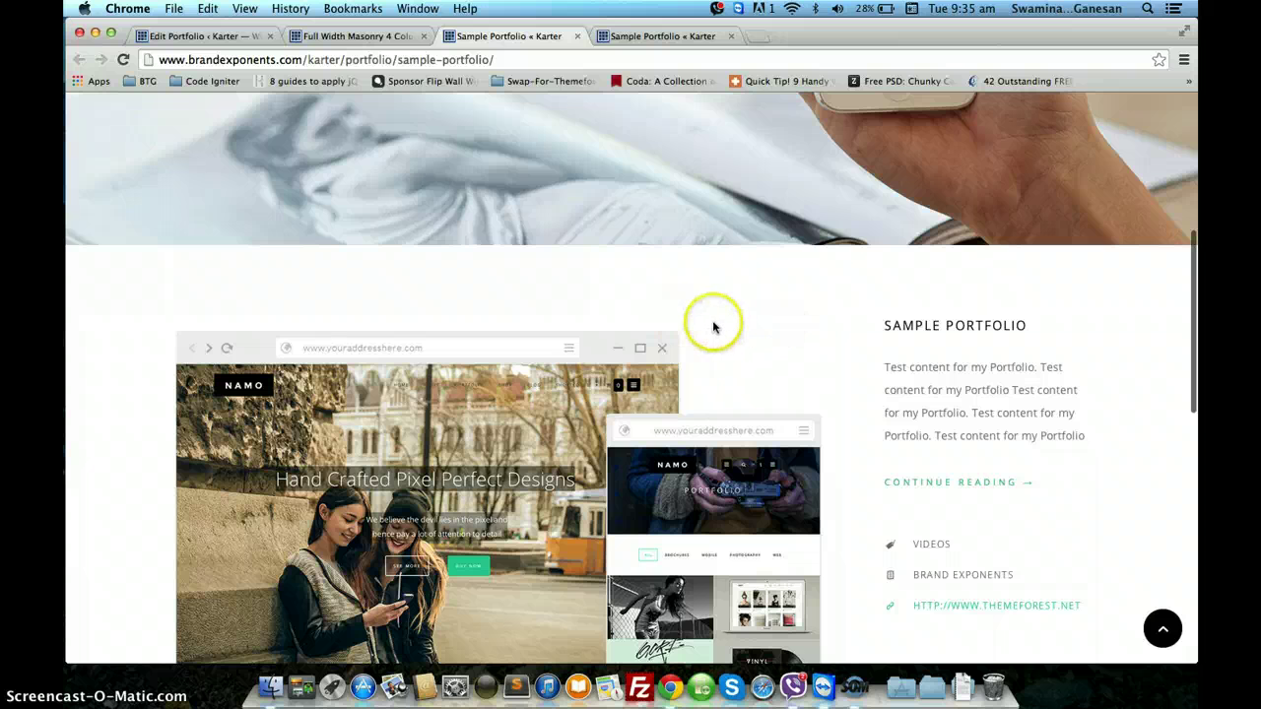
{"action": "scroll", "coordinate": [710, 327], "scroll_direction": "down", "scroll_amount": 5}
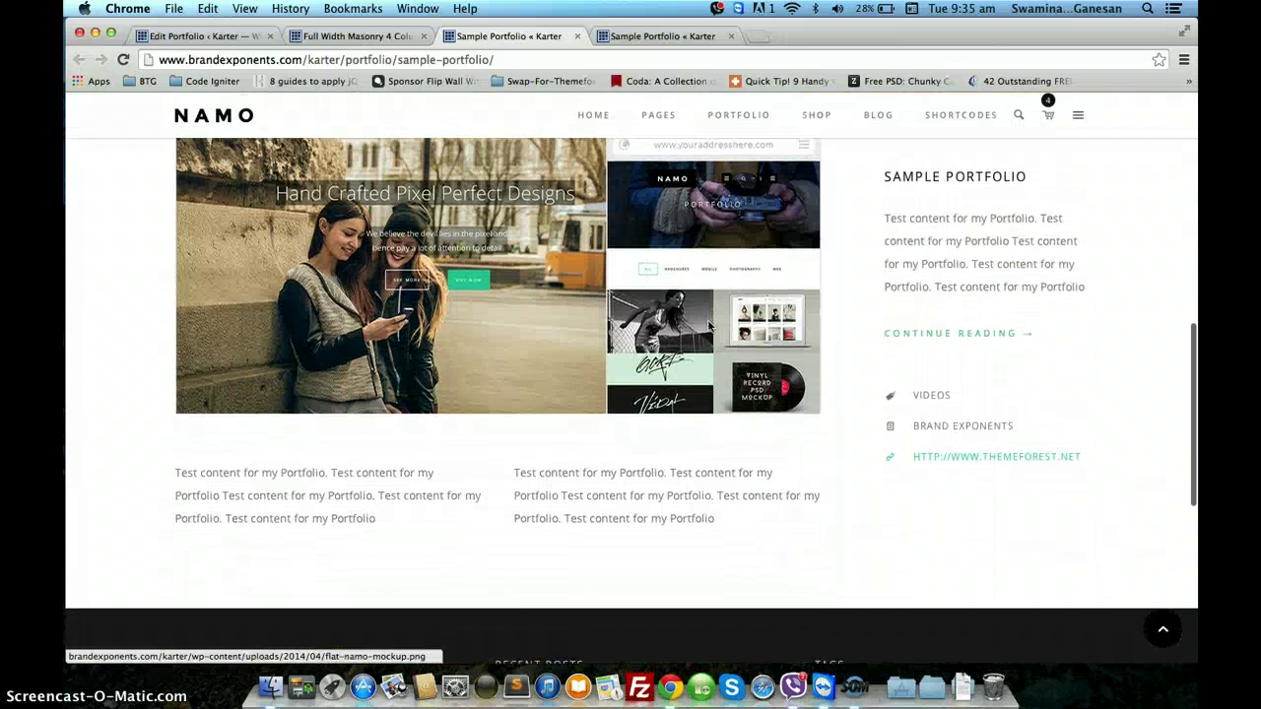
Set the entry's Portfolio Single Page Style to Single Page - Floating Left Sidebar and update the entry
{"action": "left_click", "coordinate": [219, 36]}
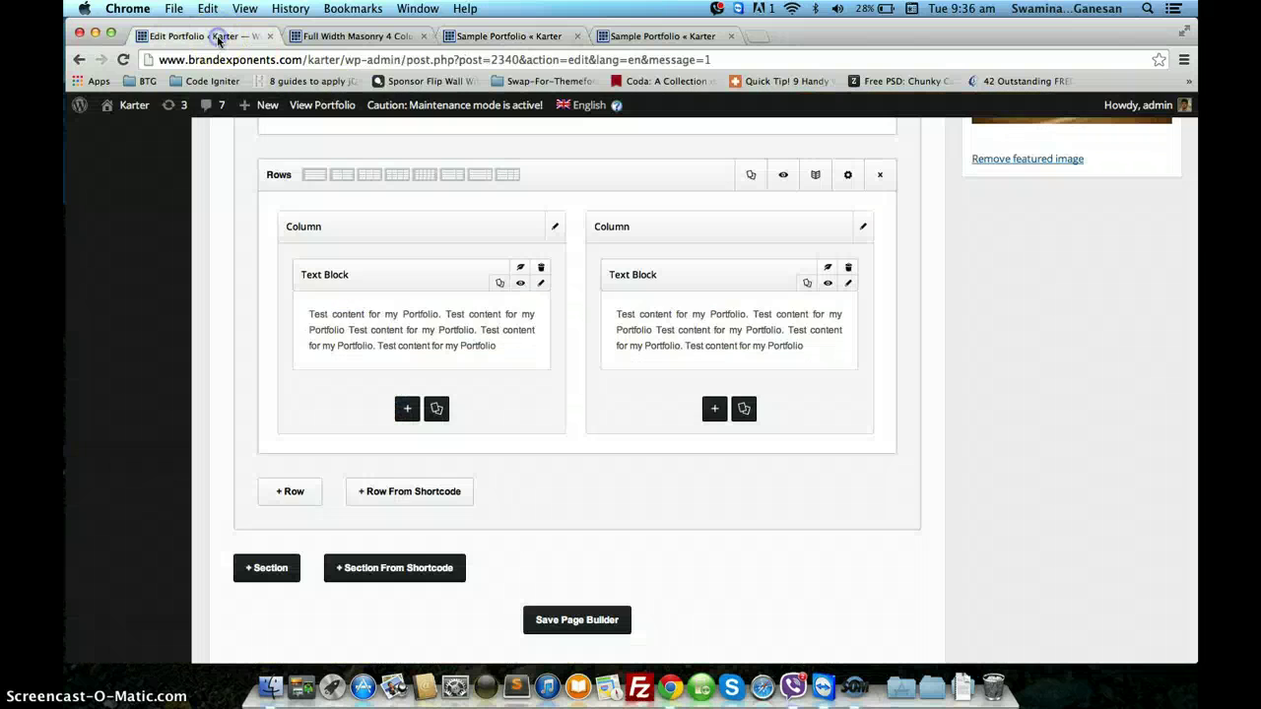
{"action": "scroll", "coordinate": [315, 326], "scroll_direction": "down", "scroll_amount": 10}
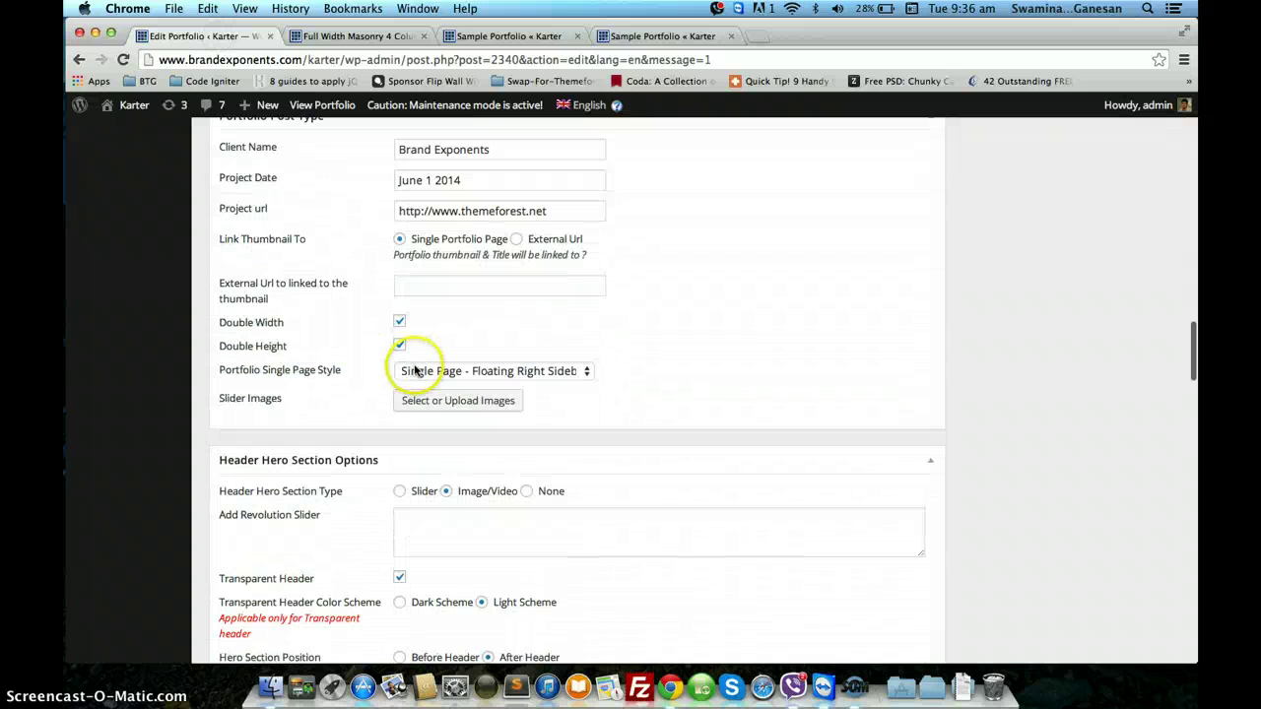
{"action": "left_click", "coordinate": [415, 370]}
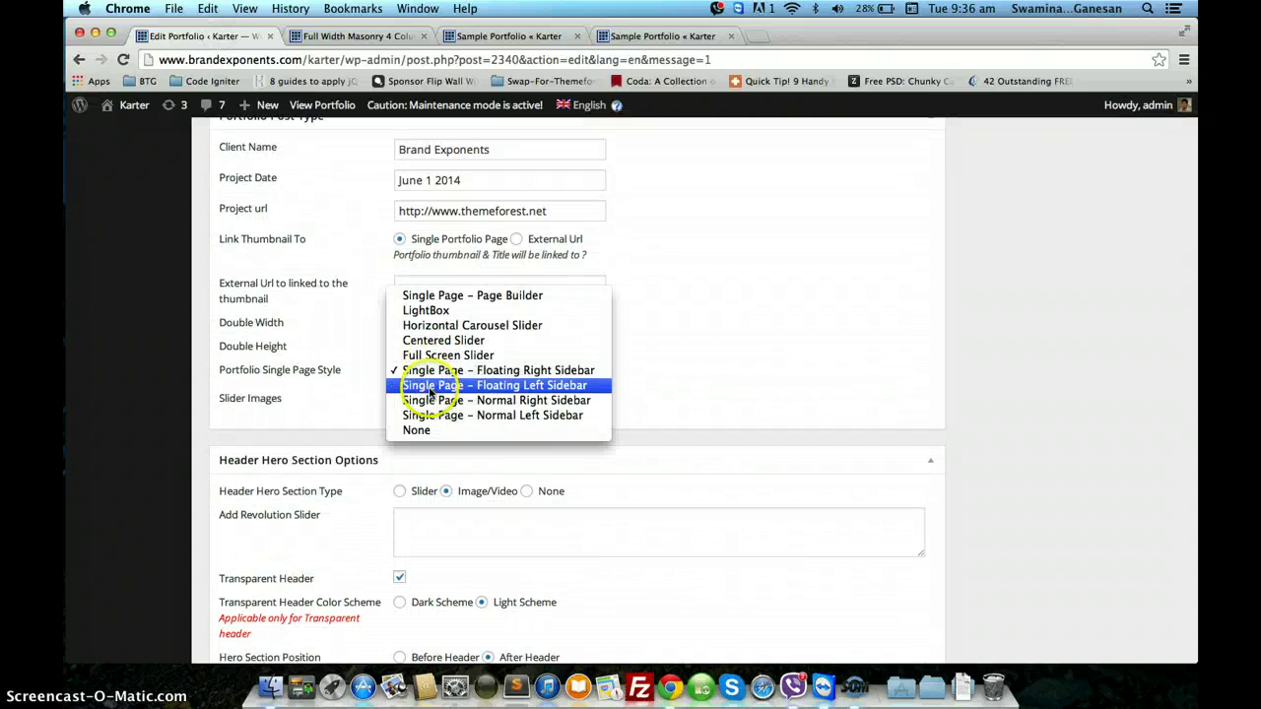
{"action": "left_click", "coordinate": [430, 386]}
{"action": "scroll", "coordinate": [679, 387], "scroll_direction": "up", "scroll_amount": 15}
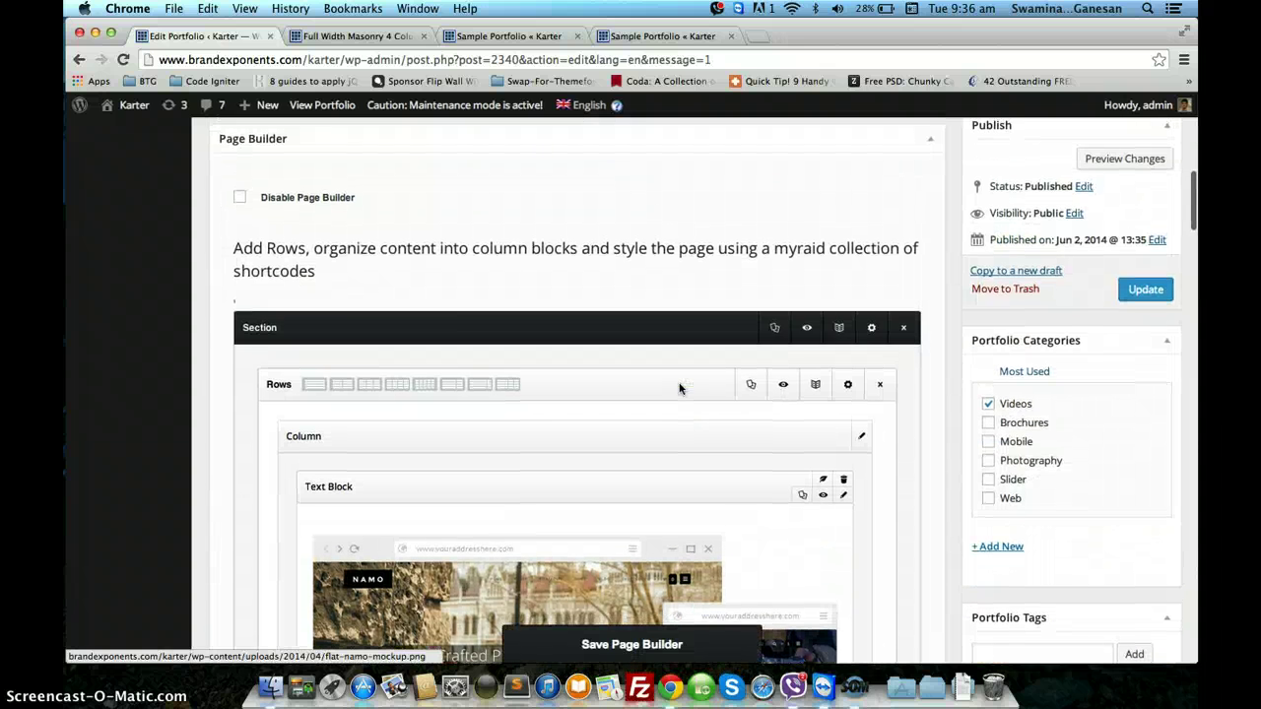
{"action": "left_click", "coordinate": [1123, 299]}
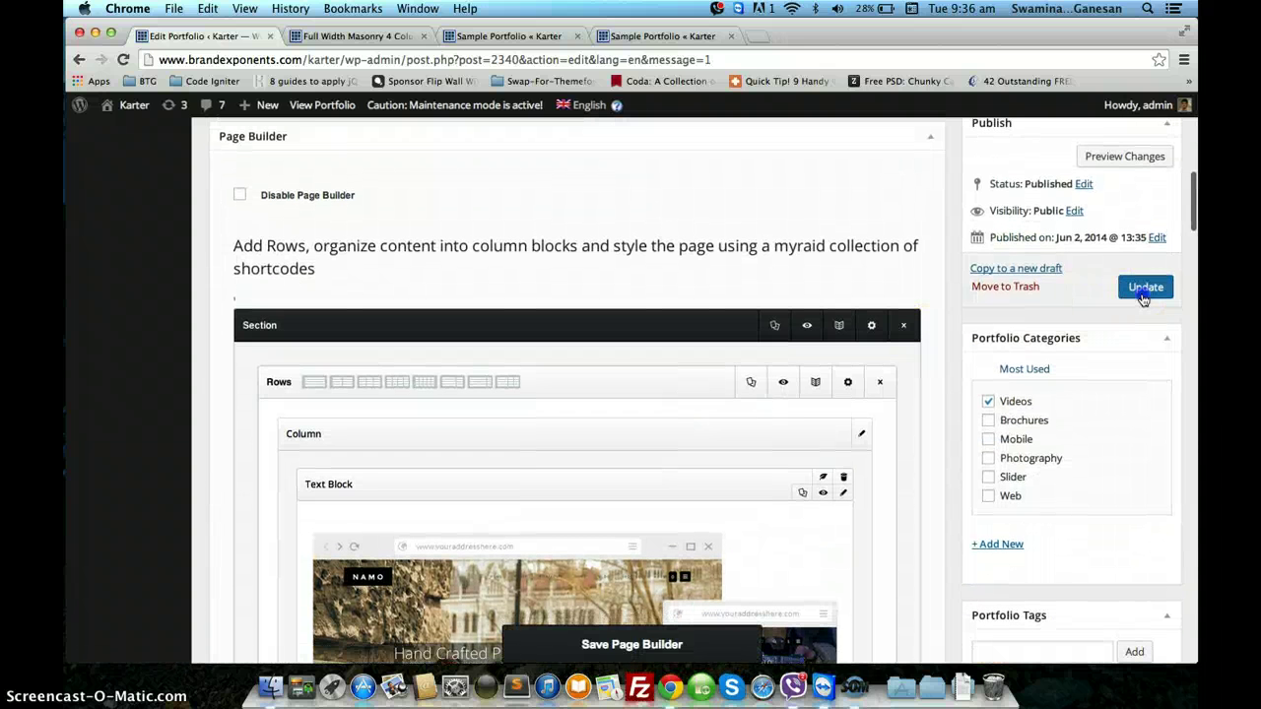
{"action": "left_click", "coordinate": [368, 38]}
{"action": "right_click", "coordinate": [305, 265]}
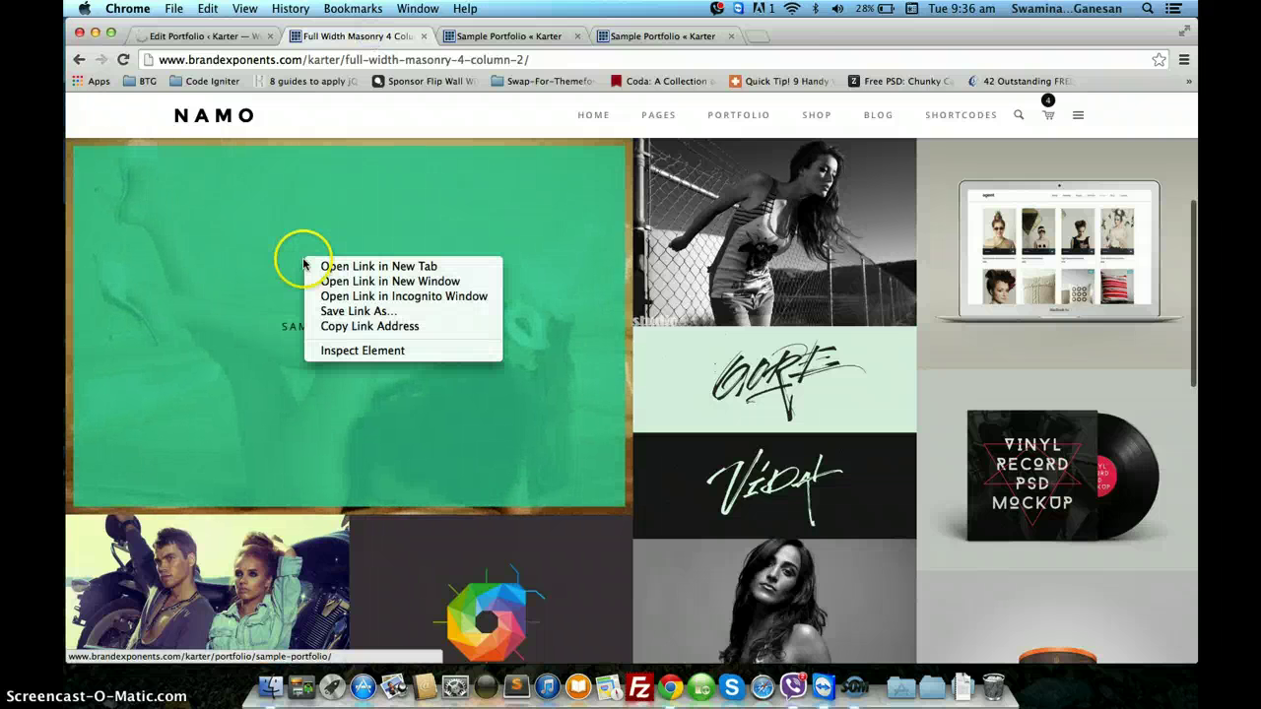
{"action": "left_click", "coordinate": [197, 40]}
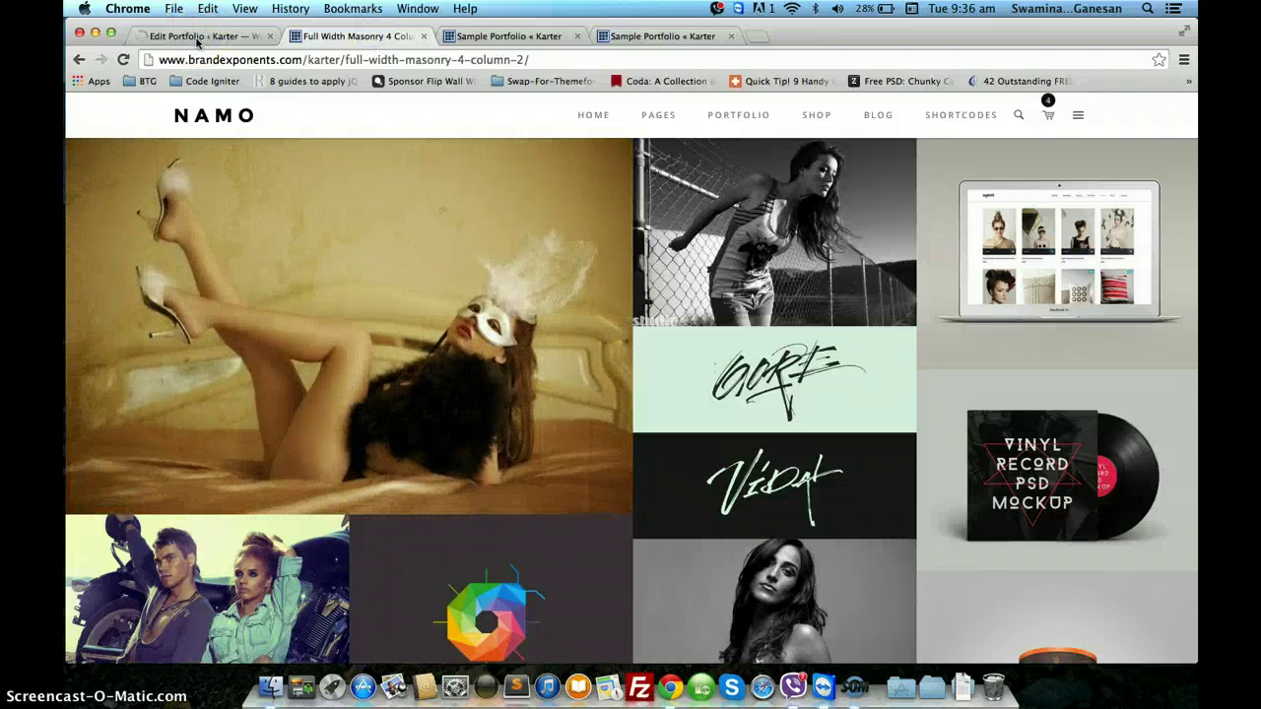
{"action": "left_click", "coordinate": [198, 39]}
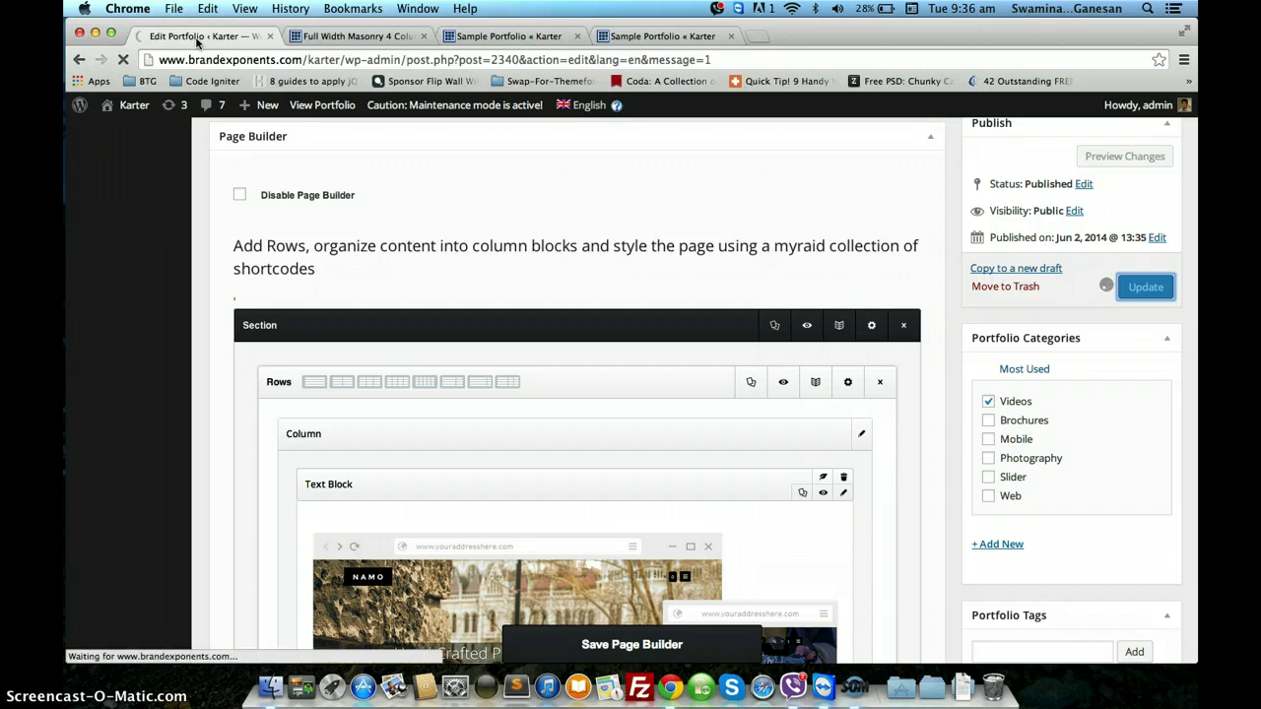
Open the Sample Portfolio item from the Full Width Masonry 4 Column page in a new tab and switch to it
{"action": "left_click", "coordinate": [296, 37]}
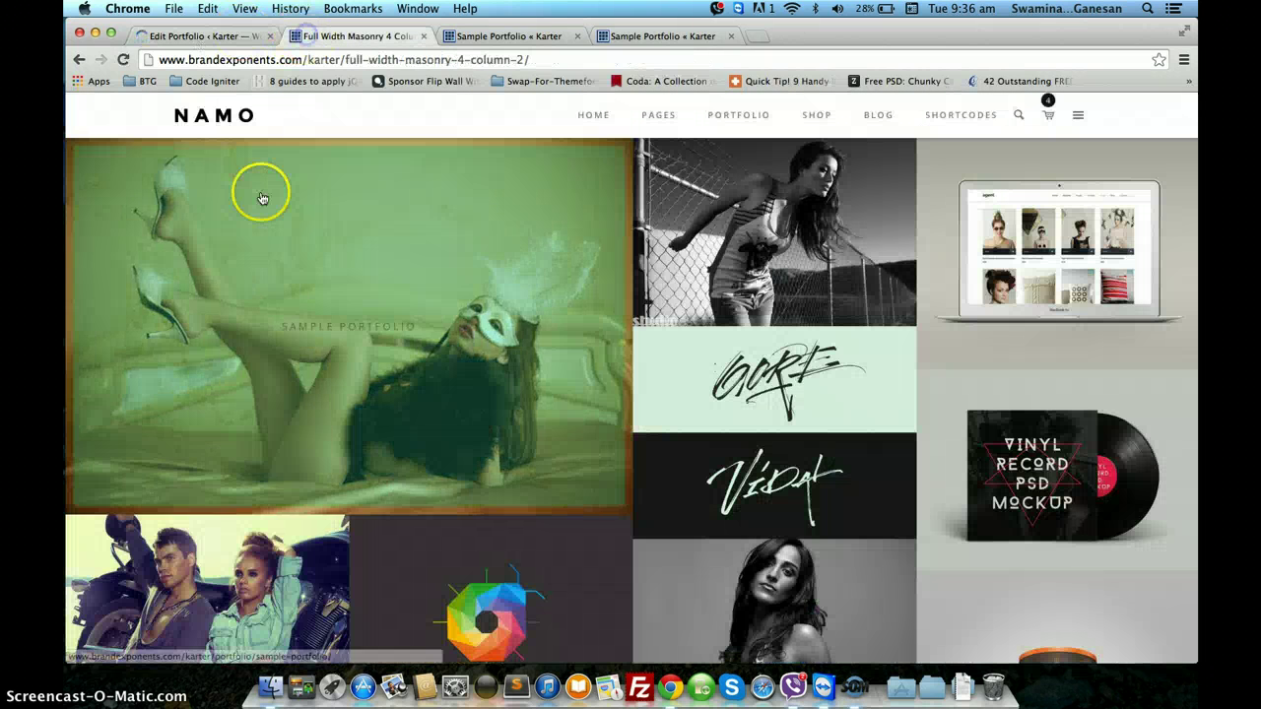
{"action": "right_click", "coordinate": [262, 191]}
{"action": "left_click", "coordinate": [278, 201]}
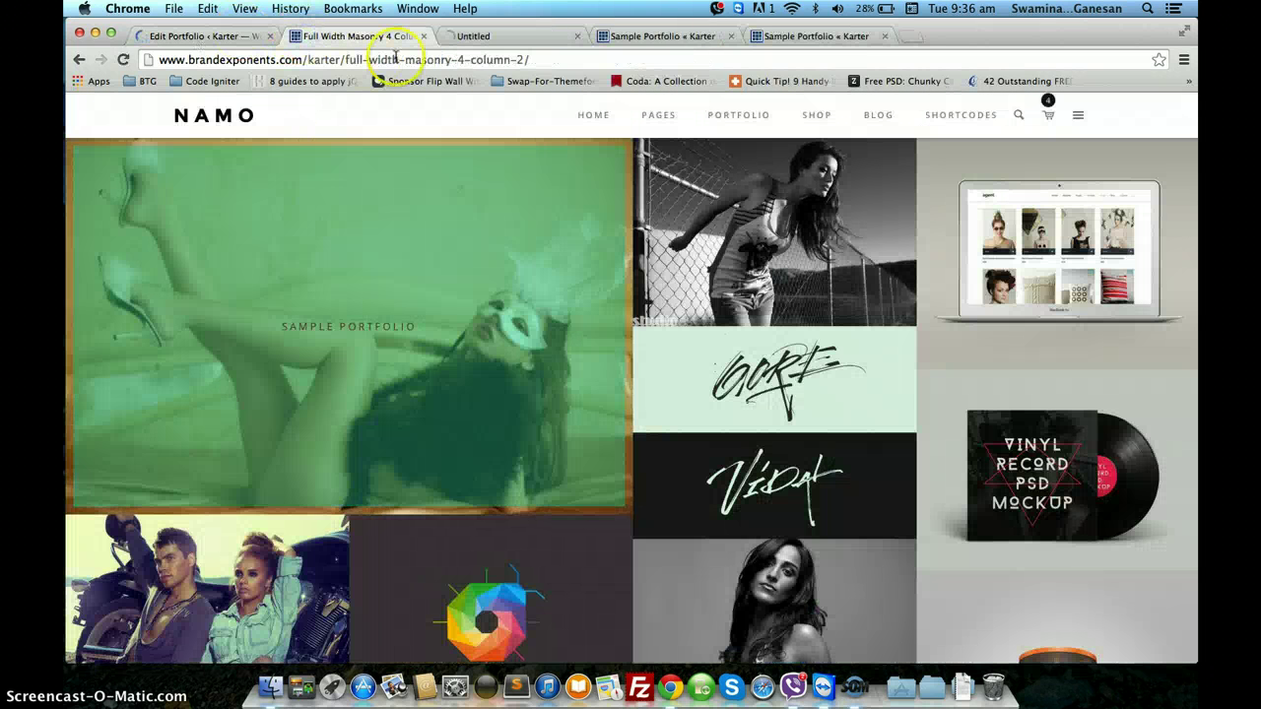
{"action": "left_click", "coordinate": [464, 40]}
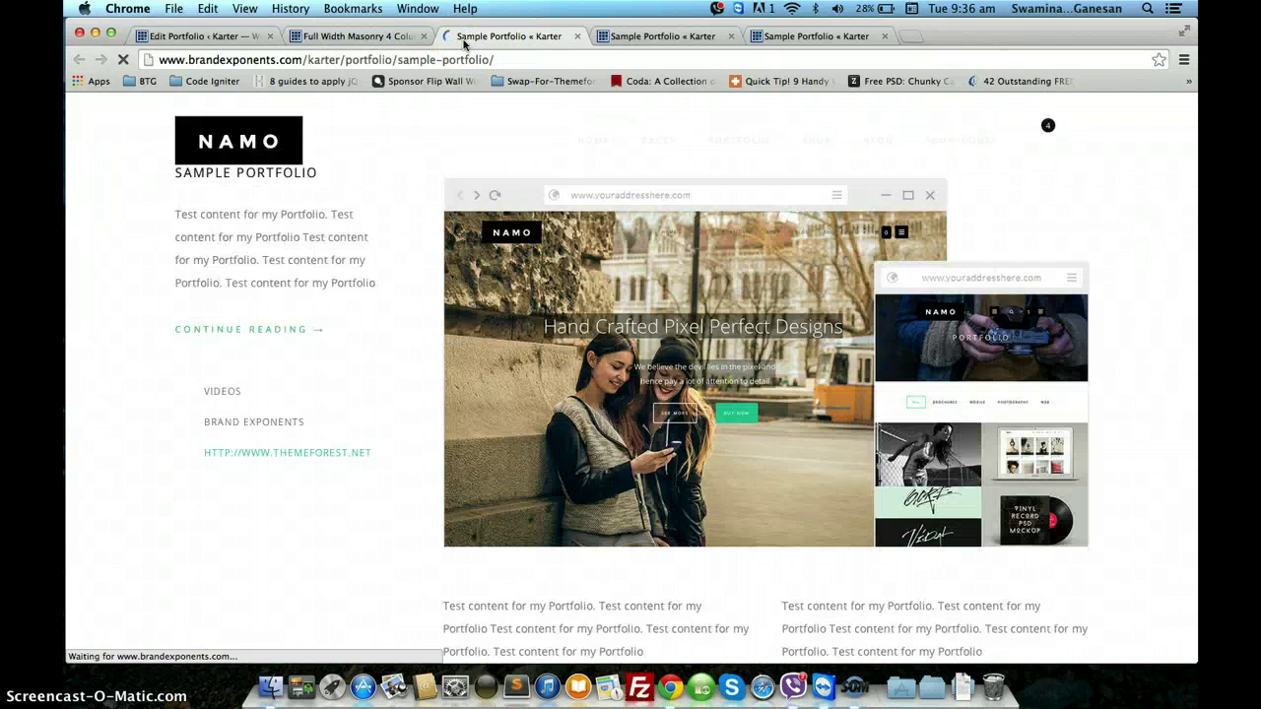
Examine the floating left sidebar beside the image and text columns on the live Sample Portfolio page
{"action": "scroll", "coordinate": [471, 228], "scroll_direction": "down", "scroll_amount": 1}
{"action": "scroll", "coordinate": [471, 228], "scroll_direction": "down", "scroll_amount": 6}
{"action": "scroll", "coordinate": [471, 229], "scroll_direction": "up", "scroll_amount": 3}
{"action": "scroll", "coordinate": [471, 228], "scroll_direction": "down", "scroll_amount": 5}
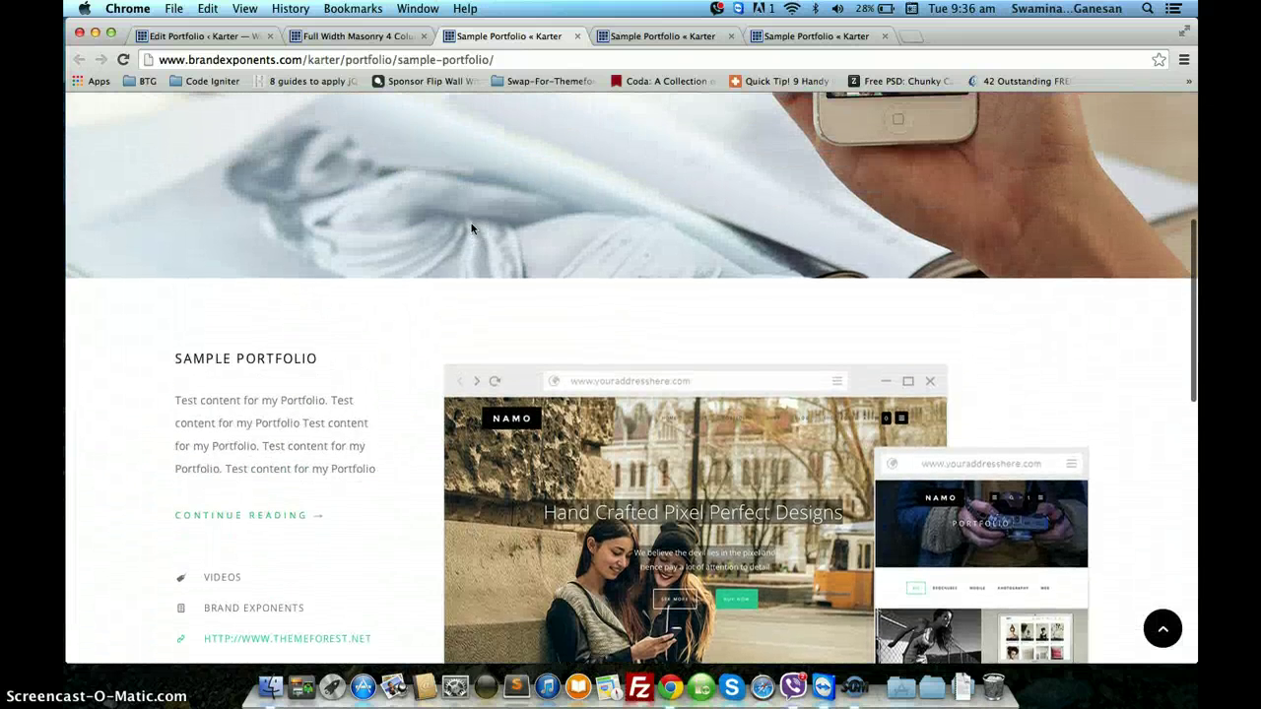
{"action": "scroll", "coordinate": [471, 223], "scroll_direction": "down", "scroll_amount": 2}
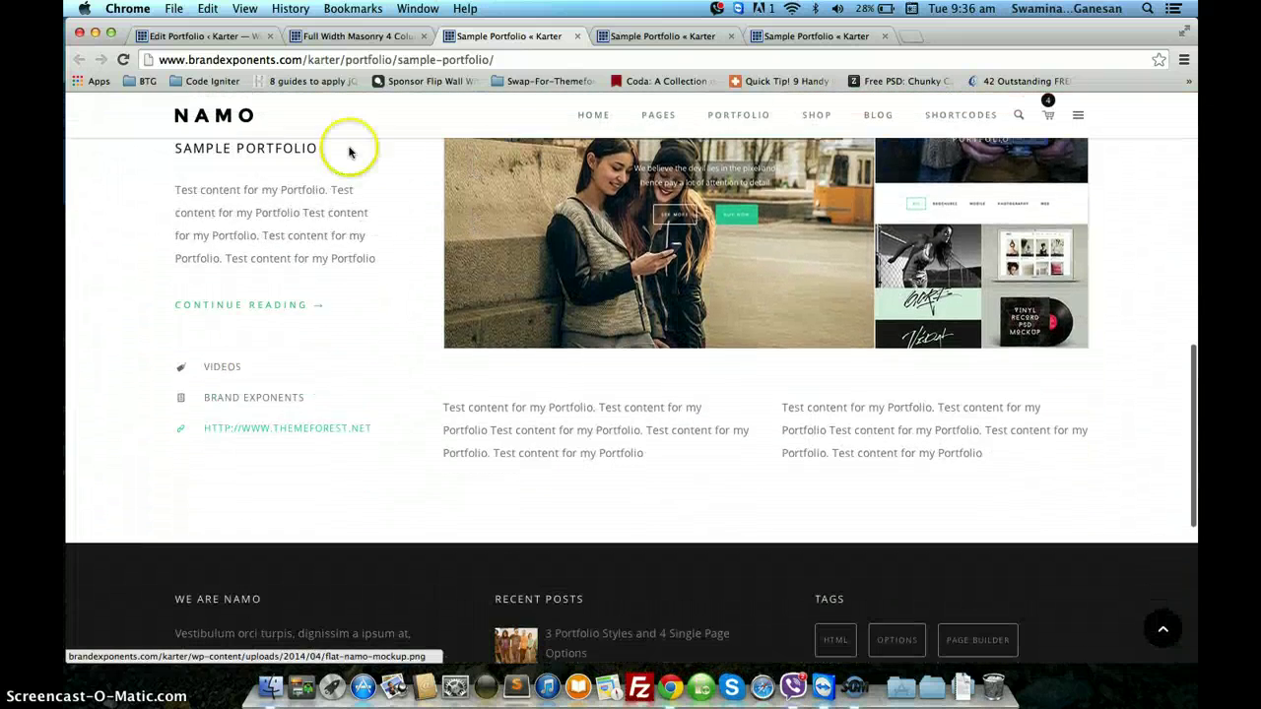
Change the entry's Portfolio Single Page Style to Single Page - Normal Right Sidebar and update the entry
{"action": "left_click", "coordinate": [209, 37]}
{"action": "scroll", "coordinate": [330, 430], "scroll_direction": "down", "scroll_amount": 15}
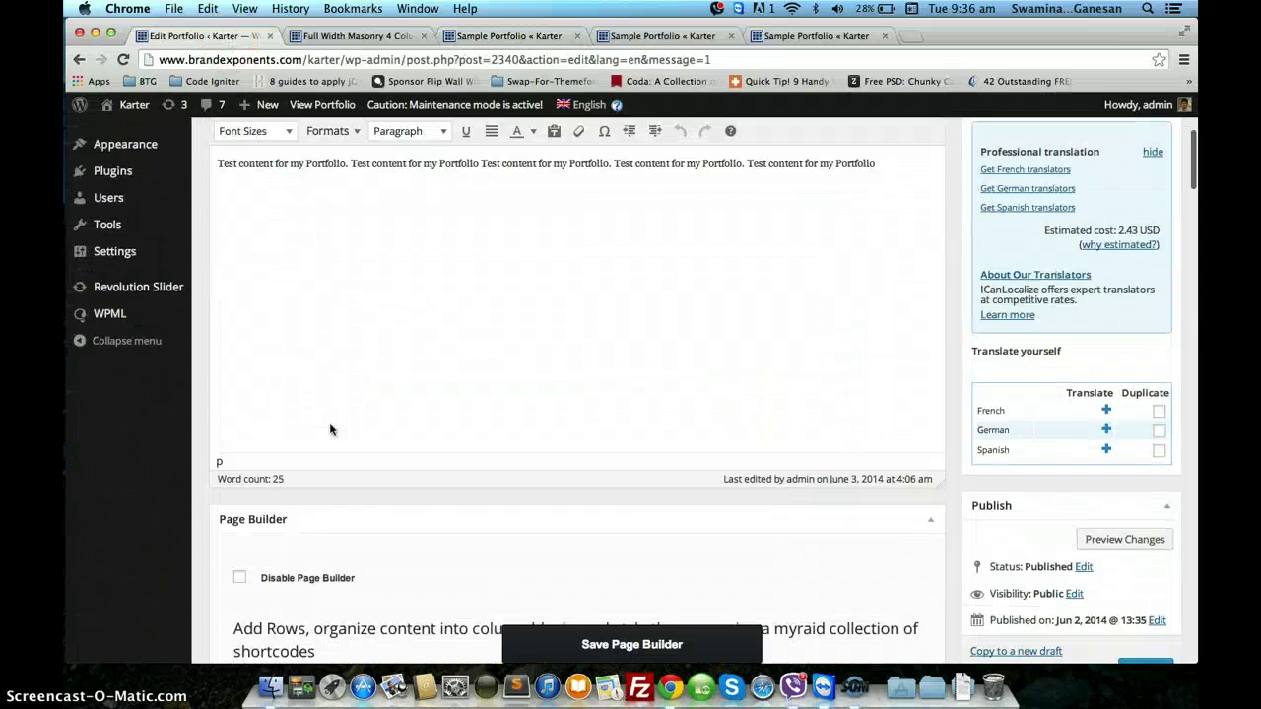
{"action": "scroll", "coordinate": [331, 430], "scroll_direction": "down", "scroll_amount": 9}
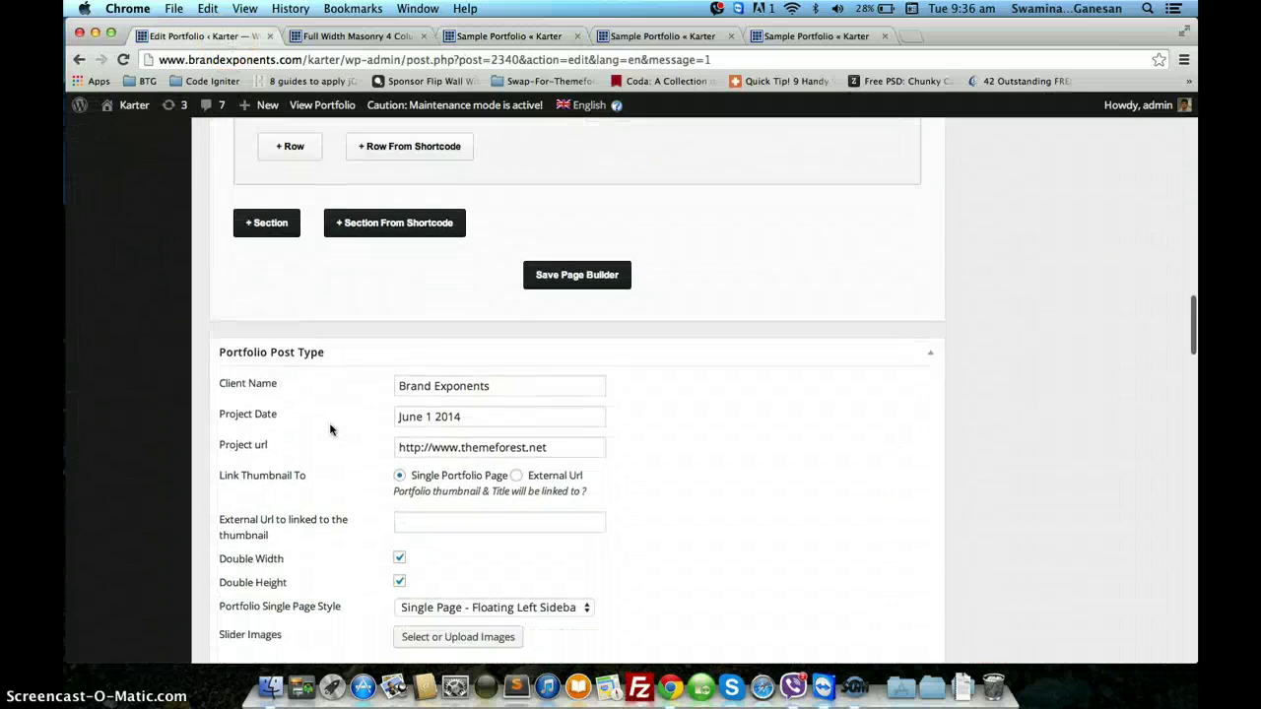
{"action": "left_click", "coordinate": [410, 322]}
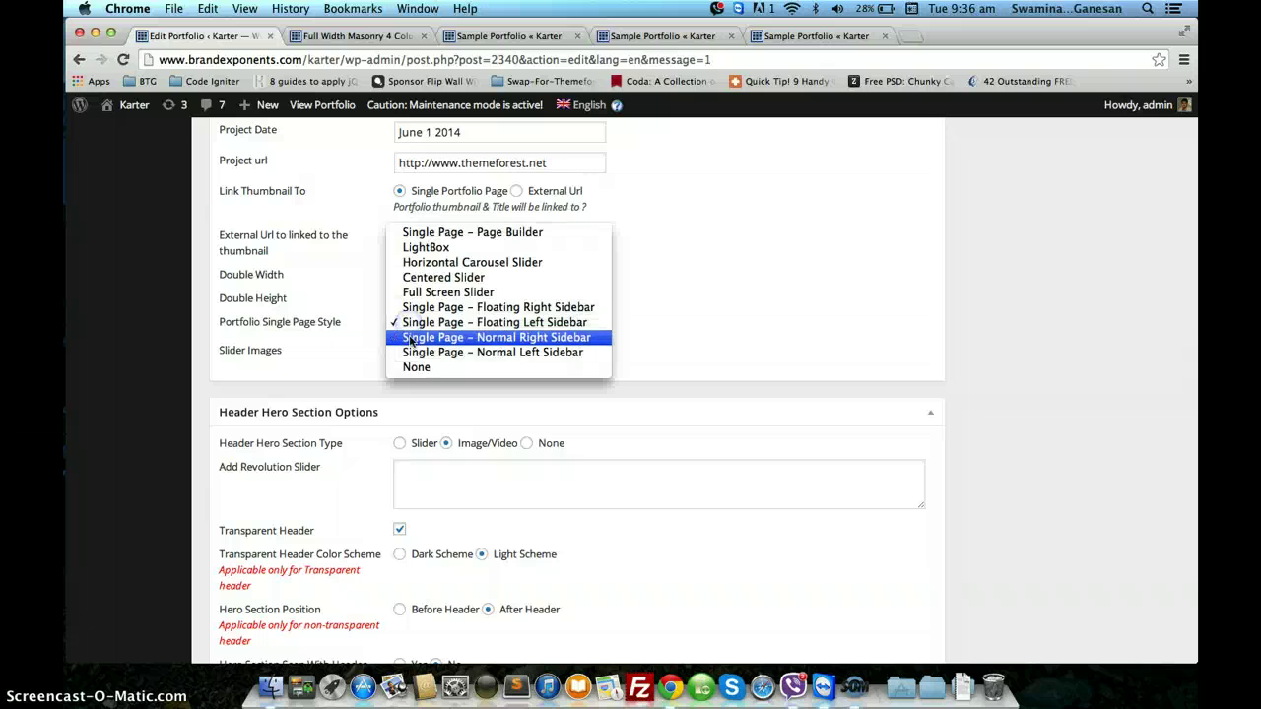
{"action": "left_click", "coordinate": [412, 338]}
{"action": "scroll", "coordinate": [635, 327], "scroll_direction": "down", "scroll_amount": 13}
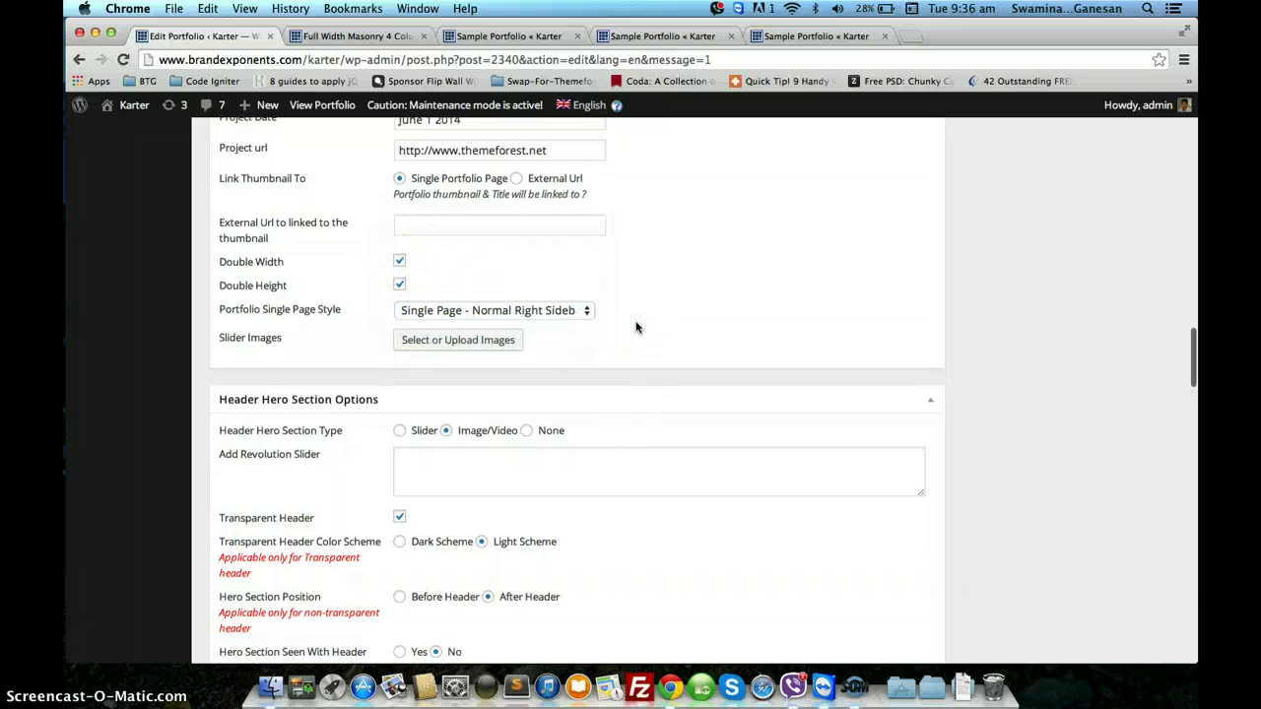
{"action": "scroll", "coordinate": [636, 328], "scroll_direction": "down", "scroll_amount": 20}
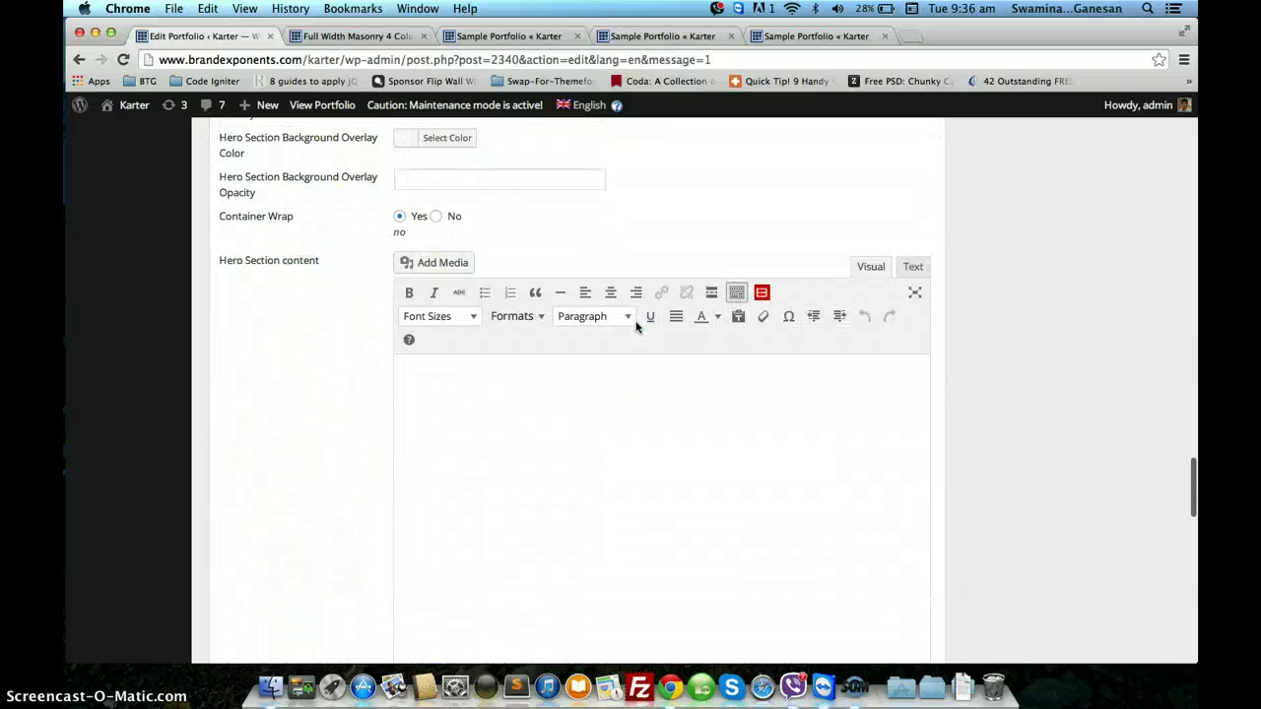
{"action": "left_click", "coordinate": [636, 327]}
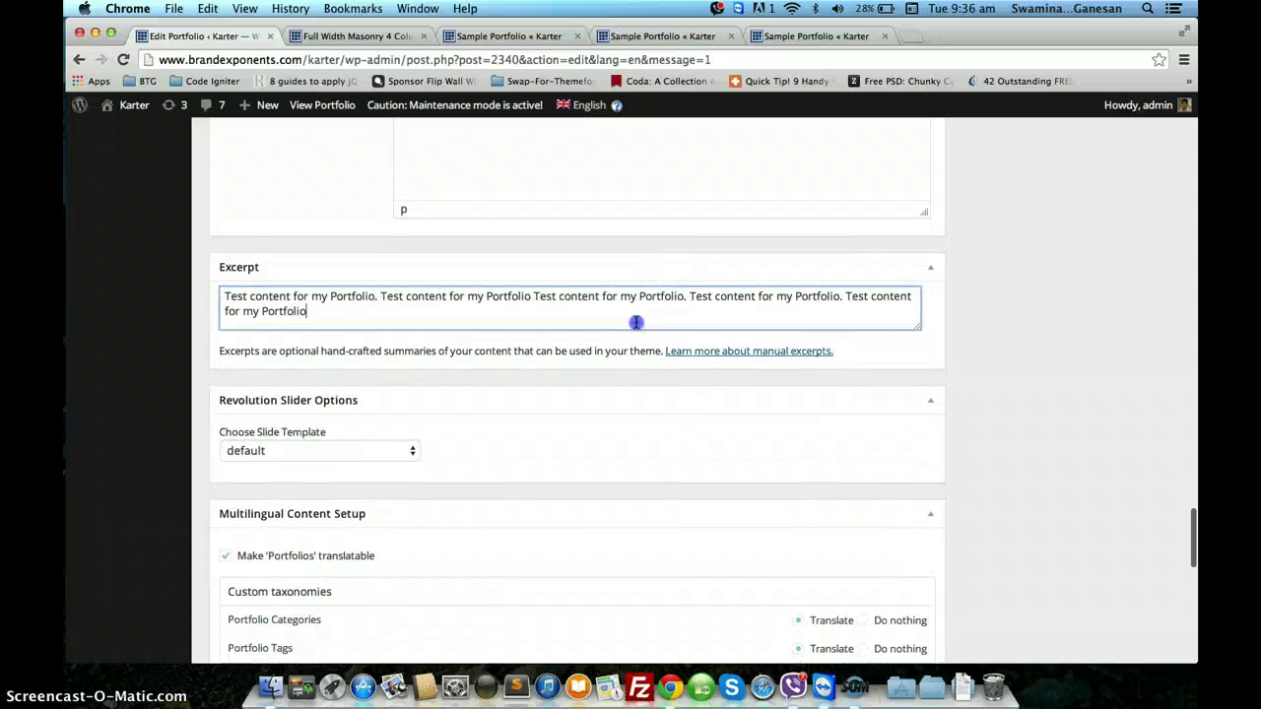
{"action": "scroll", "coordinate": [636, 325], "scroll_direction": "up", "scroll_amount": 20}
{"action": "scroll", "coordinate": [635, 323], "scroll_direction": "up", "scroll_amount": 4}
{"action": "left_click", "coordinate": [421, 415]}
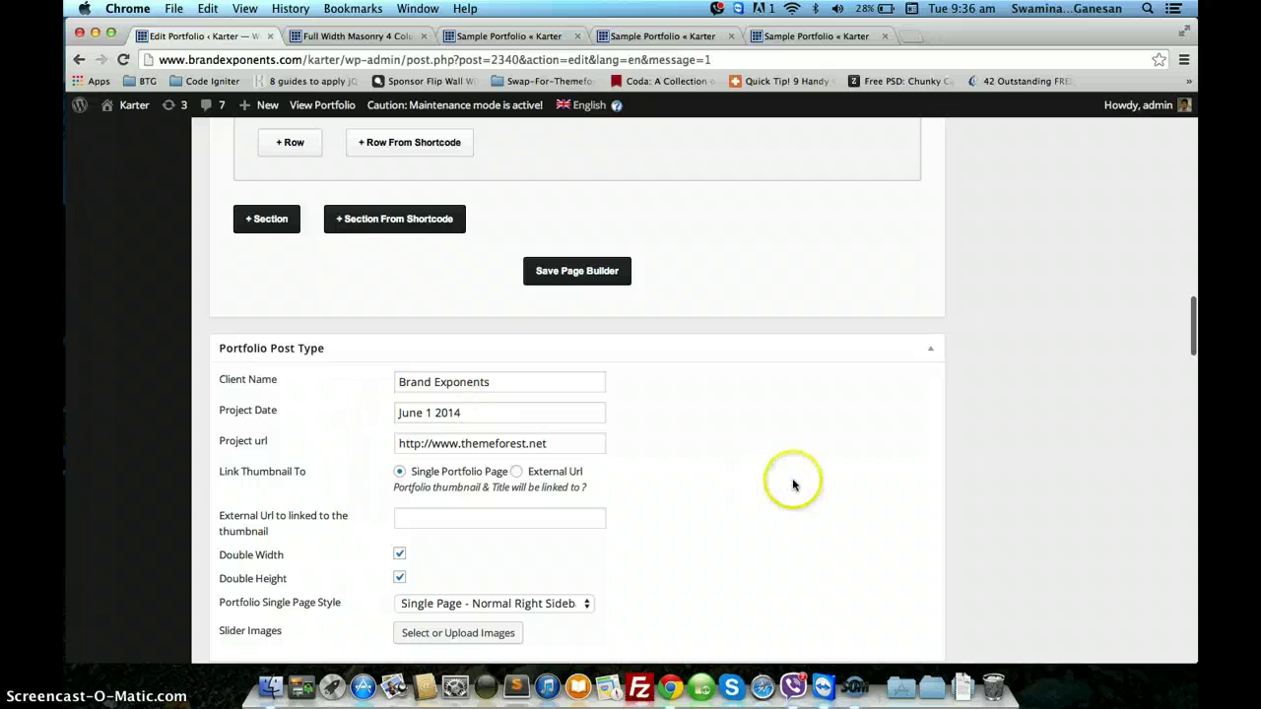
{"action": "scroll", "coordinate": [793, 483], "scroll_direction": "up", "scroll_amount": 20}
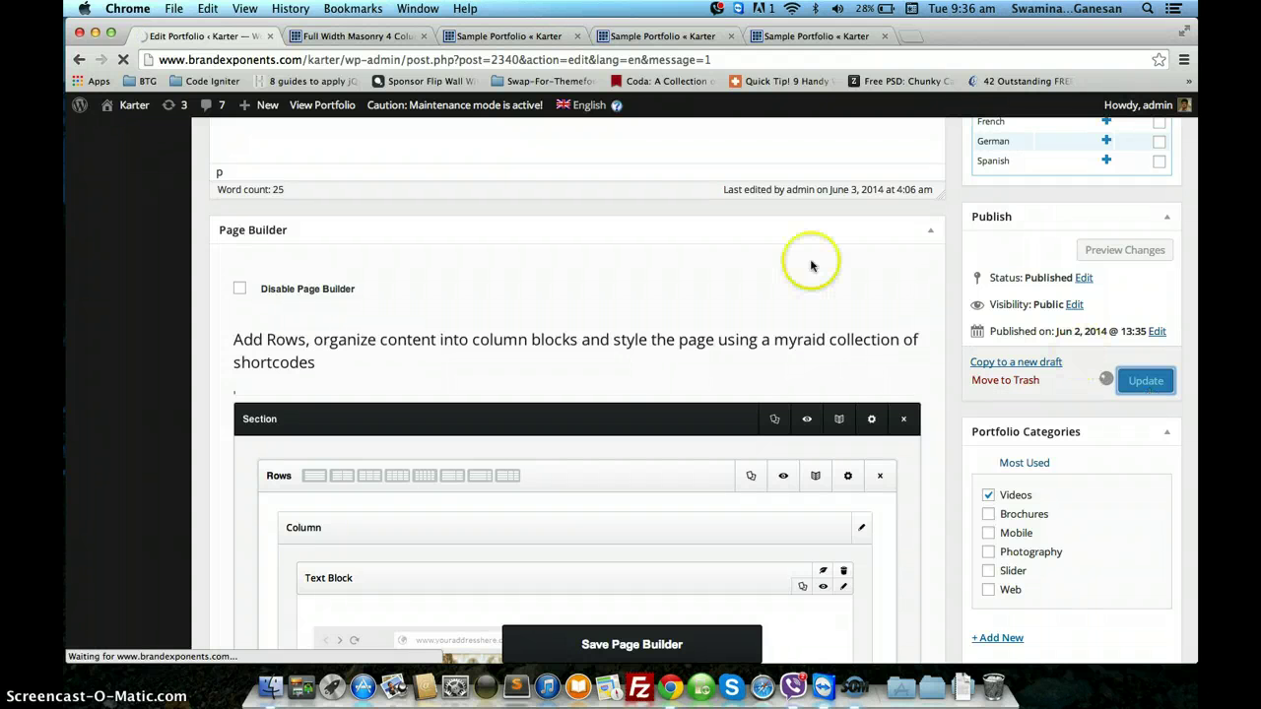
Open Sample Portfolio in another new tab from the masonry page to load it with the normal right sidebar style
{"action": "left_click", "coordinate": [370, 37]}
{"action": "right_click", "coordinate": [325, 273]}
{"action": "left_click", "coordinate": [345, 266]}
{"action": "left_click", "coordinate": [462, 38]}
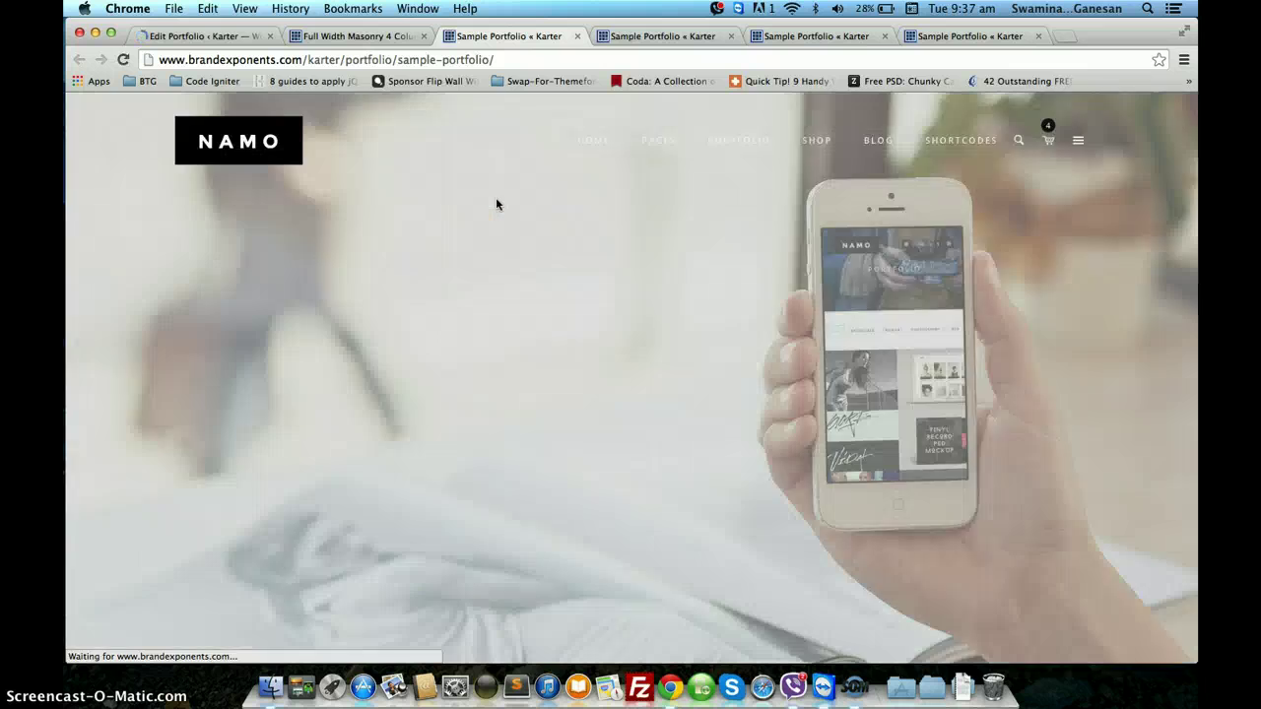
Examine how the normal right sidebar sits beside the content on the live Sample Portfolio page
{"action": "left_click", "coordinate": [552, 253]}
{"action": "scroll", "coordinate": [555, 254], "scroll_direction": "down", "scroll_amount": 3}
{"action": "scroll", "coordinate": [555, 254], "scroll_direction": "down", "scroll_amount": 10}
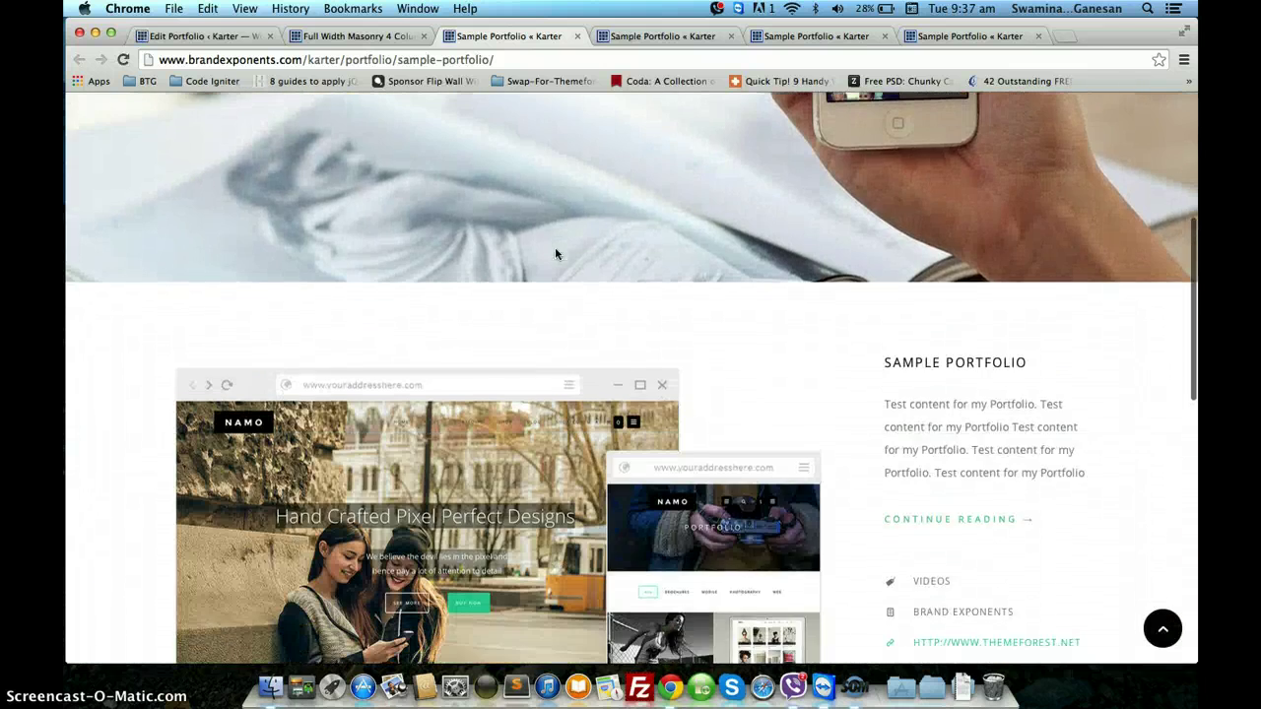
{"action": "scroll", "coordinate": [555, 255], "scroll_direction": "up", "scroll_amount": 8}
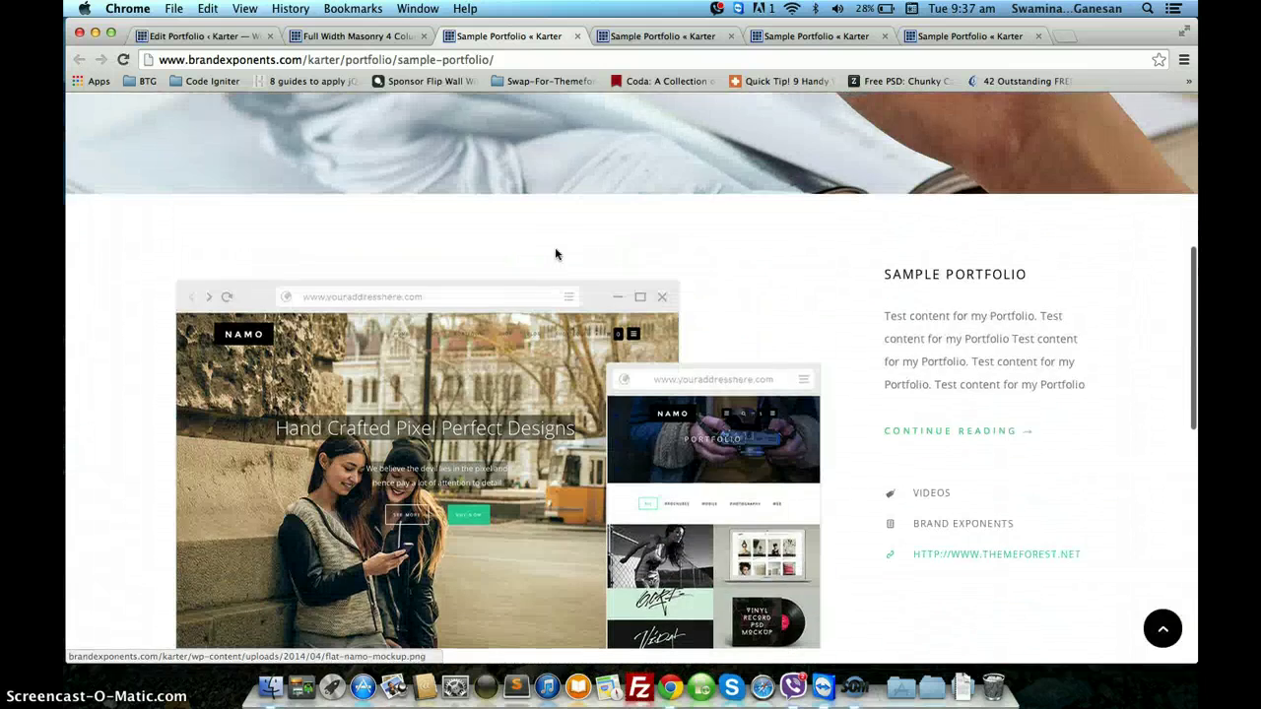
Switch the entry's Portfolio Single Page Style to Single Page - Normal Left Sidebar and update the entry
{"action": "left_click", "coordinate": [216, 39]}
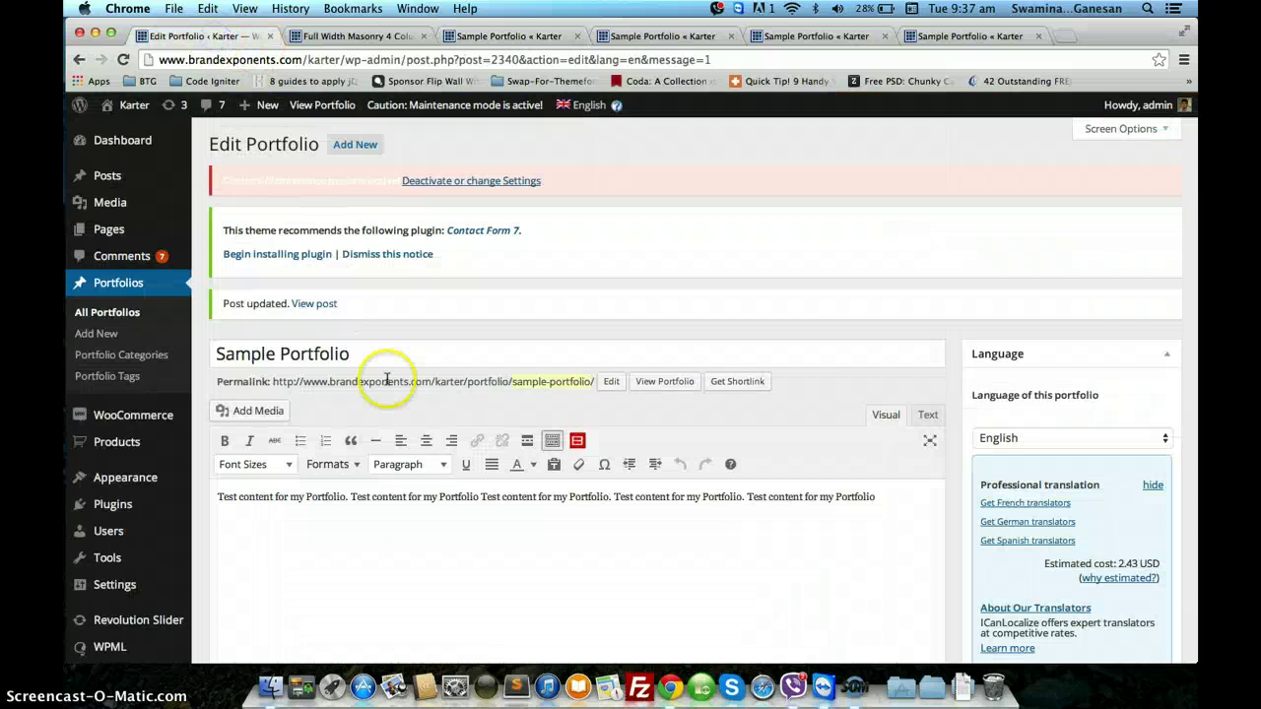
{"action": "scroll", "coordinate": [385, 374], "scroll_direction": "down", "scroll_amount": 15}
{"action": "scroll", "coordinate": [386, 374], "scroll_direction": "down", "scroll_amount": 12}
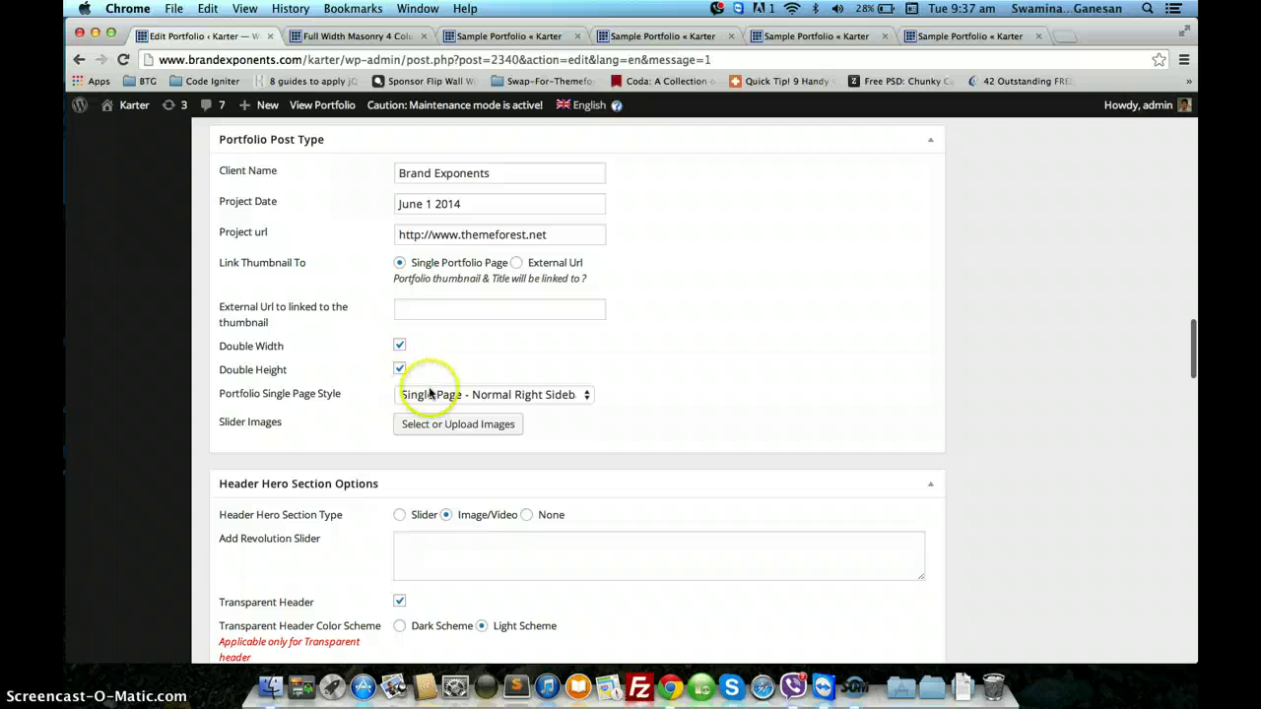
{"action": "left_click", "coordinate": [429, 393]}
{"action": "left_click", "coordinate": [431, 410]}
{"action": "left_click", "coordinate": [692, 383]}
{"action": "scroll", "coordinate": [696, 385], "scroll_direction": "up", "scroll_amount": 3}
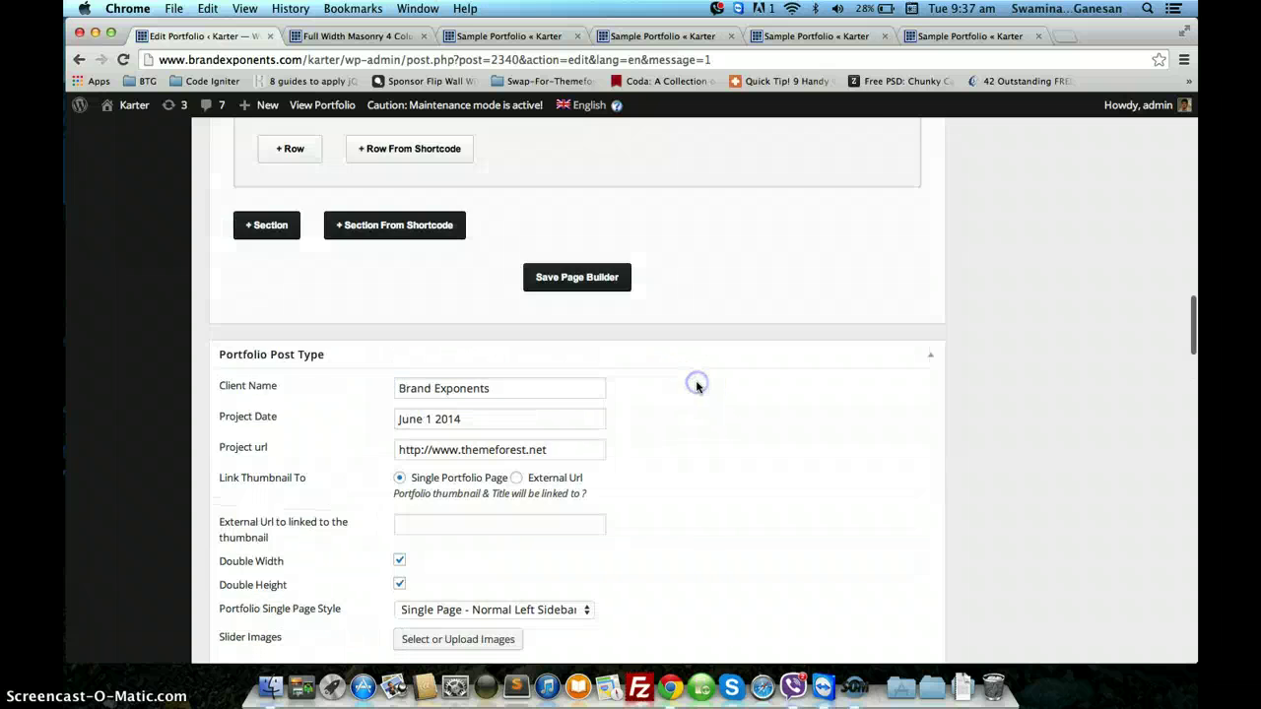
{"action": "scroll", "coordinate": [697, 386], "scroll_direction": "up", "scroll_amount": 10}
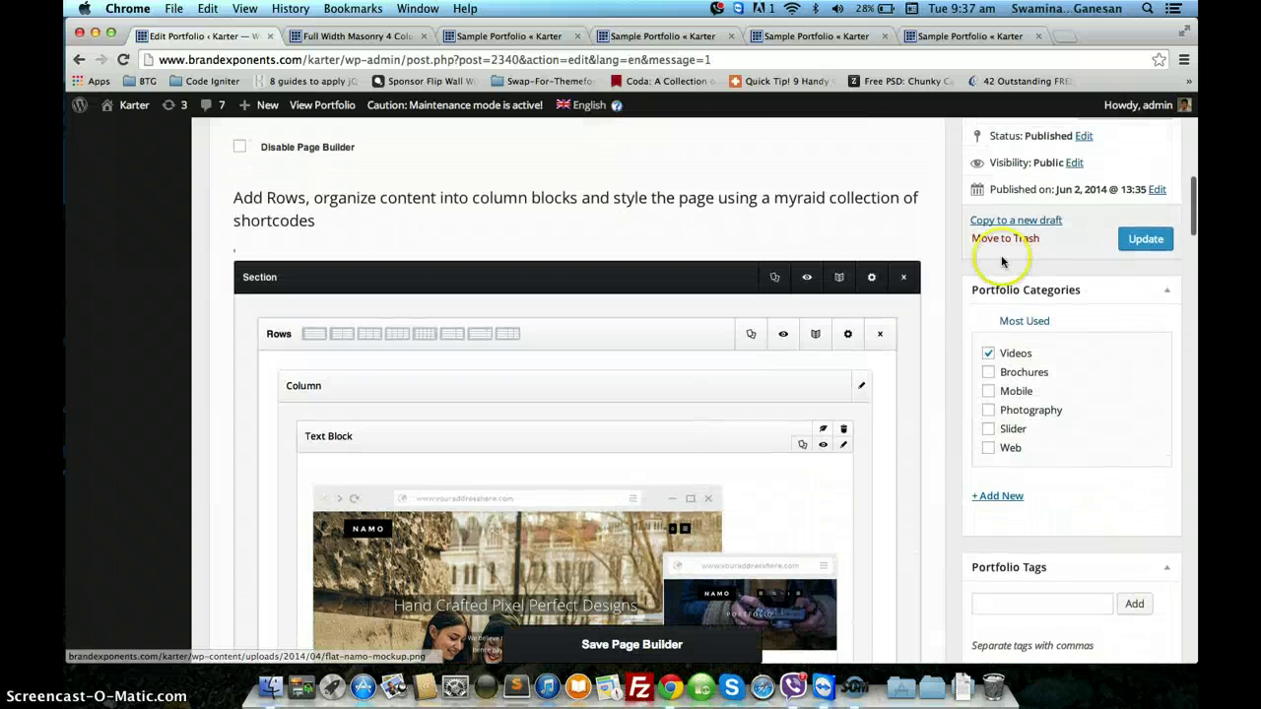
{"action": "left_click", "coordinate": [1146, 239]}
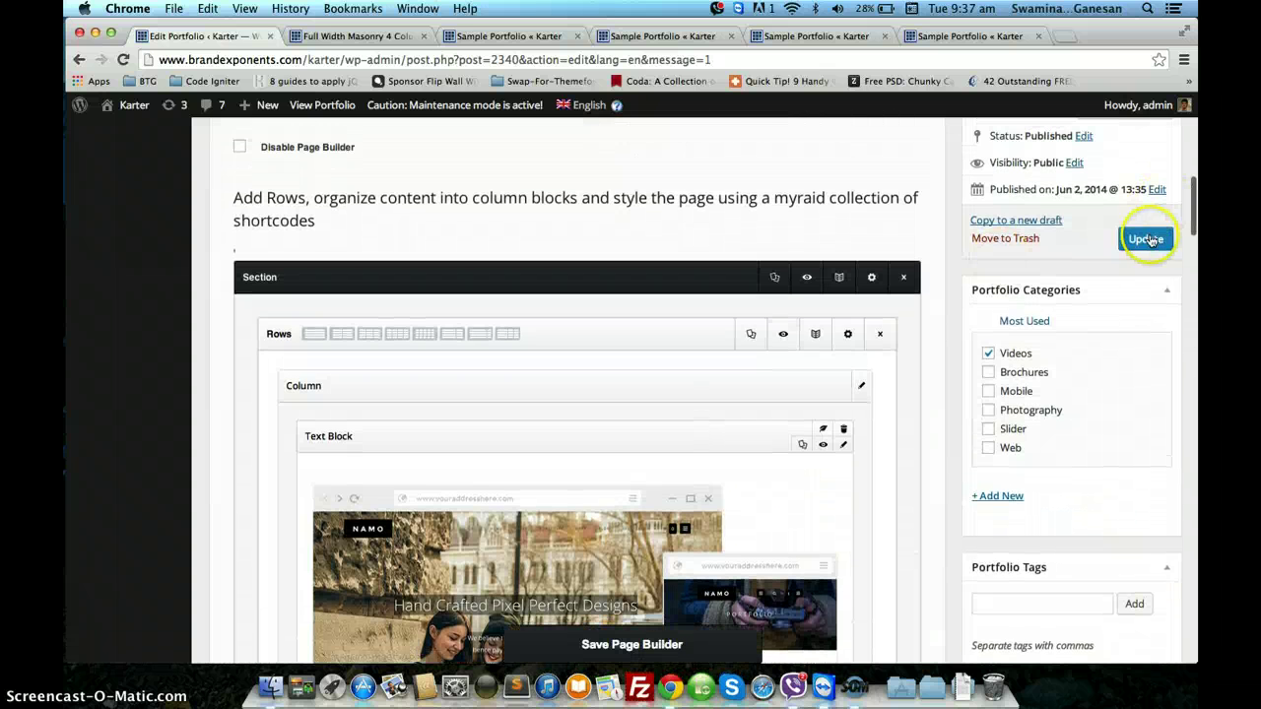
{"action": "left_click", "coordinate": [334, 38]}
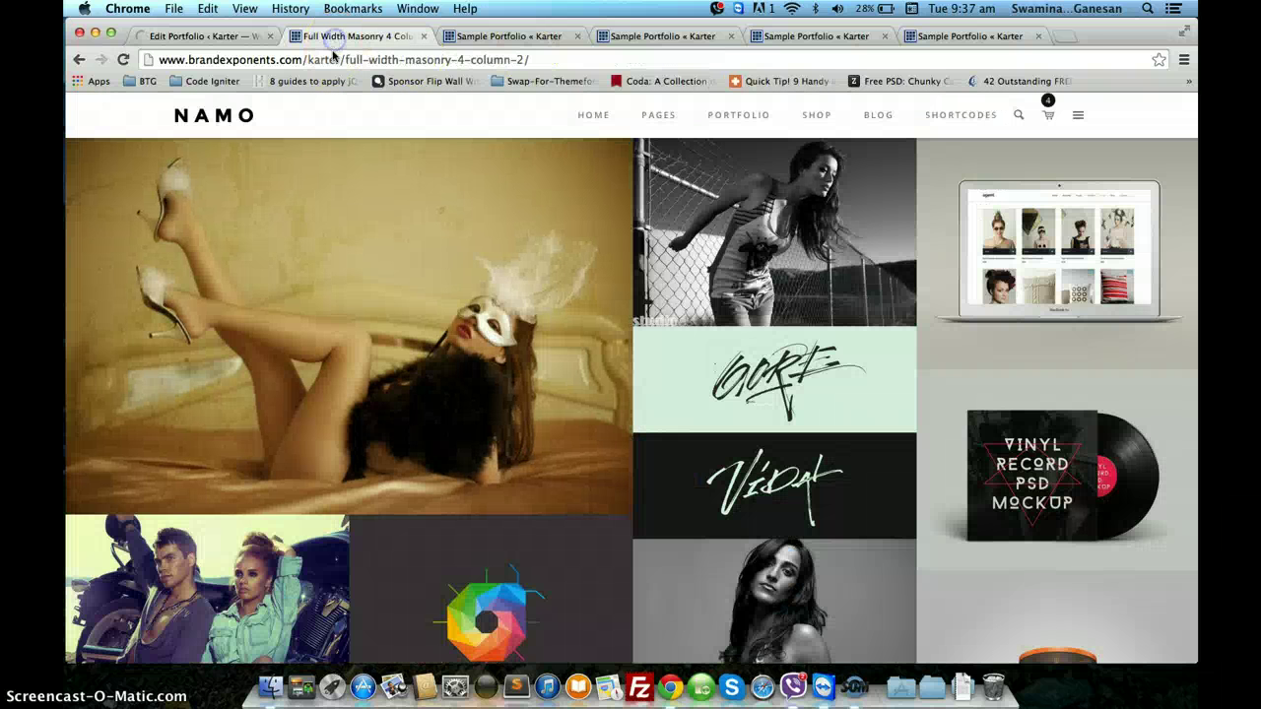
{"action": "left_click", "coordinate": [205, 38]}
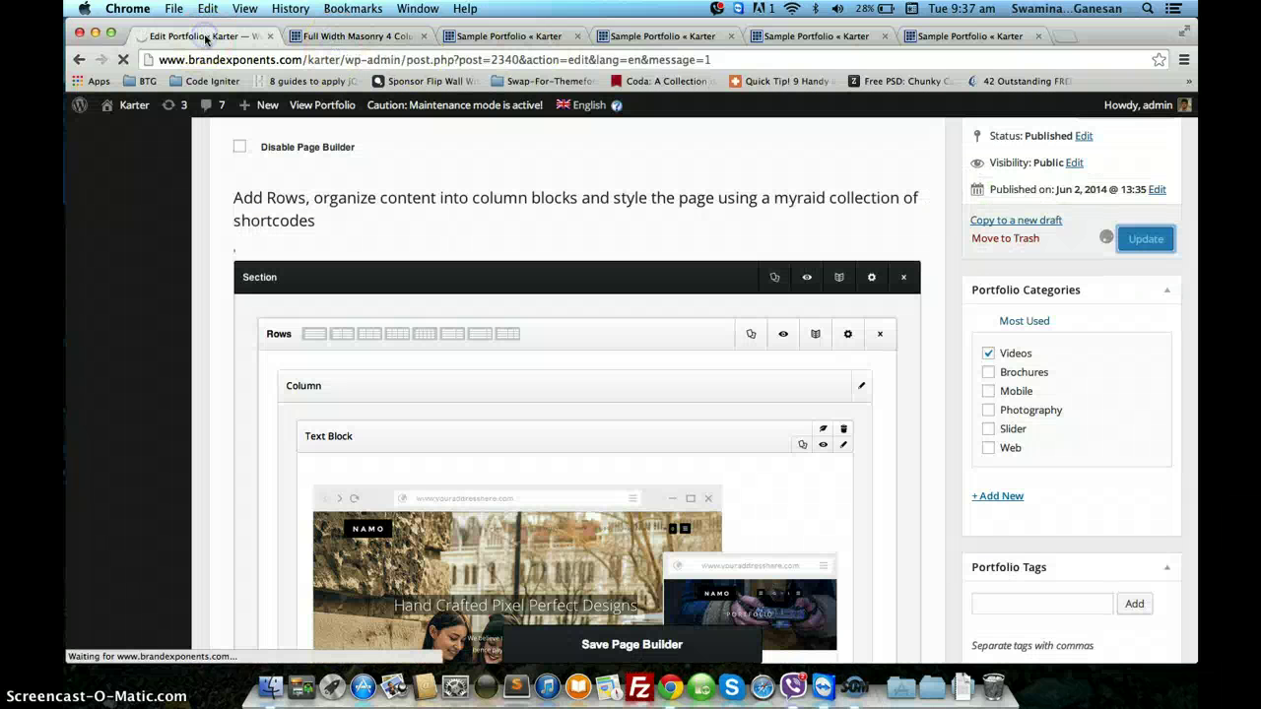
Open Sample Portfolio in a new tab from the masonry page and check its normal left sidebar layout
{"action": "left_click", "coordinate": [330, 37]}
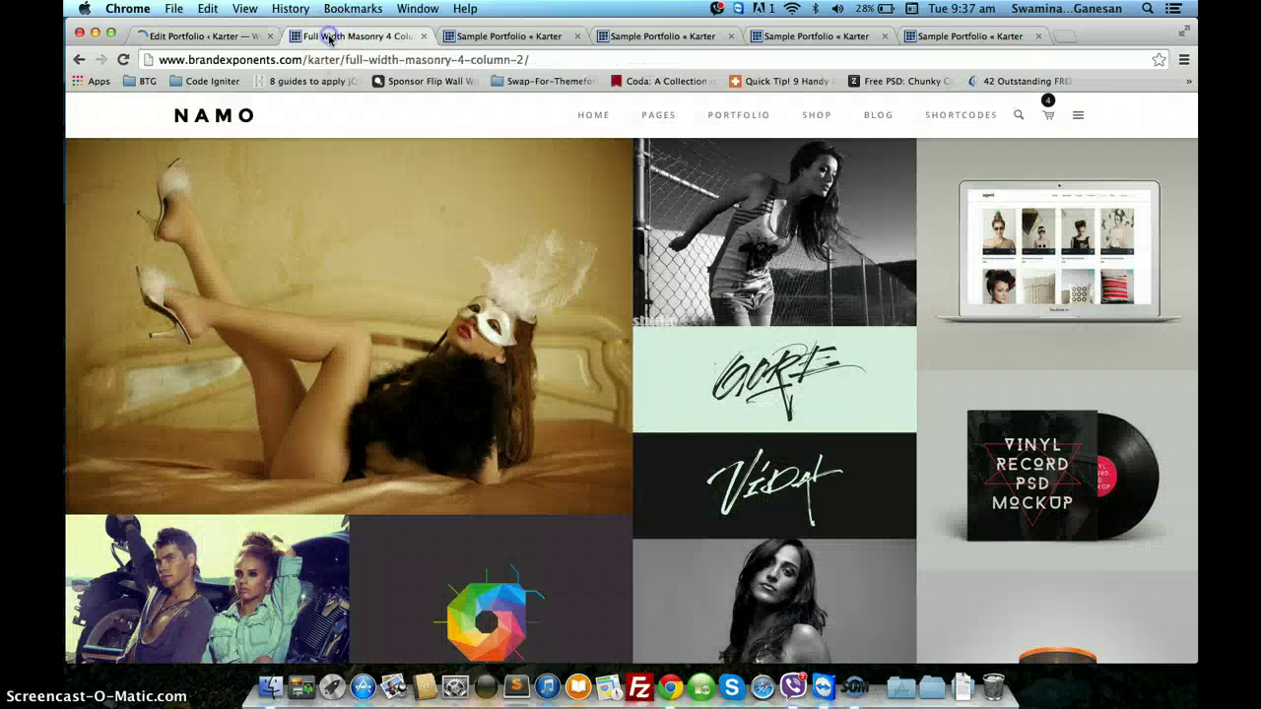
{"action": "right_click", "coordinate": [302, 245]}
{"action": "left_click", "coordinate": [317, 252]}
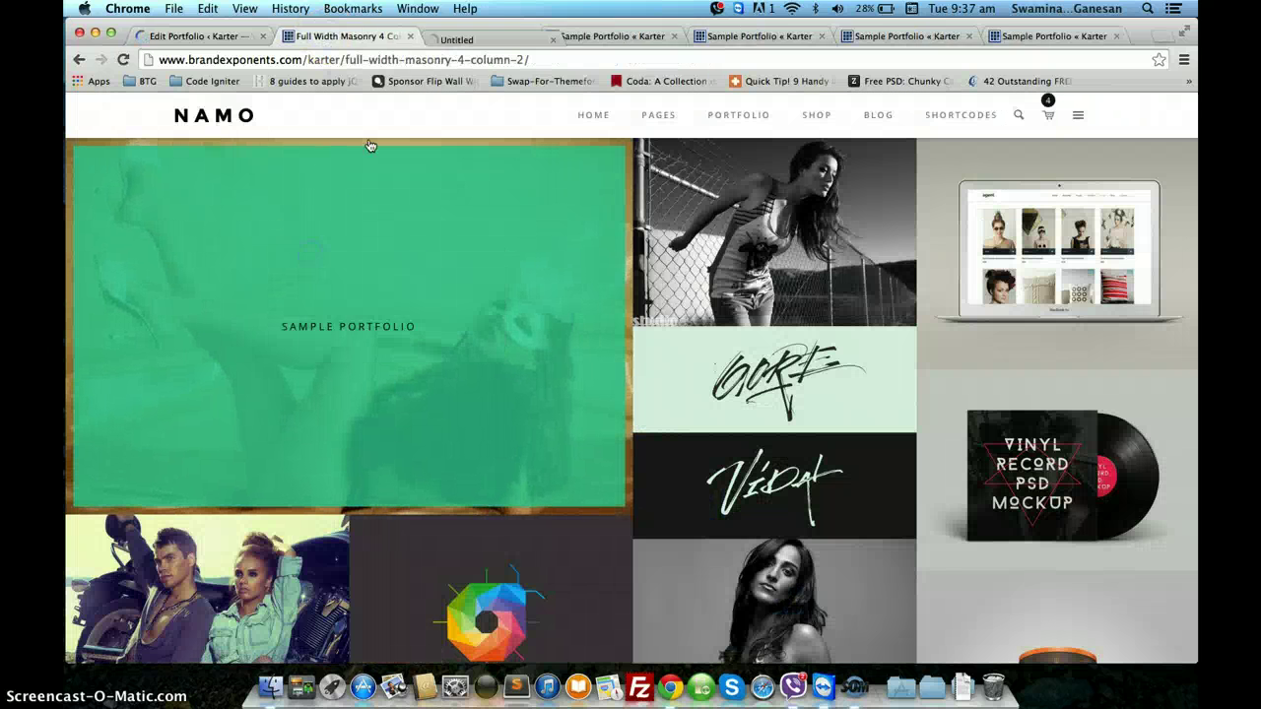
{"action": "left_click", "coordinate": [458, 36]}
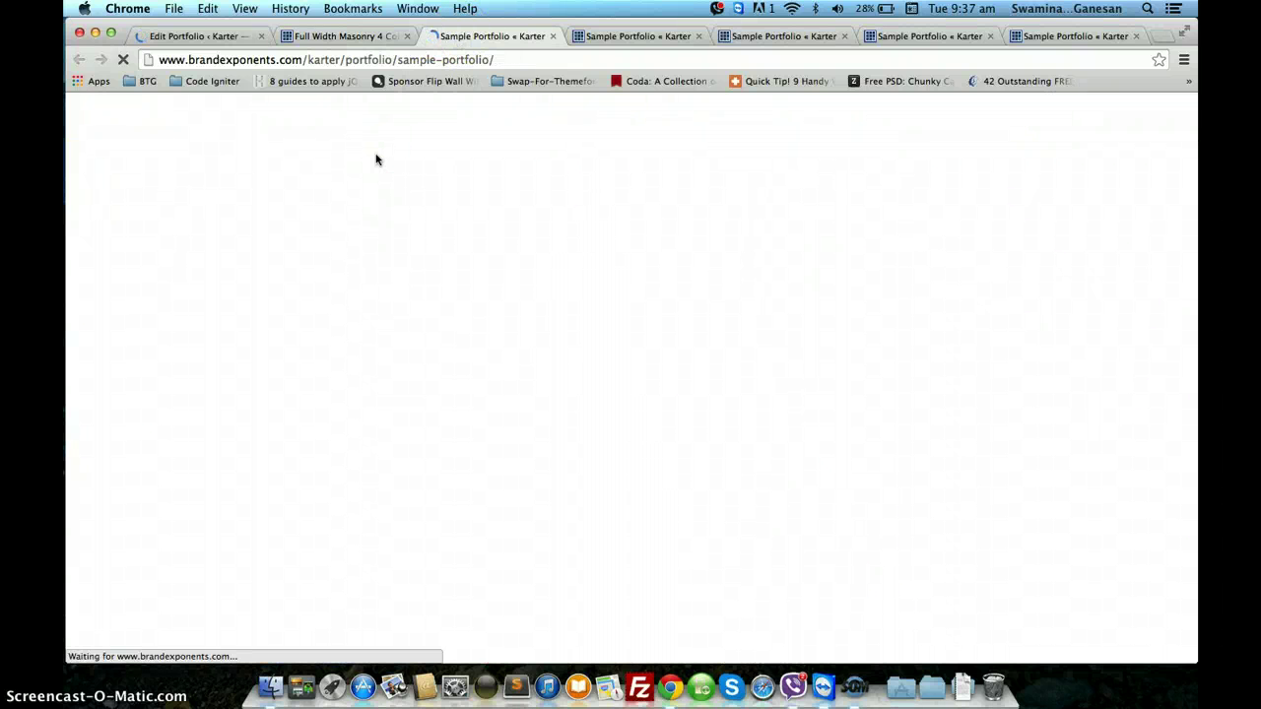
{"action": "scroll", "coordinate": [360, 256], "scroll_direction": "down", "scroll_amount": 10}
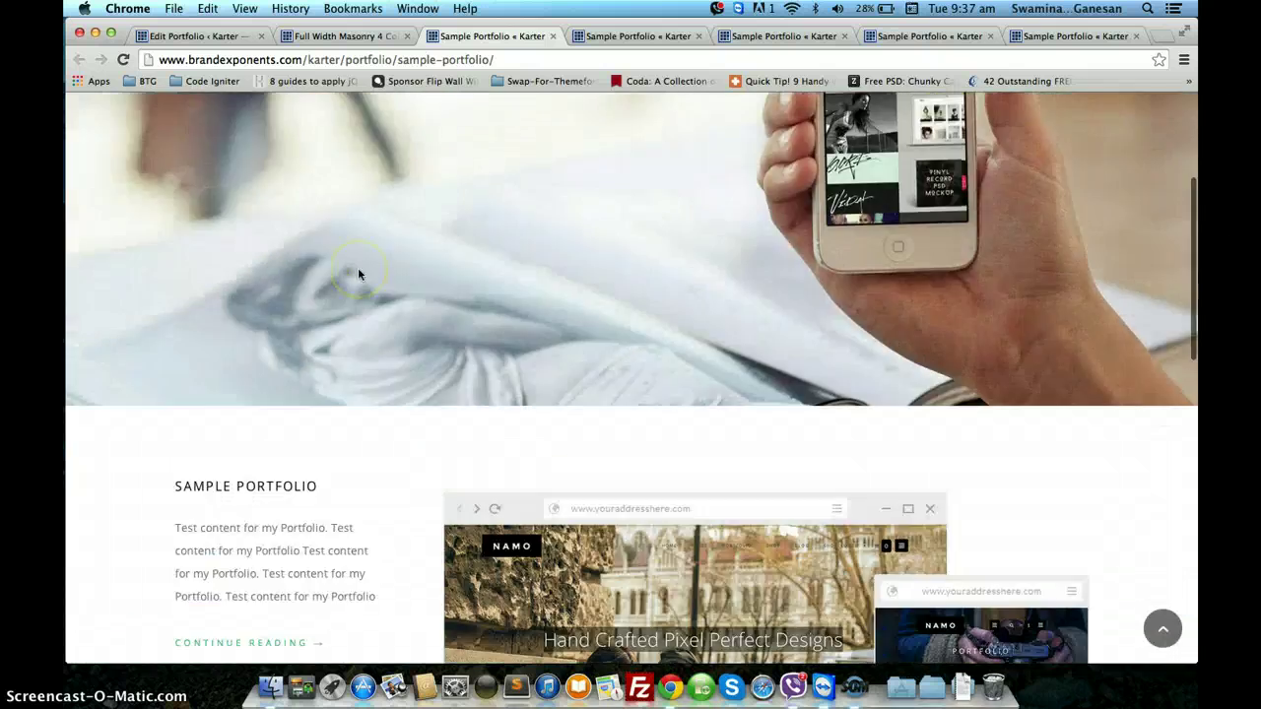
{"action": "scroll", "coordinate": [360, 274], "scroll_direction": "down", "scroll_amount": 3}
{"action": "scroll", "coordinate": [295, 197], "scroll_direction": "up", "scroll_amount": 15}
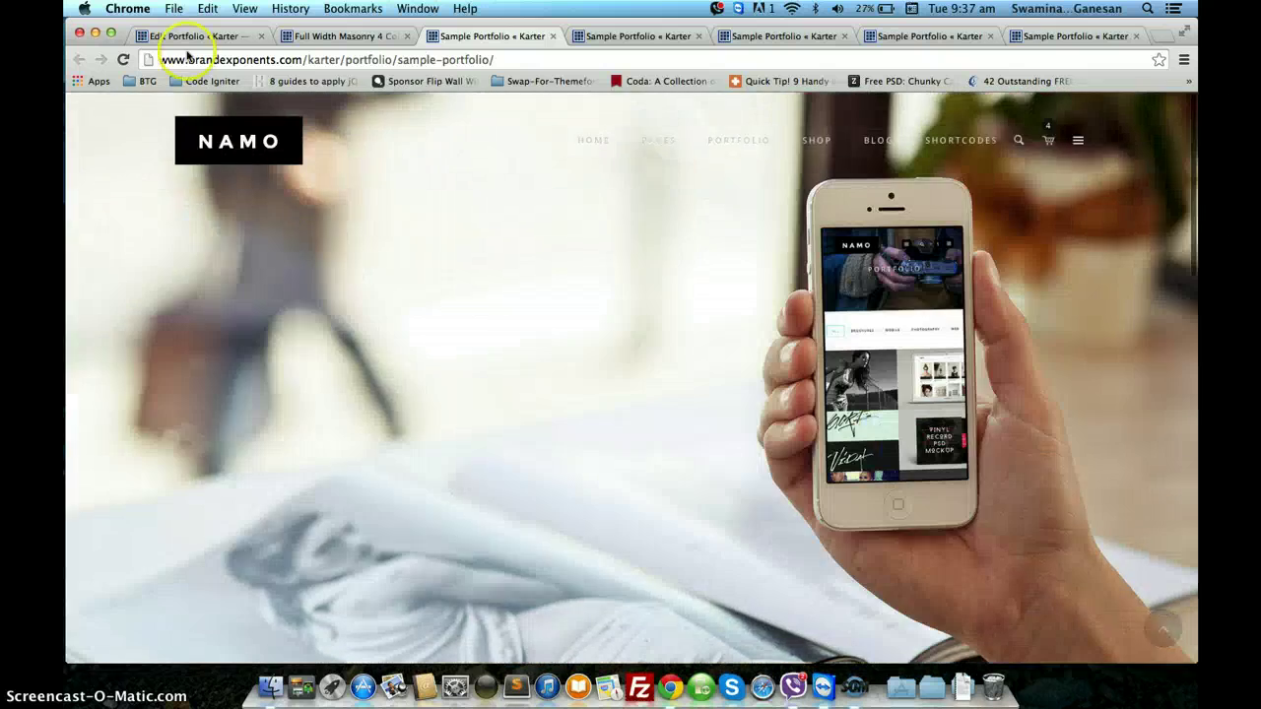
Change the Sample Portfolio entry's Portfolio Single Page Style to Horizontal Carousel Slider
{"action": "left_click", "coordinate": [173, 37]}
{"action": "scroll", "coordinate": [251, 296], "scroll_direction": "down", "scroll_amount": 8}
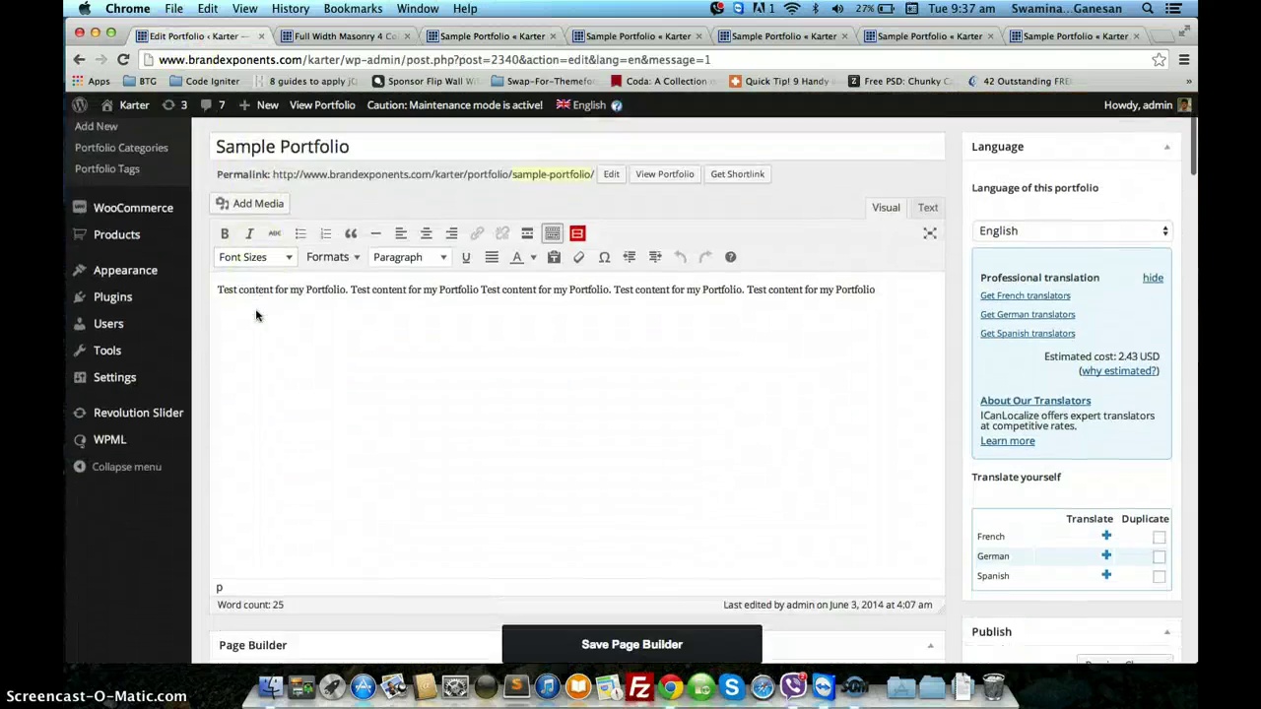
{"action": "scroll", "coordinate": [256, 315], "scroll_direction": "down", "scroll_amount": 15}
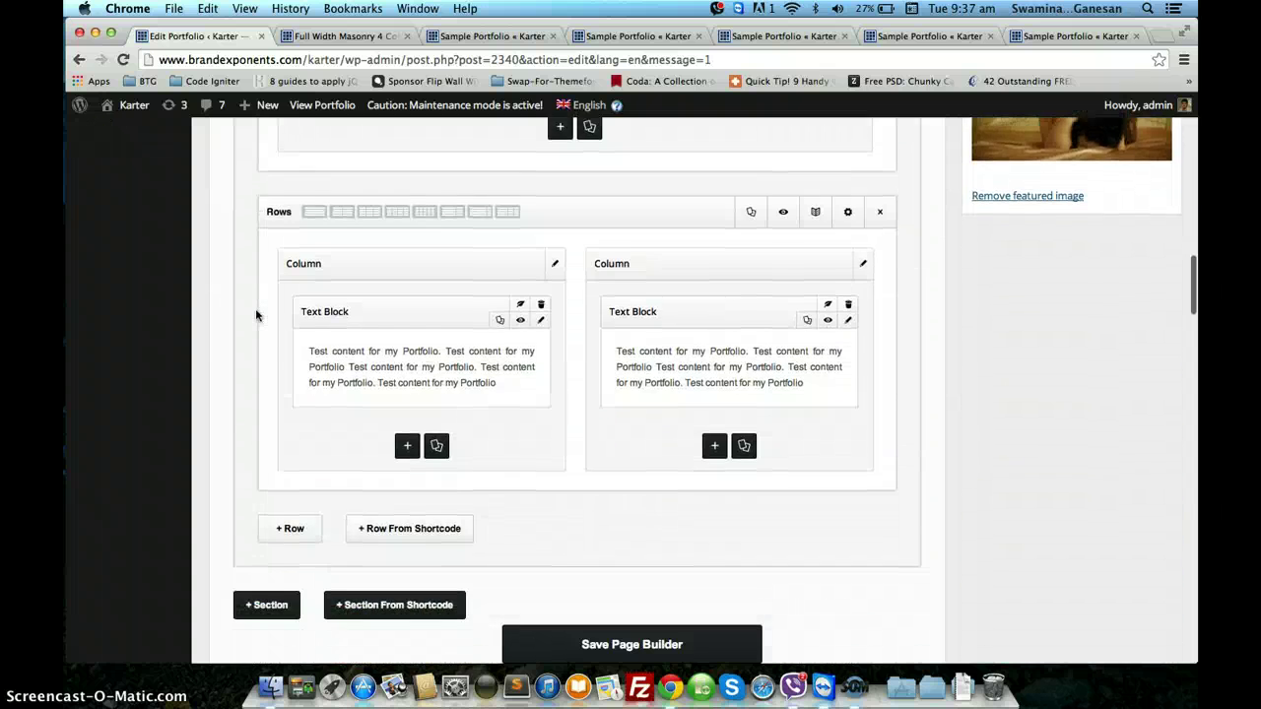
{"action": "scroll", "coordinate": [256, 311], "scroll_direction": "down", "scroll_amount": 5}
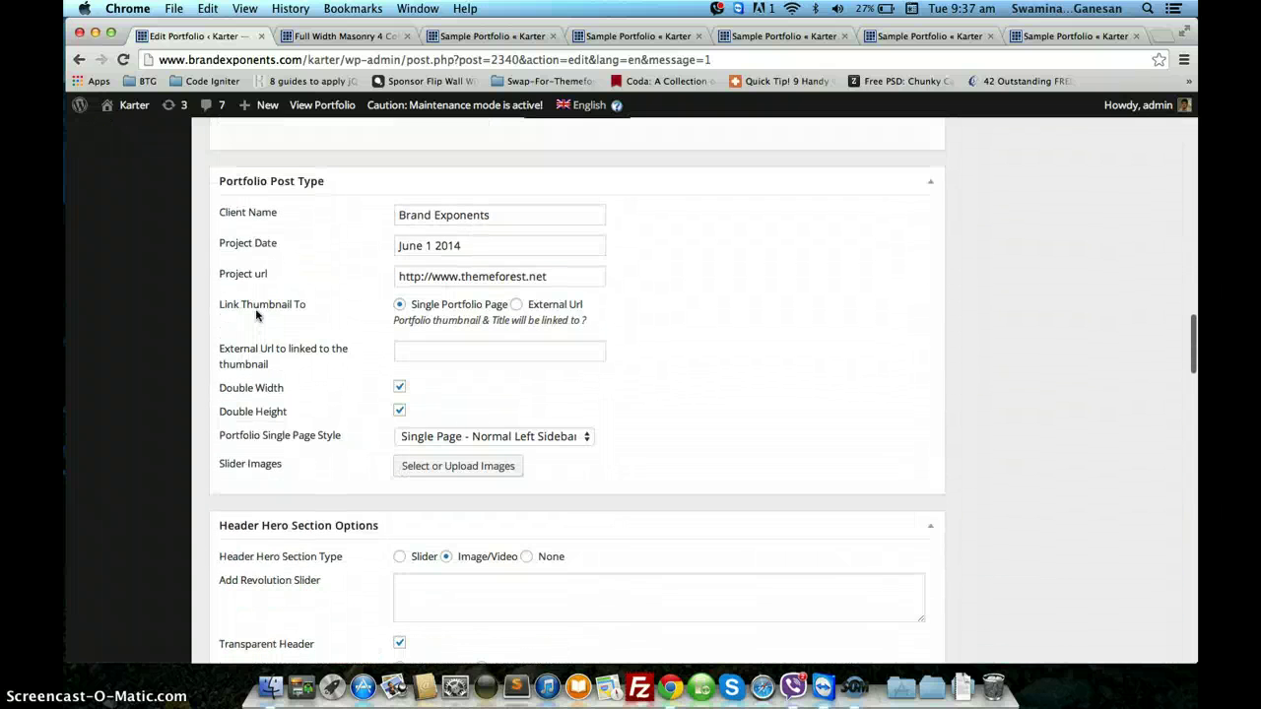
{"action": "left_click", "coordinate": [444, 446]}
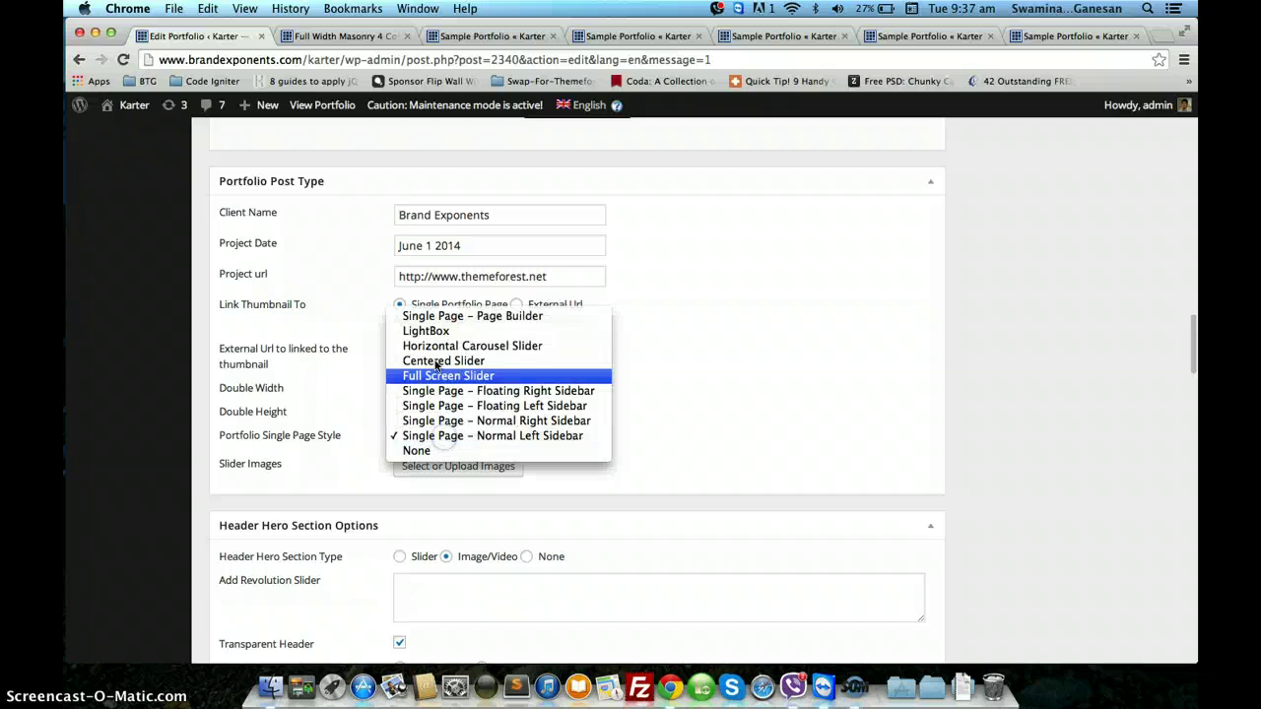
{"action": "left_click", "coordinate": [435, 353]}
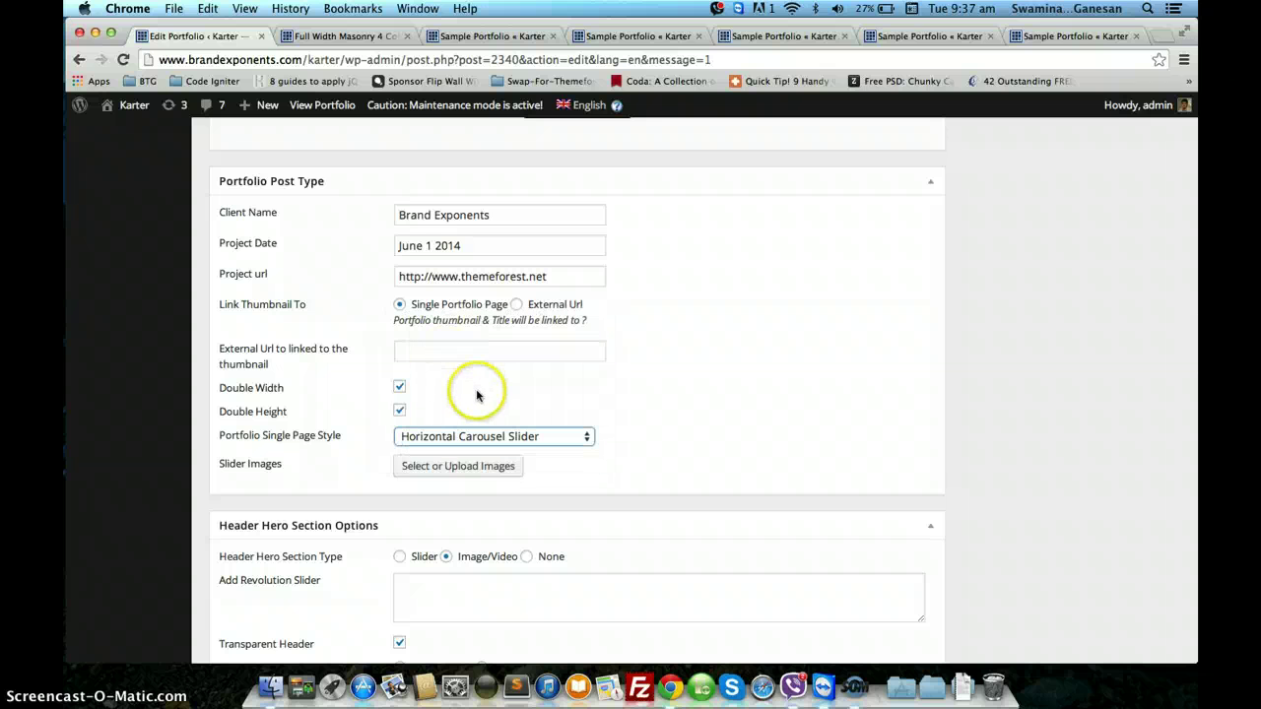
{"action": "left_click", "coordinate": [493, 471]}
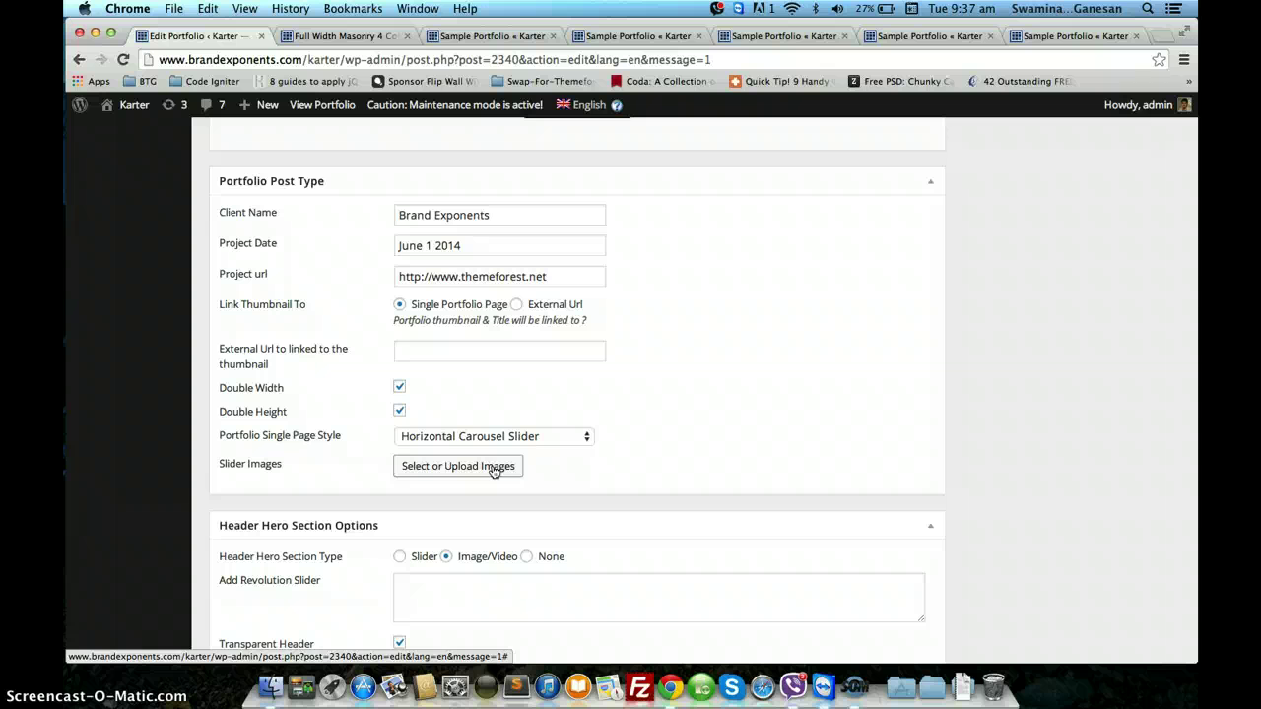
{"action": "left_click", "coordinate": [318, 471]}
{"action": "left_click", "coordinate": [451, 465]}
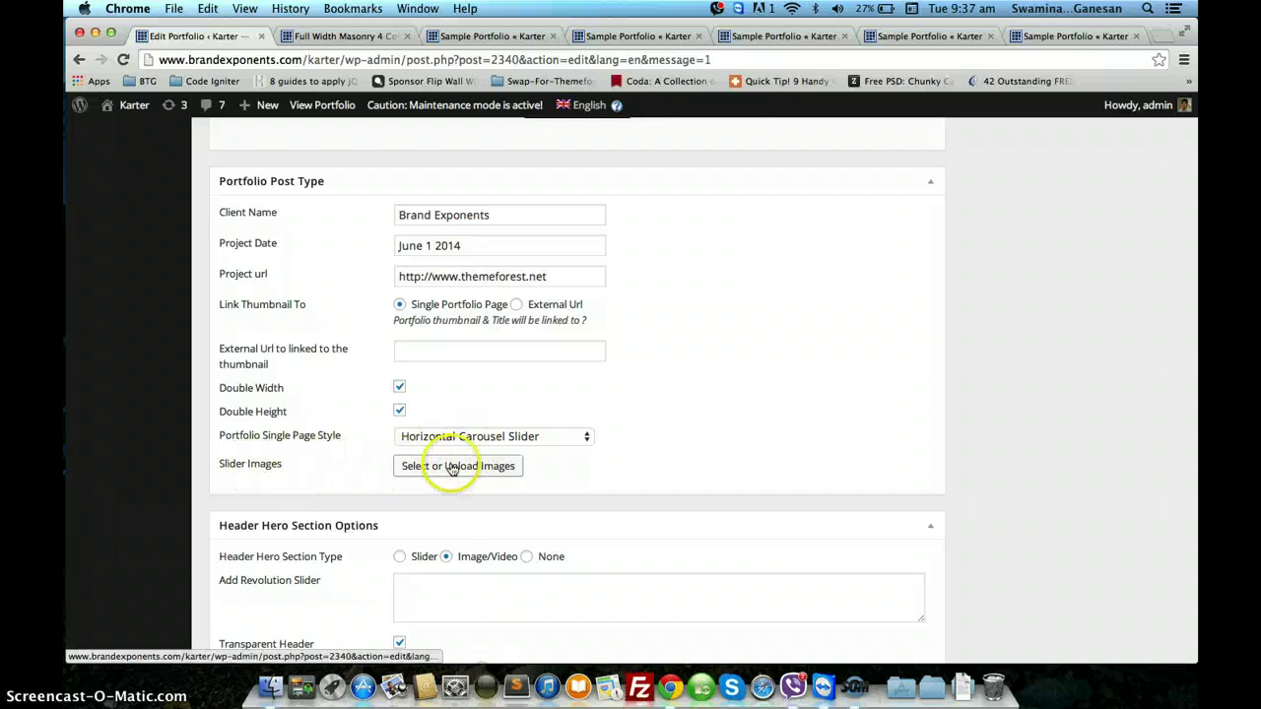
{"action": "left_click", "coordinate": [504, 466]}
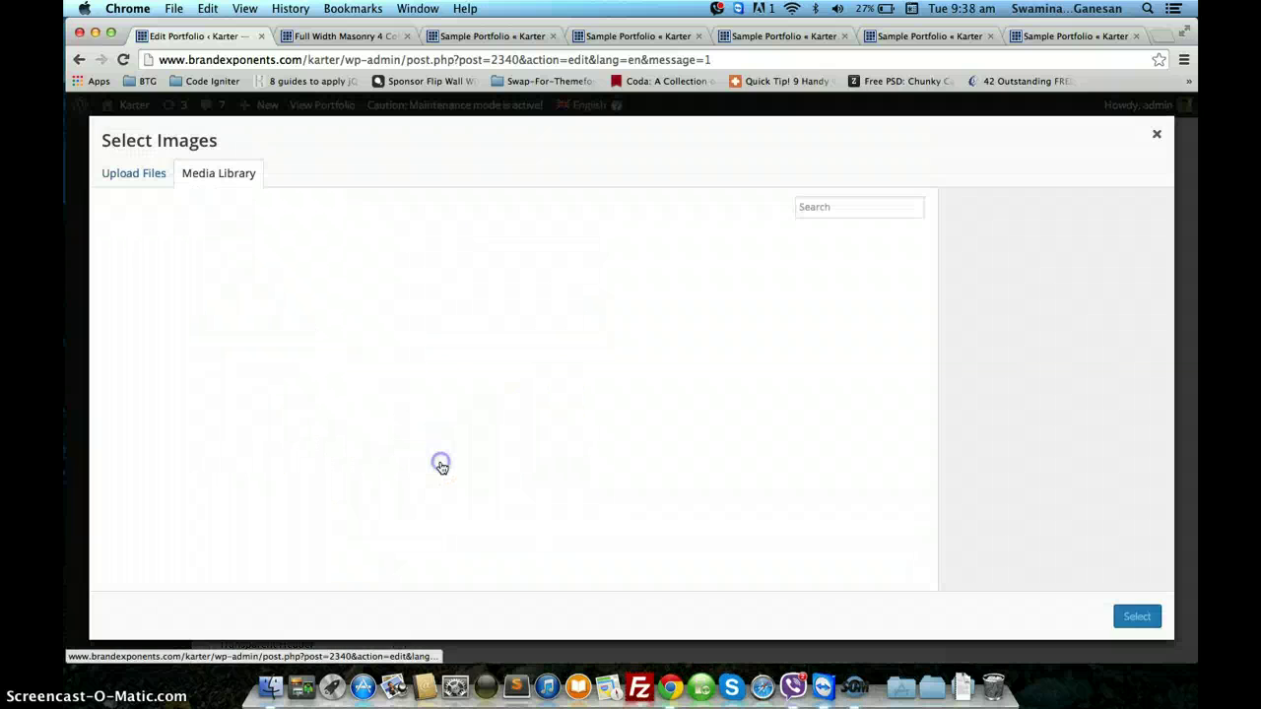
{"action": "left_click", "coordinate": [463, 442]}
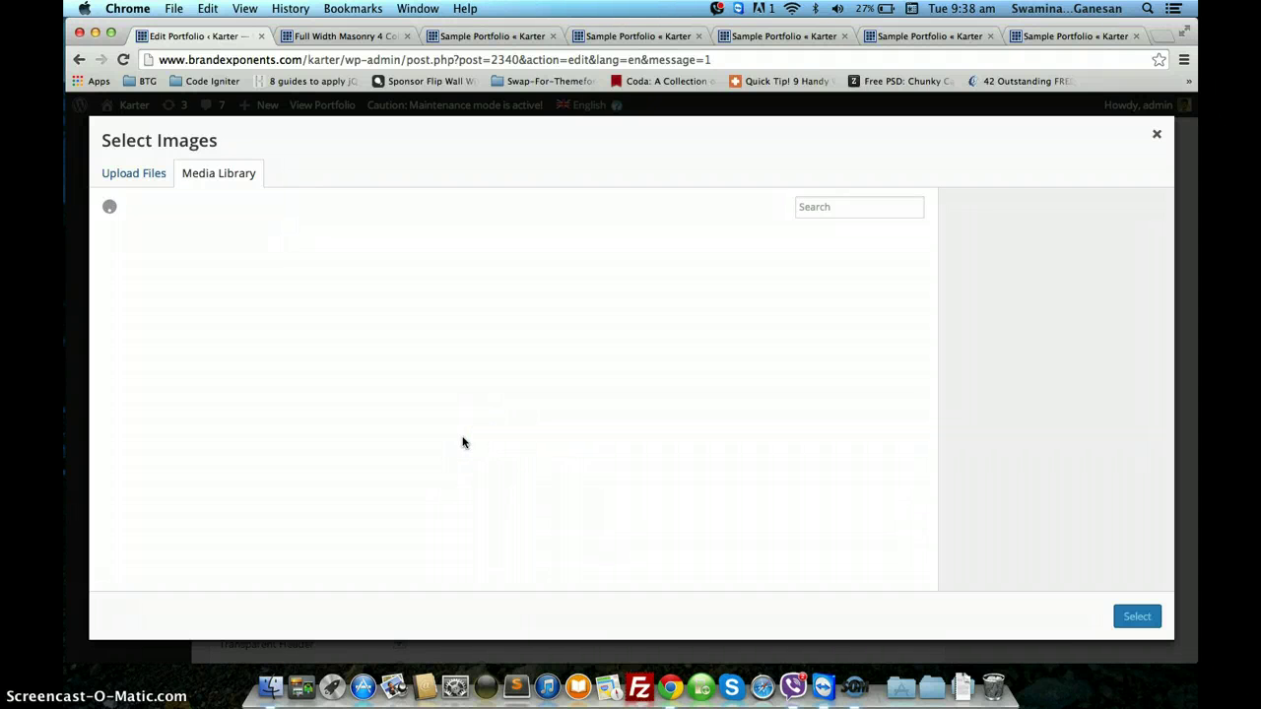
{"action": "left_click", "coordinate": [375, 394]}
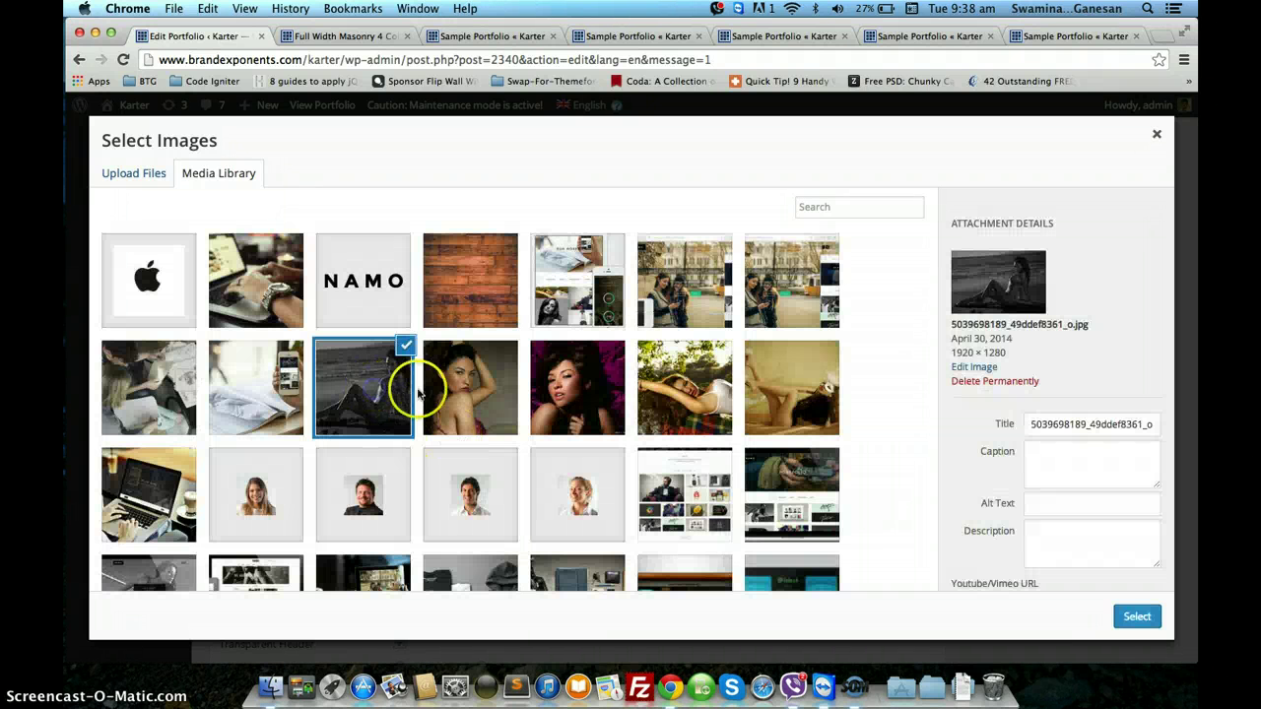
{"action": "left_click", "coordinate": [458, 388]}
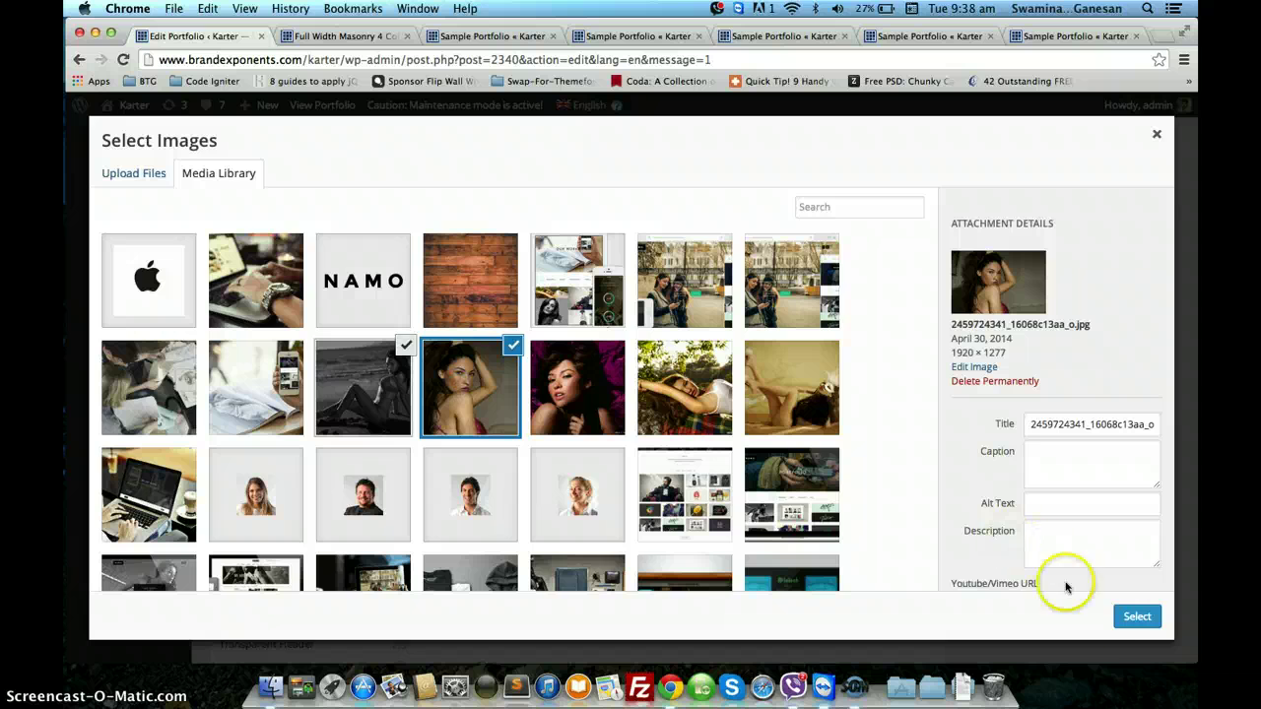
{"action": "left_click", "coordinate": [1136, 615]}
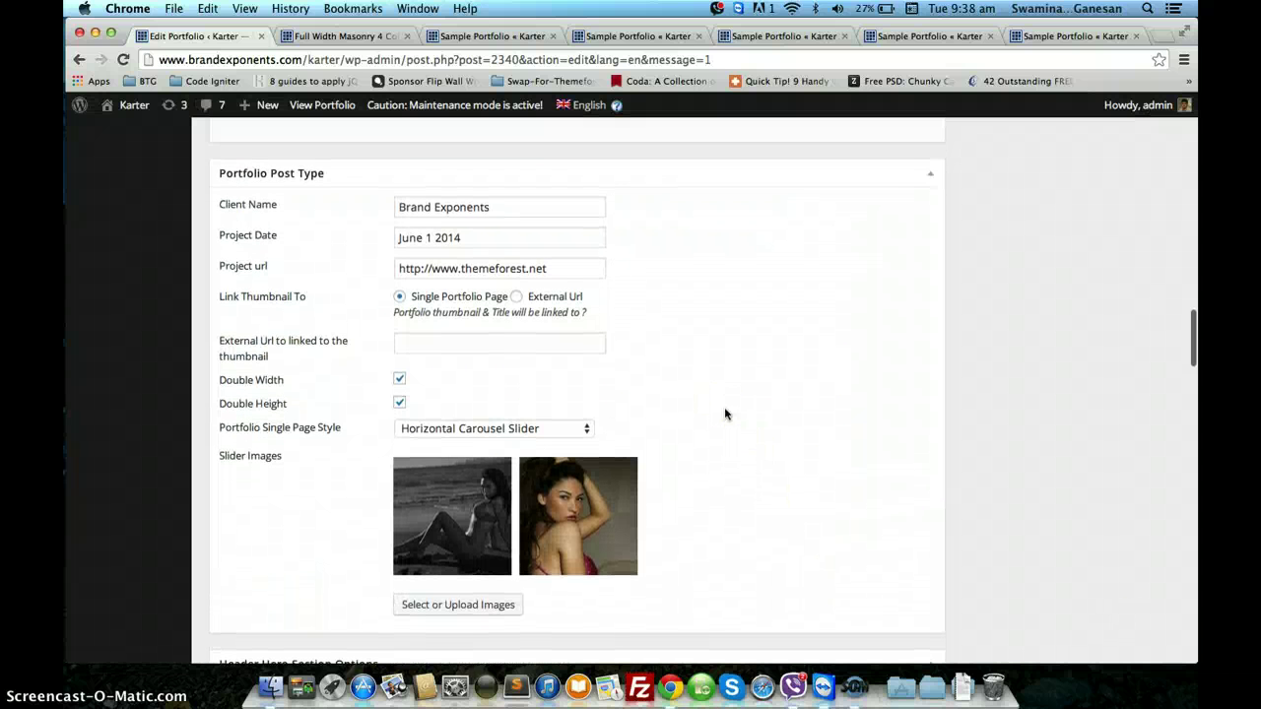
Save the page builder content and update the Sample Portfolio entry
{"action": "scroll", "coordinate": [726, 412], "scroll_direction": "up", "scroll_amount": 5}
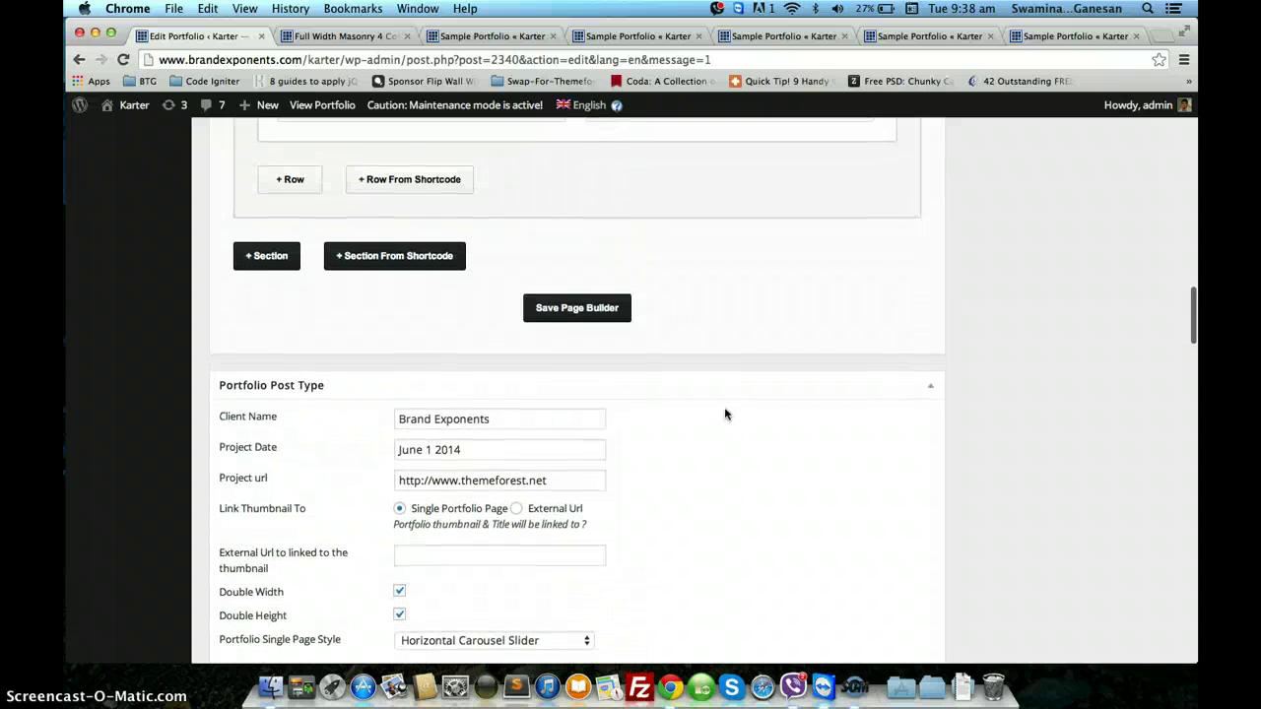
{"action": "scroll", "coordinate": [725, 414], "scroll_direction": "up", "scroll_amount": 8}
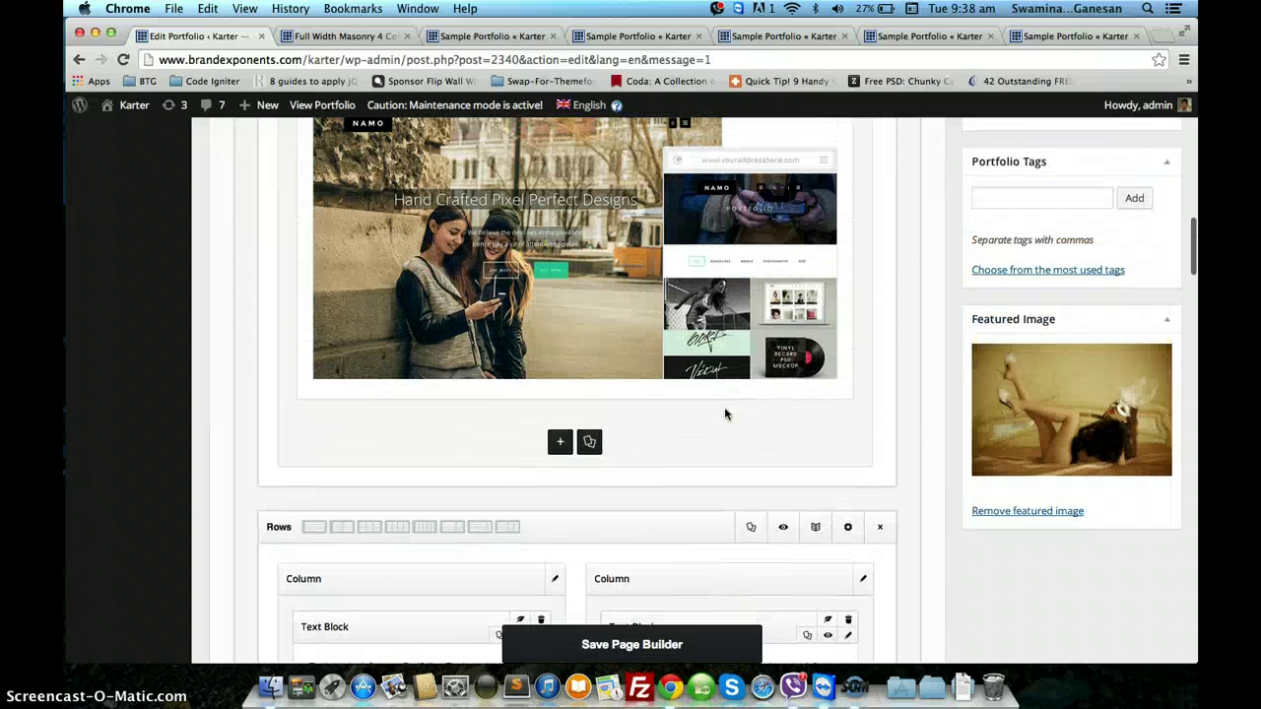
{"action": "scroll", "coordinate": [726, 415], "scroll_direction": "down", "scroll_amount": 10}
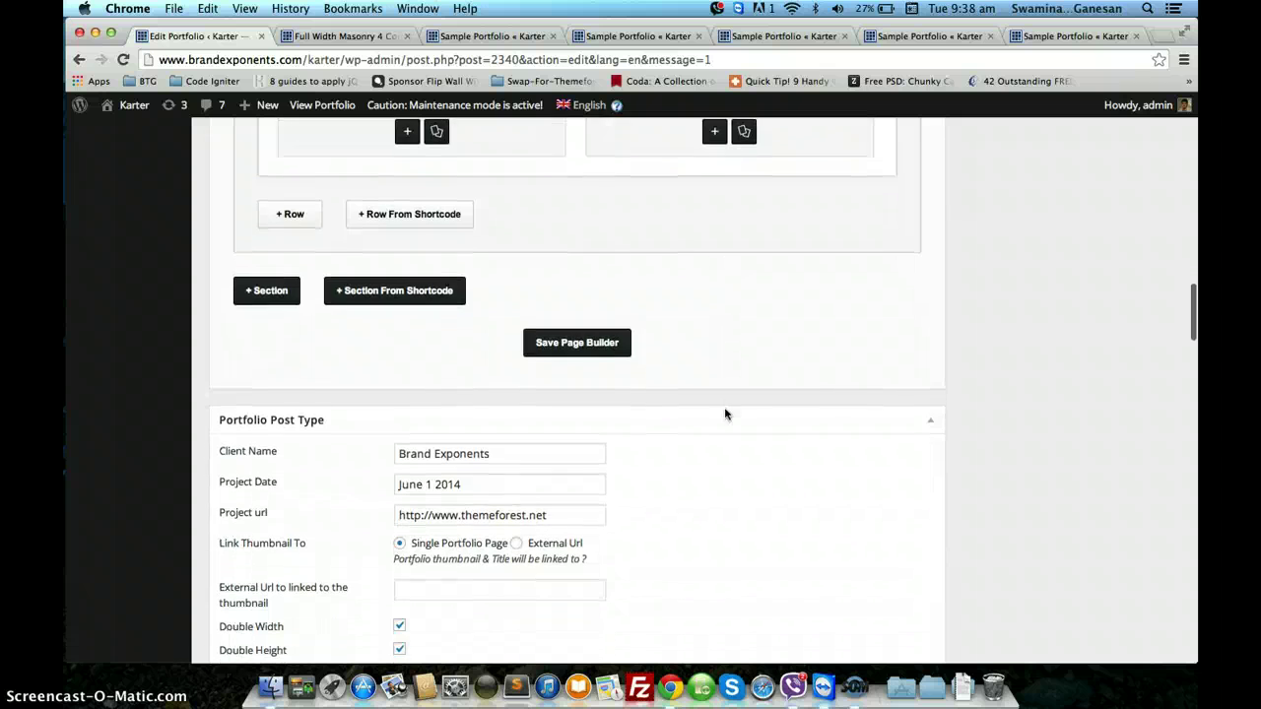
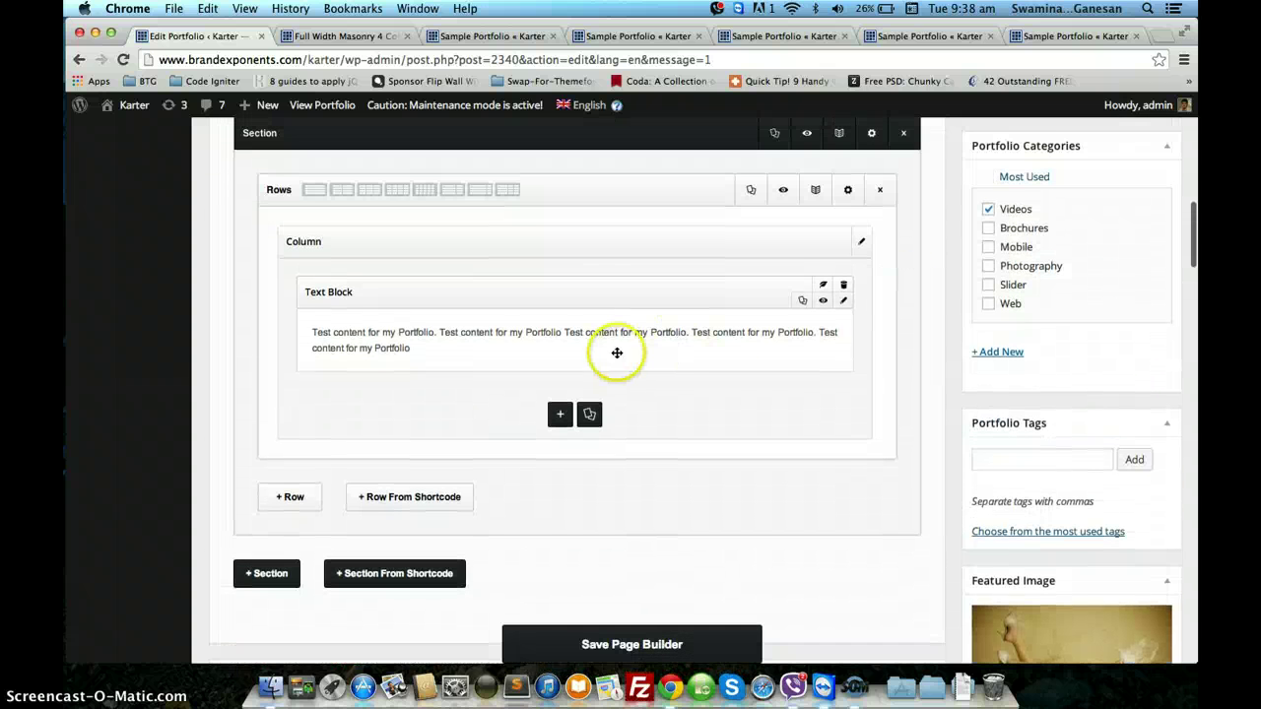
{"action": "scroll", "coordinate": [617, 353], "scroll_direction": "up", "scroll_amount": 8}
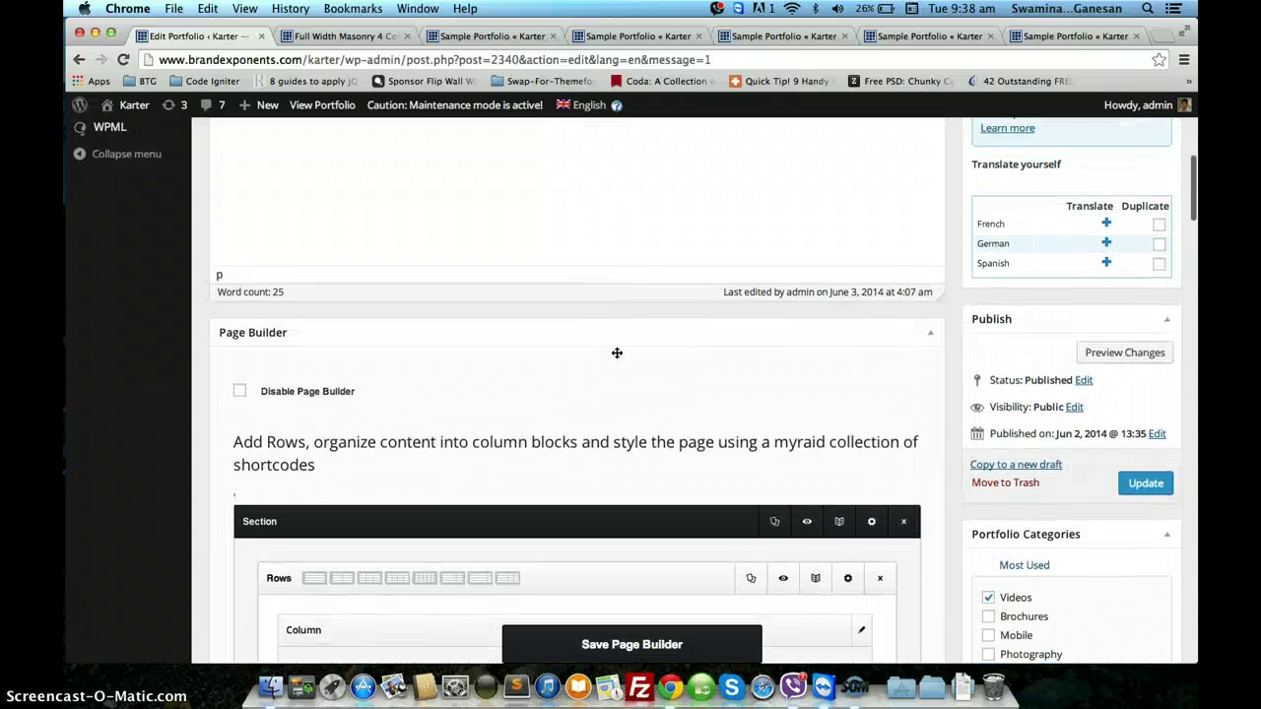
{"action": "scroll", "coordinate": [650, 352], "scroll_direction": "down", "scroll_amount": 2}
{"action": "scroll", "coordinate": [789, 512], "scroll_direction": "down", "scroll_amount": 5}
{"action": "scroll", "coordinate": [688, 532], "scroll_direction": "down", "scroll_amount": 5}
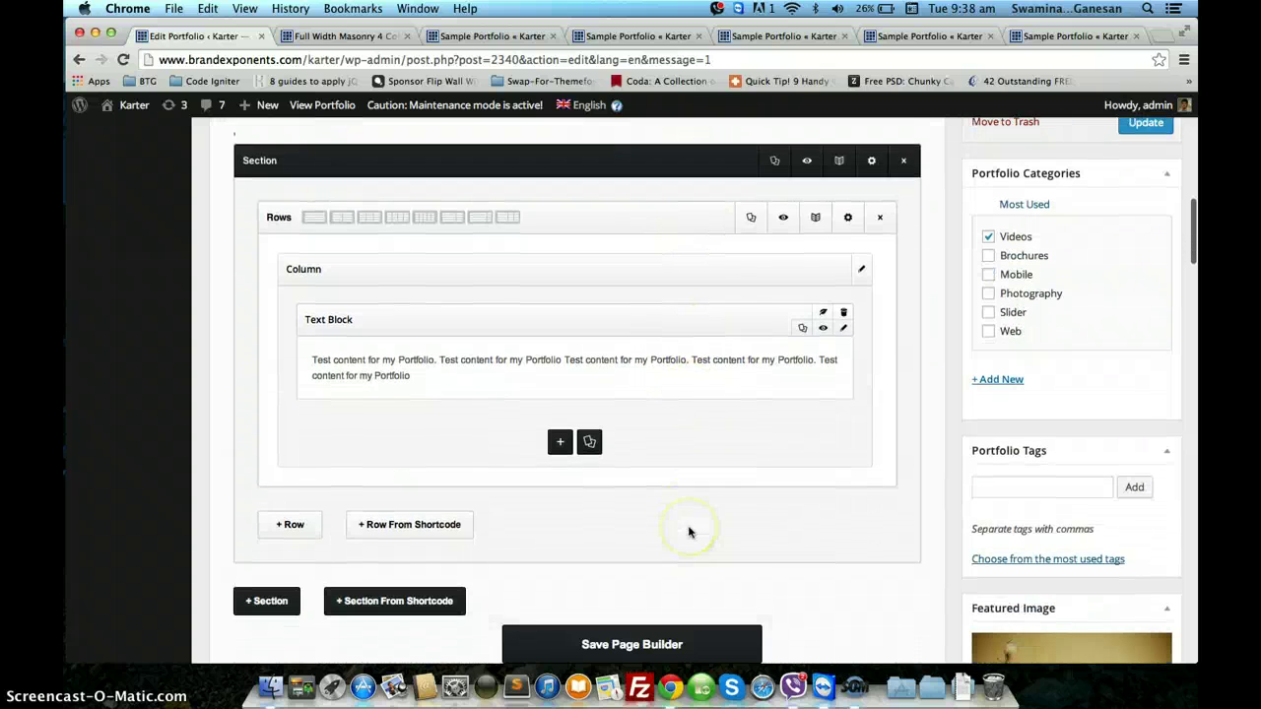
{"action": "left_click", "coordinate": [757, 510]}
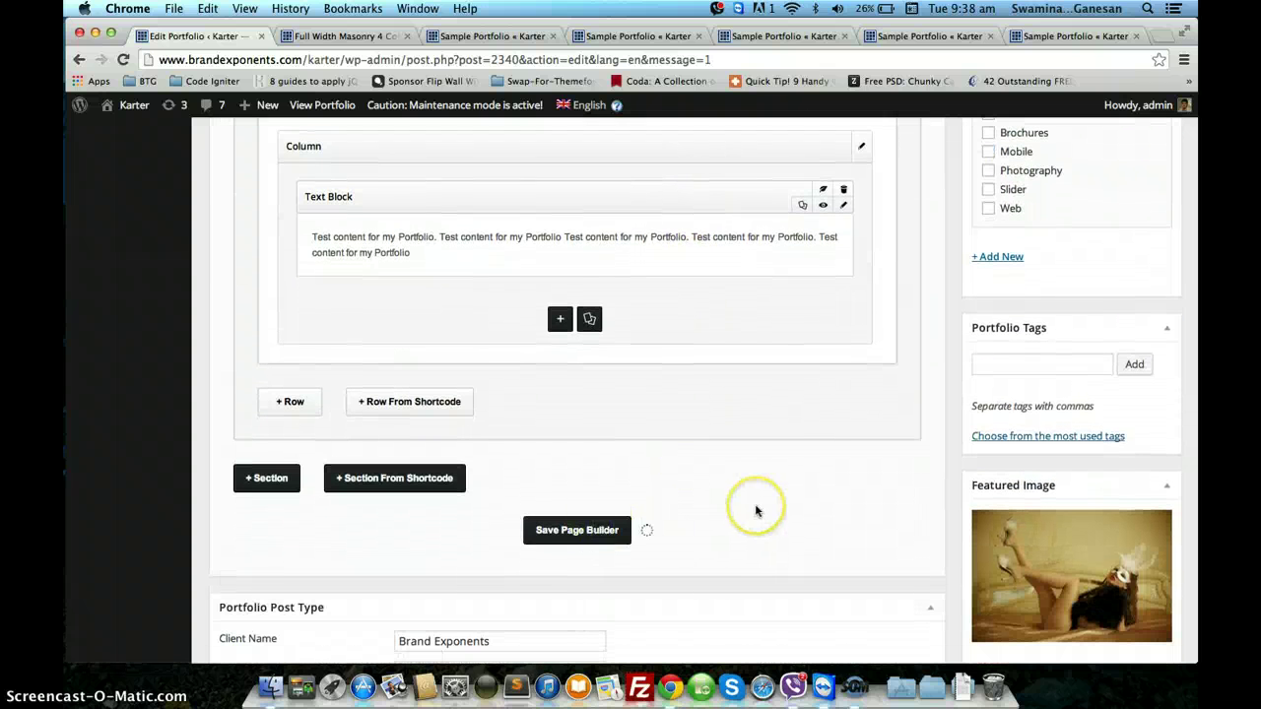
{"action": "scroll", "coordinate": [757, 510], "scroll_direction": "up", "scroll_amount": 5}
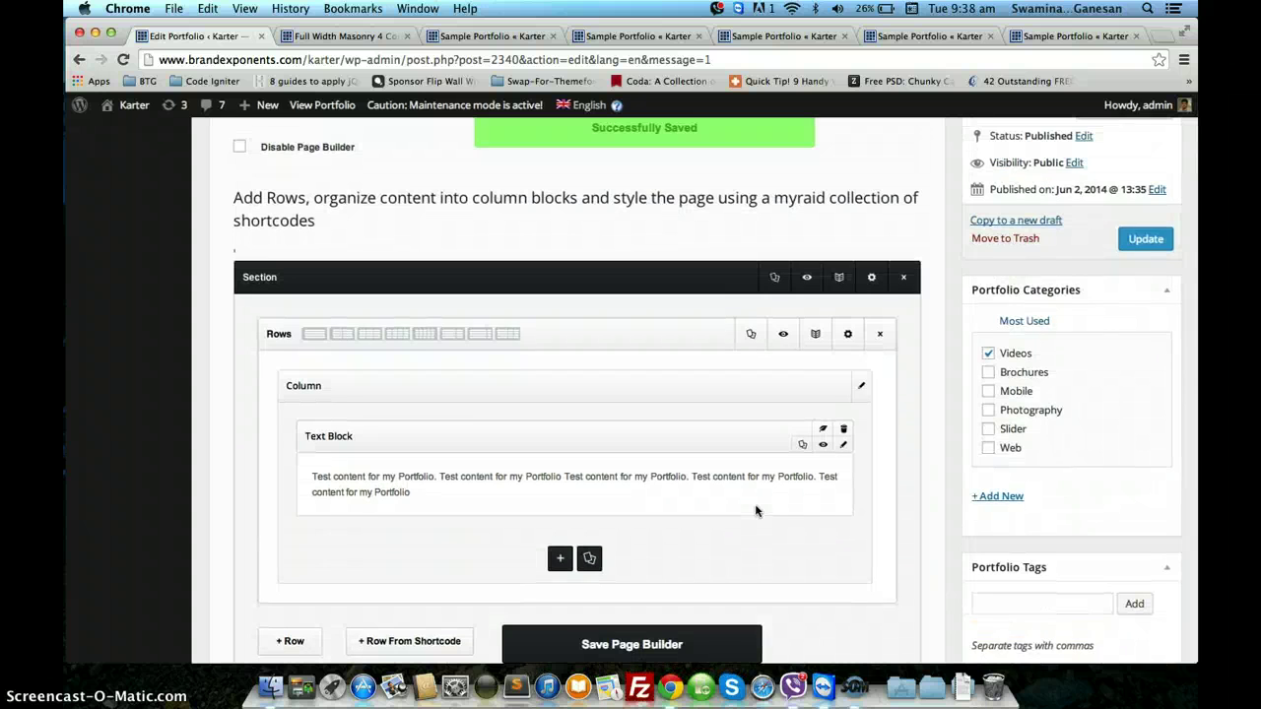
{"action": "left_click", "coordinate": [1143, 258]}
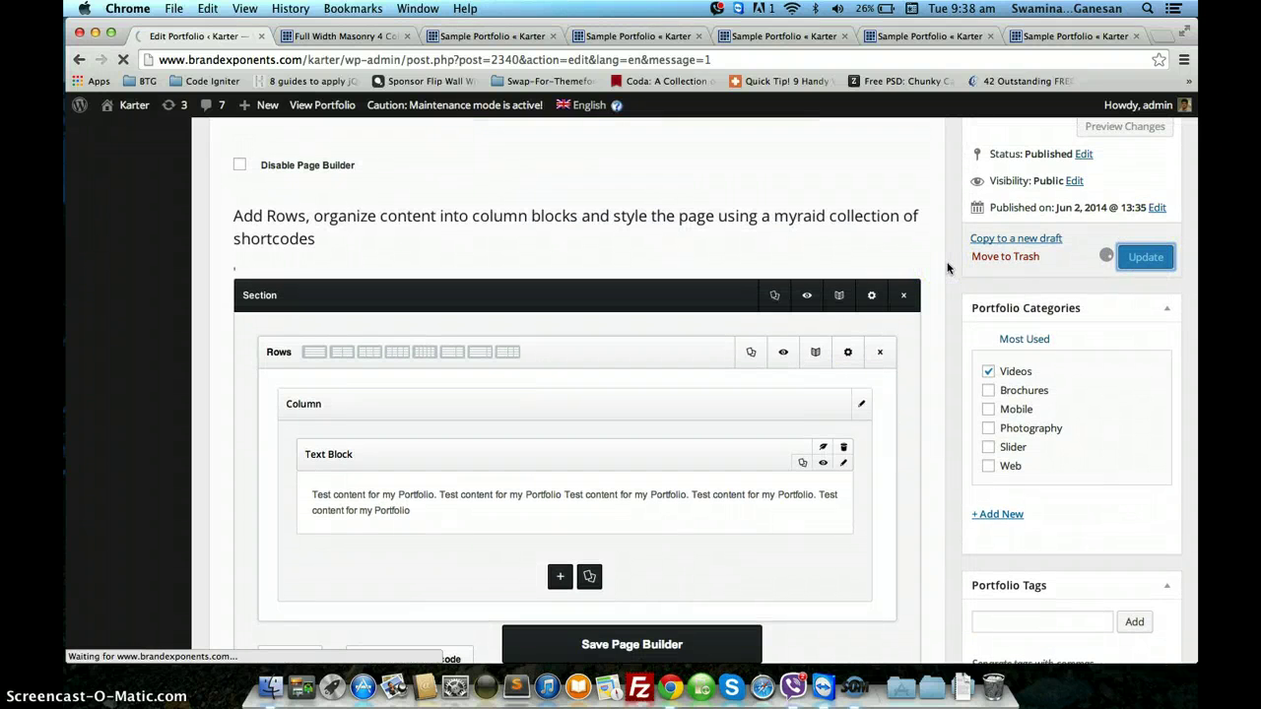
{"action": "scroll", "coordinate": [948, 268], "scroll_direction": "down", "scroll_amount": 10}
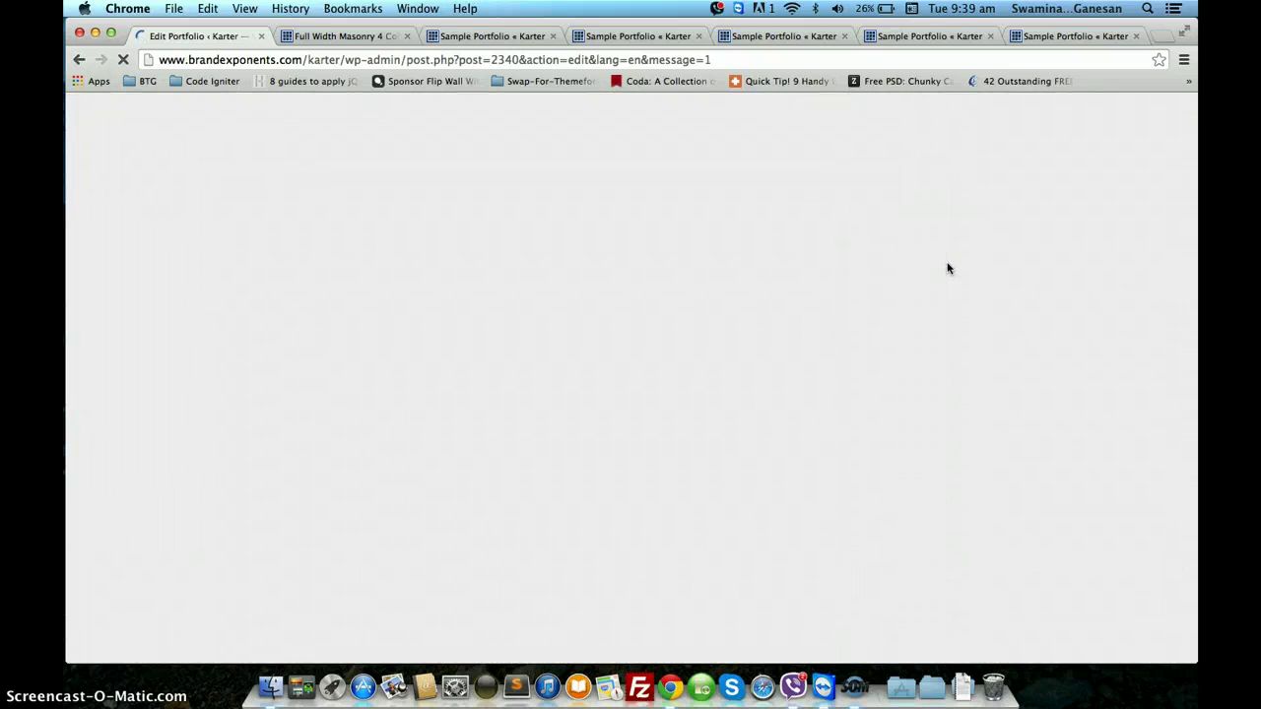
{"action": "scroll", "coordinate": [318, 237], "scroll_direction": "down", "scroll_amount": 5}
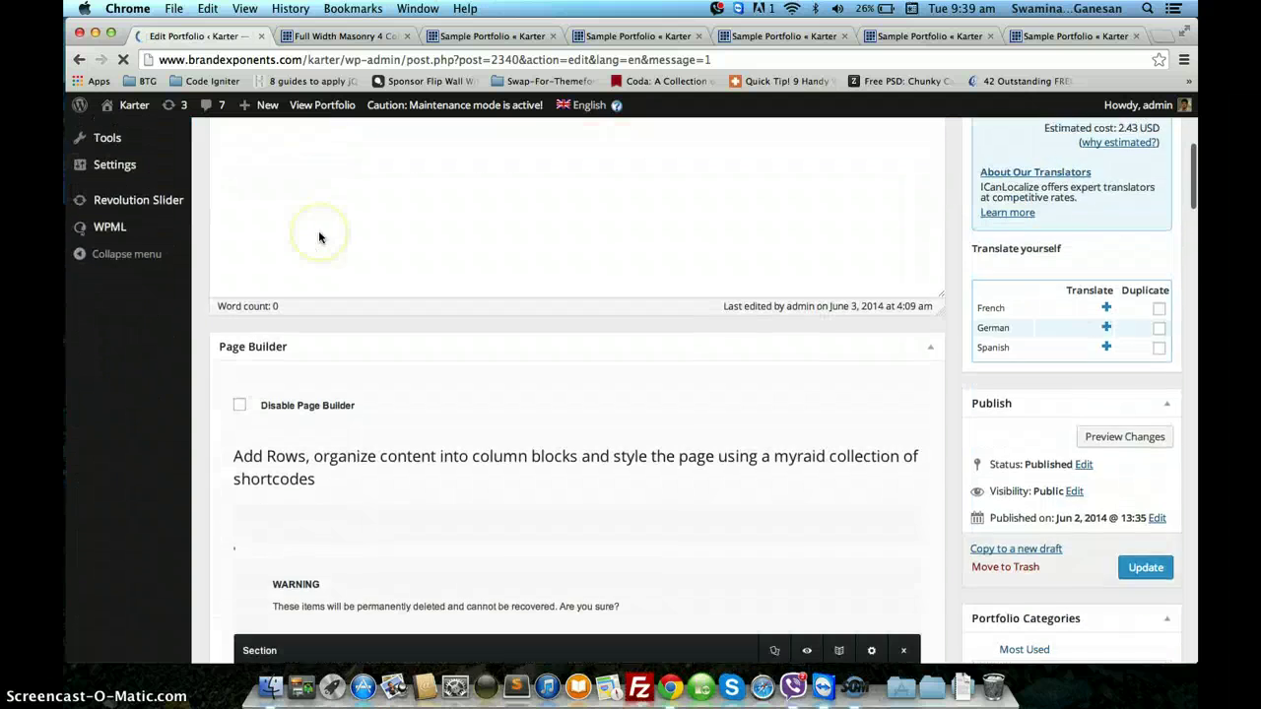
{"action": "scroll", "coordinate": [319, 237], "scroll_direction": "down", "scroll_amount": 6}
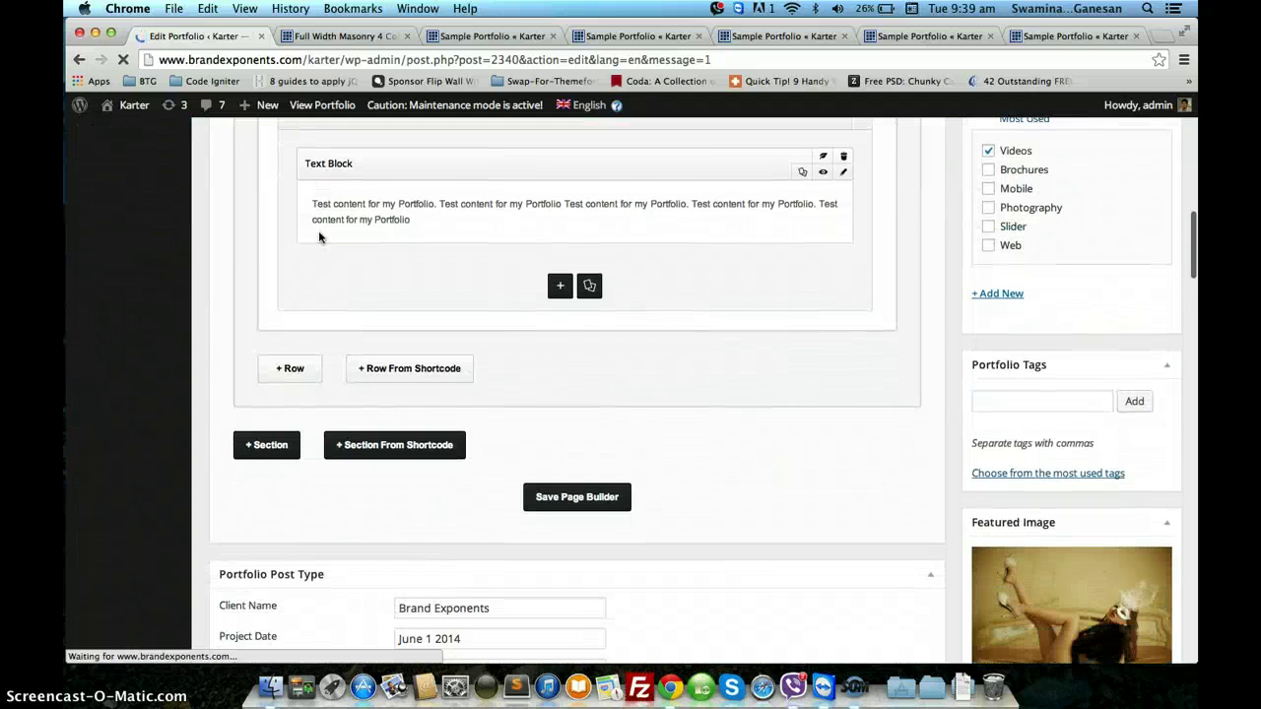
{"action": "scroll", "coordinate": [318, 231], "scroll_direction": "down", "scroll_amount": 6}
{"action": "scroll", "coordinate": [577, 394], "scroll_direction": "up", "scroll_amount": 8}
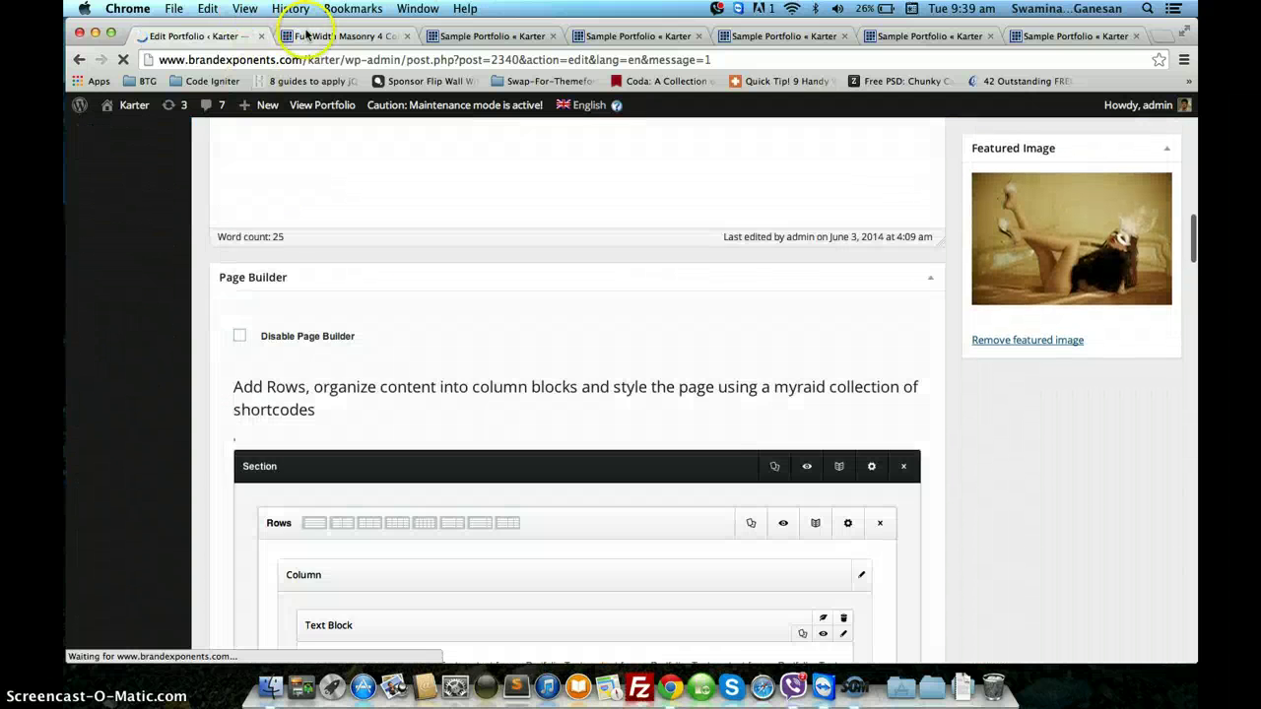
Open Sample Portfolio from the reloaded masonry page to view its images in the horizontal carousel slider
{"action": "left_click", "coordinate": [306, 34]}
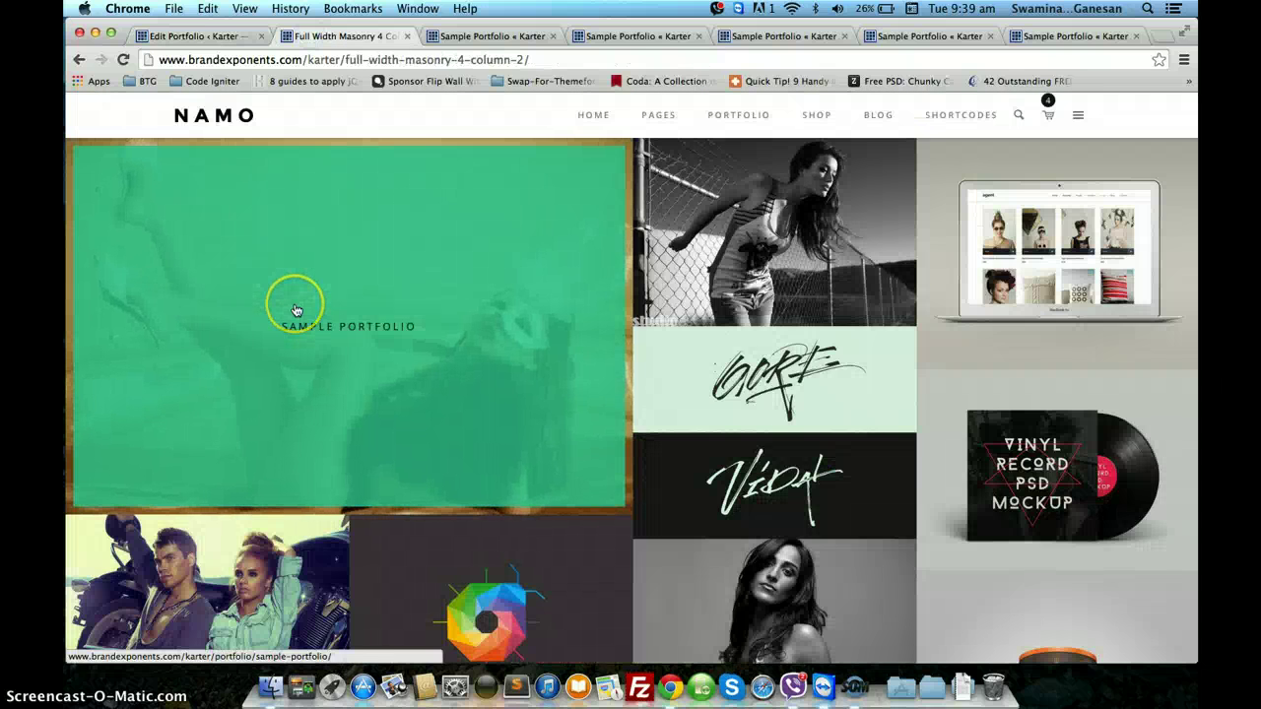
{"action": "left_click", "coordinate": [295, 310]}
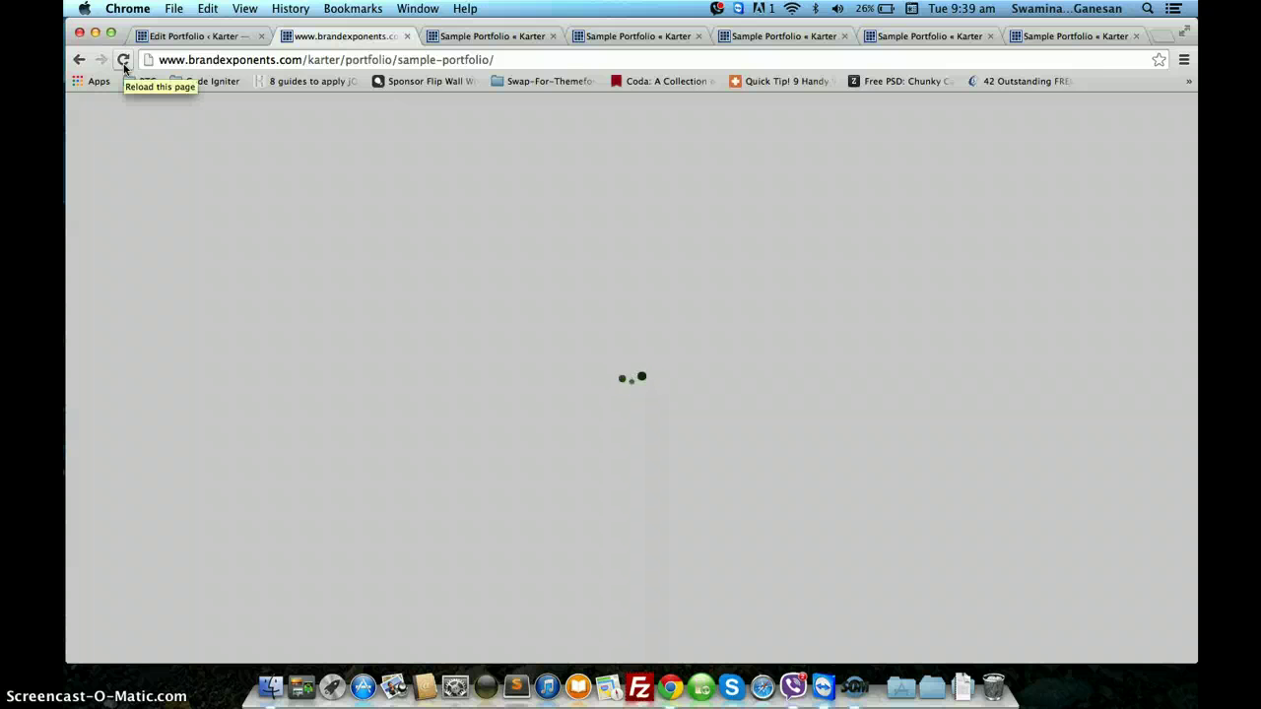
{"action": "left_click", "coordinate": [855, 687]}
{"action": "left_click", "coordinate": [79, 61]}
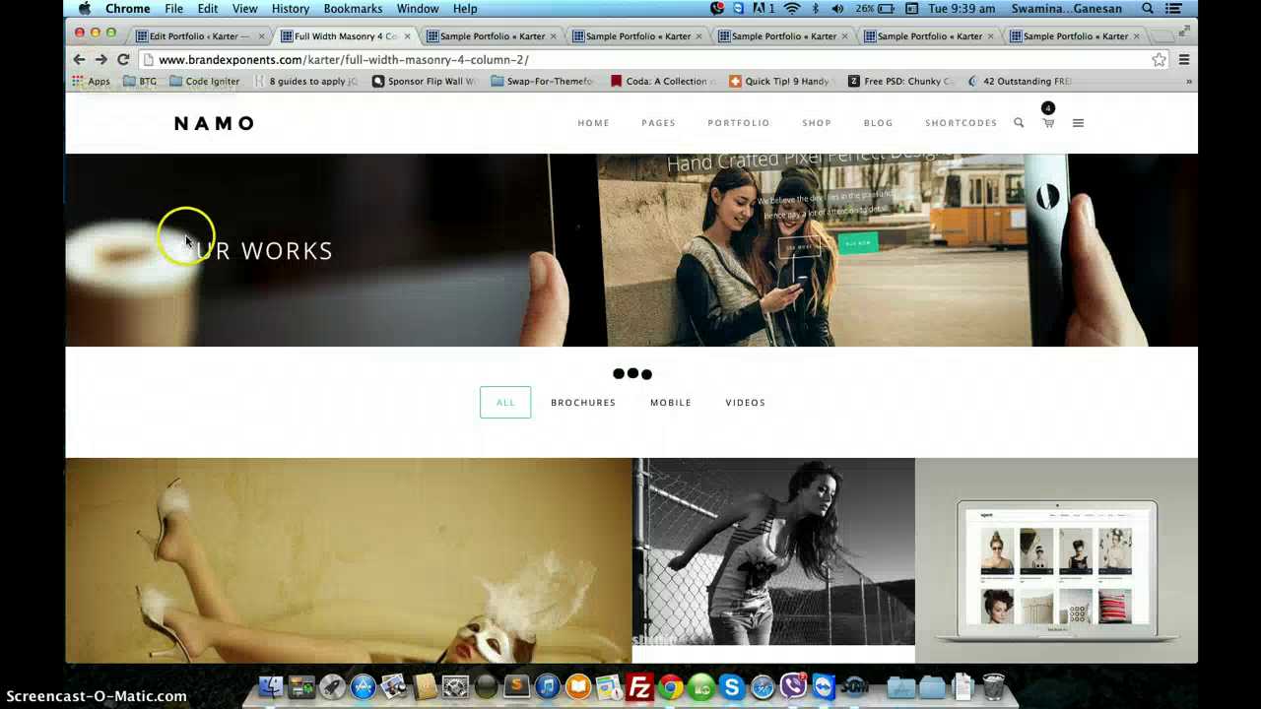
{"action": "left_click", "coordinate": [237, 549]}
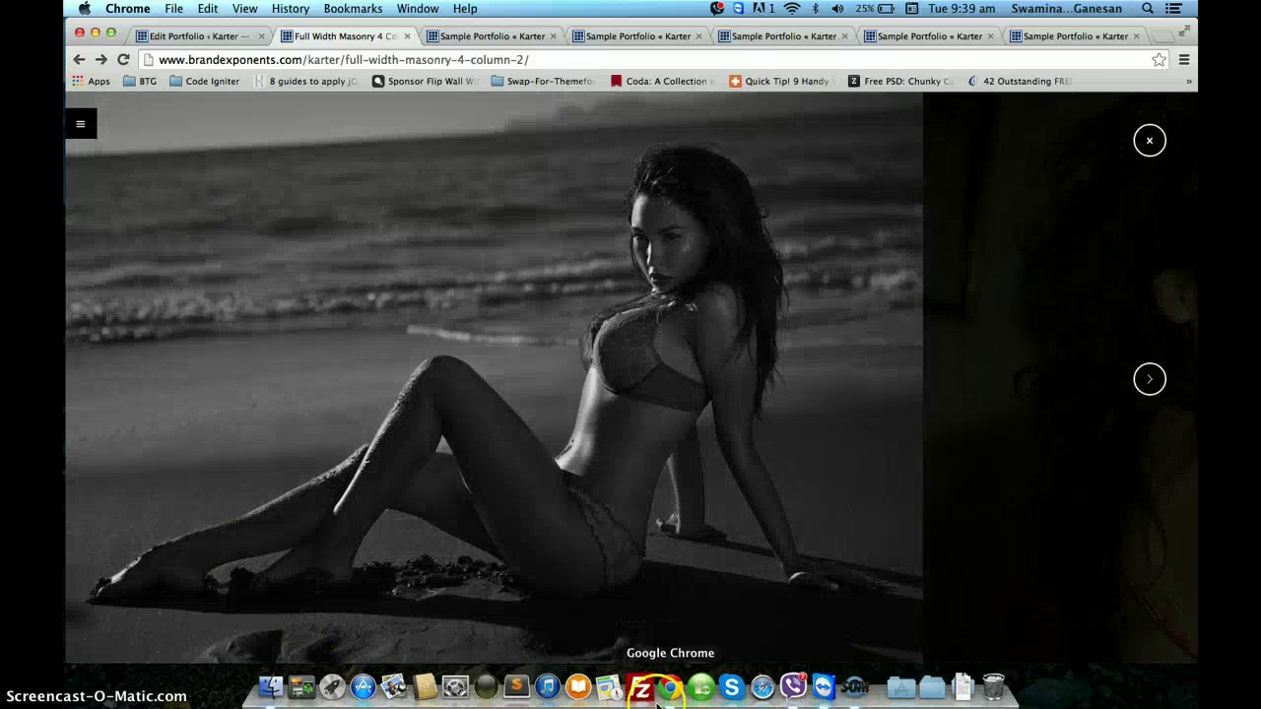
{"action": "left_click", "coordinate": [857, 687]}
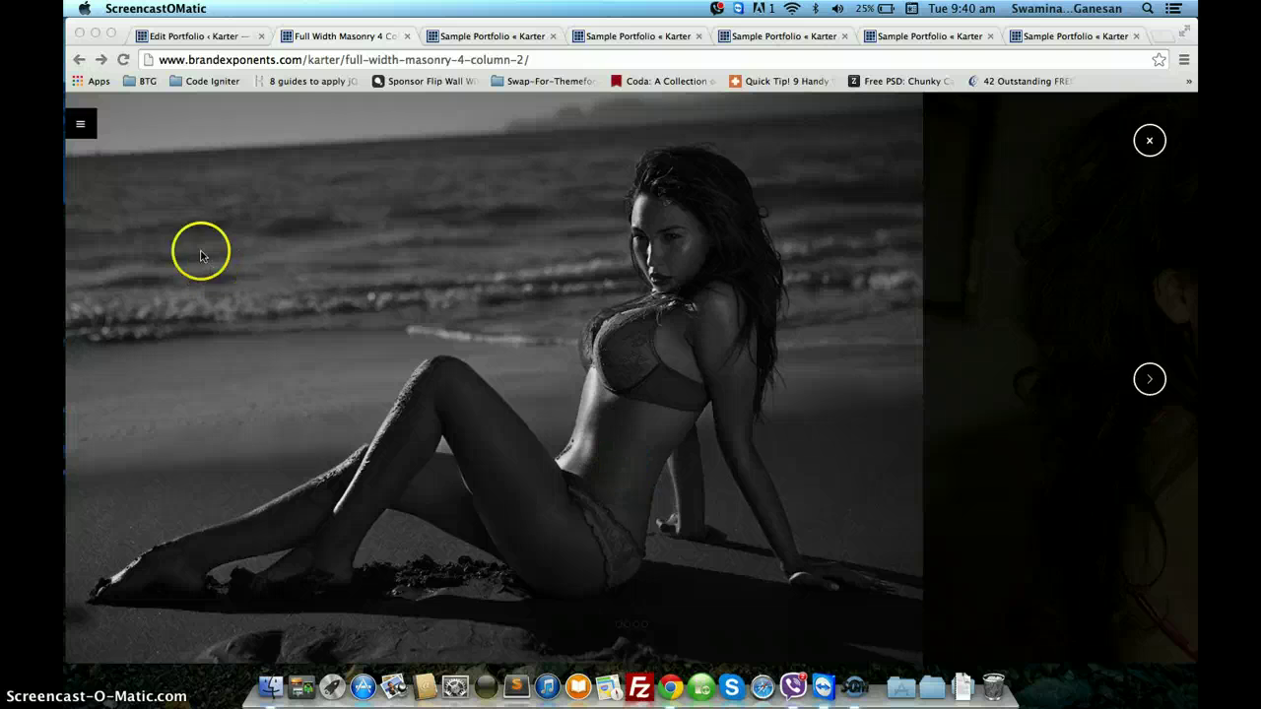
View the second image in the horizontal carousel slider and show the Sample Portfolio project details
{"action": "left_click", "coordinate": [1151, 380]}
{"action": "left_click", "coordinate": [1153, 385]}
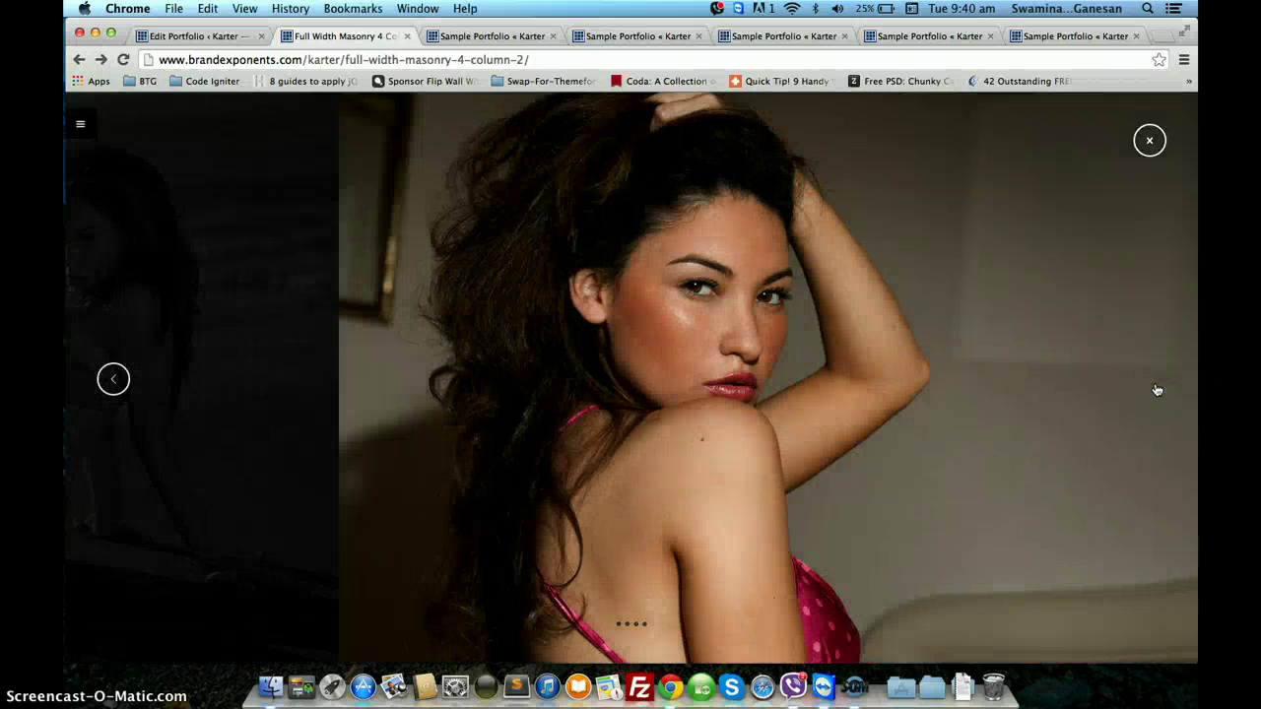
{"action": "left_click", "coordinate": [81, 130]}
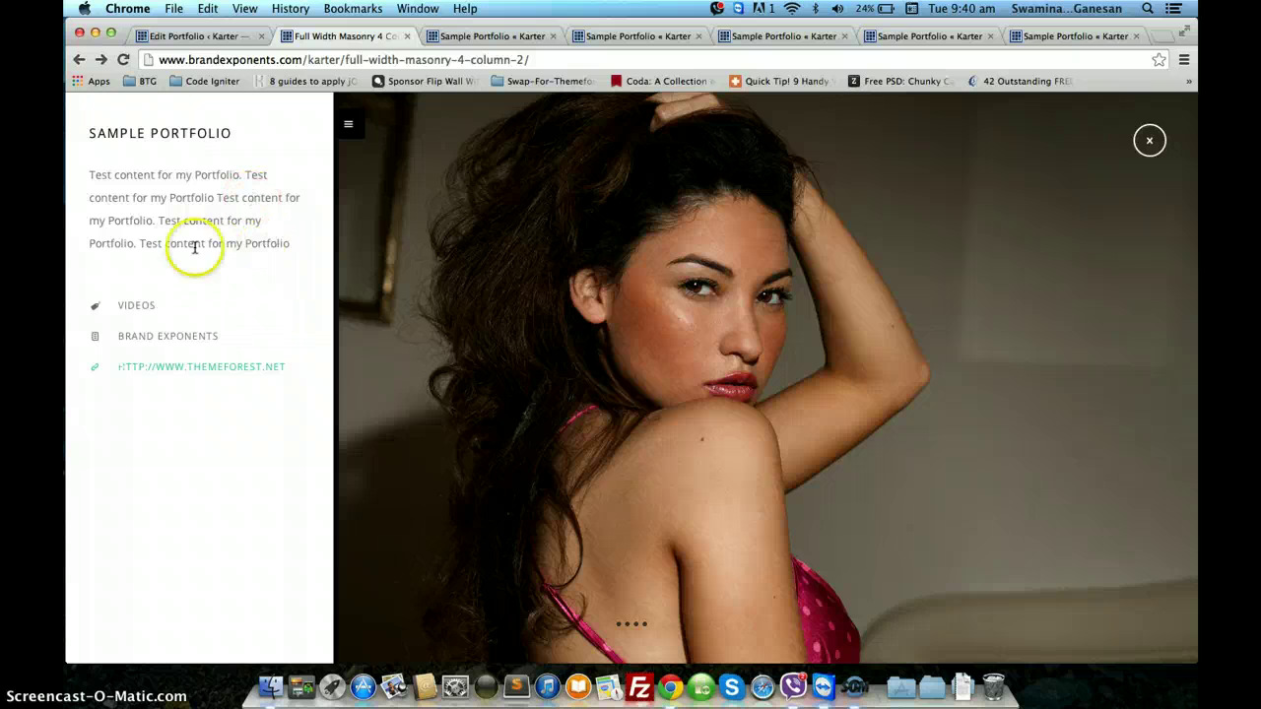
{"action": "left_click_drag", "start_coordinate": [113, 307], "coordinate": [301, 371]}
{"action": "left_click", "coordinate": [255, 401]}
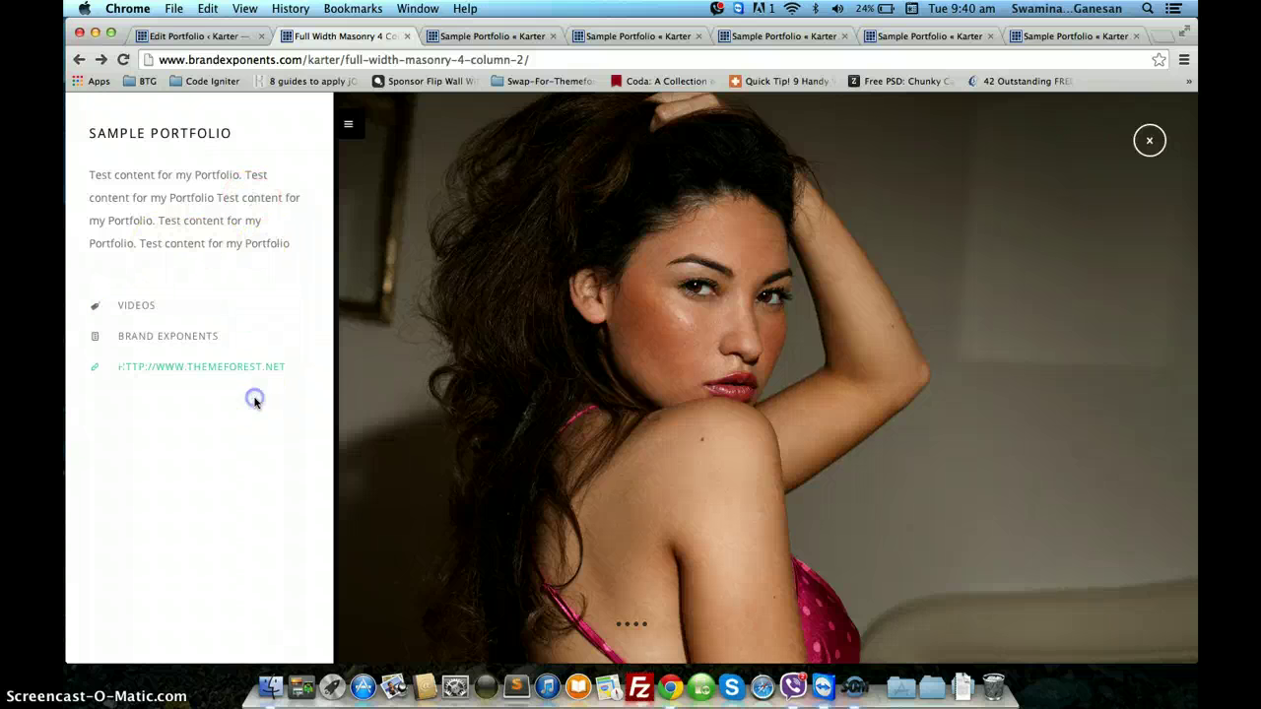
Change the Sample Portfolio entry's Portfolio Single Page Style to Centered Slider and update the entry
{"action": "left_click", "coordinate": [170, 38]}
{"action": "scroll", "coordinate": [456, 446], "scroll_direction": "down", "scroll_amount": 2}
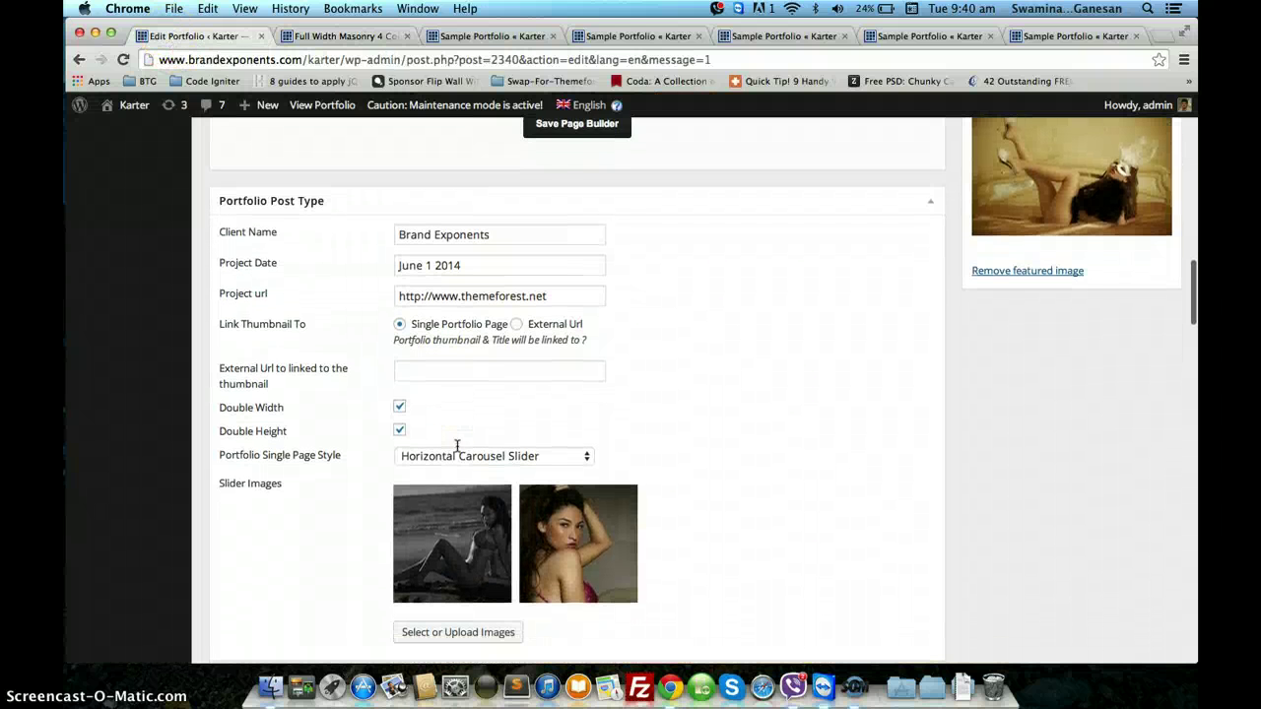
{"action": "scroll", "coordinate": [456, 445], "scroll_direction": "down", "scroll_amount": 1}
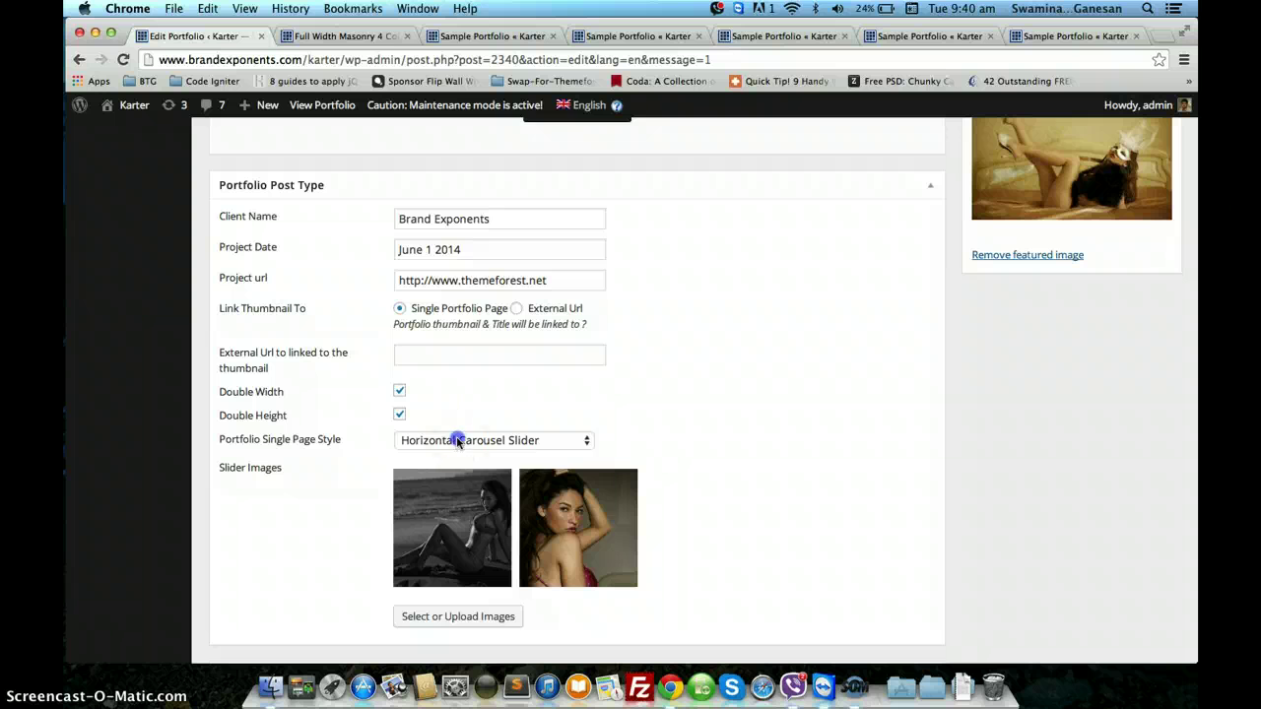
{"action": "left_click", "coordinate": [458, 442]}
{"action": "left_click", "coordinate": [455, 455]}
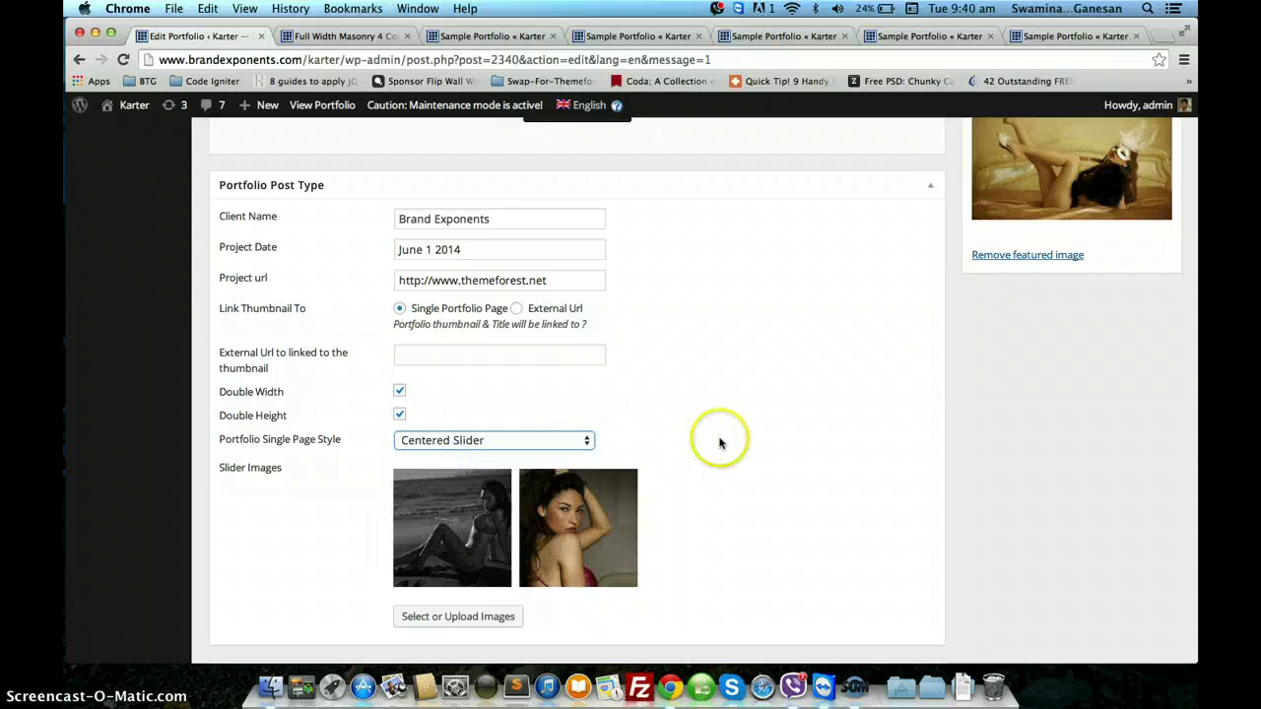
{"action": "scroll", "coordinate": [721, 442], "scroll_direction": "down", "scroll_amount": 3}
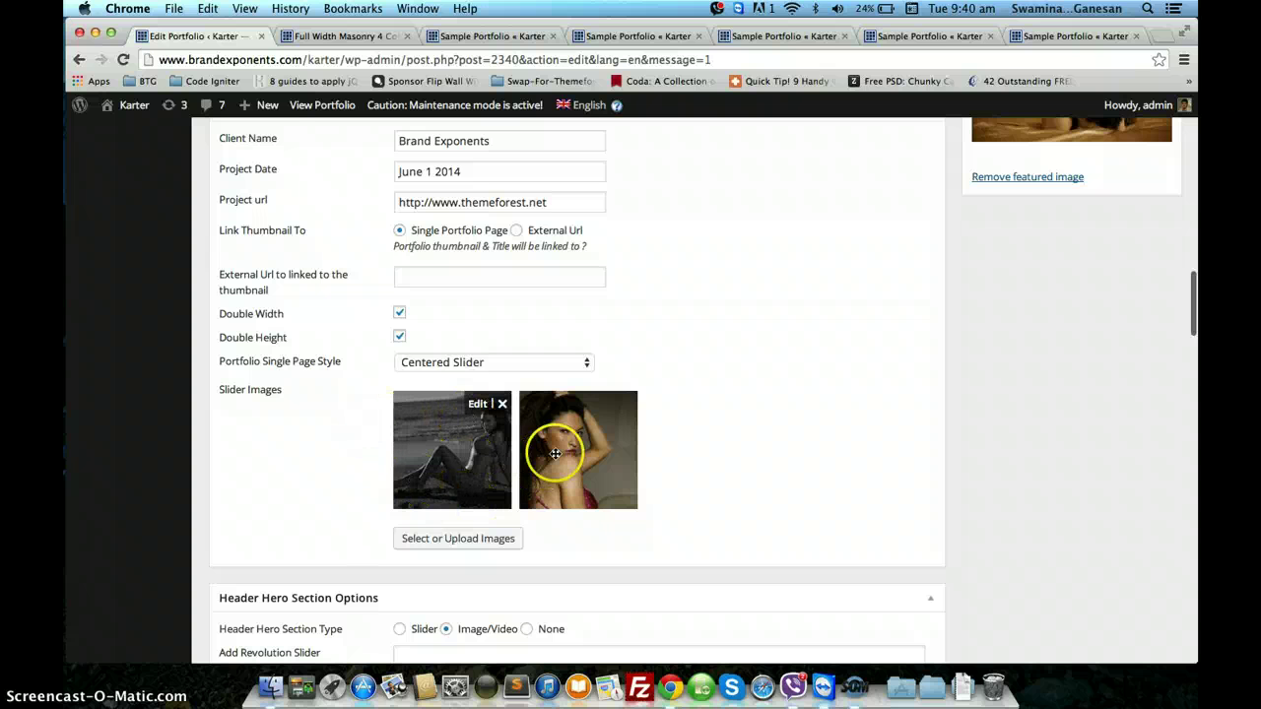
{"action": "scroll", "coordinate": [766, 439], "scroll_direction": "up", "scroll_amount": 10}
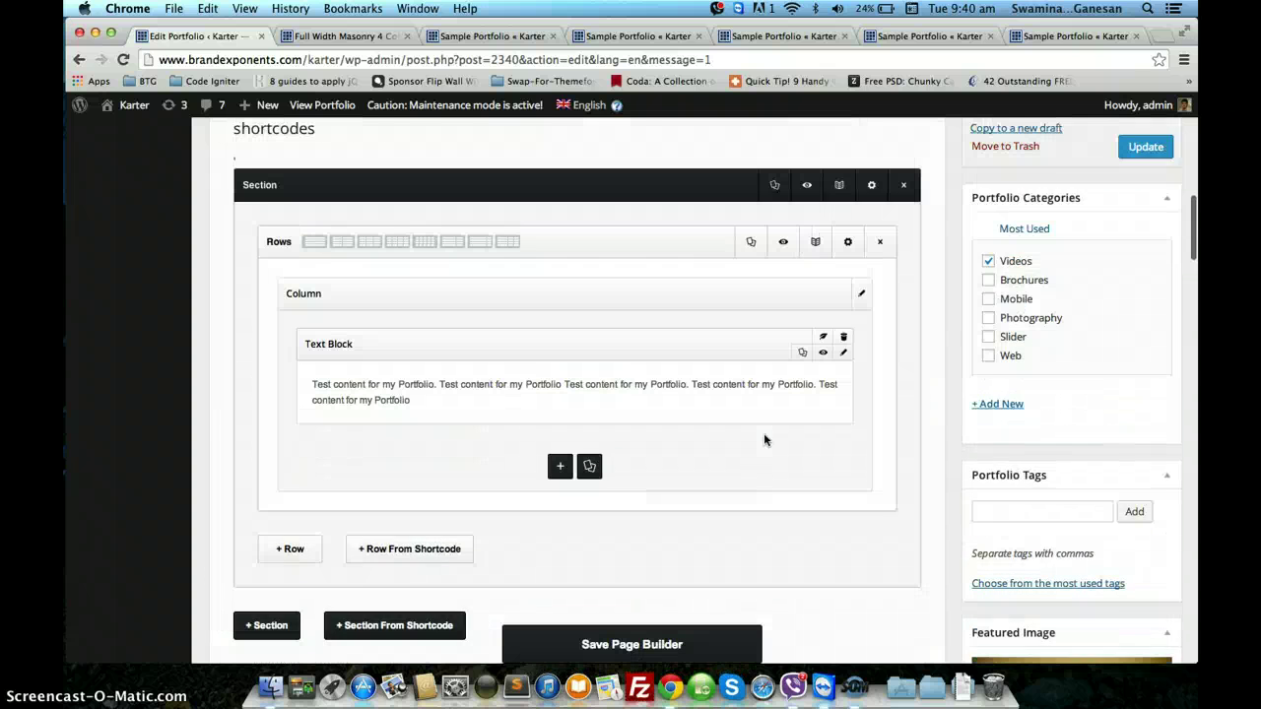
{"action": "scroll", "coordinate": [793, 417], "scroll_direction": "up", "scroll_amount": 3}
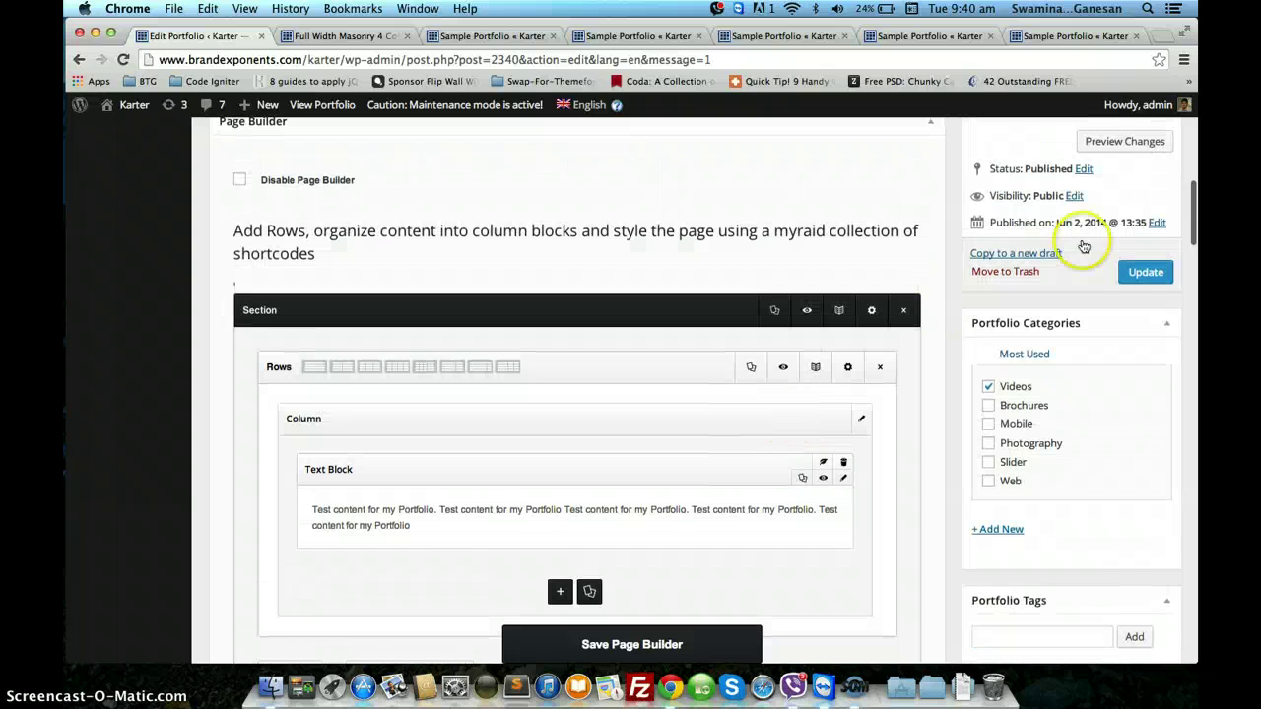
{"action": "left_click", "coordinate": [1143, 272]}
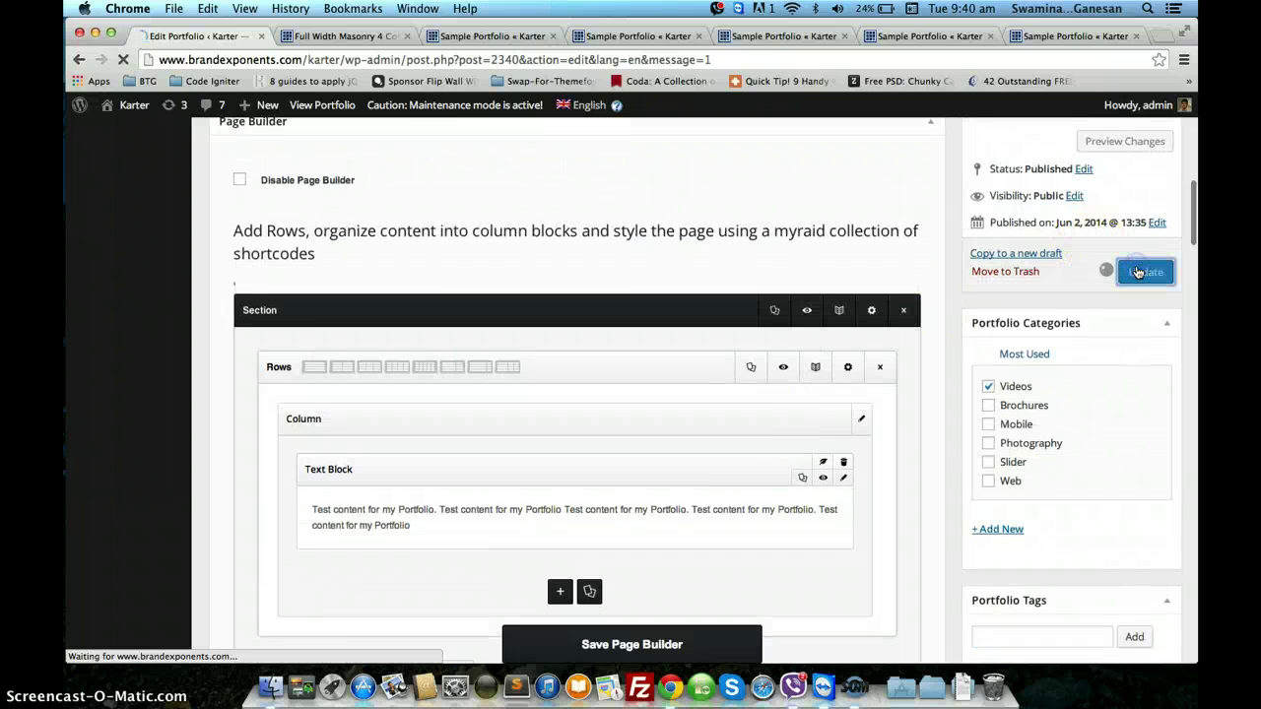
Open Sample Portfolio from the Full Width Masonry 4 Column page to view it in the centered slider
{"action": "left_click", "coordinate": [335, 37]}
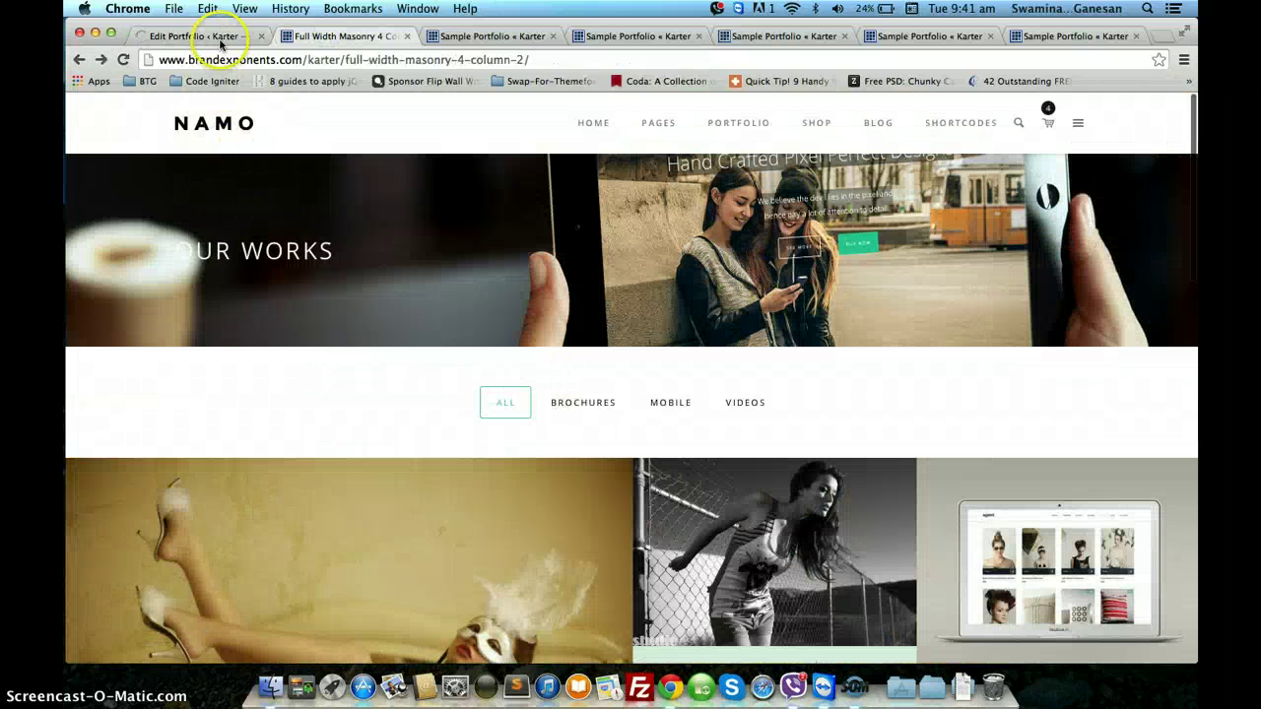
{"action": "left_click", "coordinate": [218, 40]}
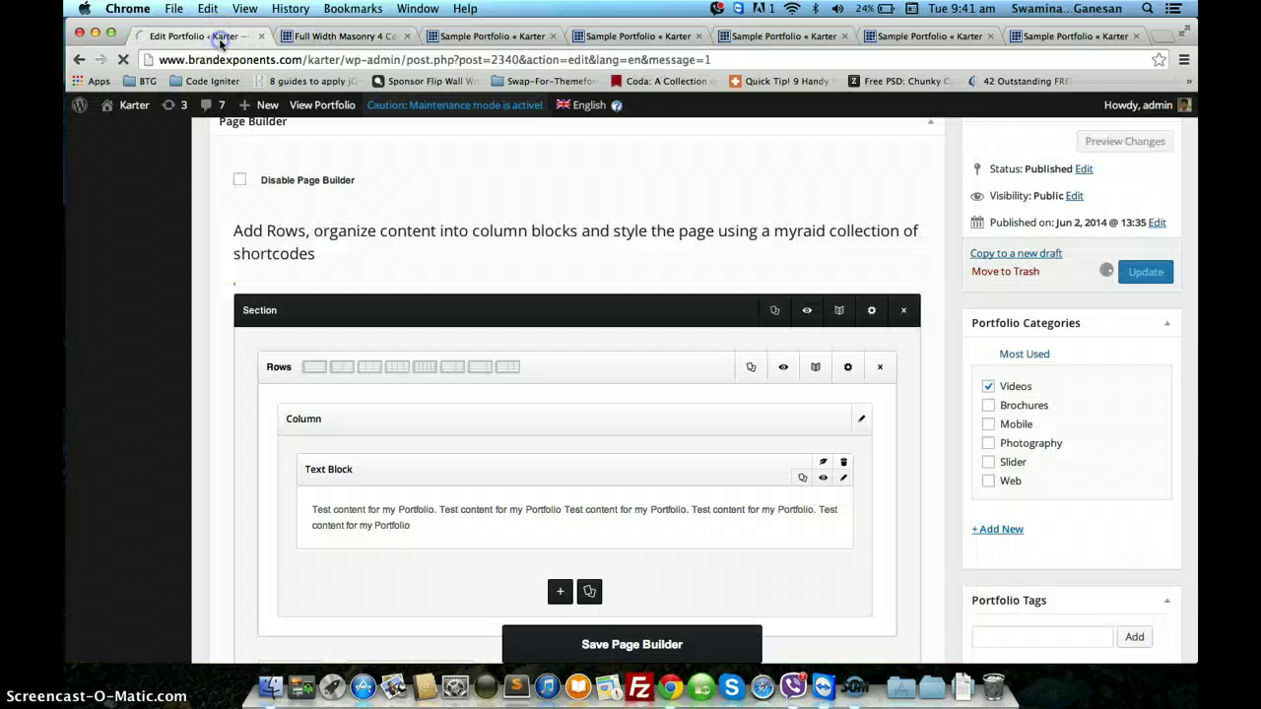
{"action": "left_click", "coordinate": [330, 39]}
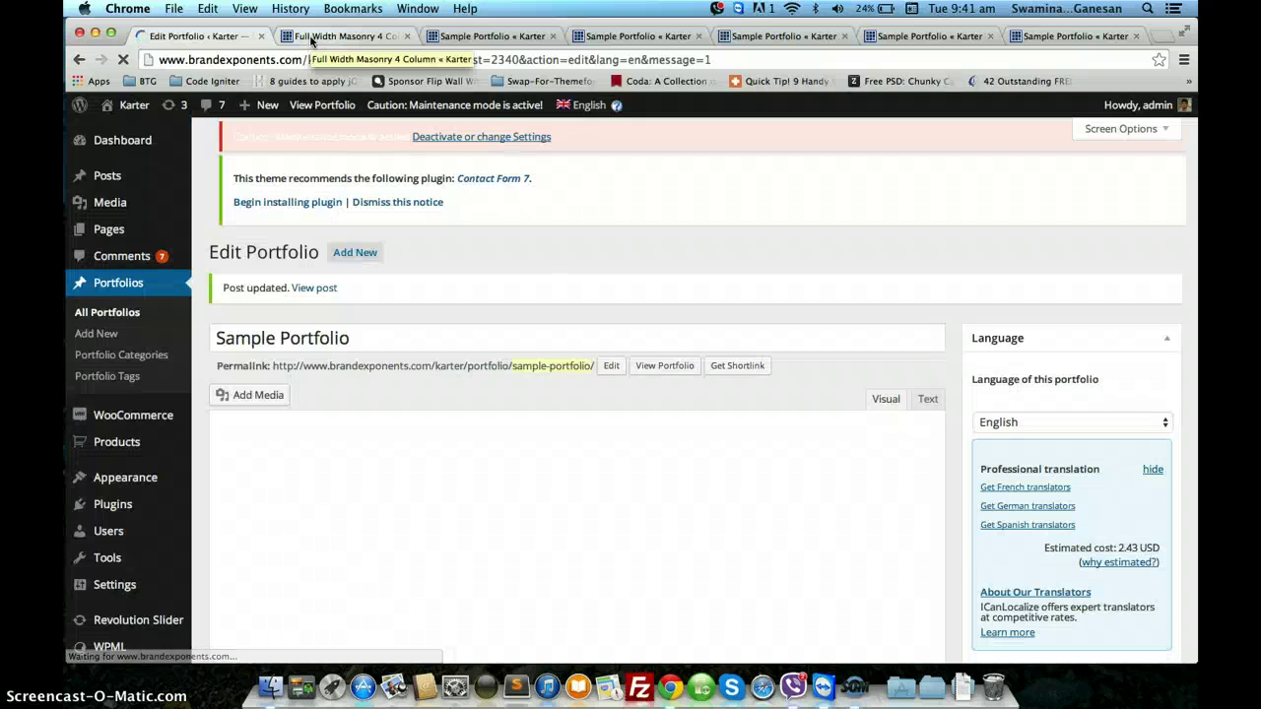
{"action": "left_click", "coordinate": [311, 39]}
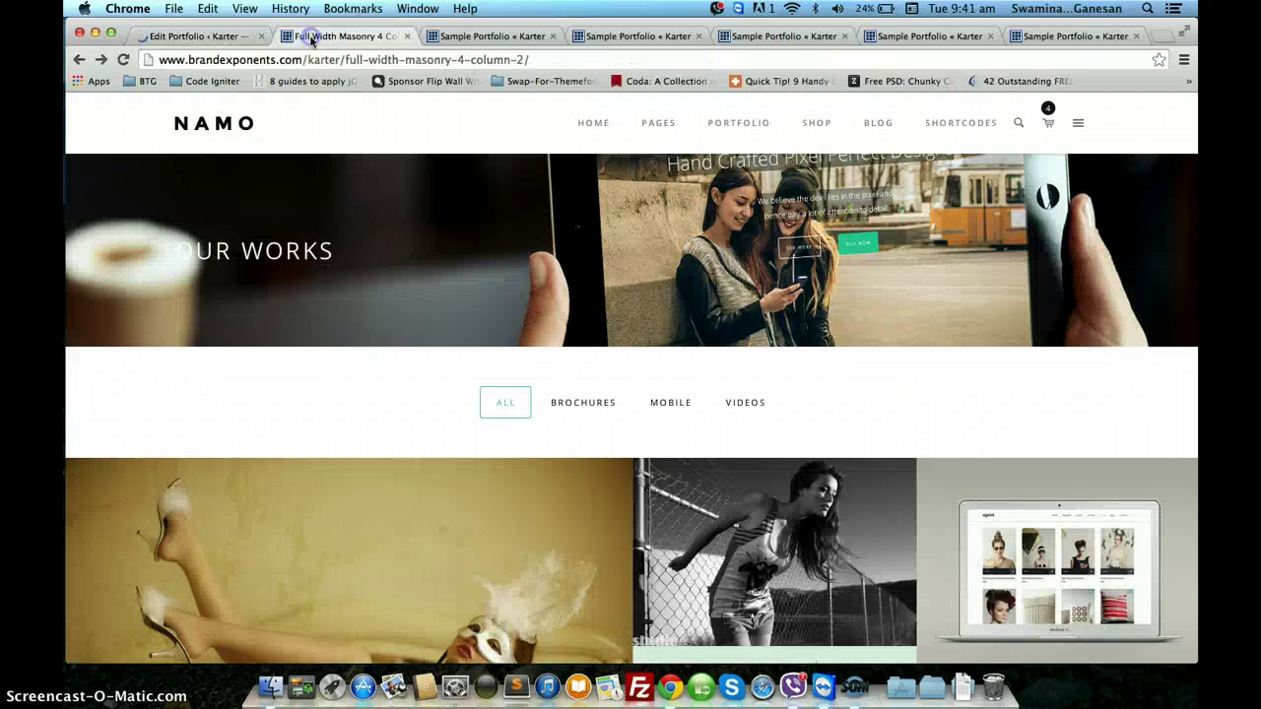
{"action": "scroll", "coordinate": [302, 553], "scroll_direction": "down", "scroll_amount": 1}
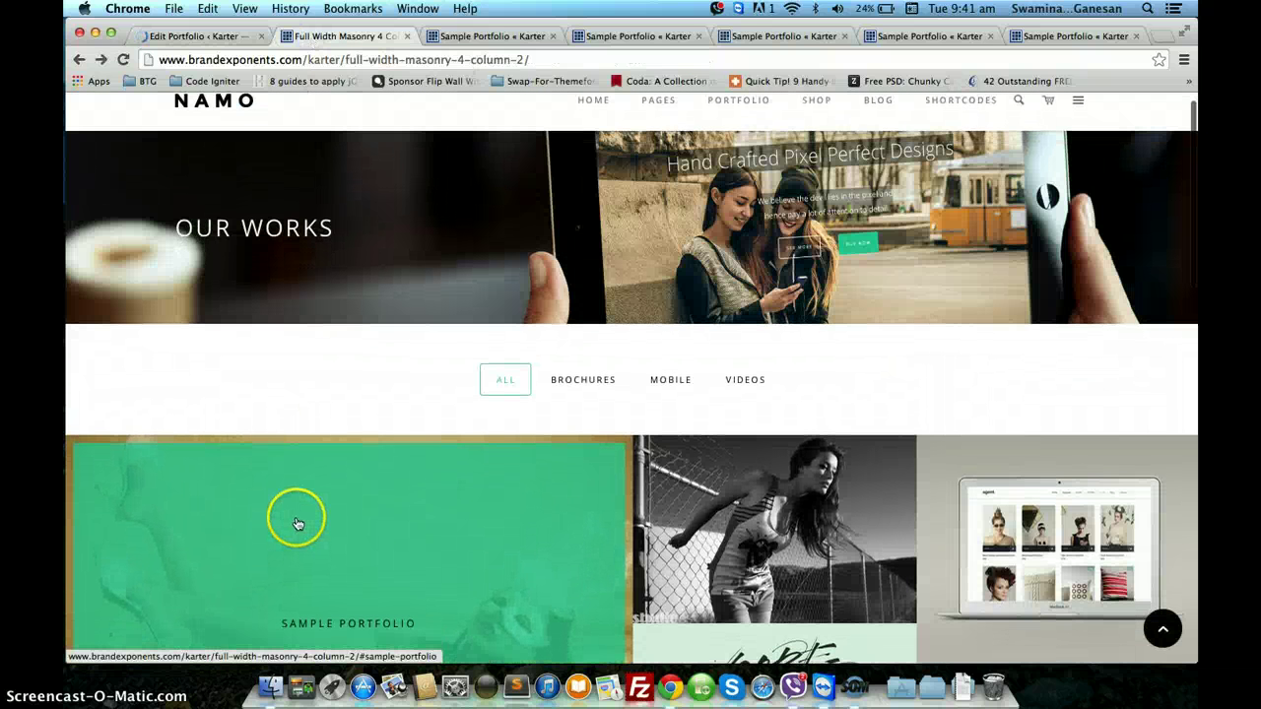
{"action": "left_click", "coordinate": [296, 523]}
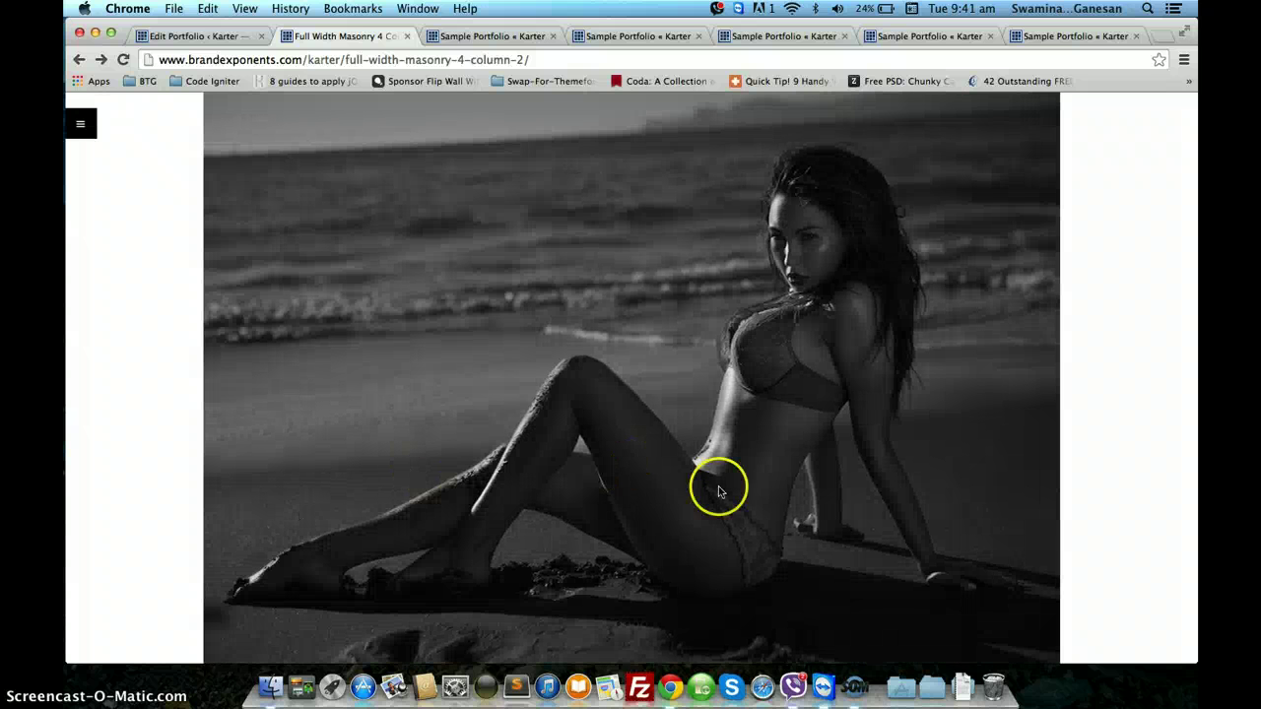
Browse the centered slider's images, show and hide the project details, and go back to the Portfolio Carousel page
{"action": "left_click", "coordinate": [1154, 367]}
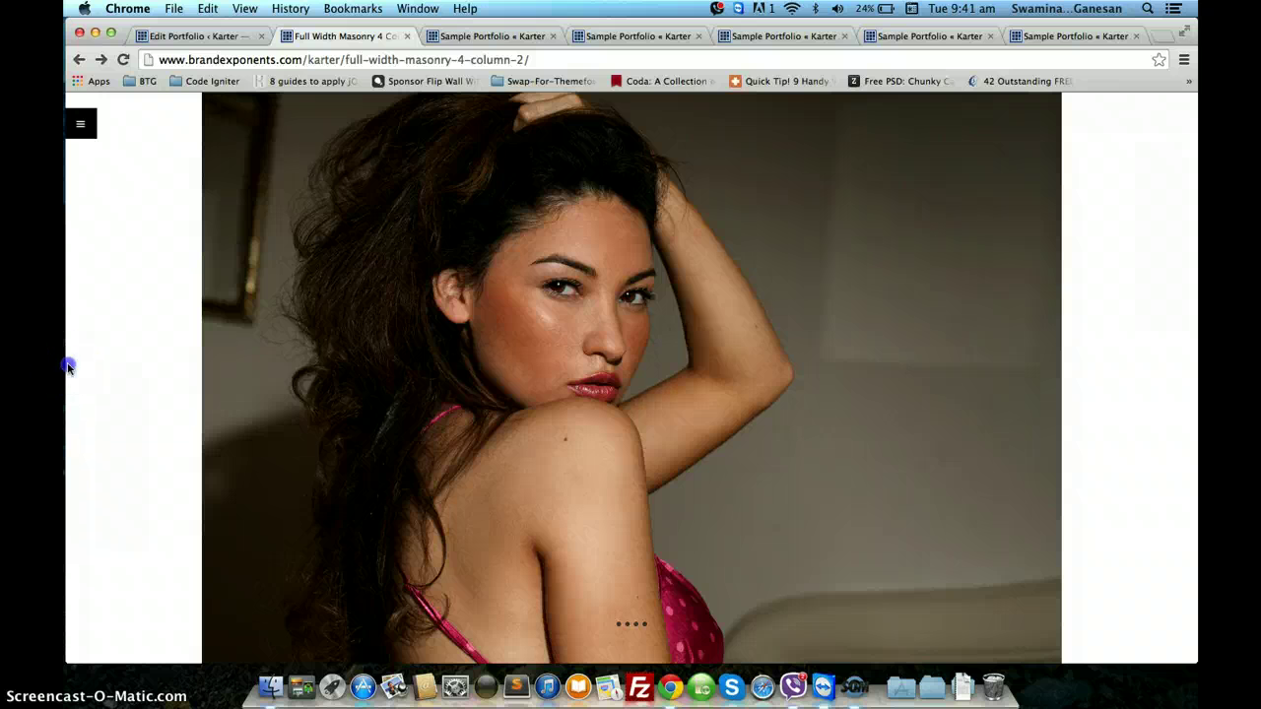
{"action": "left_click", "coordinate": [80, 125]}
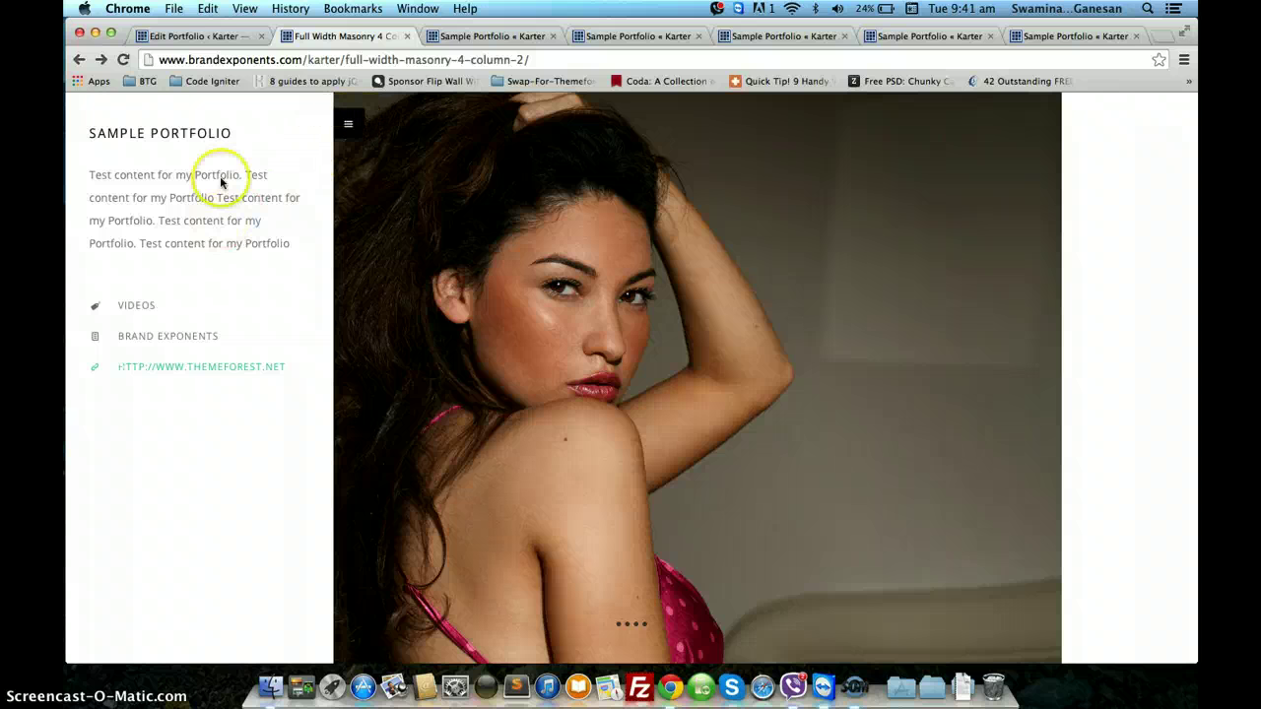
{"action": "left_click", "coordinate": [348, 125]}
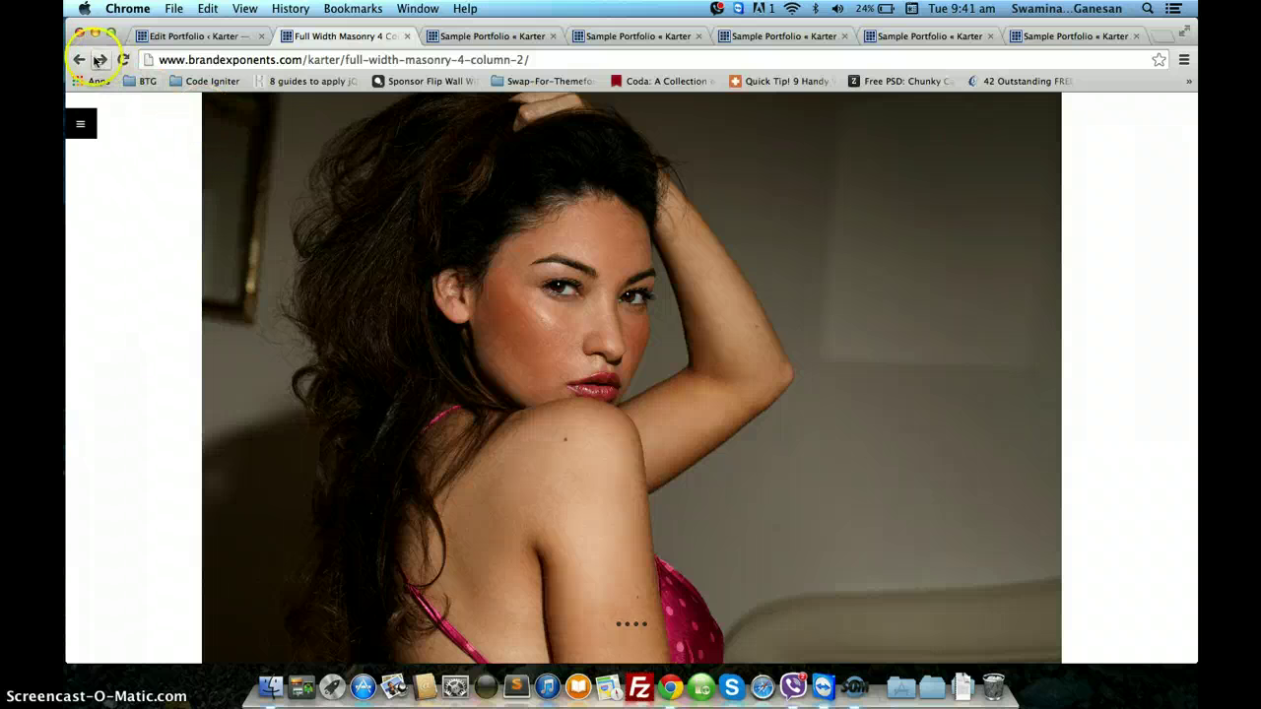
{"action": "left_click", "coordinate": [84, 62]}
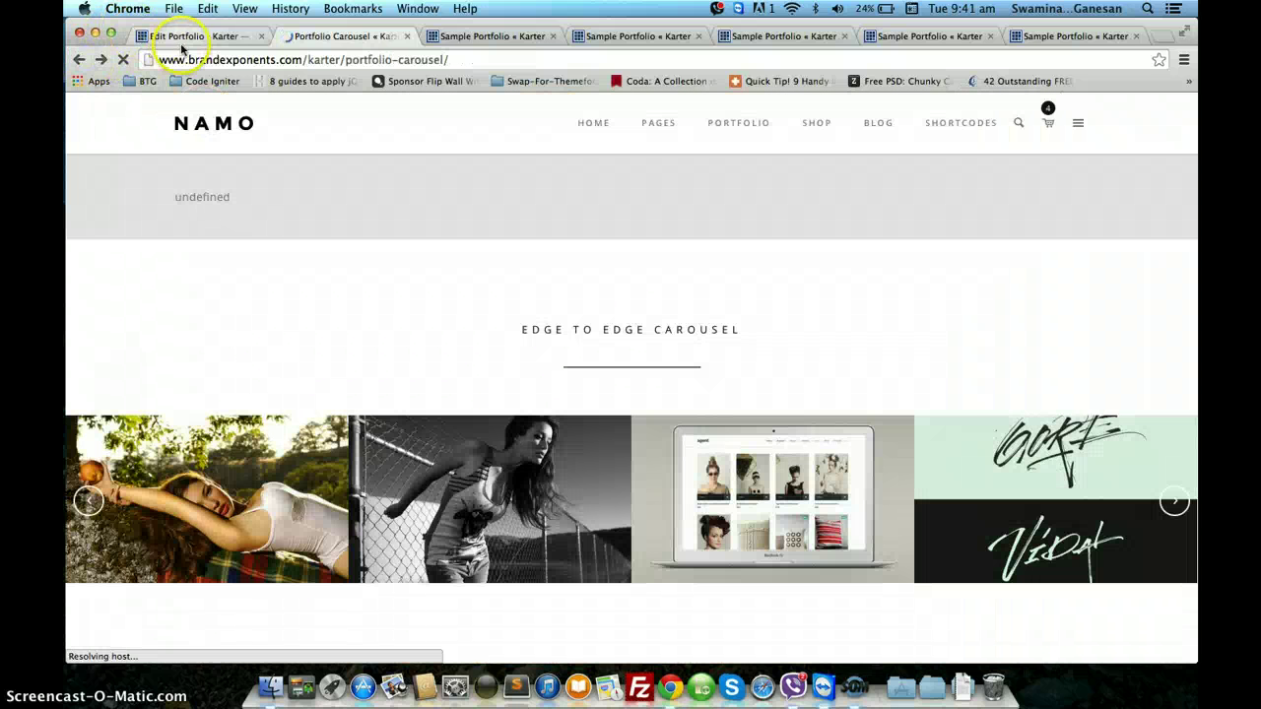
Change the Sample Portfolio entry's Portfolio Single Page Style to Full Screen Slider and update the entry
{"action": "left_click", "coordinate": [192, 36]}
{"action": "scroll", "coordinate": [352, 417], "scroll_direction": "down", "scroll_amount": 10}
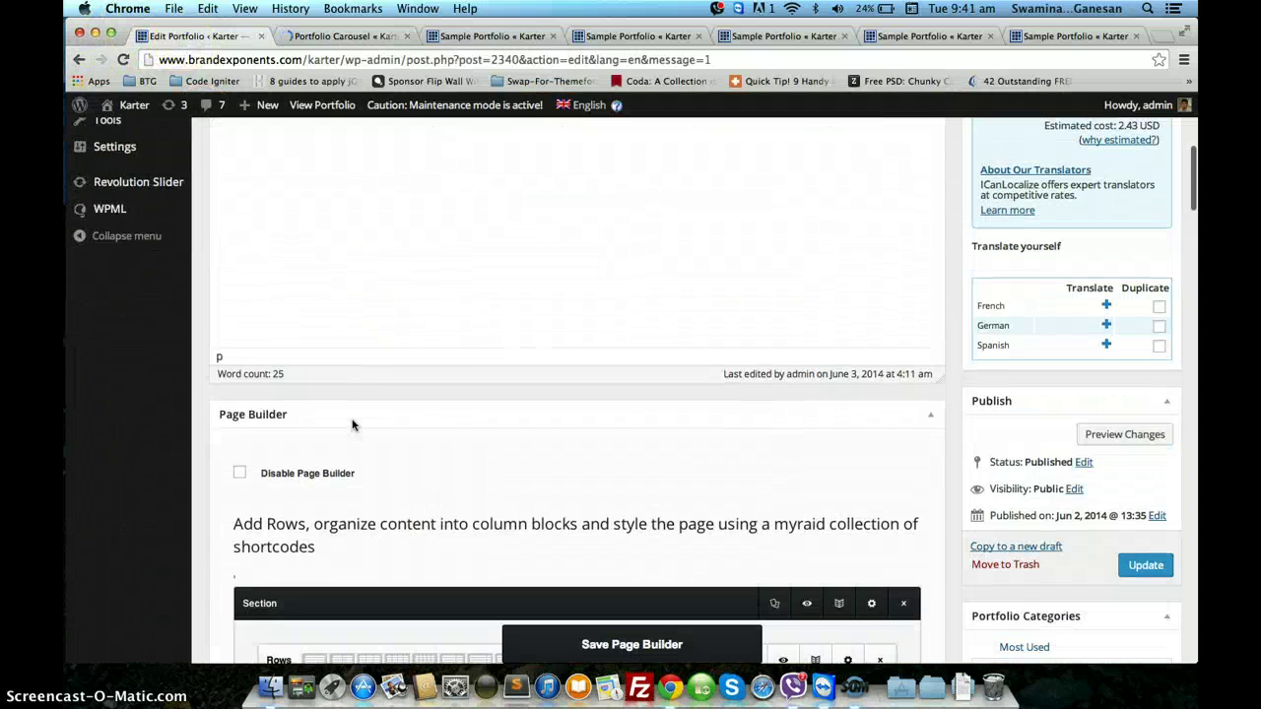
{"action": "scroll", "coordinate": [352, 424], "scroll_direction": "down", "scroll_amount": 10}
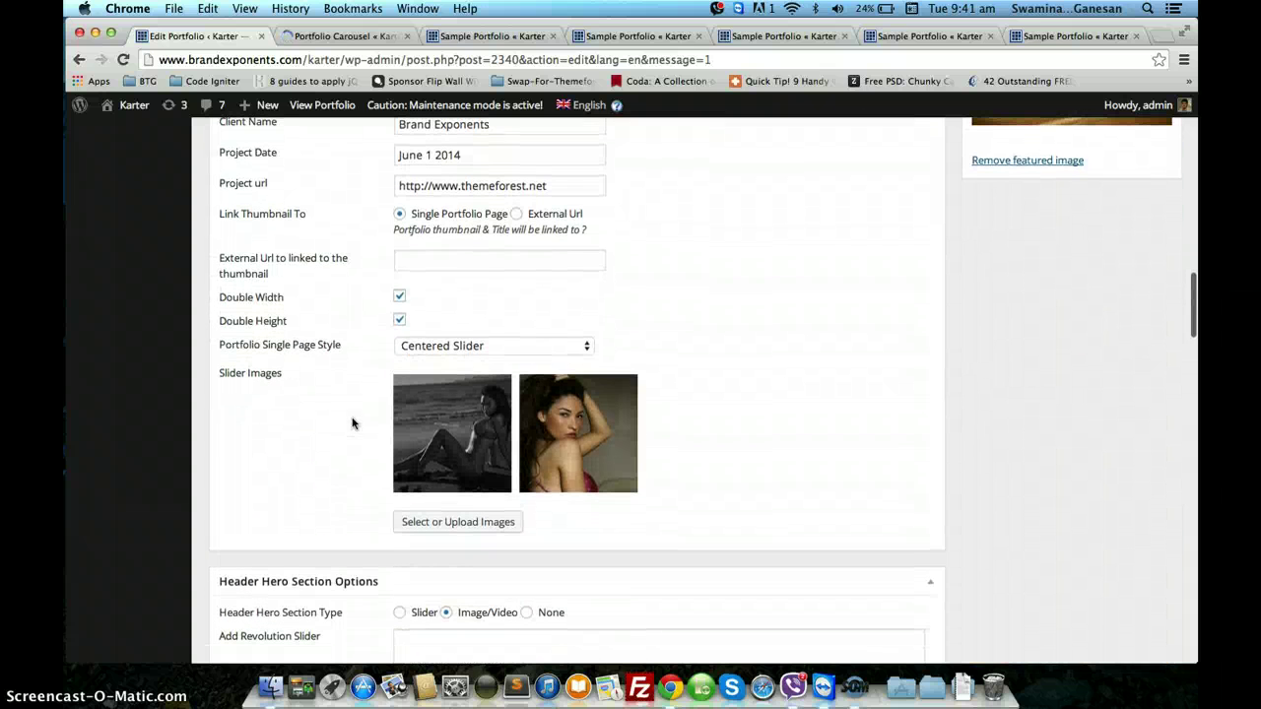
{"action": "left_click", "coordinate": [420, 347]}
{"action": "left_click", "coordinate": [454, 440]}
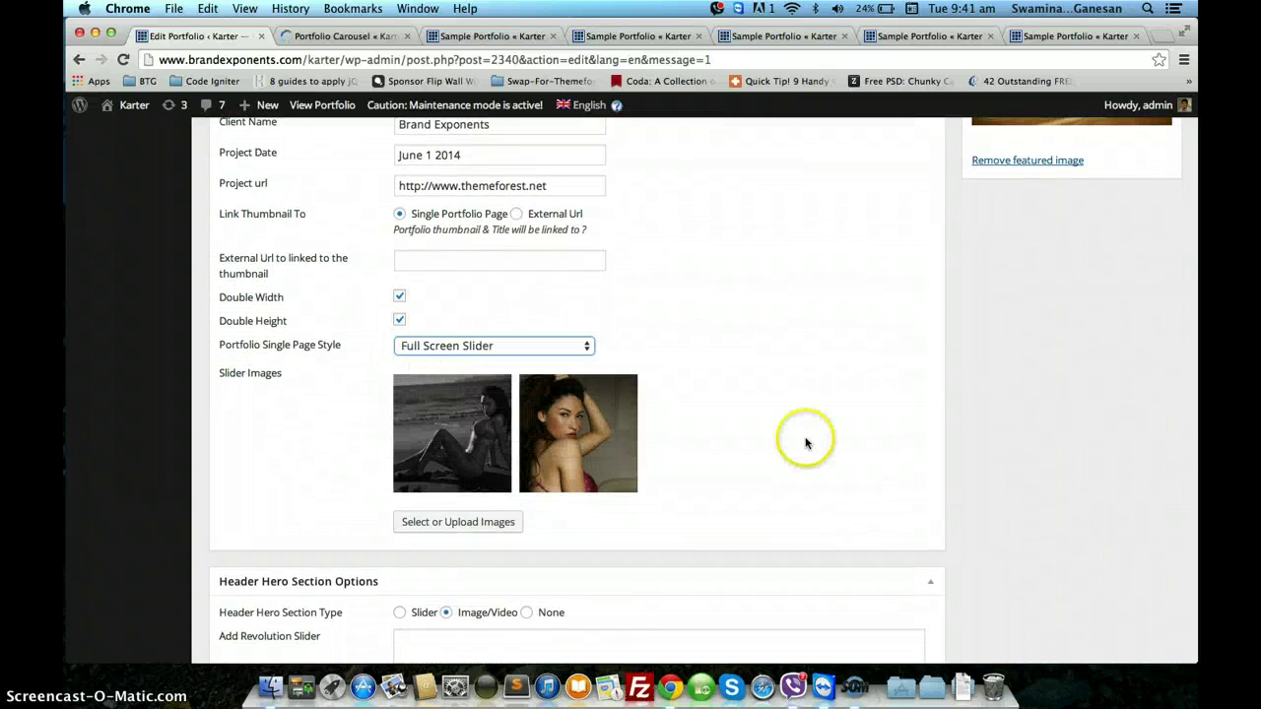
{"action": "scroll", "coordinate": [853, 458], "scroll_direction": "up", "scroll_amount": 2}
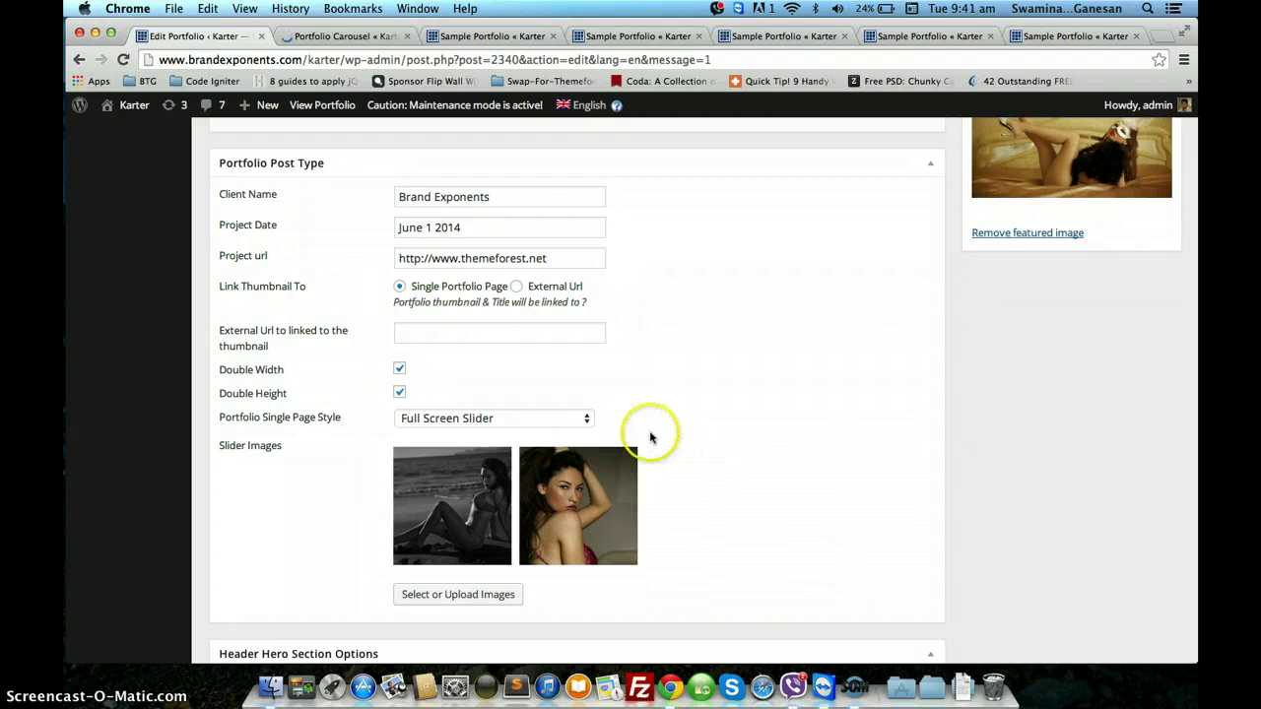
{"action": "scroll", "coordinate": [788, 484], "scroll_direction": "up", "scroll_amount": 10}
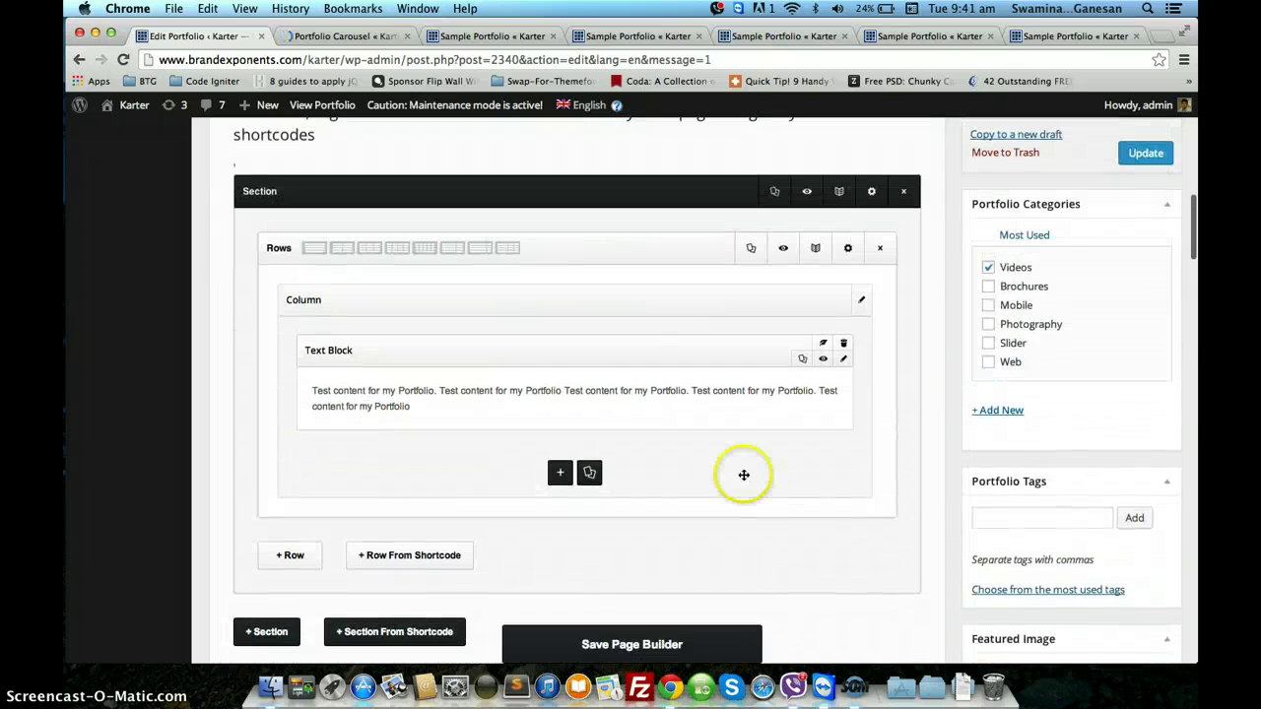
{"action": "left_click", "coordinate": [1136, 155]}
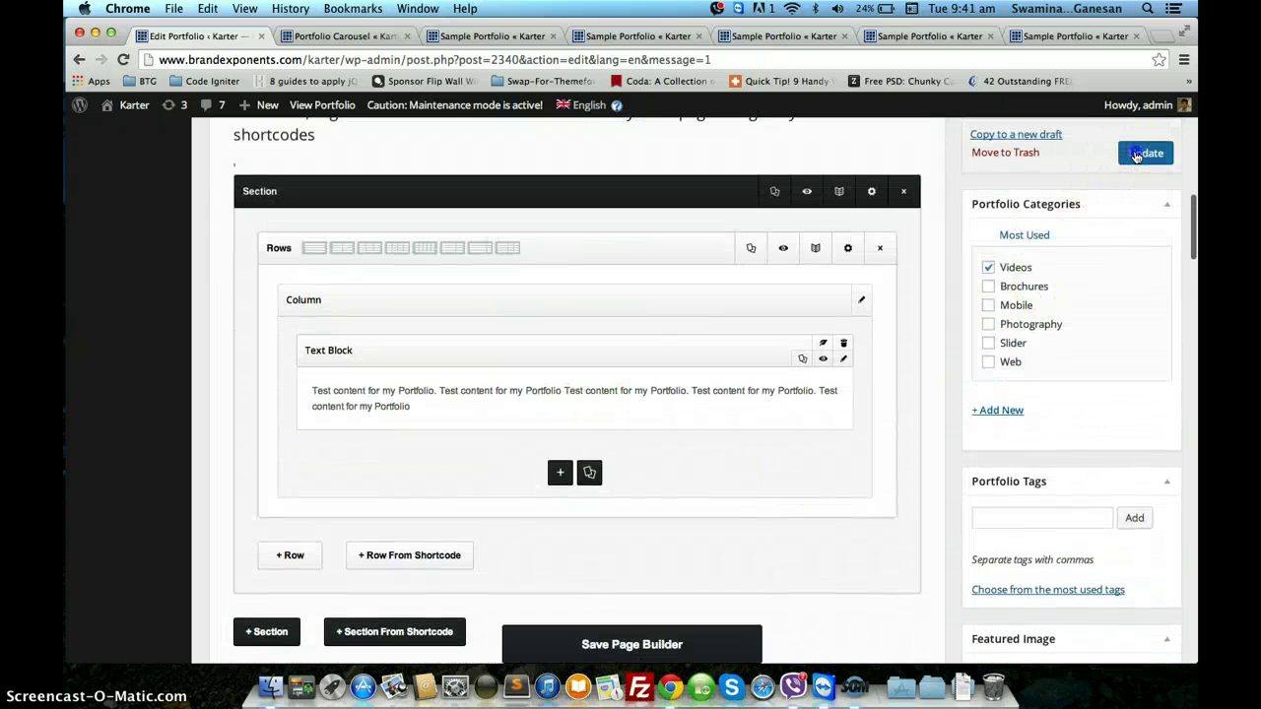
Load the Full Width Masonry 5 Column page and open Sample Portfolio there to view the full screen slider
{"action": "left_click", "coordinate": [340, 36]}
{"action": "mouse_move", "coordinate": [738, 122]}
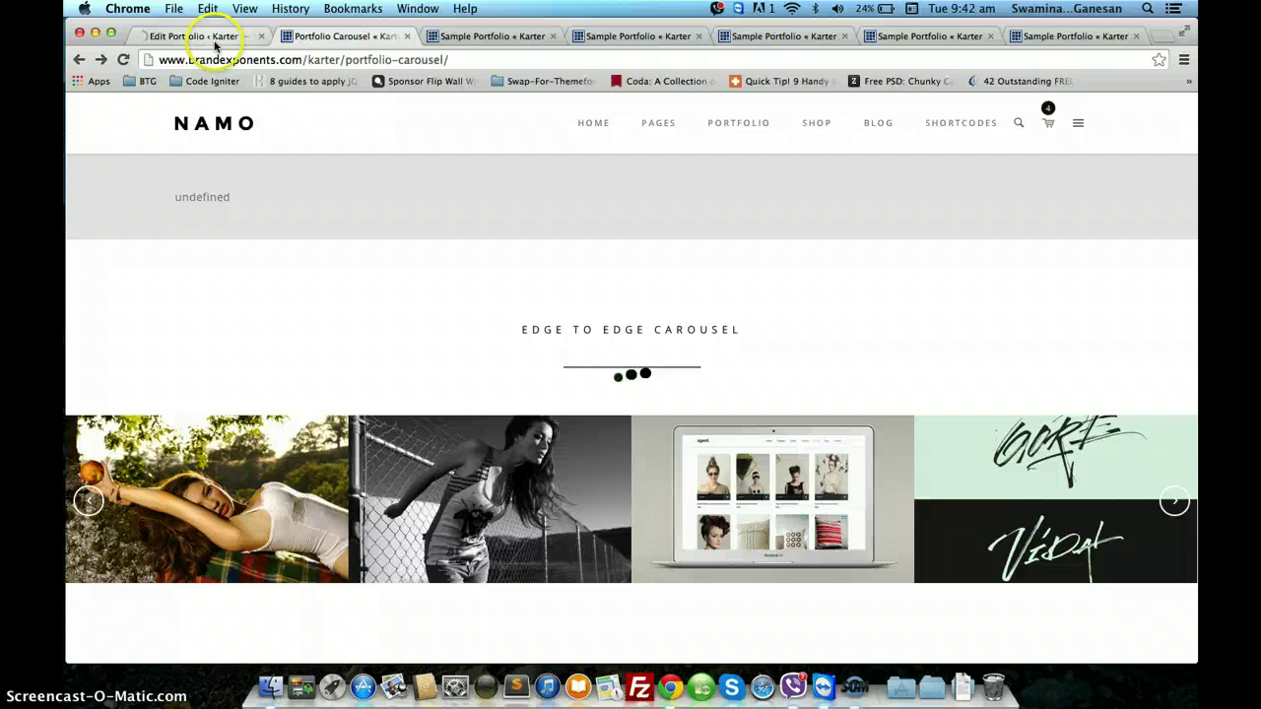
{"action": "left_click", "coordinate": [213, 39]}
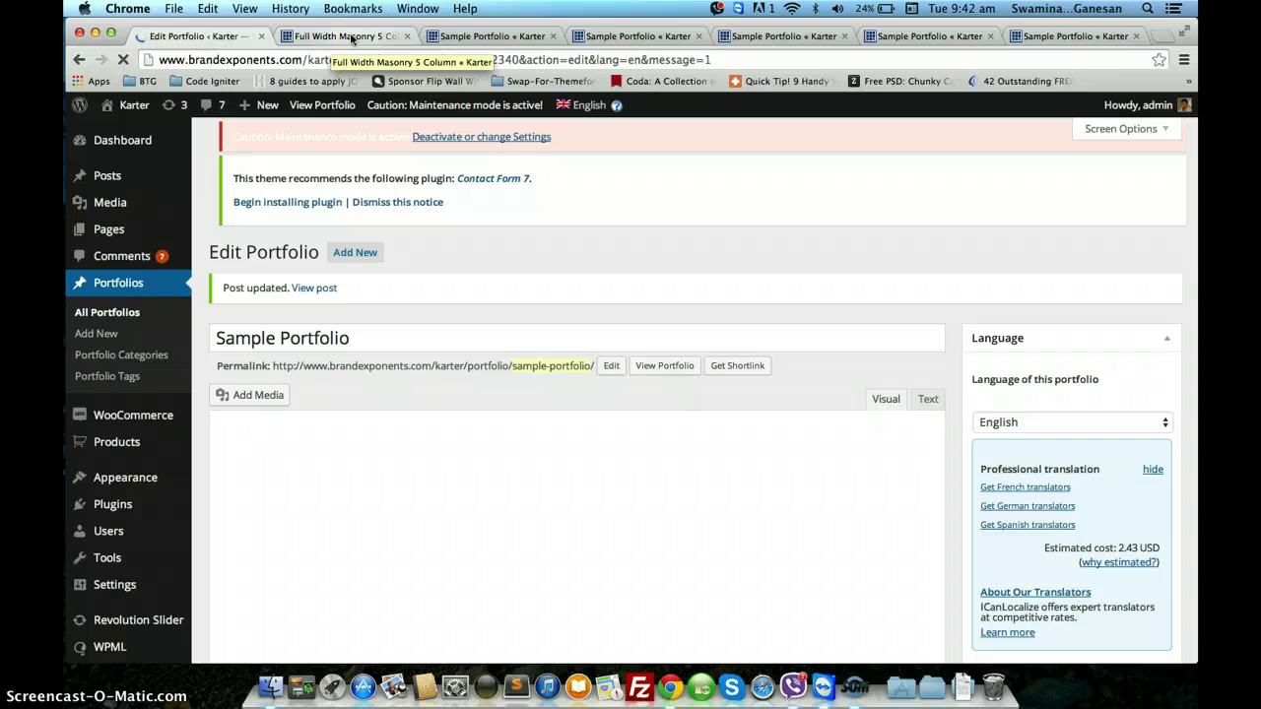
{"action": "left_click", "coordinate": [352, 39]}
{"action": "scroll", "coordinate": [294, 465], "scroll_direction": "down", "scroll_amount": 5}
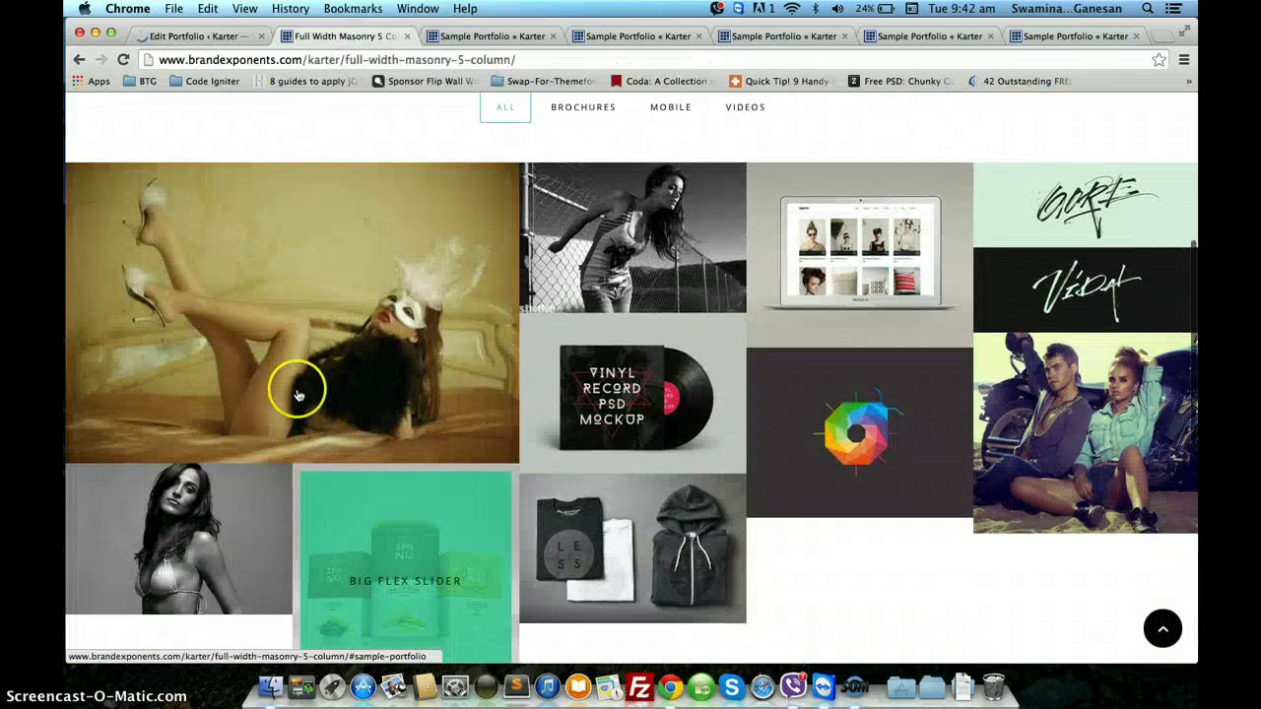
{"action": "left_click", "coordinate": [303, 381]}
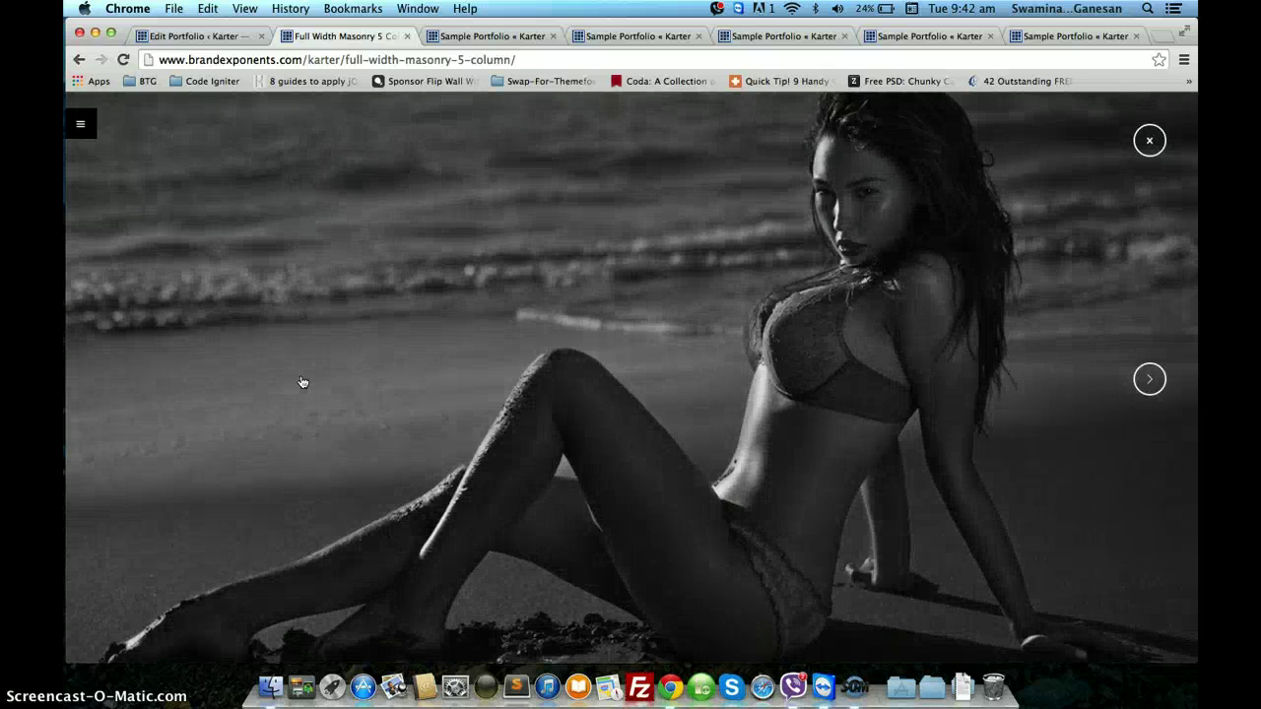
Browse forward and back through the full screen slider's images, and show and hide the project details
{"action": "left_click", "coordinate": [1150, 379]}
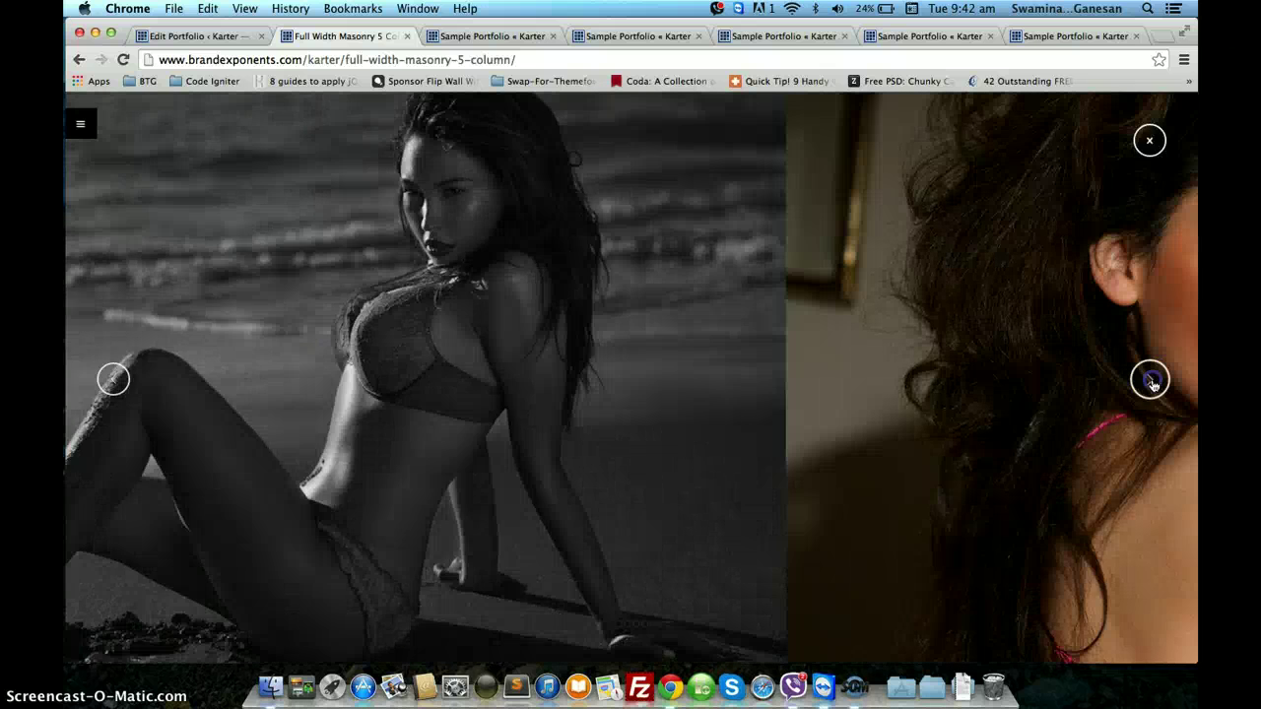
{"action": "left_click", "coordinate": [113, 378]}
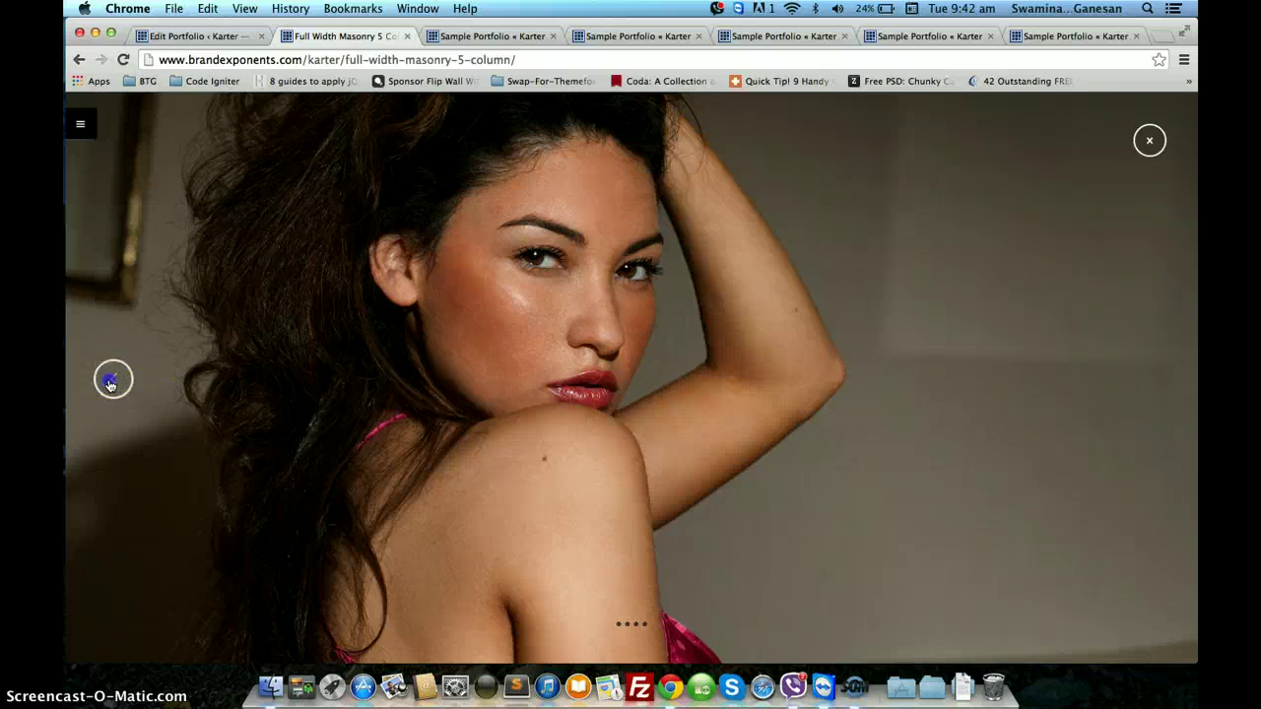
{"action": "left_click", "coordinate": [83, 129]}
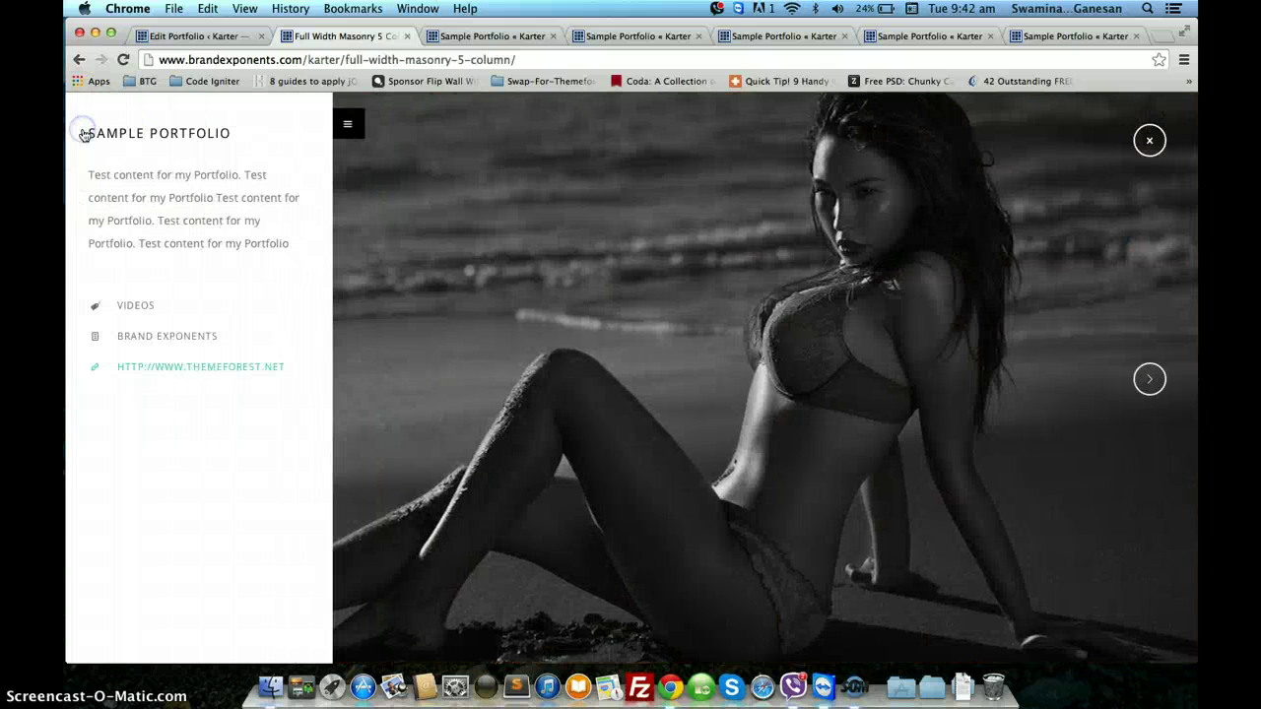
{"action": "left_click", "coordinate": [351, 125]}
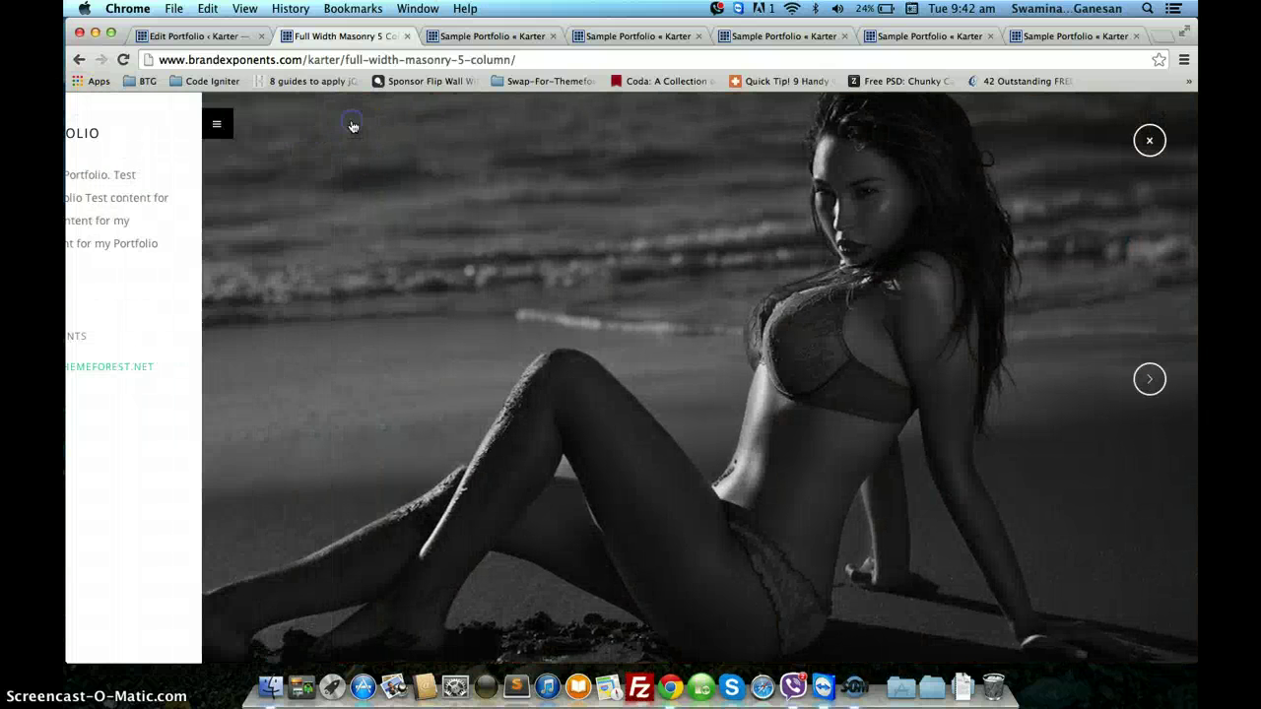
Change the Sample Portfolio entry's Portfolio Single Page Style to LightBox
{"action": "left_click", "coordinate": [221, 36]}
{"action": "scroll", "coordinate": [463, 406], "scroll_direction": "down", "scroll_amount": 15}
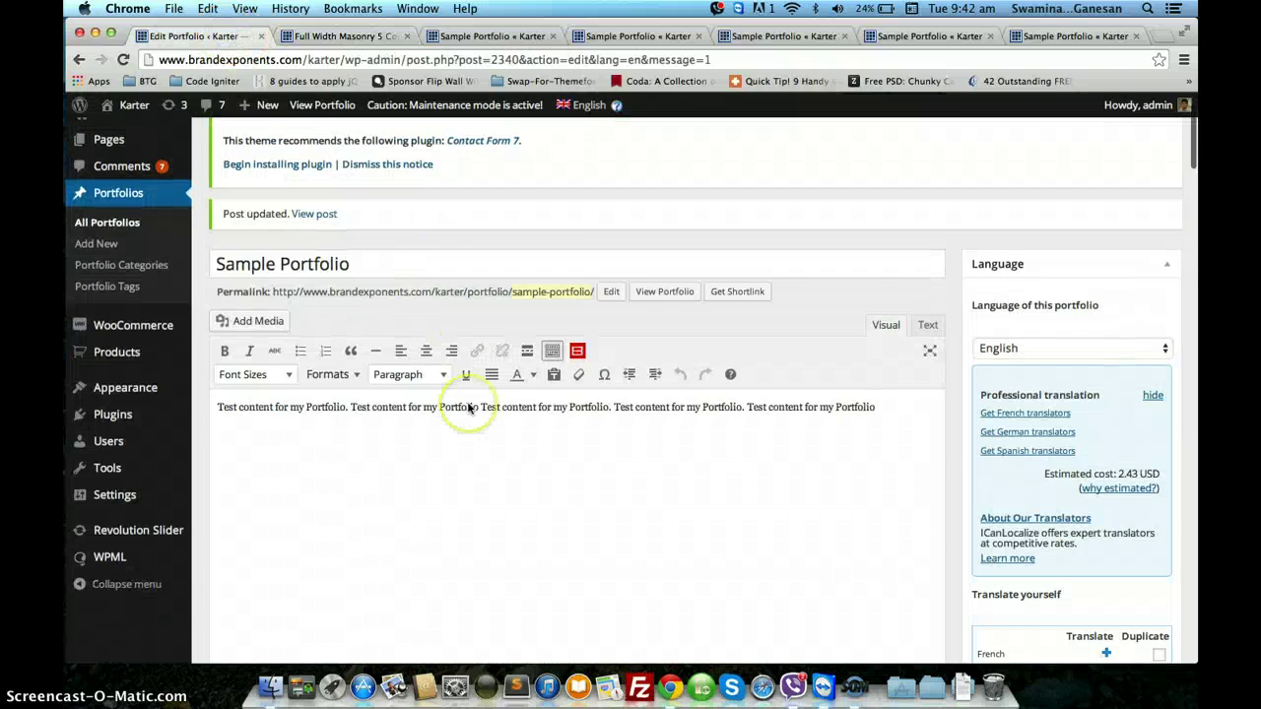
{"action": "scroll", "coordinate": [468, 409], "scroll_direction": "down", "scroll_amount": 6}
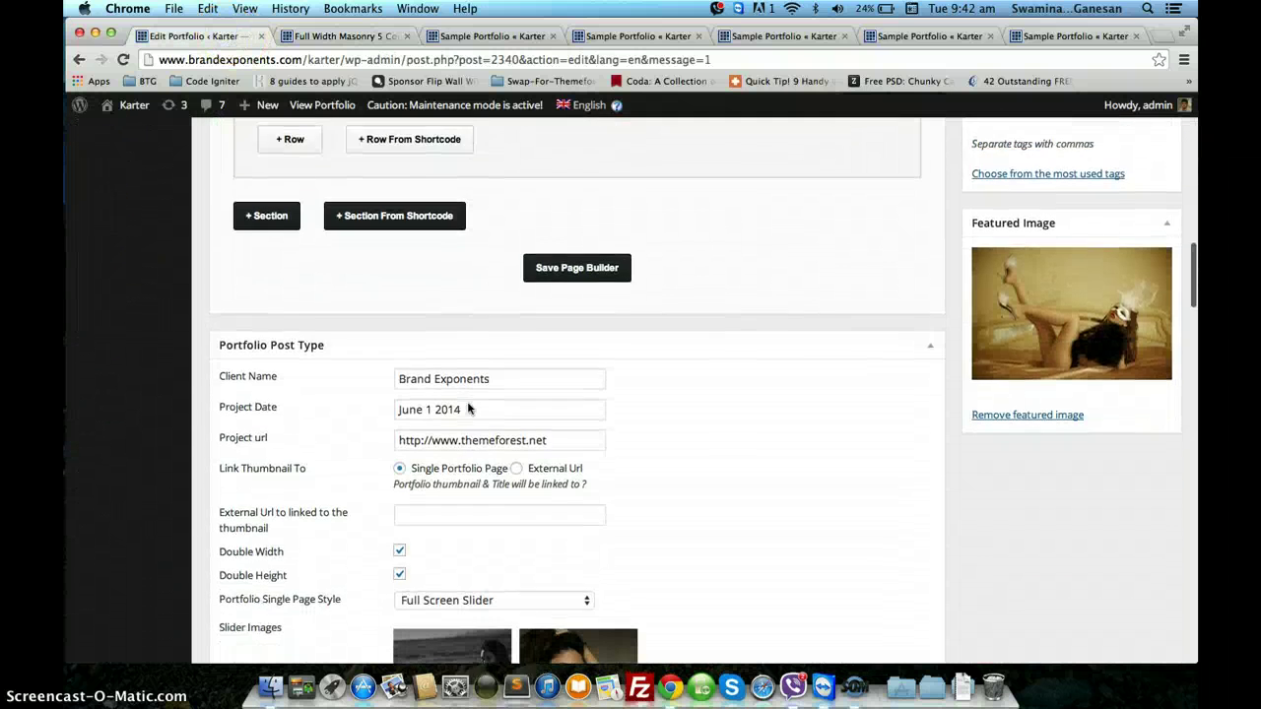
{"action": "left_click", "coordinate": [468, 351]}
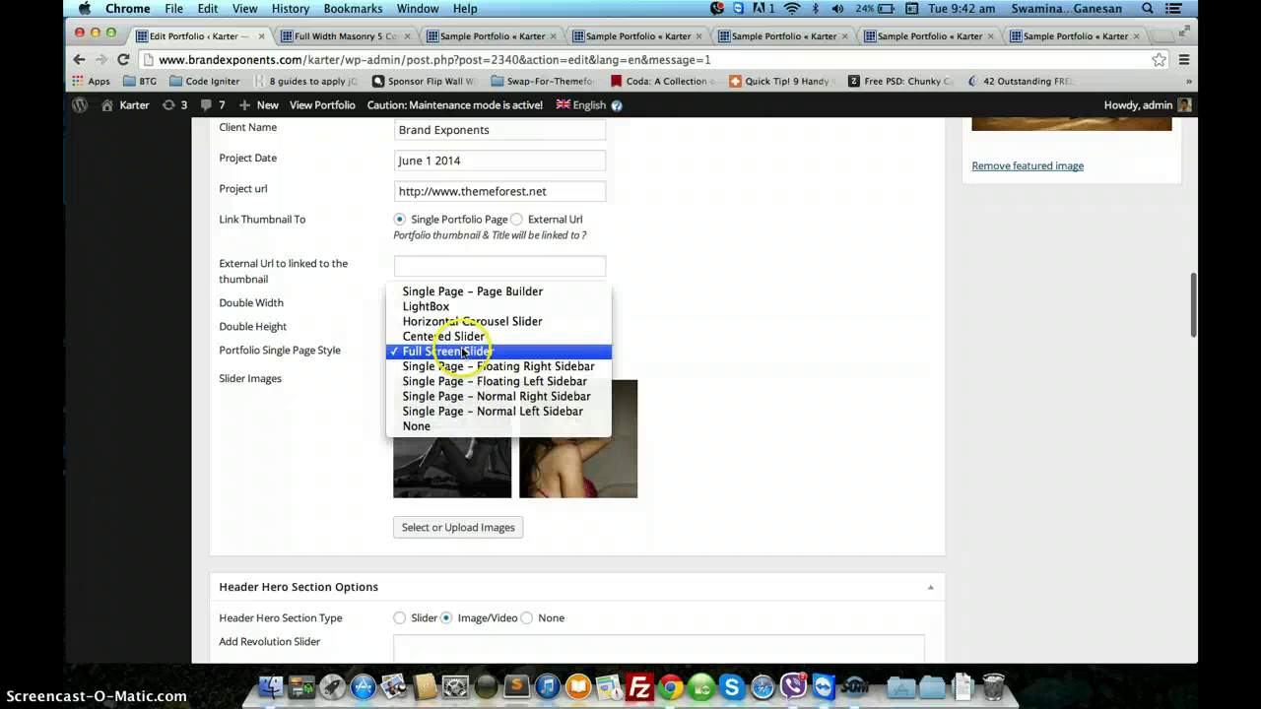
{"action": "left_click", "coordinate": [475, 308]}
{"action": "left_click", "coordinate": [729, 343]}
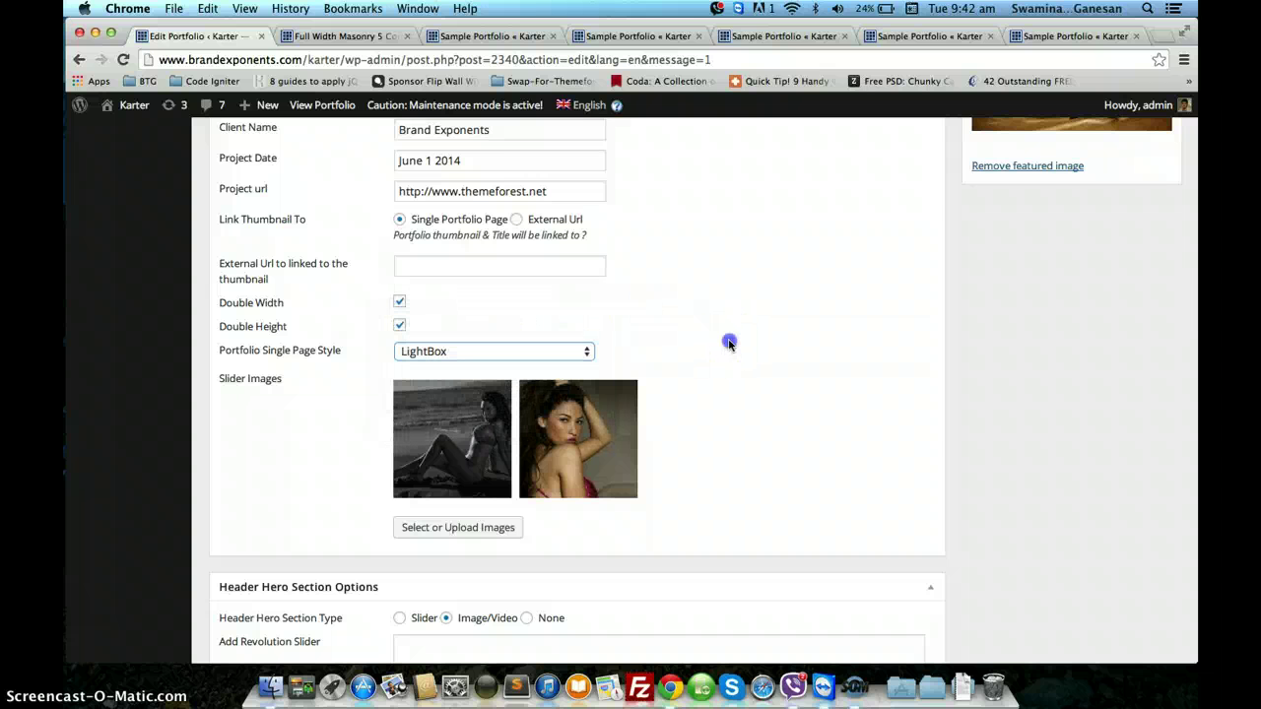
Remove both slider images from the Sample Portfolio entry and update the entry
{"action": "scroll", "coordinate": [822, 439], "scroll_direction": "up", "scroll_amount": 1}
{"action": "mouse_move", "coordinate": [506, 423]}
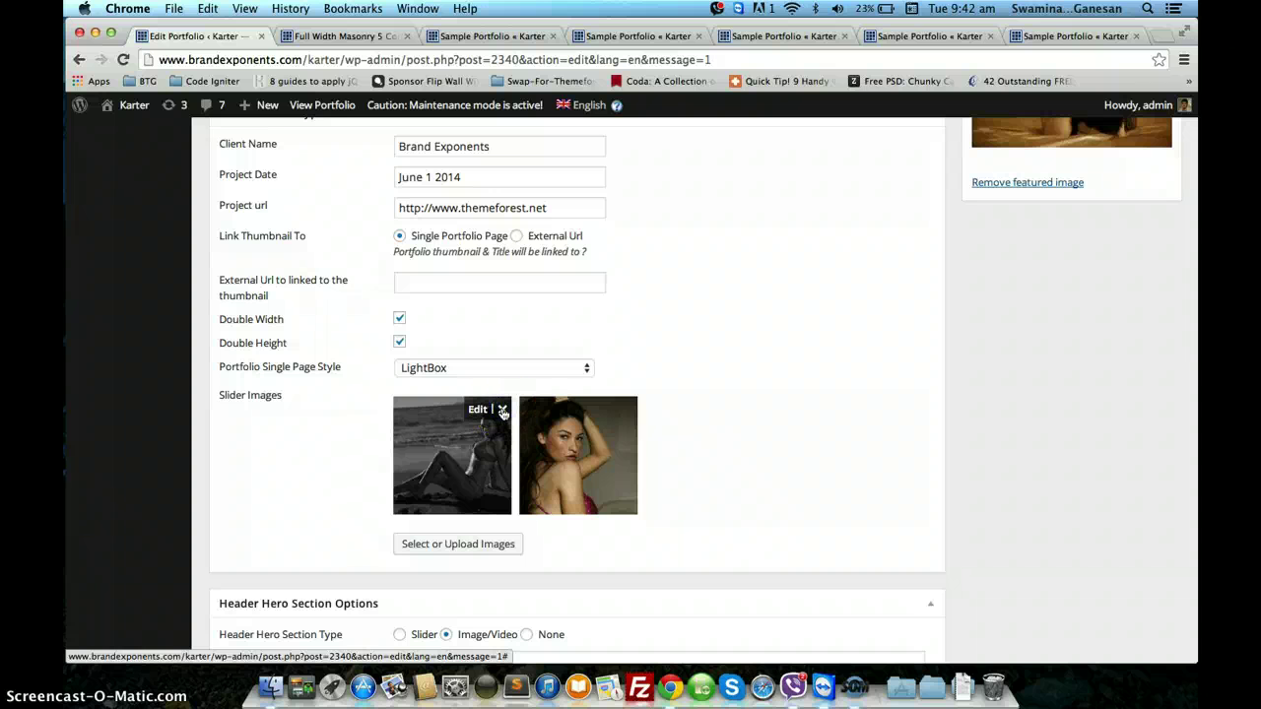
{"action": "left_click", "coordinate": [503, 412]}
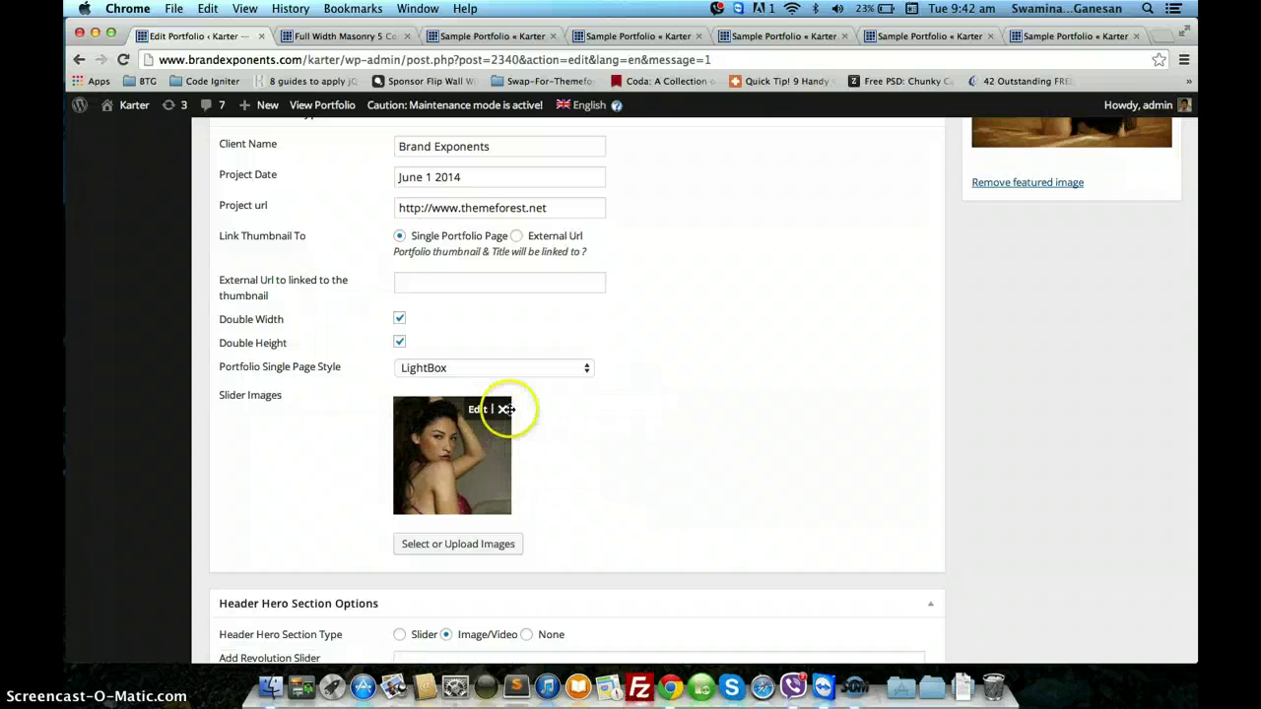
{"action": "left_click", "coordinate": [502, 411]}
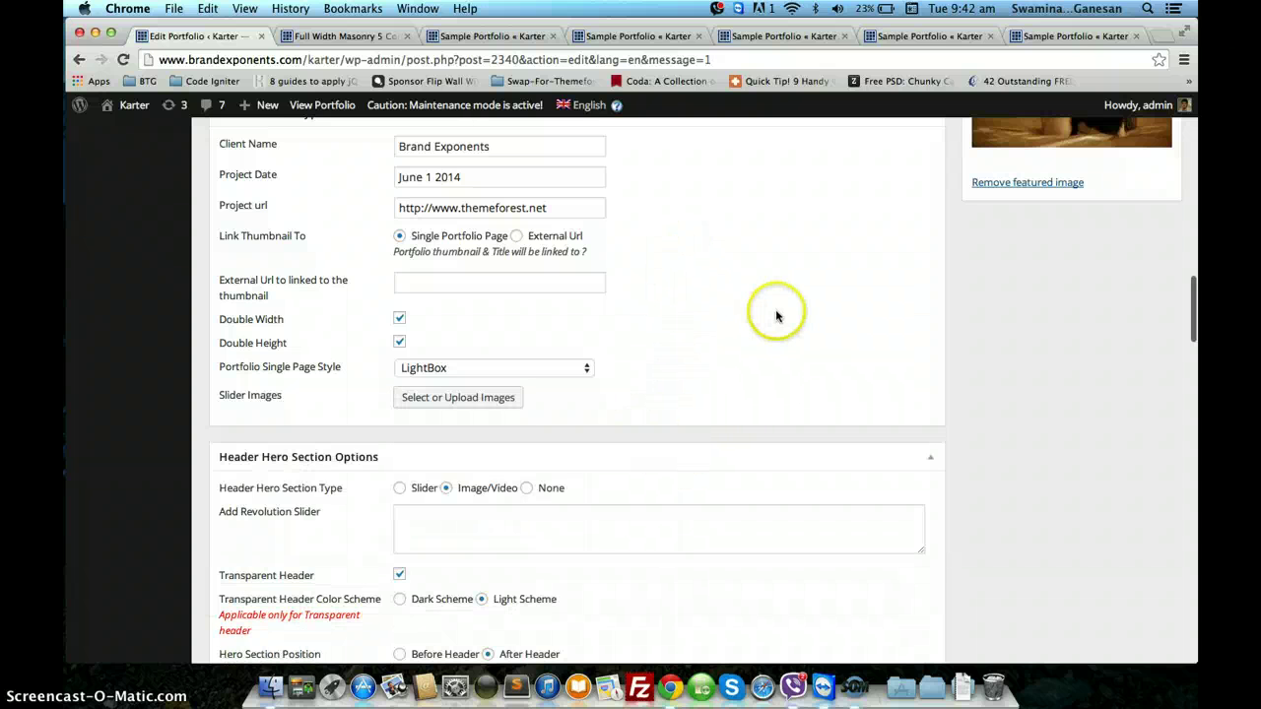
{"action": "scroll", "coordinate": [775, 316], "scroll_direction": "up", "scroll_amount": 5}
{"action": "scroll", "coordinate": [1149, 212], "scroll_direction": "up", "scroll_amount": 7}
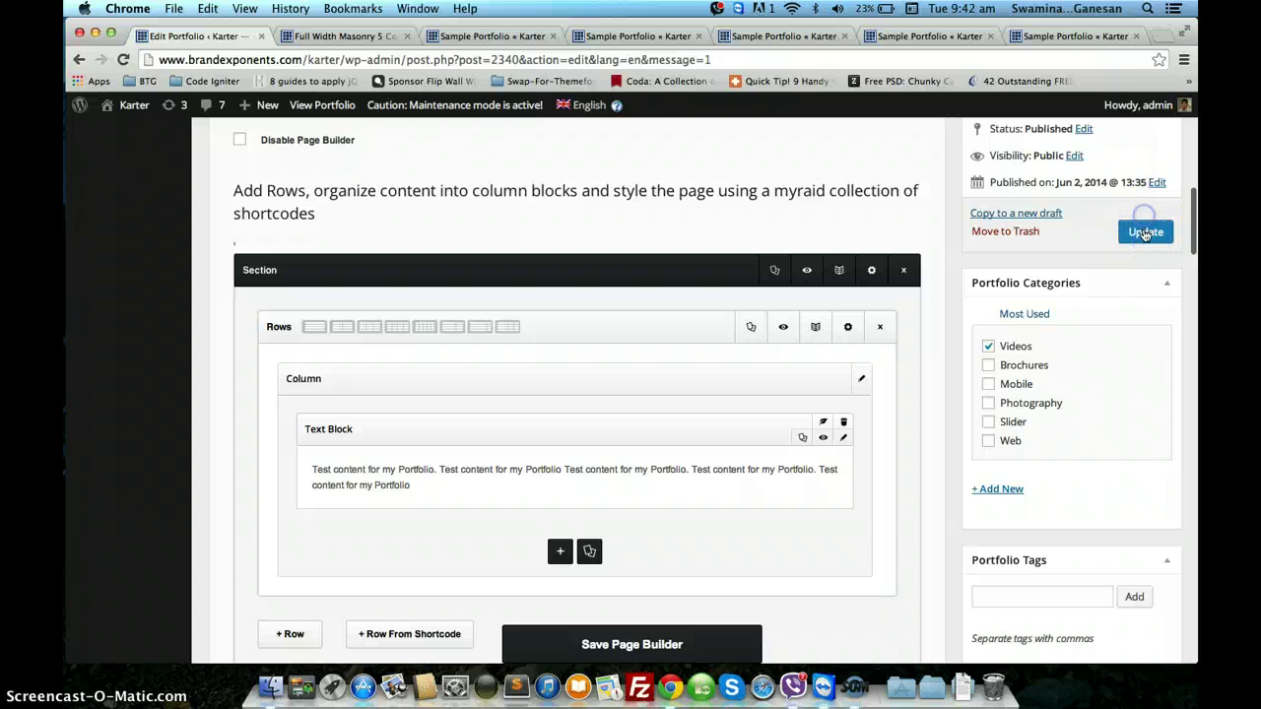
{"action": "left_click", "coordinate": [1144, 233]}
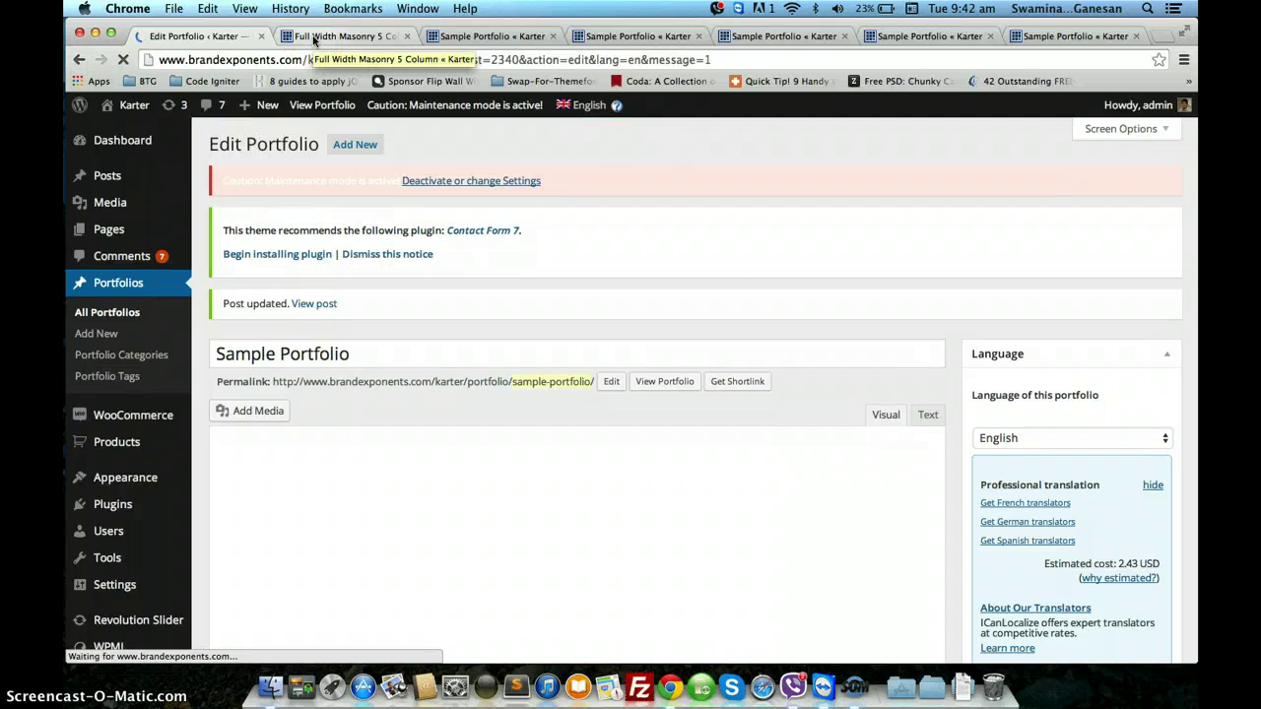
Try to open Sample Portfolio from the already loaded Full Width Masonry 5 Column page
{"action": "left_click", "coordinate": [313, 37]}
{"action": "left_click", "coordinate": [512, 211]}
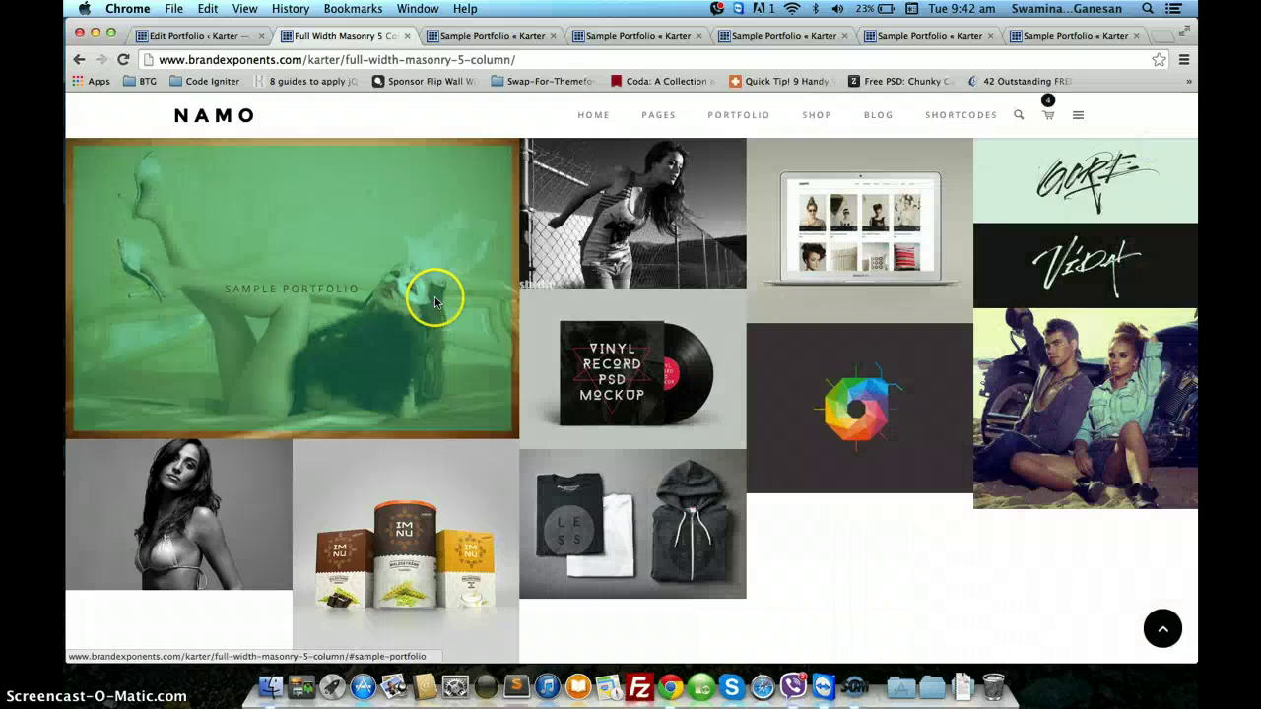
{"action": "left_click", "coordinate": [329, 293]}
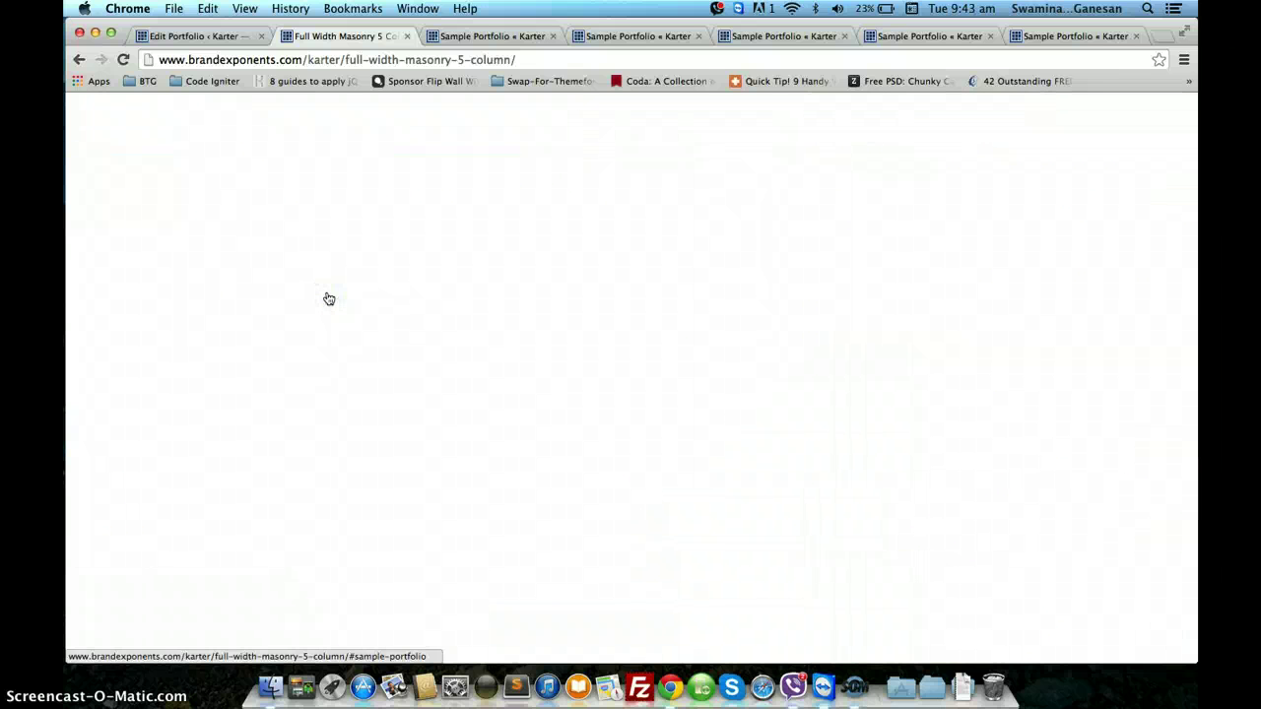
{"action": "left_click", "coordinate": [329, 297]}
{"action": "left_click", "coordinate": [528, 294]}
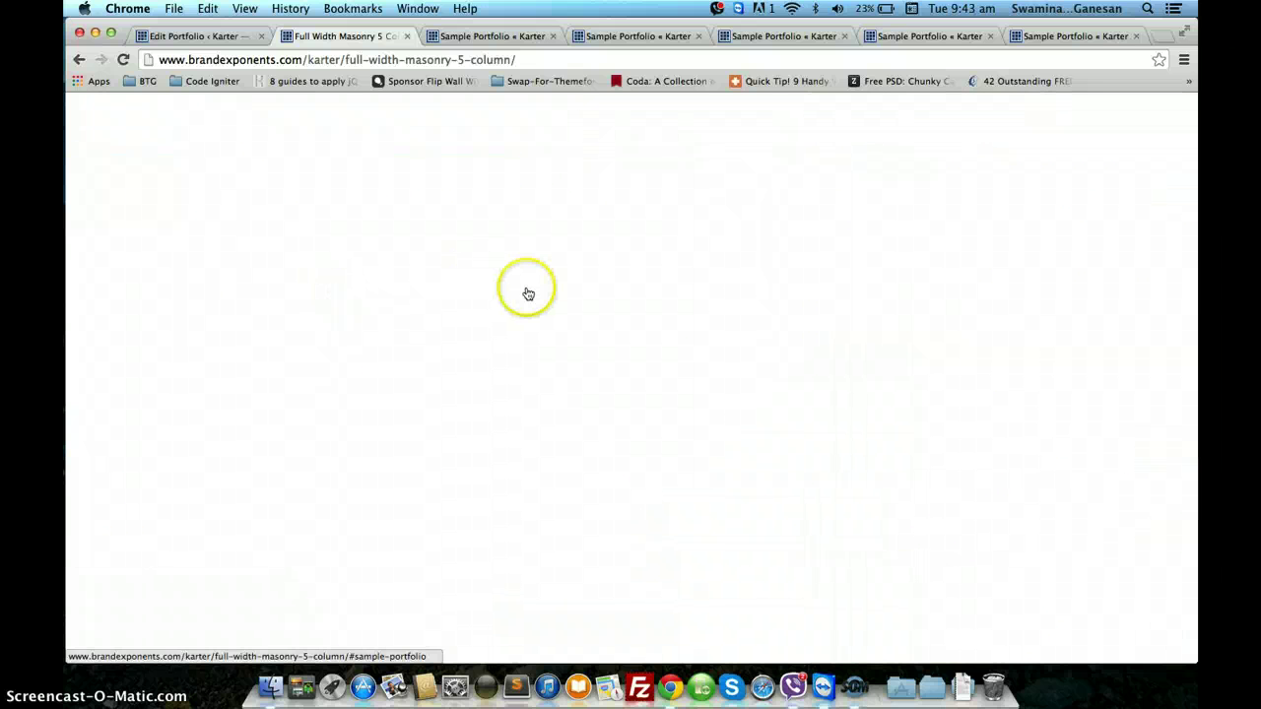
{"action": "left_click", "coordinate": [856, 686]}
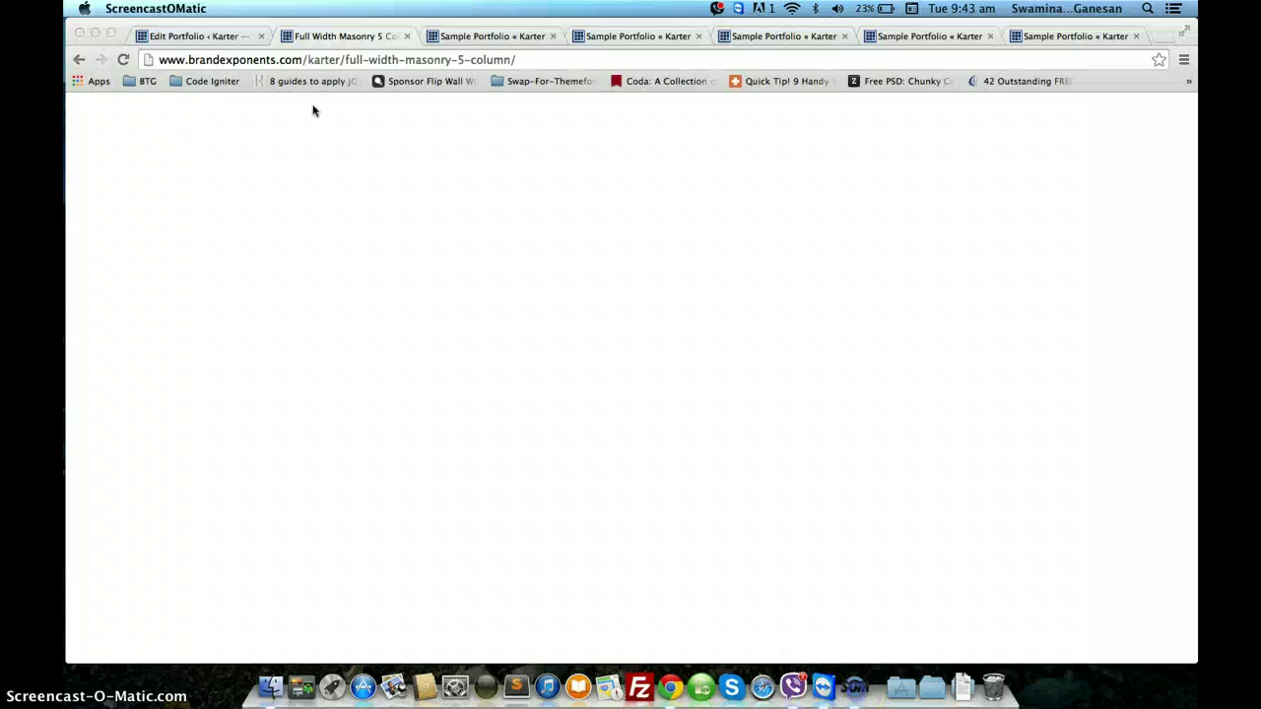
{"action": "left_click", "coordinate": [408, 37]}
{"action": "left_click", "coordinate": [238, 37]}
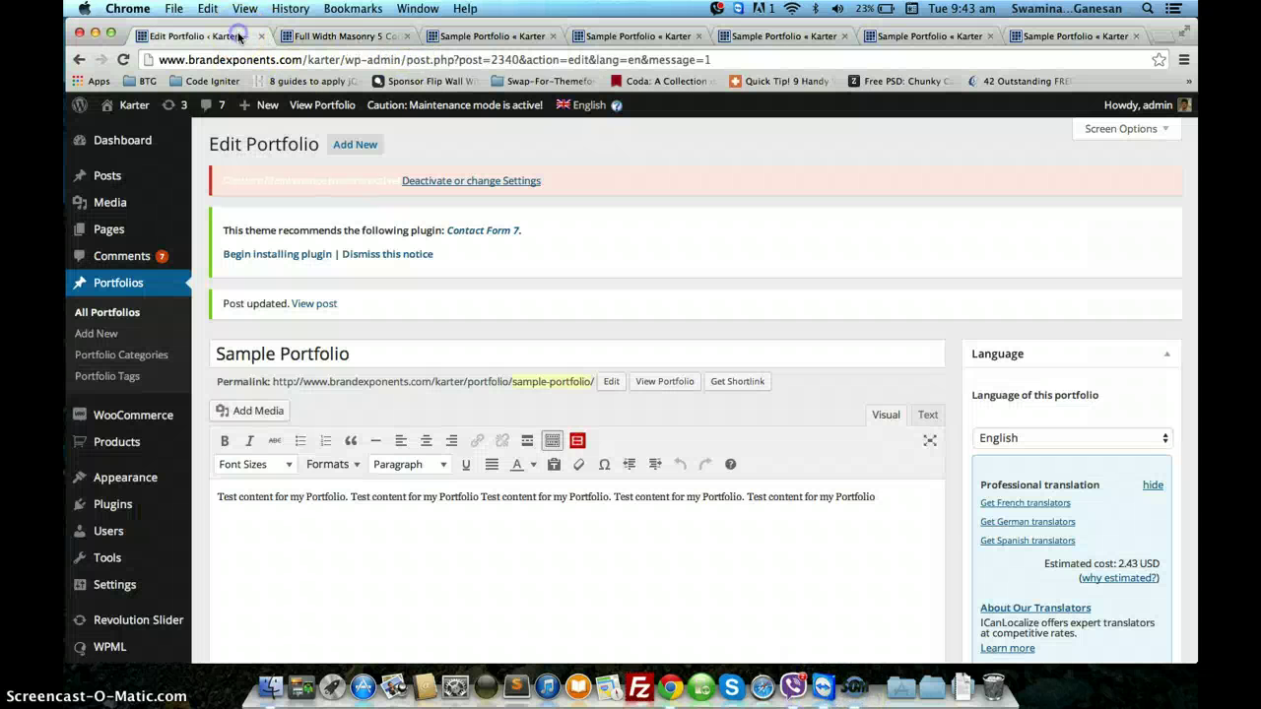
{"action": "scroll", "coordinate": [459, 417], "scroll_direction": "down", "scroll_amount": 5}
{"action": "scroll", "coordinate": [464, 423], "scroll_direction": "up", "scroll_amount": 3}
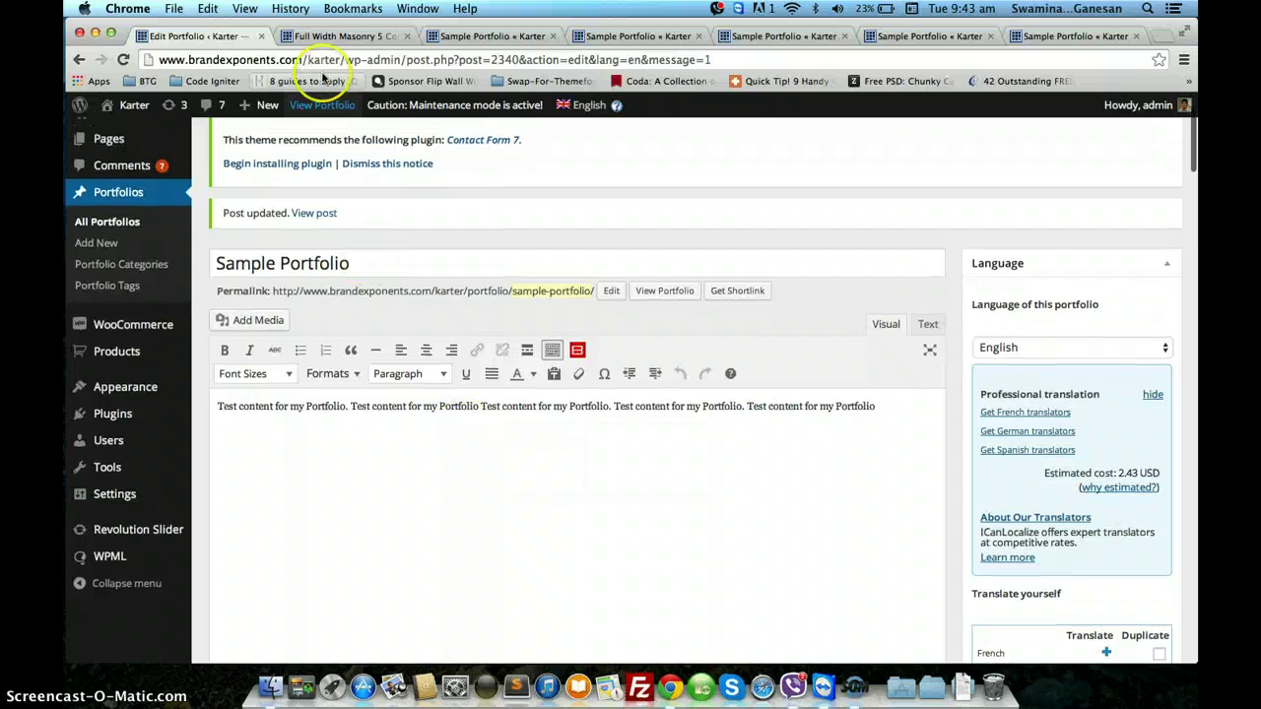
Load the Full Width group's Masonry 5 Column portfolio page and open Sample Portfolio there to view its lightbox
{"action": "left_click", "coordinate": [335, 35]}
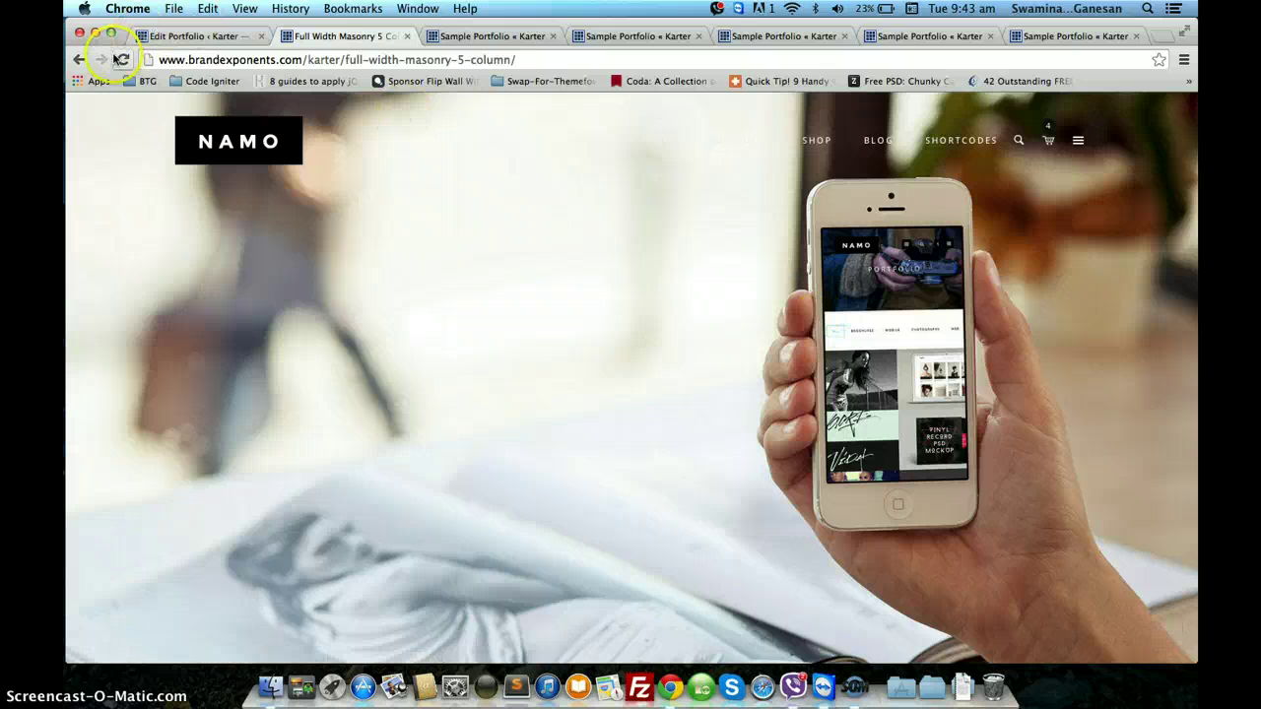
{"action": "mouse_move", "coordinate": [818, 142]}
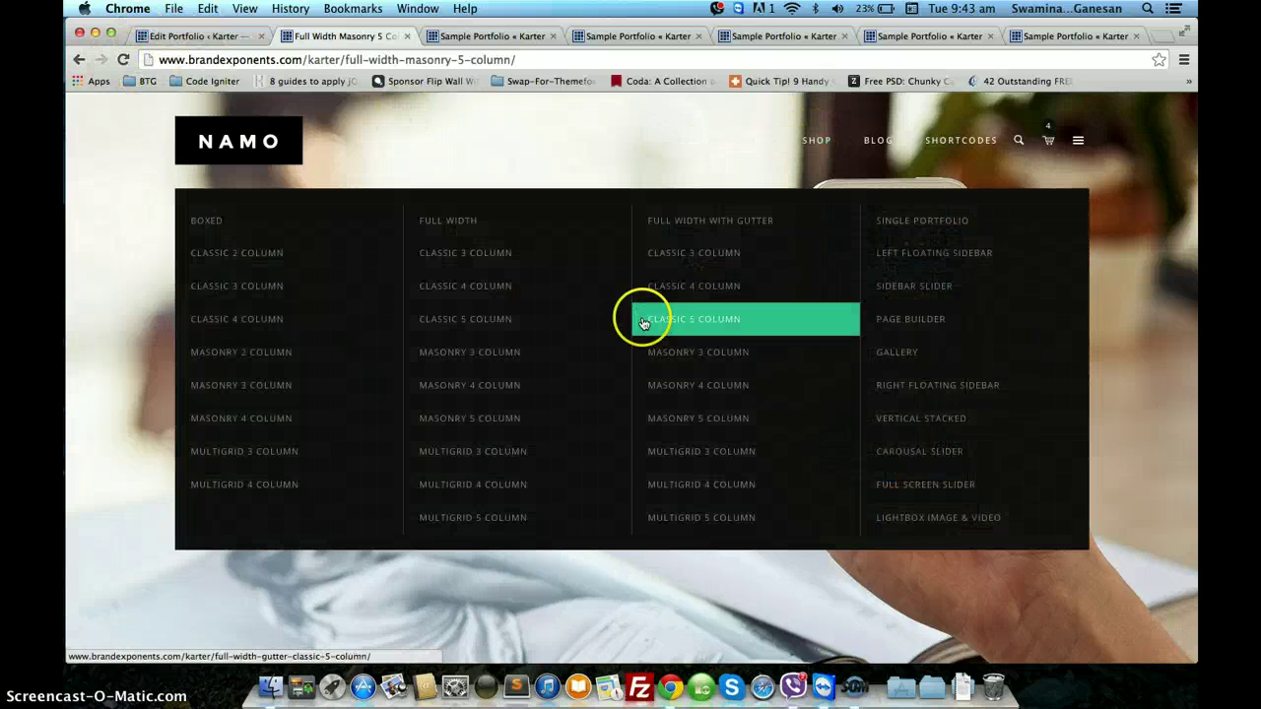
{"action": "left_click", "coordinate": [489, 417]}
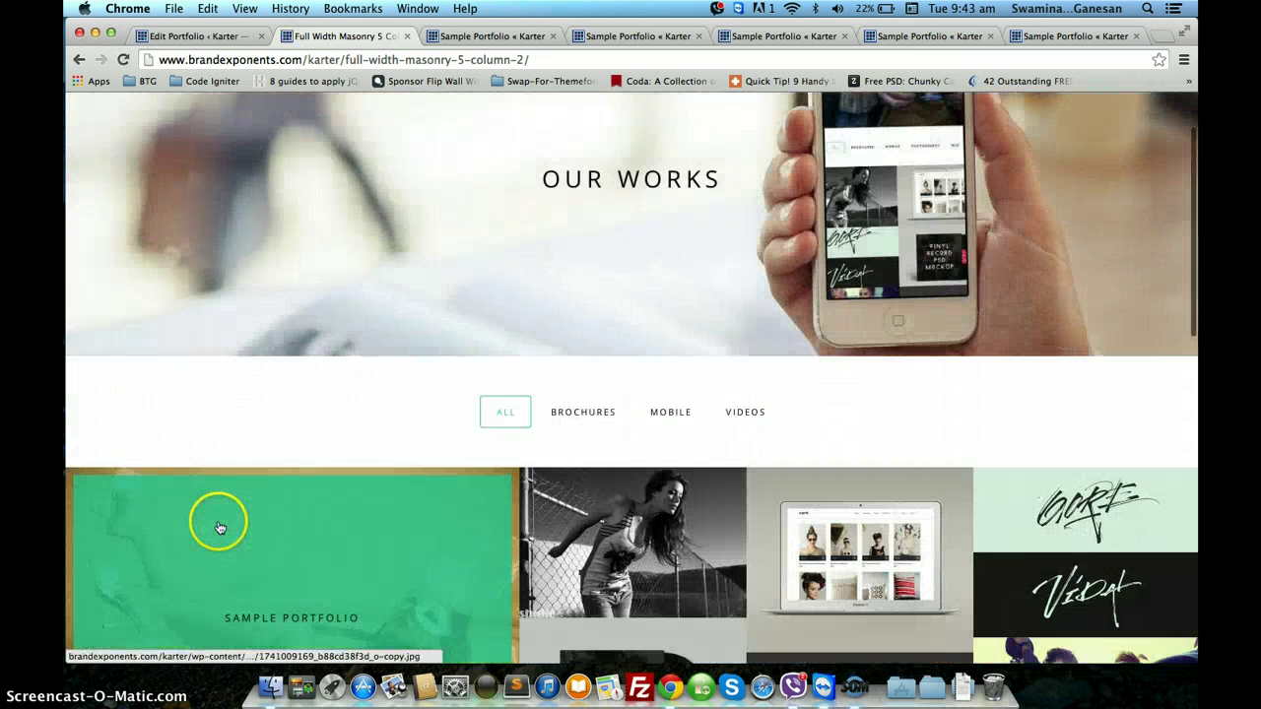
{"action": "left_click", "coordinate": [220, 528]}
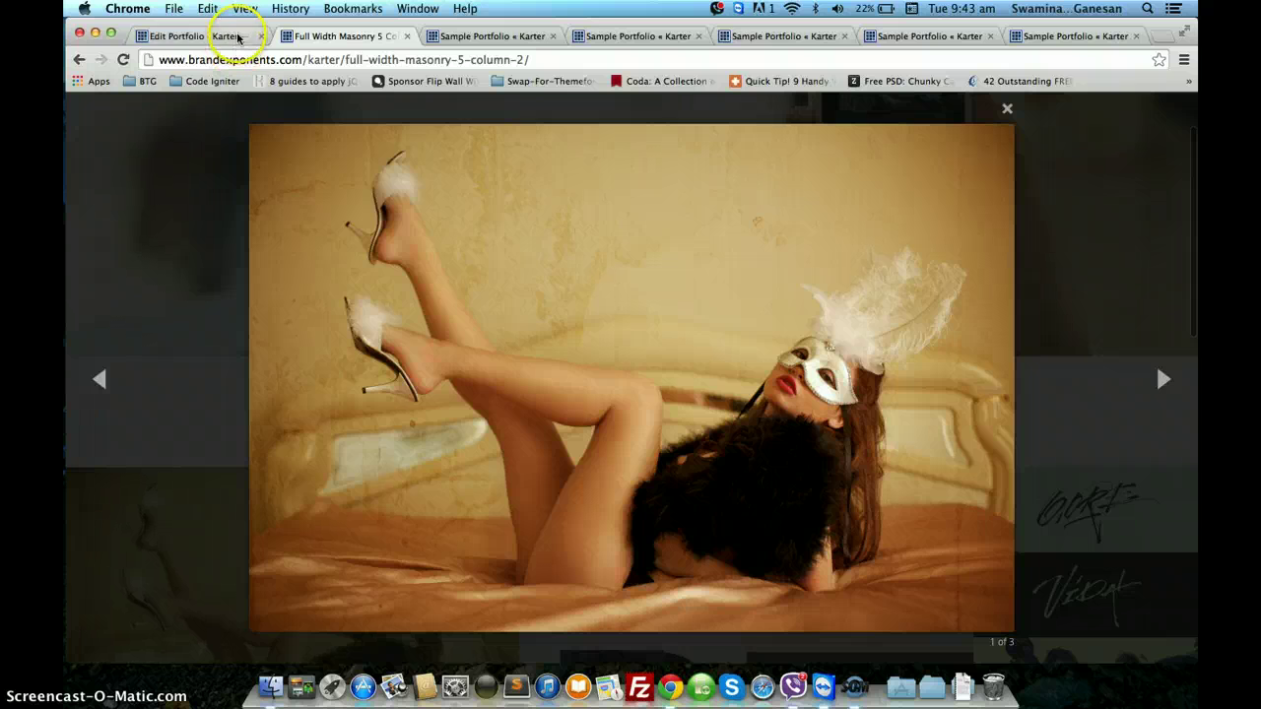
Close the lightbox, open Sample Portfolio's lightbox image once more, and close it again
{"action": "left_click", "coordinate": [237, 36]}
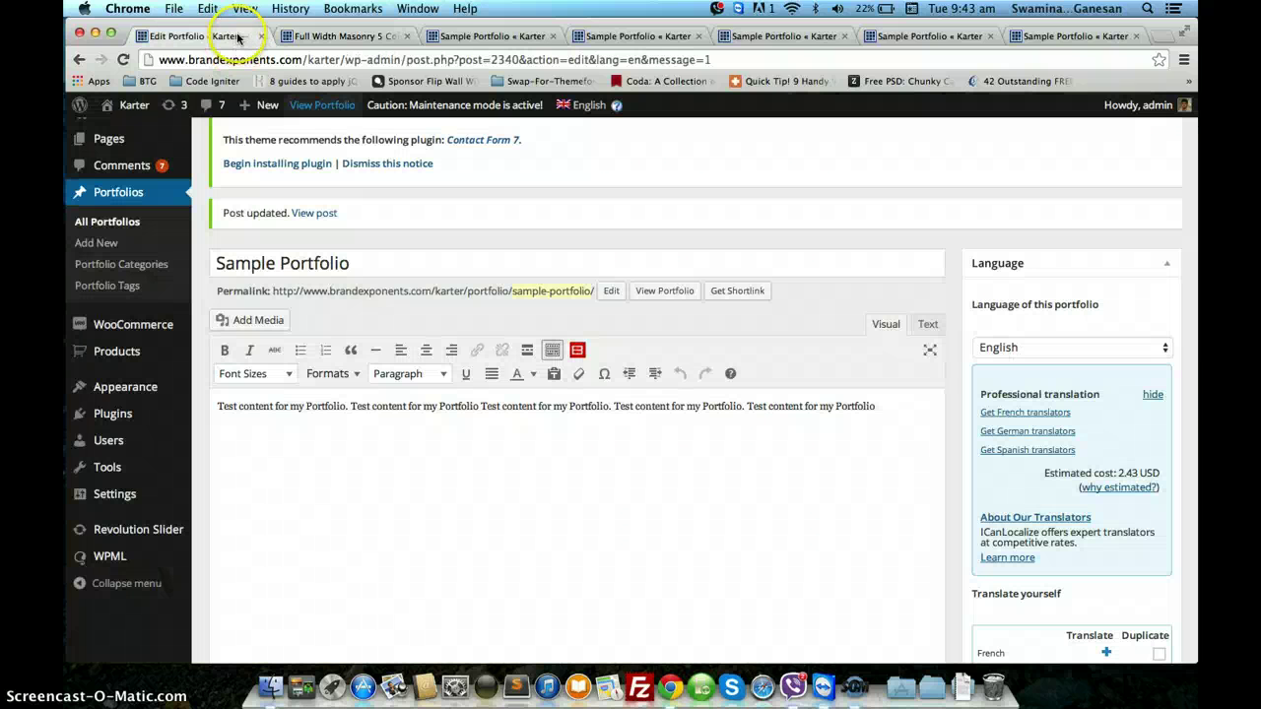
{"action": "left_click", "coordinate": [334, 36]}
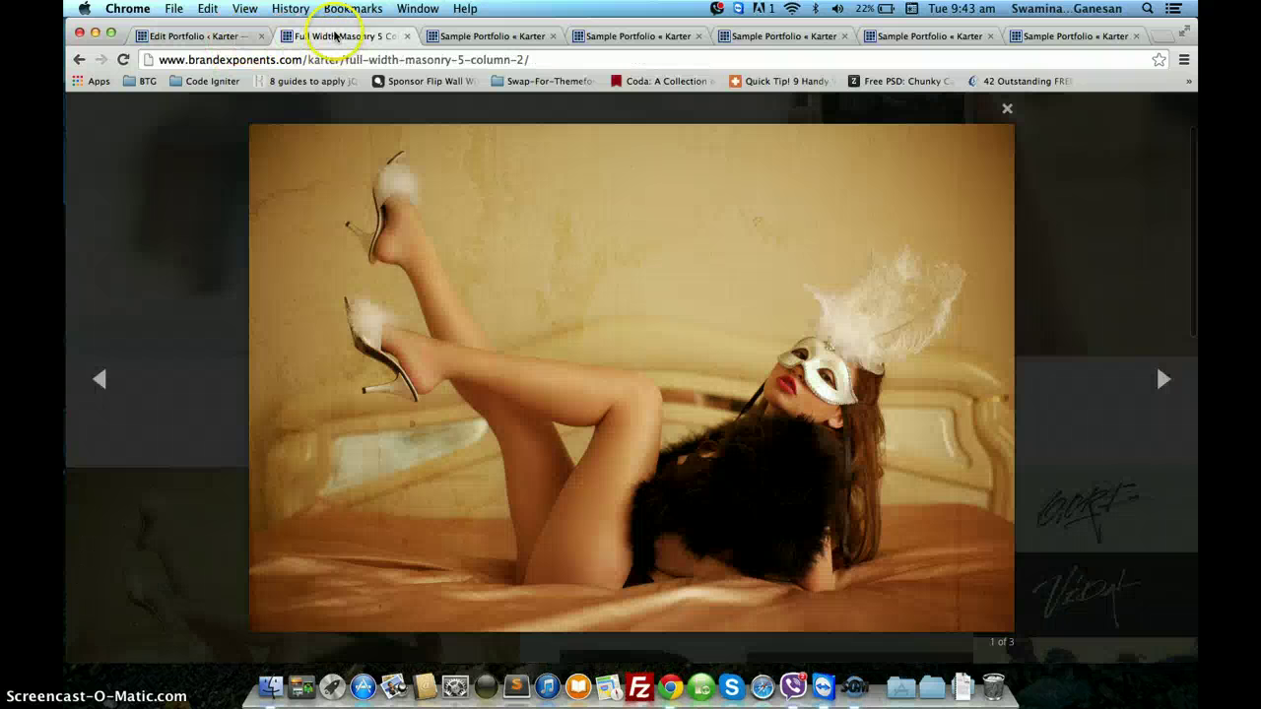
{"action": "left_click", "coordinate": [1007, 110]}
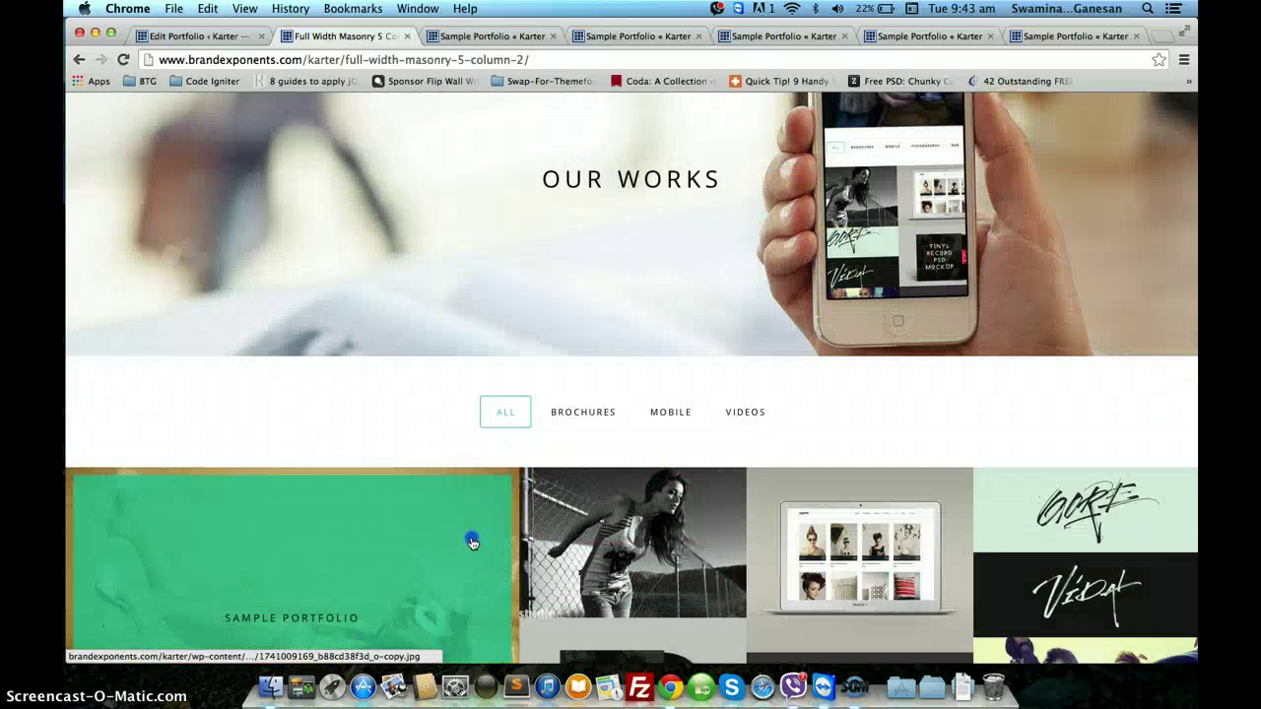
{"action": "left_click", "coordinate": [470, 537]}
{"action": "left_click", "coordinate": [833, 666]}
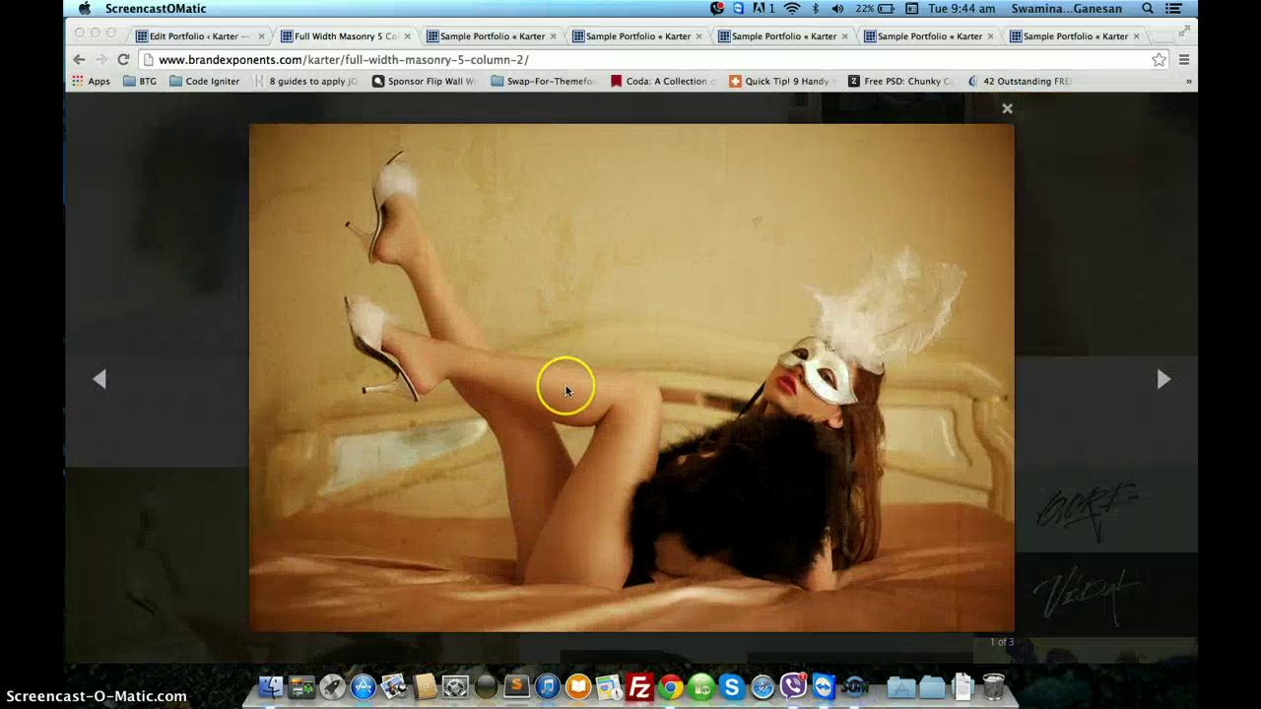
{"action": "left_click", "coordinate": [1008, 112]}
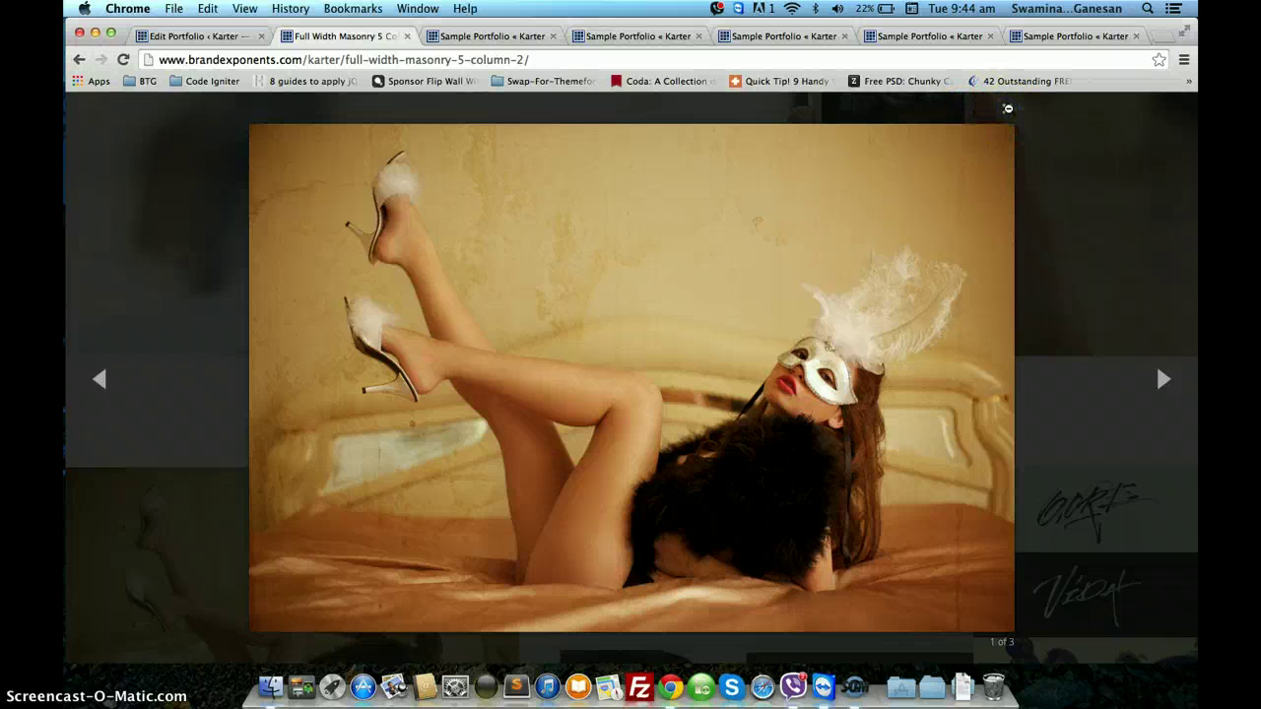
{"action": "left_click", "coordinate": [1007, 109]}
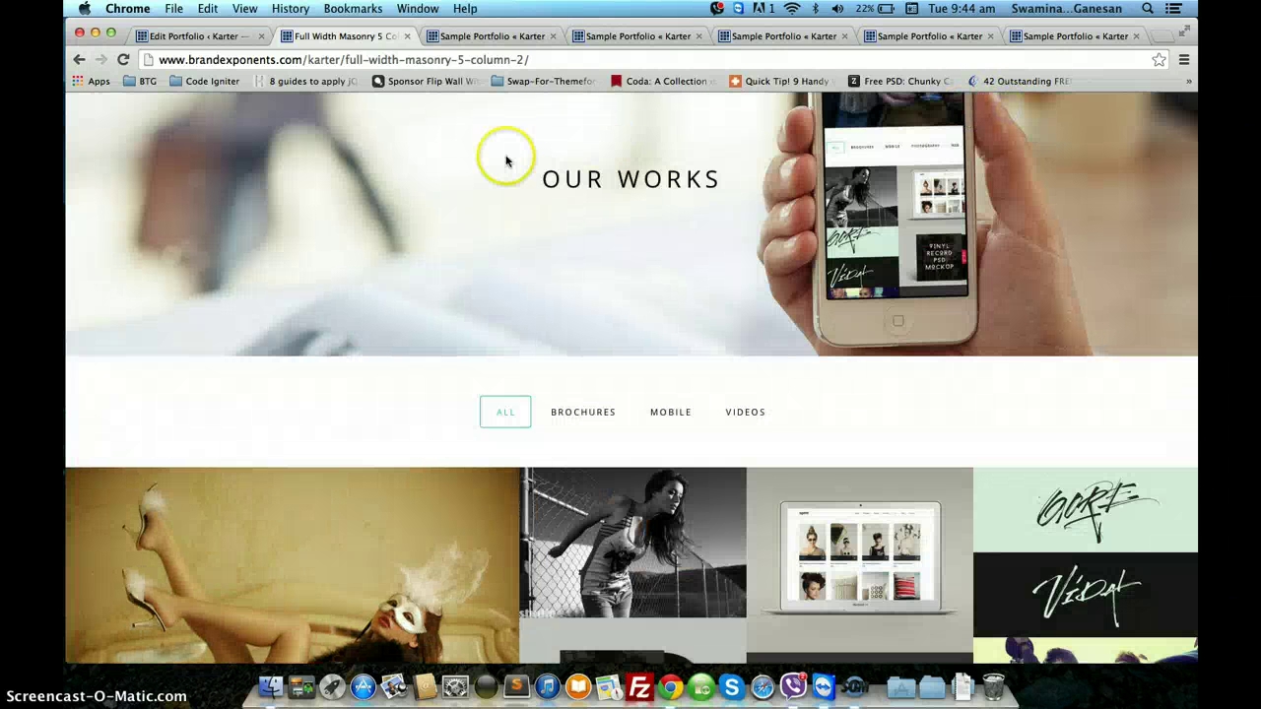
Go back to the Sample Portfolio entry's editor and remove its featured image
{"action": "left_click", "coordinate": [190, 36]}
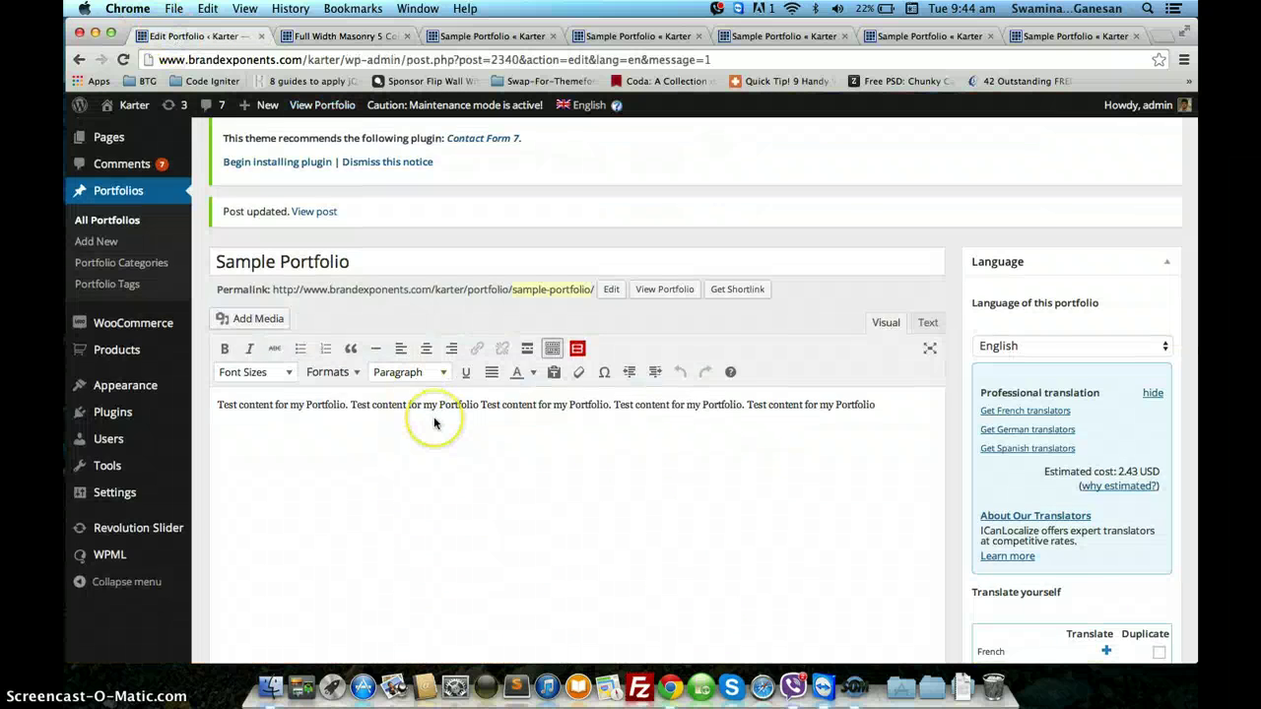
{"action": "scroll", "coordinate": [429, 414], "scroll_direction": "down", "scroll_amount": 5}
{"action": "scroll", "coordinate": [434, 423], "scroll_direction": "down", "scroll_amount": 15}
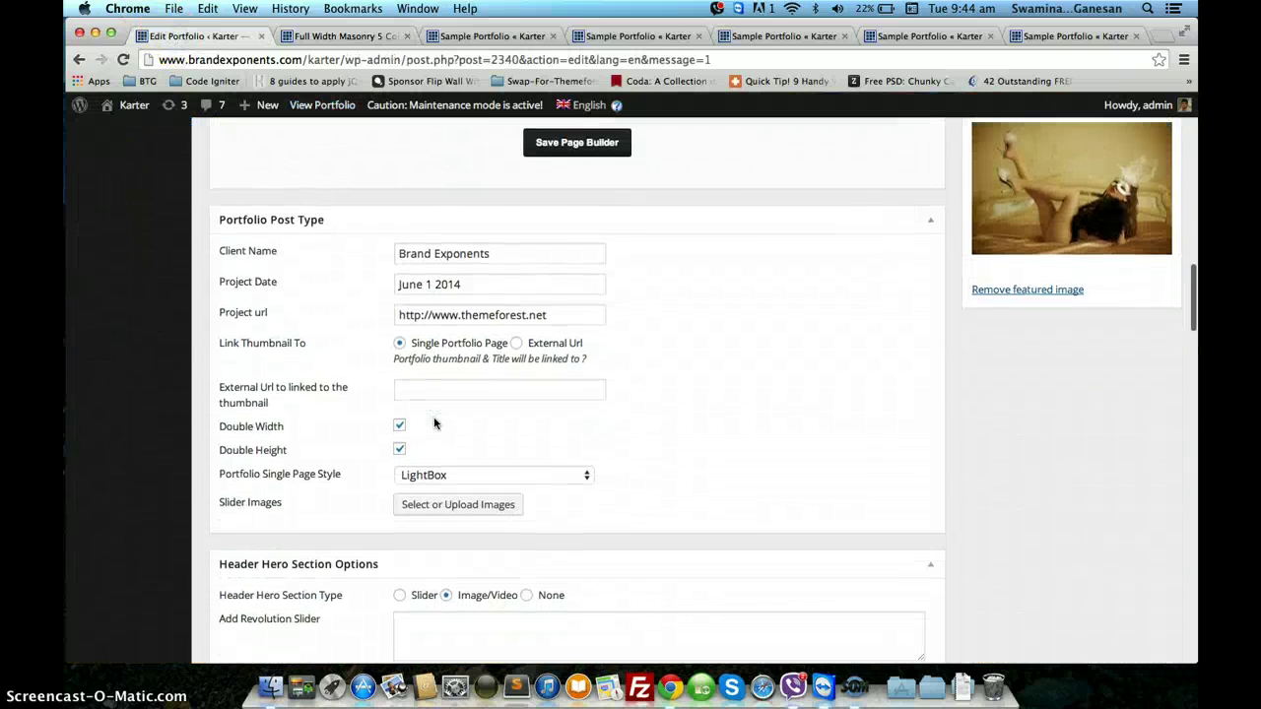
{"action": "scroll", "coordinate": [434, 424], "scroll_direction": "up", "scroll_amount": 3}
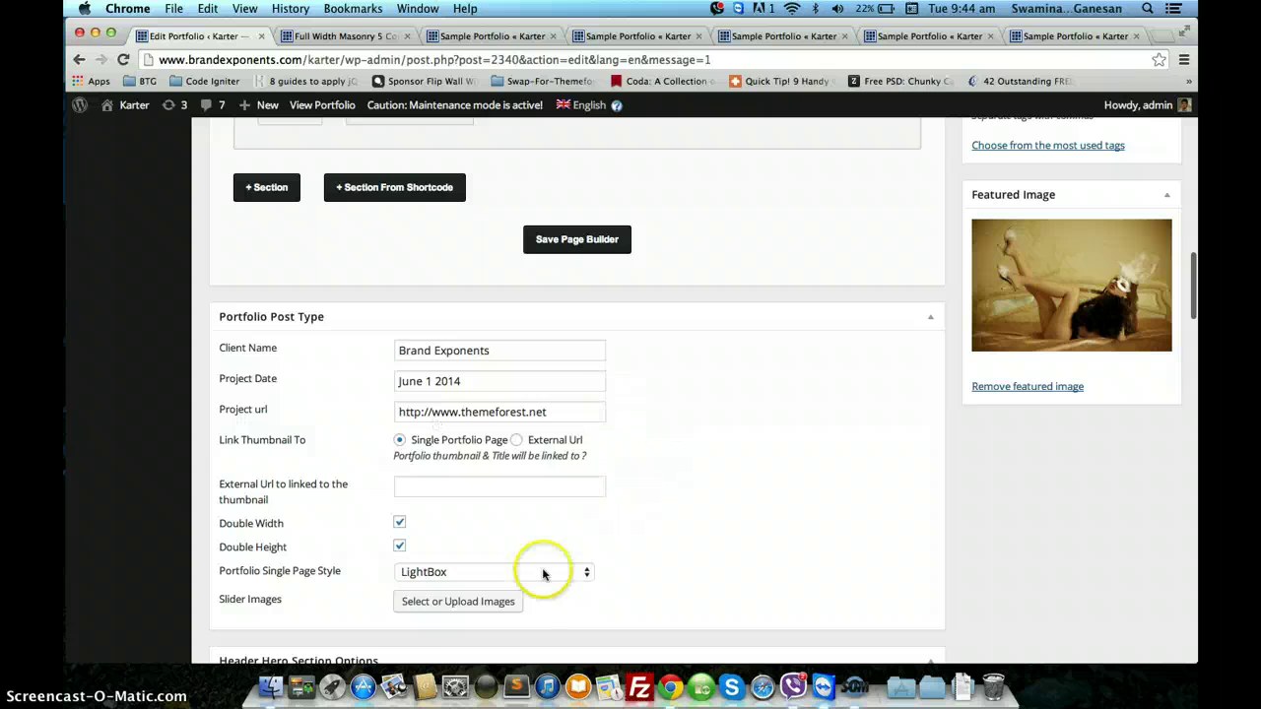
{"action": "left_click", "coordinate": [1011, 393]}
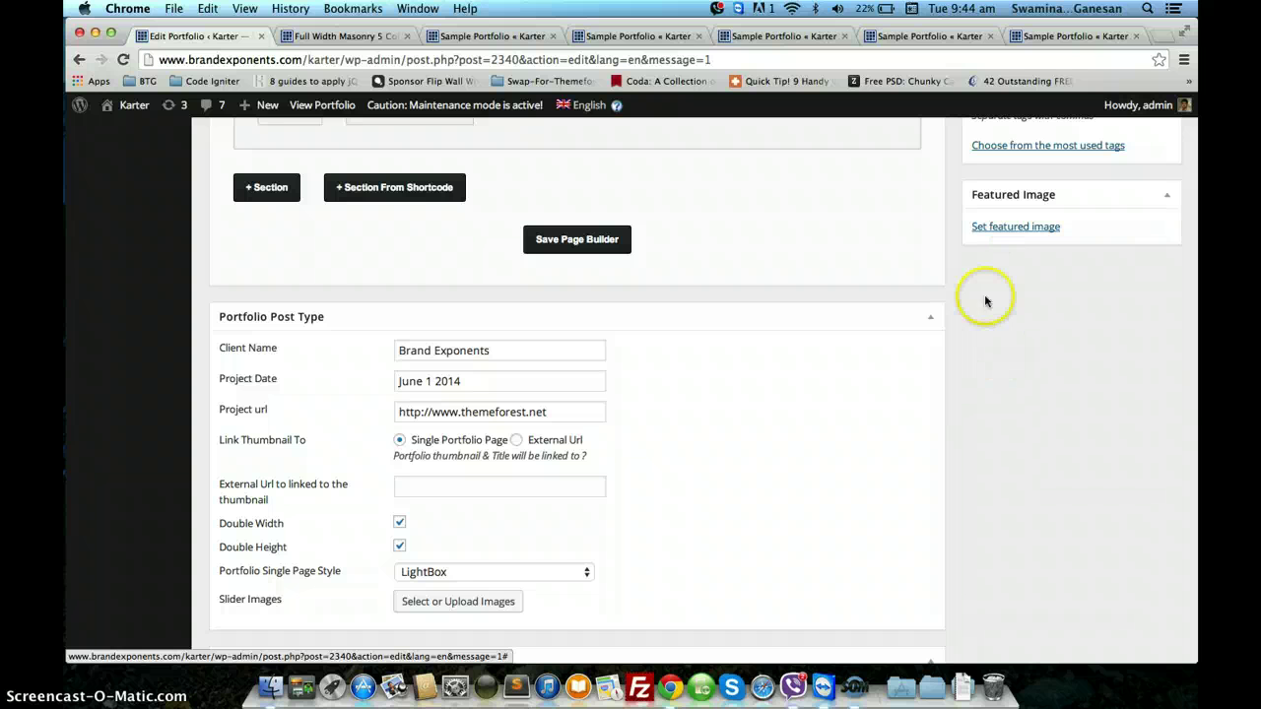
{"action": "left_click", "coordinate": [985, 229]}
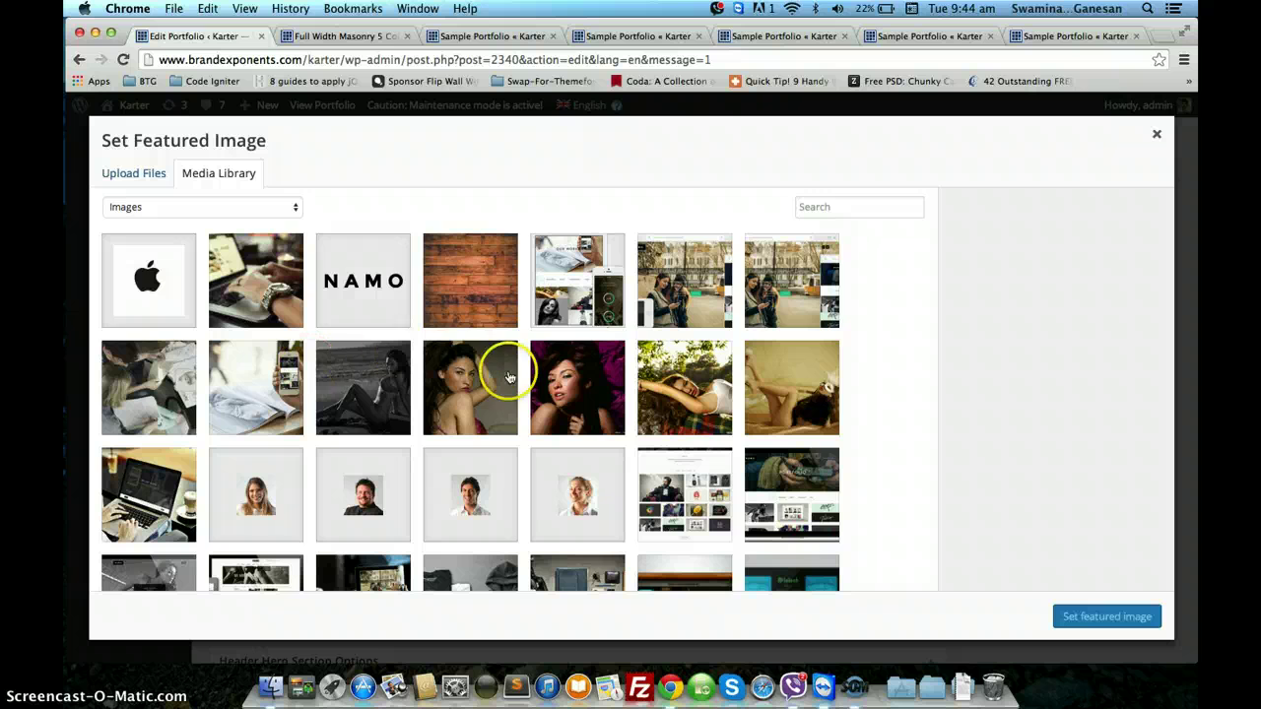
{"action": "scroll", "coordinate": [506, 369], "scroll_direction": "down", "scroll_amount": 3}
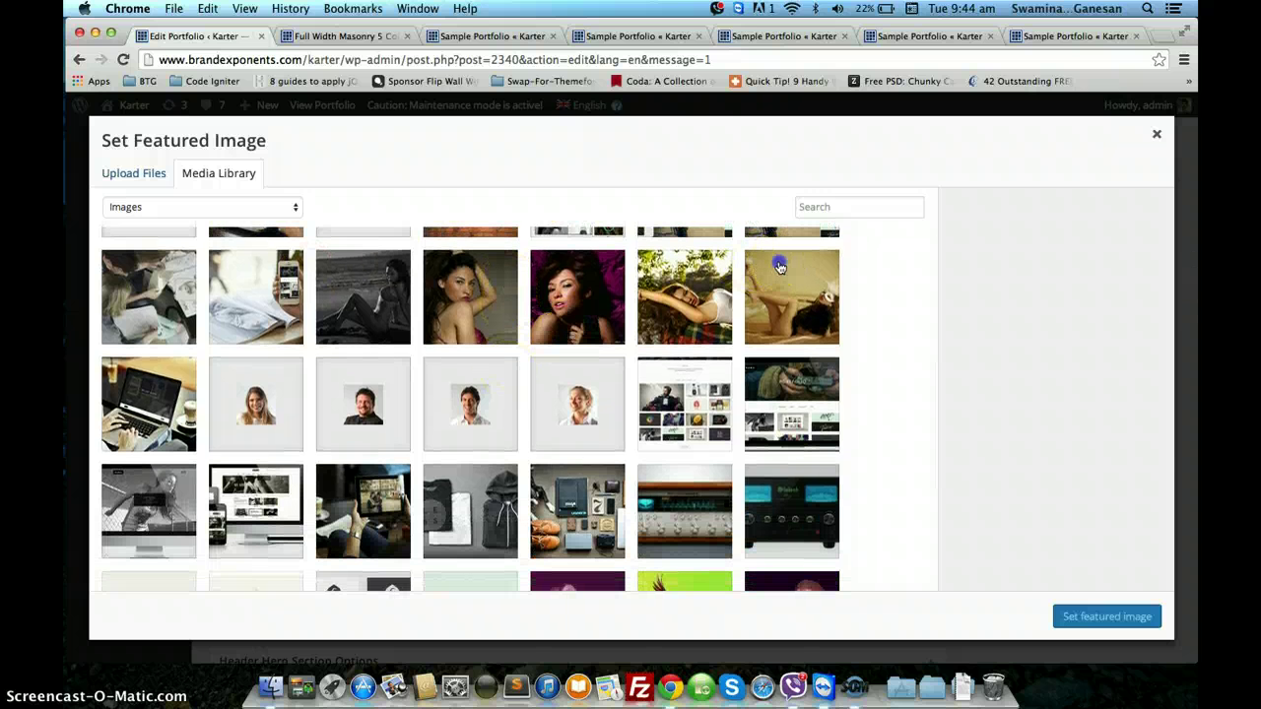
{"action": "left_click", "coordinate": [762, 268]}
{"action": "scroll", "coordinate": [1155, 480], "scroll_direction": "down", "scroll_amount": 2}
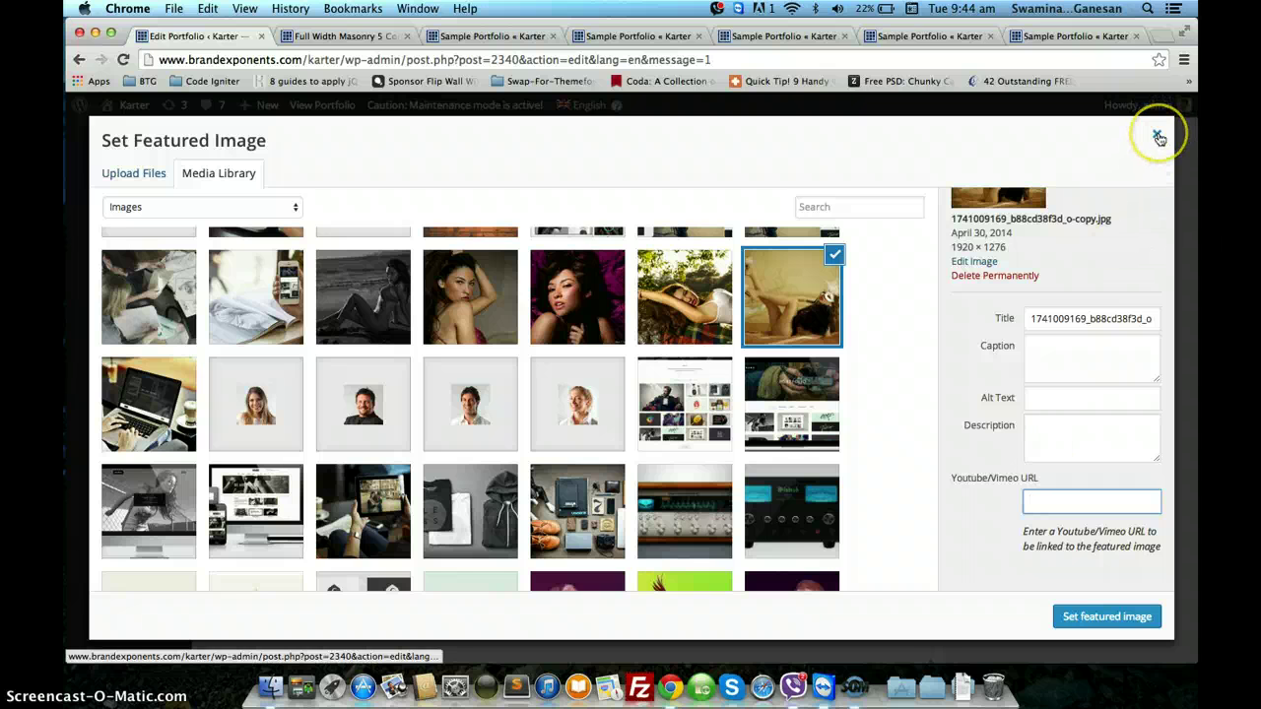
{"action": "left_click", "coordinate": [1158, 137]}
{"action": "scroll", "coordinate": [701, 501], "scroll_direction": "up", "scroll_amount": 1}
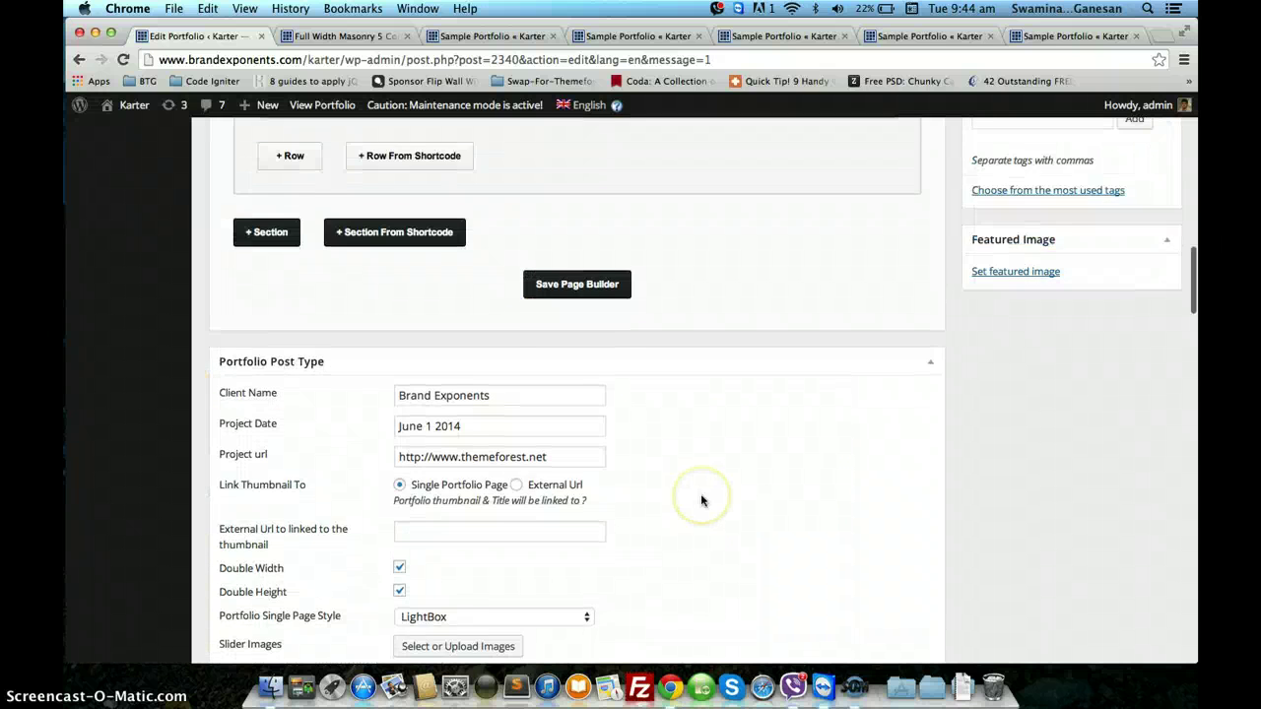
{"action": "scroll", "coordinate": [701, 501], "scroll_direction": "down", "scroll_amount": 3}
{"action": "scroll", "coordinate": [700, 501], "scroll_direction": "down", "scroll_amount": 2}
{"action": "scroll", "coordinate": [701, 501], "scroll_direction": "up", "scroll_amount": 6}
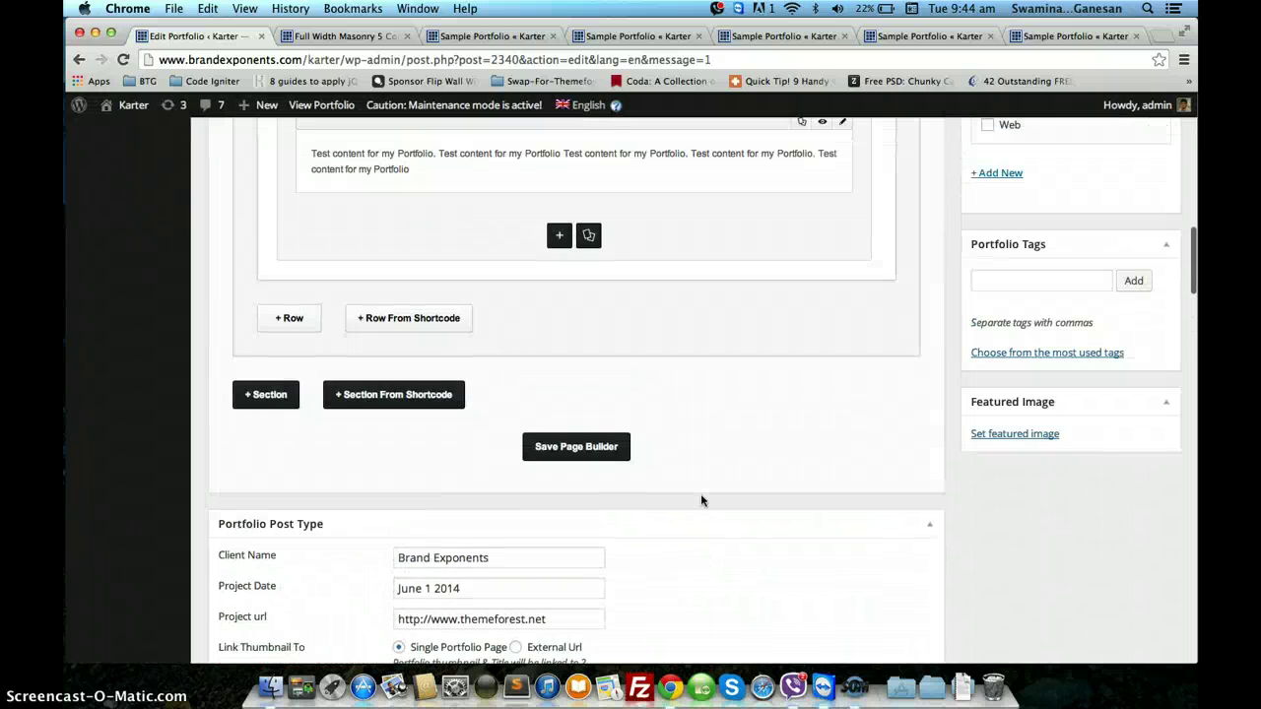
{"action": "scroll", "coordinate": [701, 500], "scroll_direction": "up", "scroll_amount": 10}
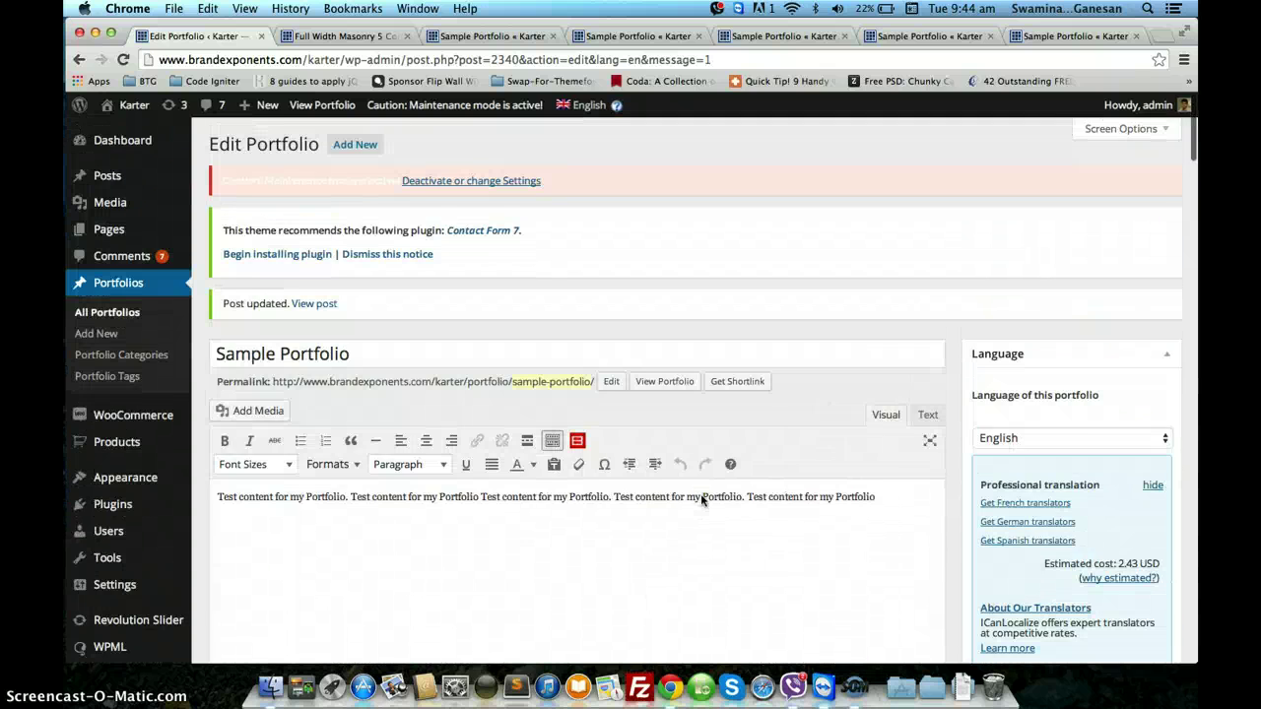
{"action": "left_click", "coordinate": [853, 688]}
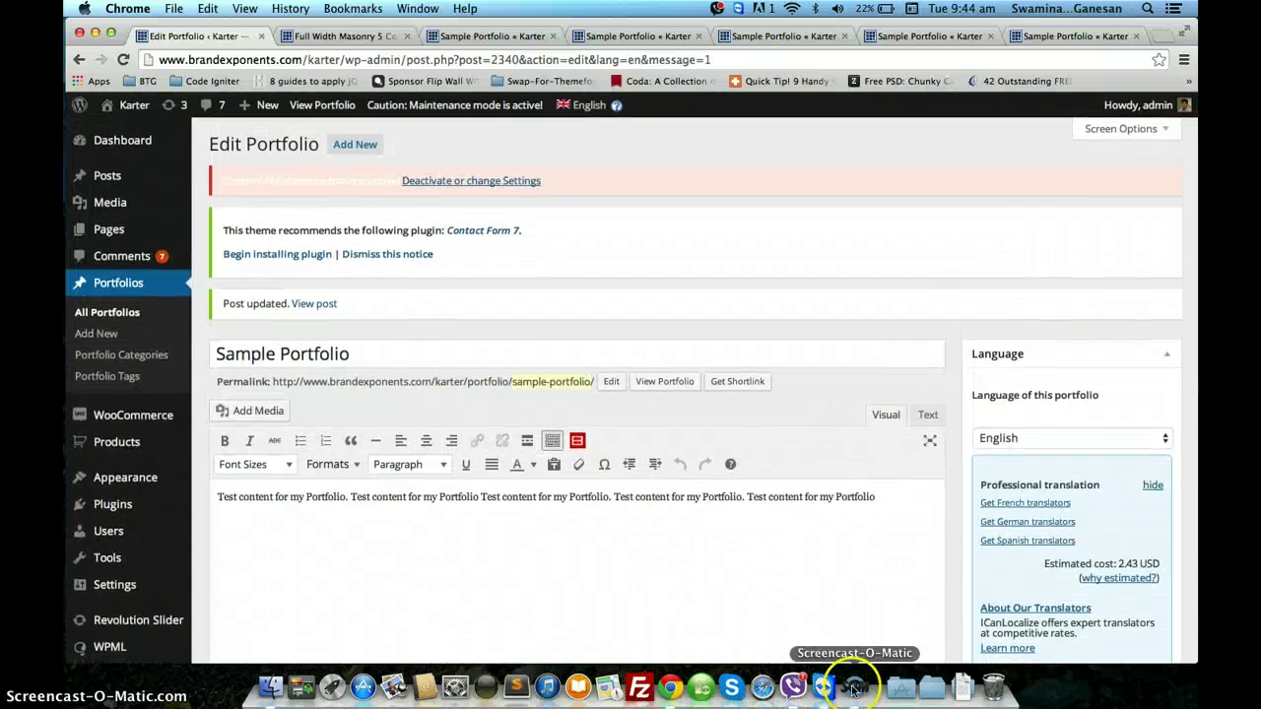